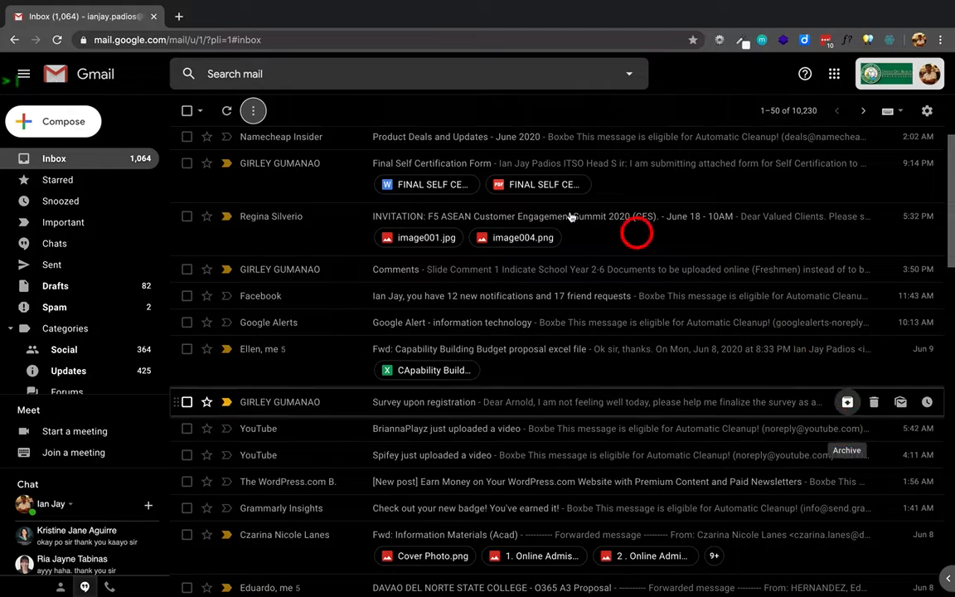
- Load the college webmail inbox at mail.dnsc.edu.ph
{"action": "left_click", "coordinate": [286, 39]}
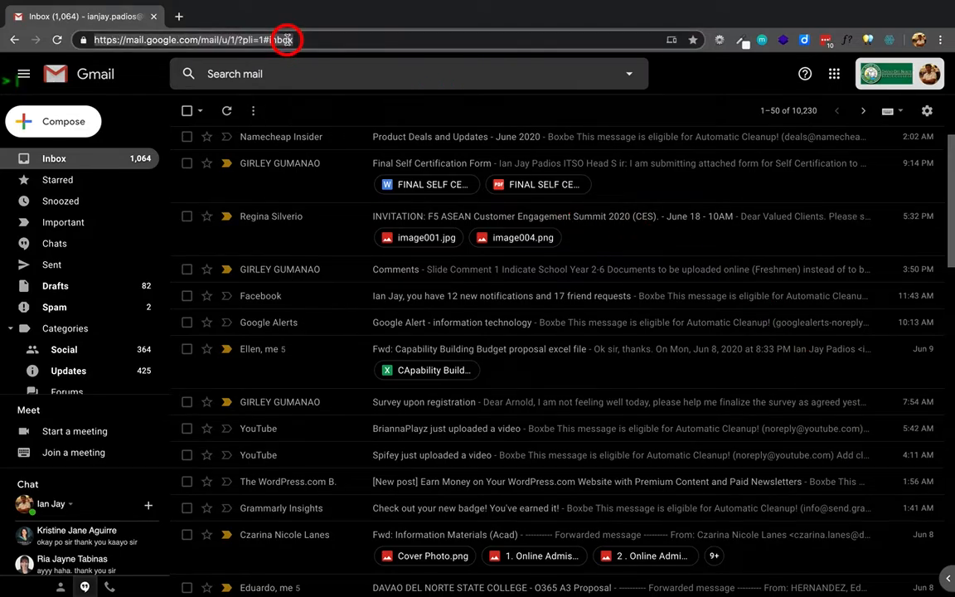
{"action": "type", "text": "mail.dnsc.edu.ph"}
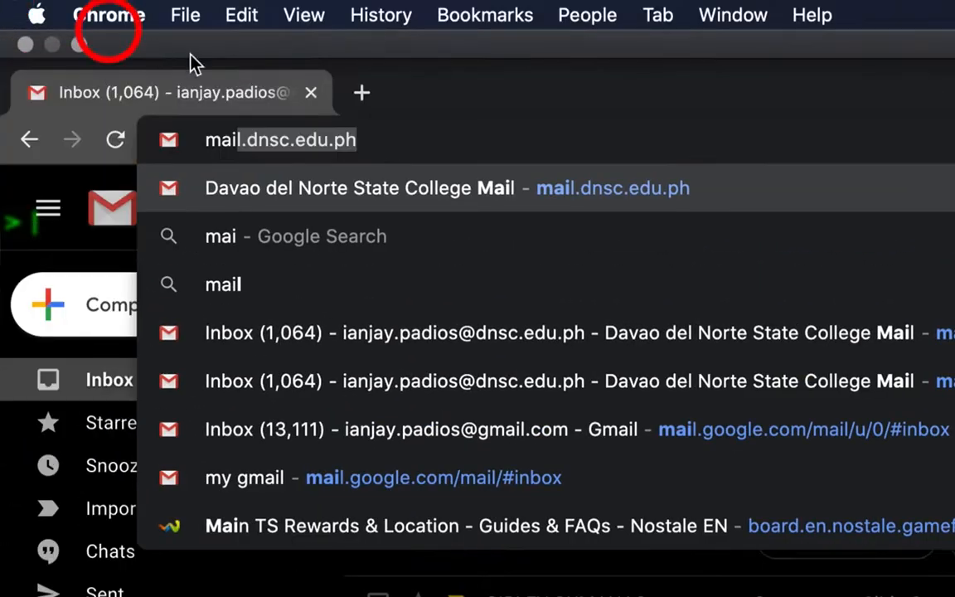
{"action": "left_click", "coordinate": [385, 142]}
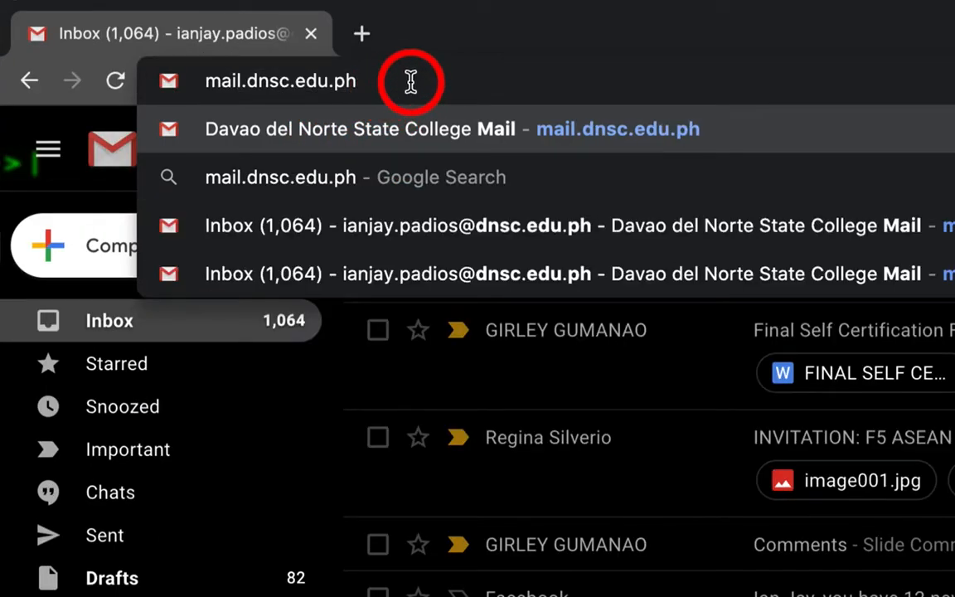
{"action": "key", "text": "Return"}
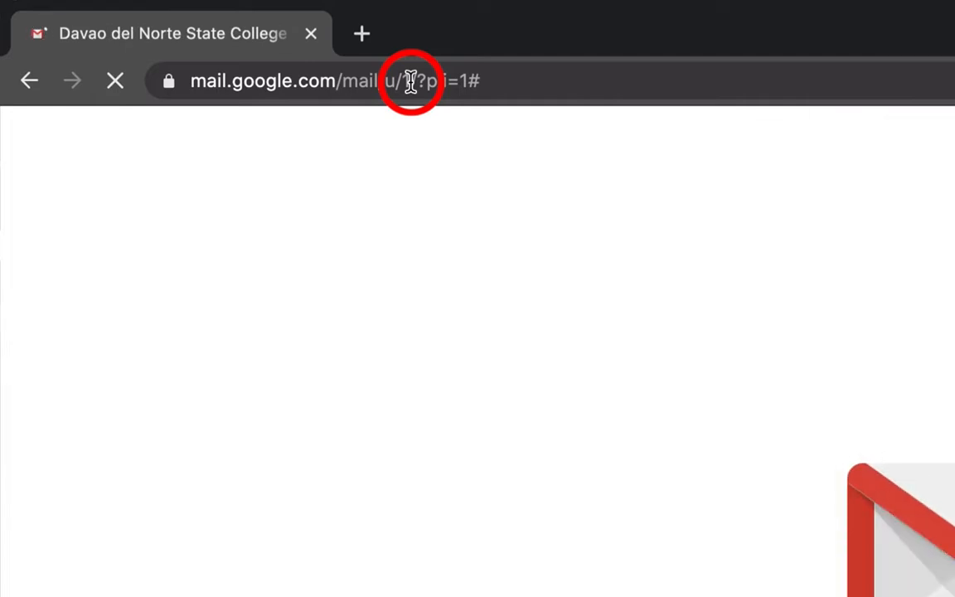
{"action": "left_click", "coordinate": [363, 35]}
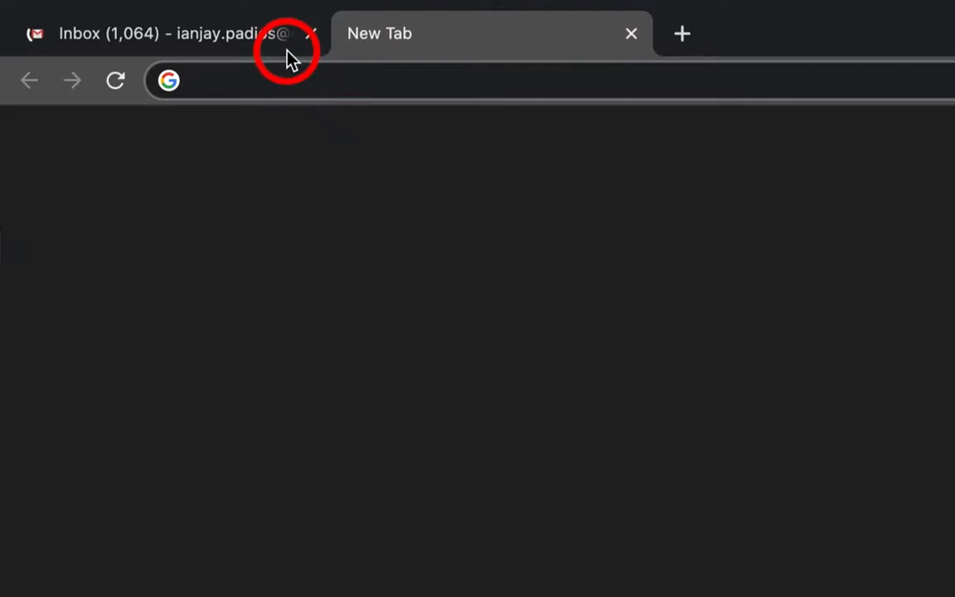
{"action": "left_click", "coordinate": [238, 39]}
{"action": "left_click", "coordinate": [401, 31]}
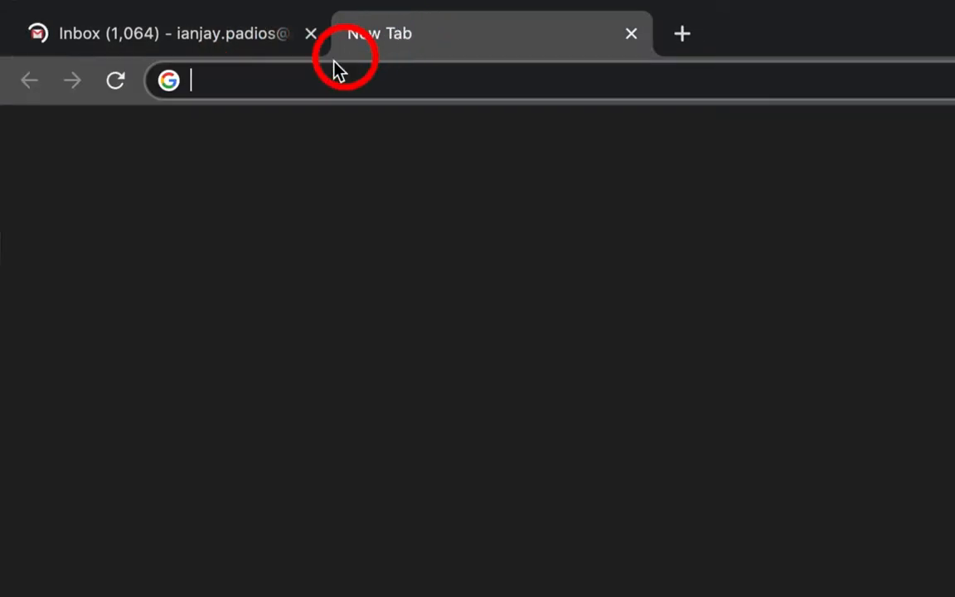
{"action": "left_click", "coordinate": [269, 83]}
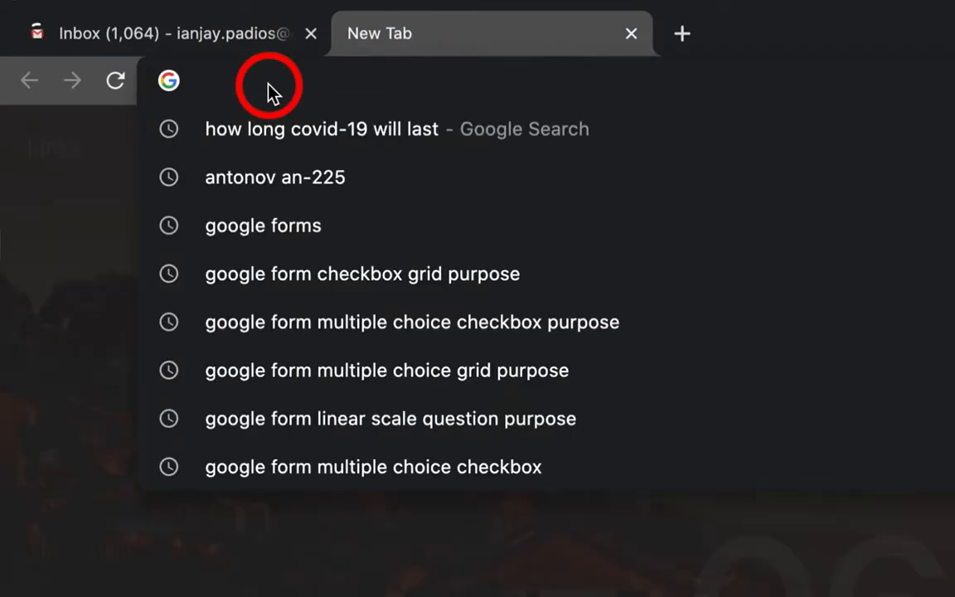
{"action": "type", "text": "gmail.com"}
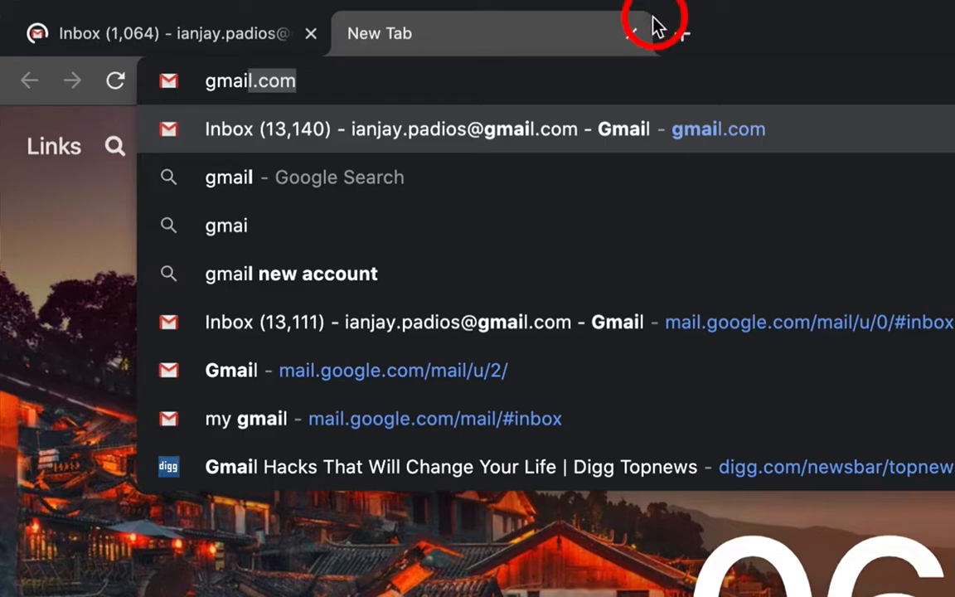
{"action": "left_click", "coordinate": [631, 33]}
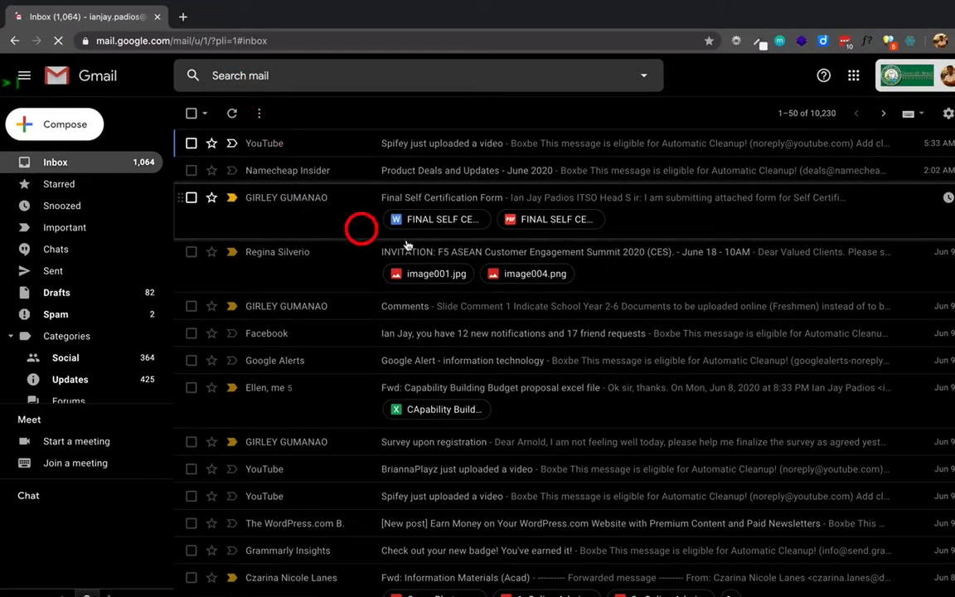
- Switch from the college mailbox to Google Drive using the same account
{"action": "scroll", "coordinate": [478, 260], "scroll_direction": "down", "scroll_amount": 1}
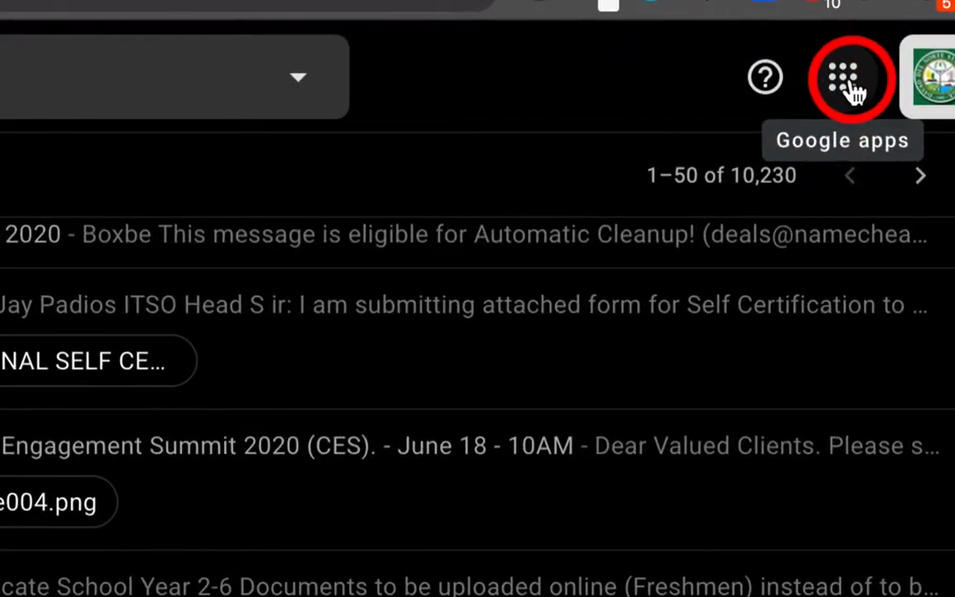
{"action": "left_click", "coordinate": [854, 86]}
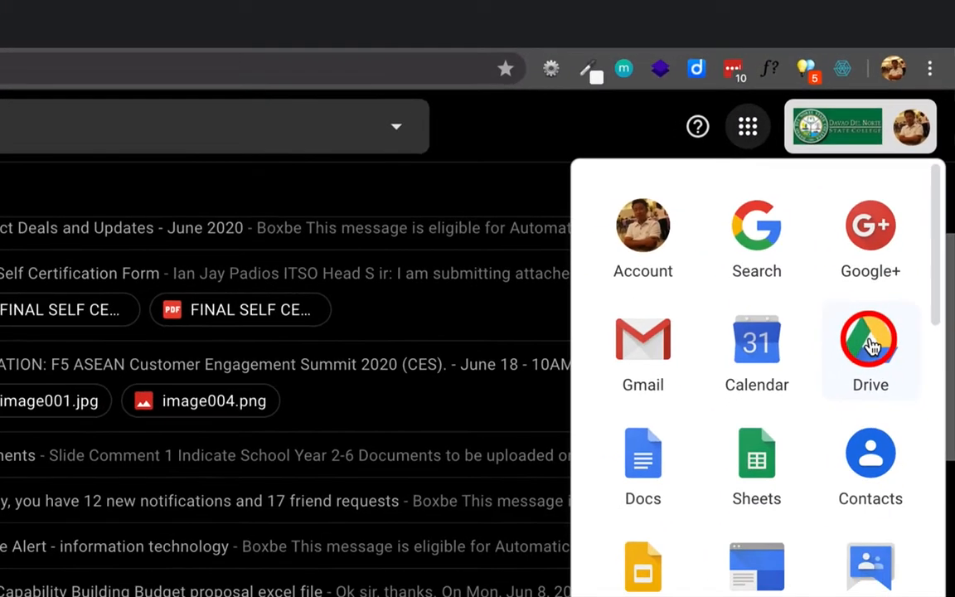
{"action": "left_click", "coordinate": [863, 410]}
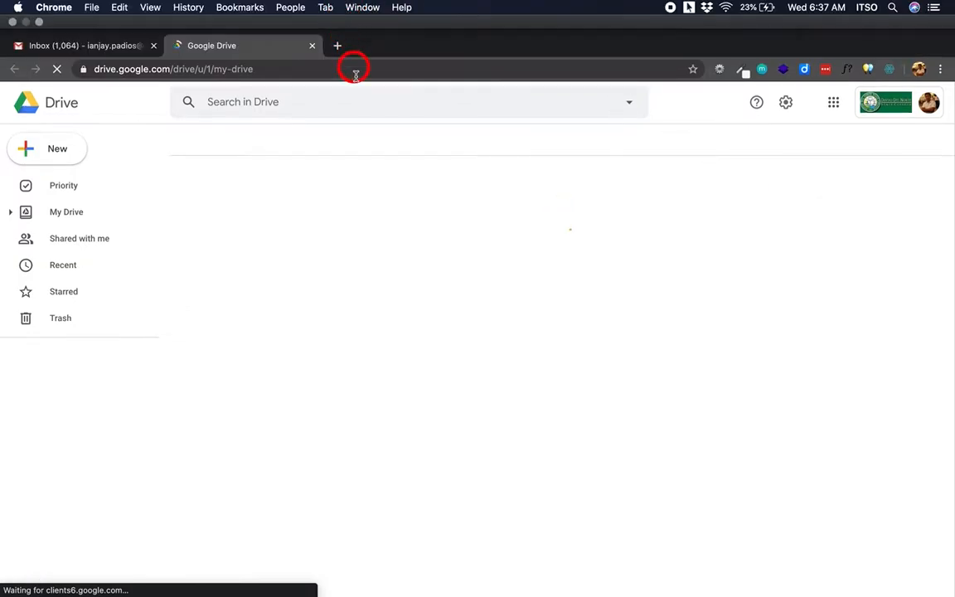
- Search the web for "google forms" in a separate browser tab, close it and return to My Drive
{"action": "left_click", "coordinate": [340, 45]}
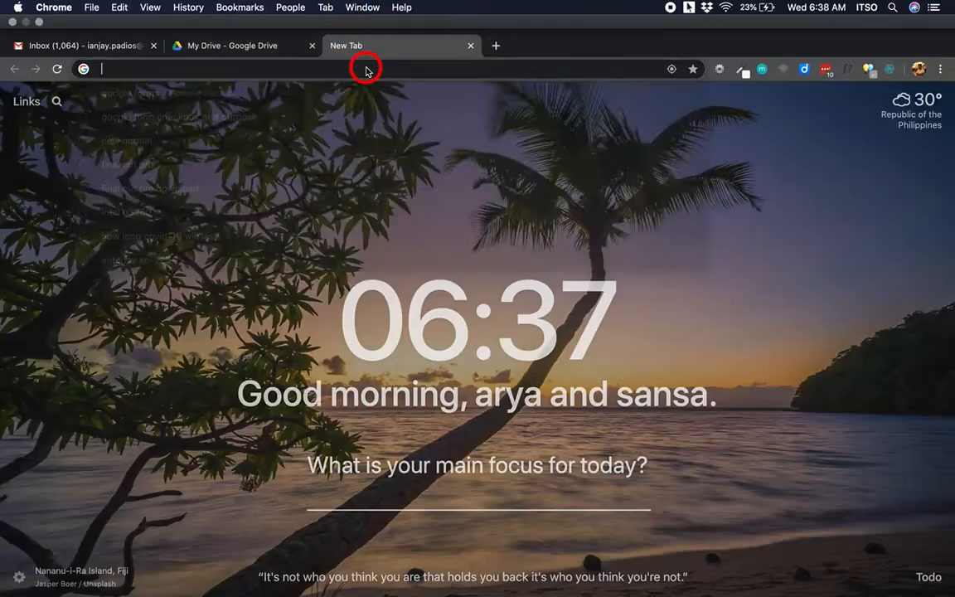
{"action": "left_click", "coordinate": [366, 68]}
{"action": "type", "text": "google"}
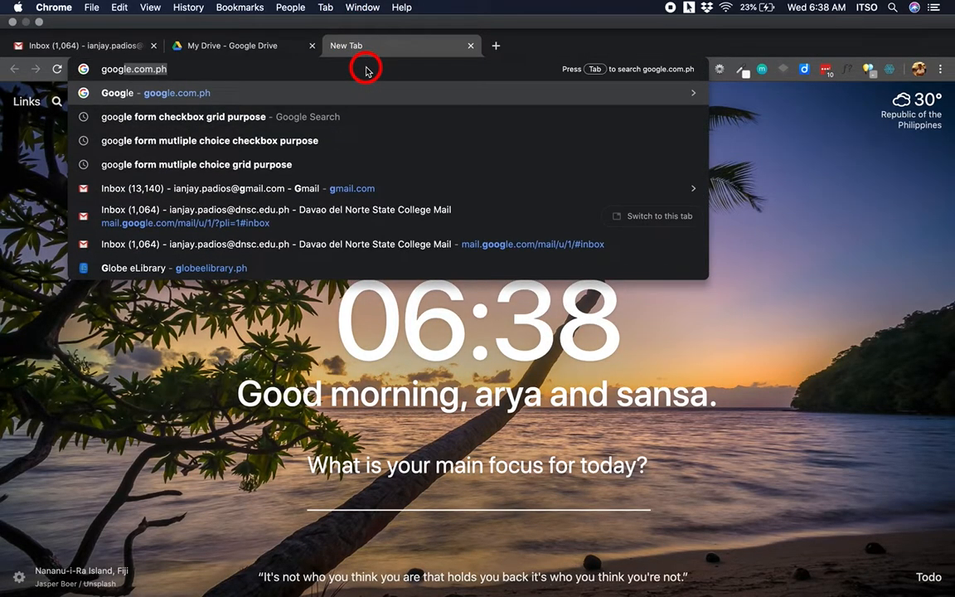
{"action": "type", "text": " forms"}
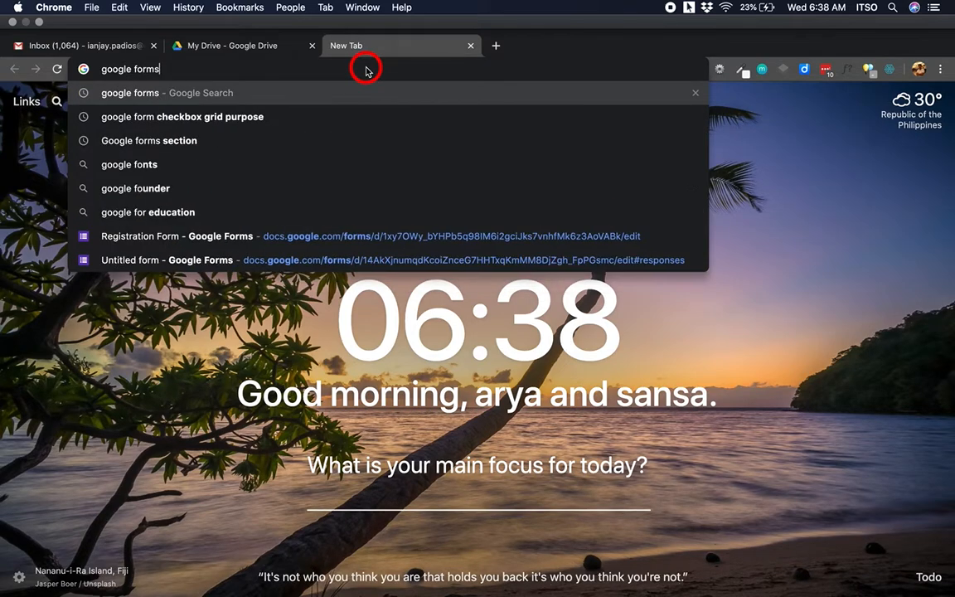
{"action": "key", "text": "Return"}
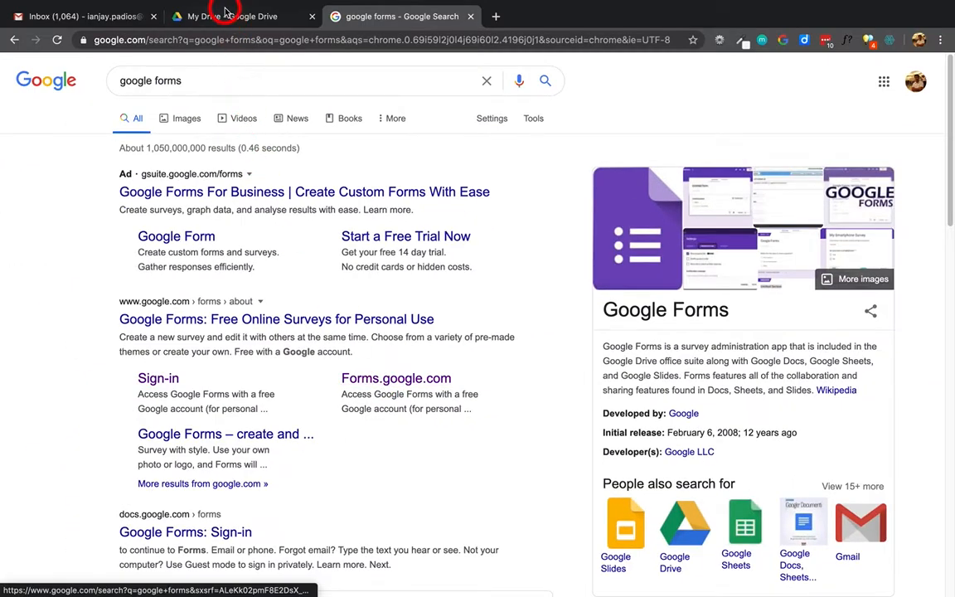
{"action": "left_click", "coordinate": [222, 16]}
{"action": "left_click", "coordinate": [470, 17]}
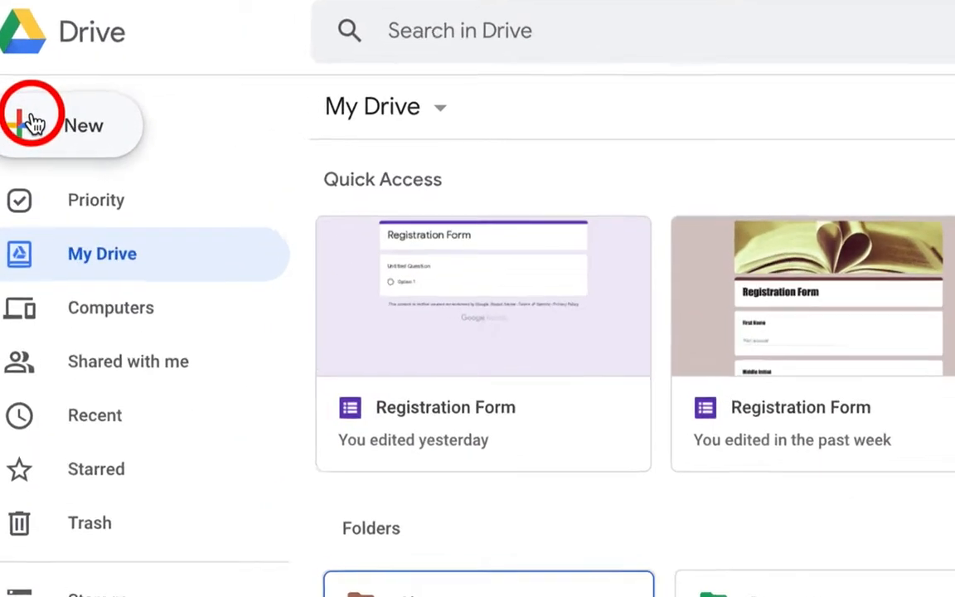
- Create a new blank Google Forms file in My Drive
{"action": "left_click", "coordinate": [114, 143]}
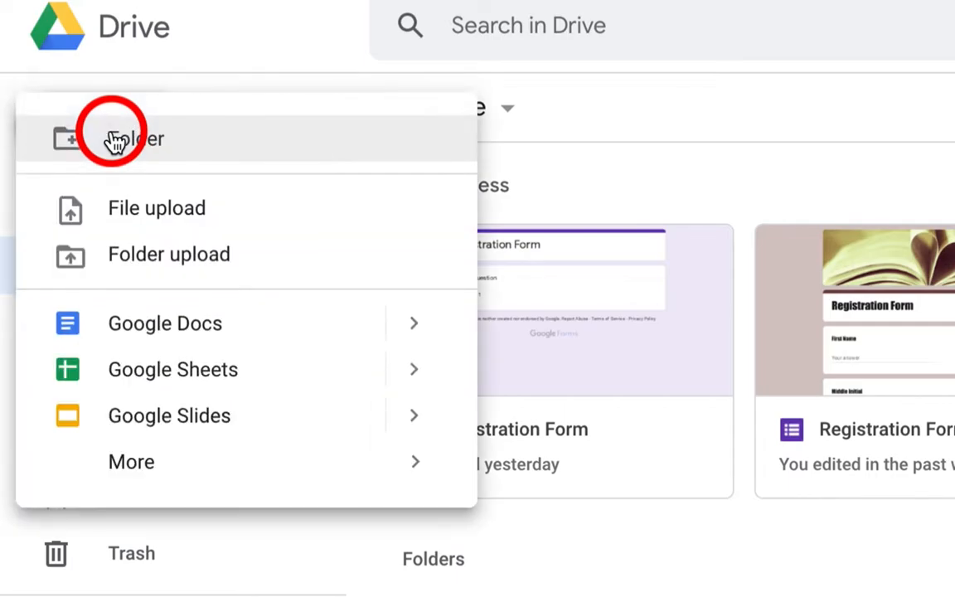
{"action": "mouse_move", "coordinate": [178, 480]}
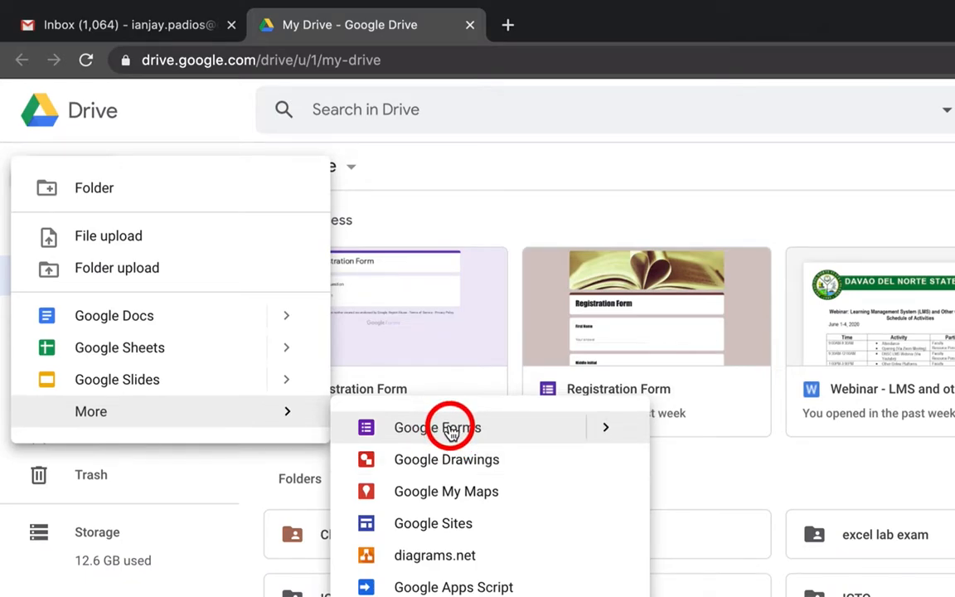
{"action": "left_click", "coordinate": [450, 431]}
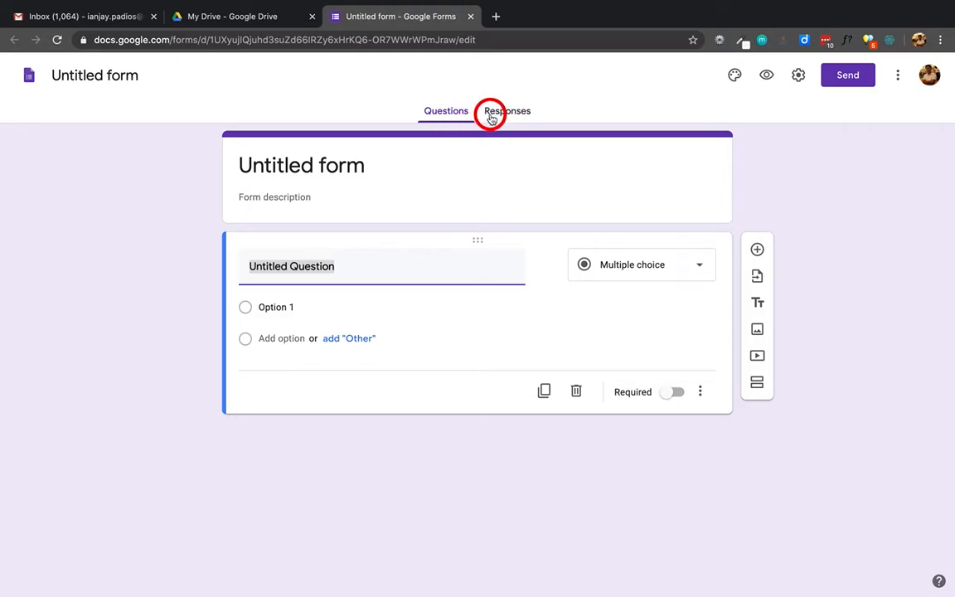
- Link the form's responses to a new spreadsheet named "Responses" and return to the form
{"action": "left_click", "coordinate": [432, 117]}
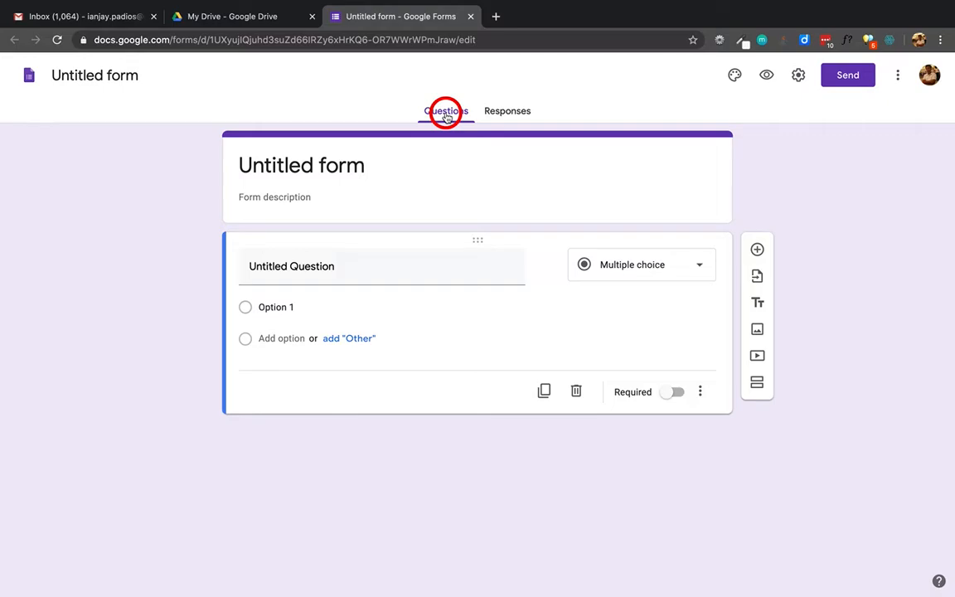
{"action": "left_click", "coordinate": [509, 114]}
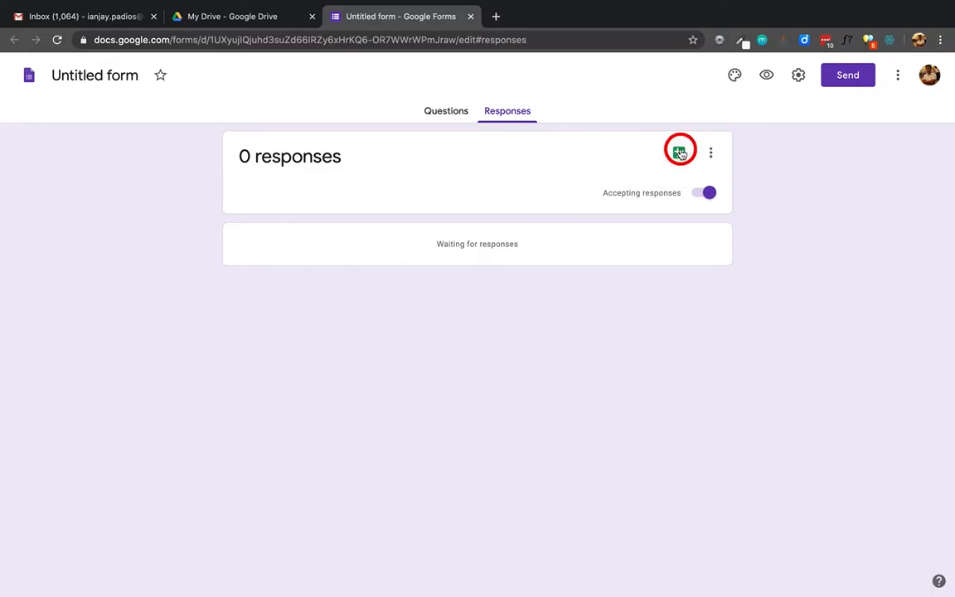
{"action": "left_click", "coordinate": [679, 154]}
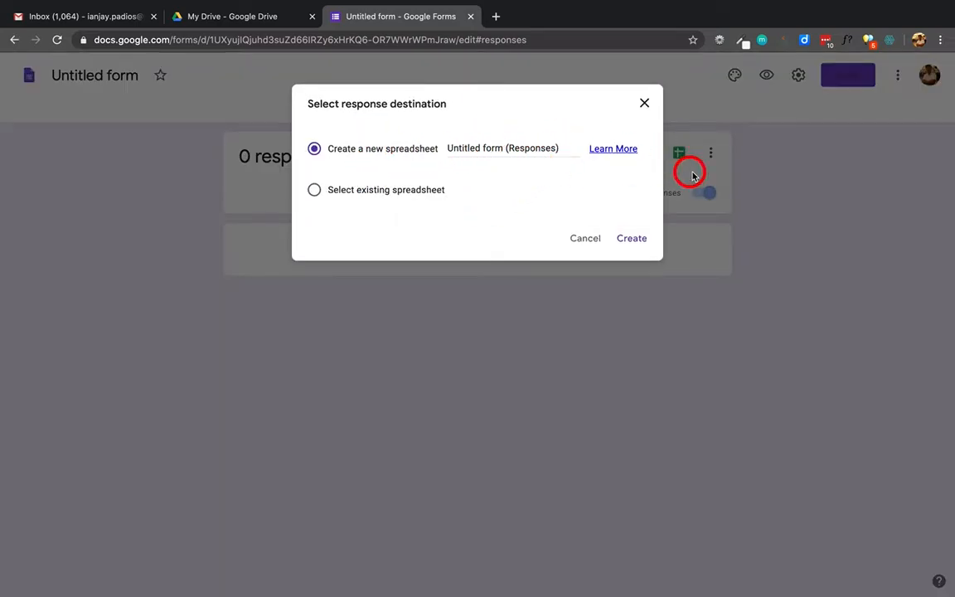
{"action": "left_click", "coordinate": [469, 145]}
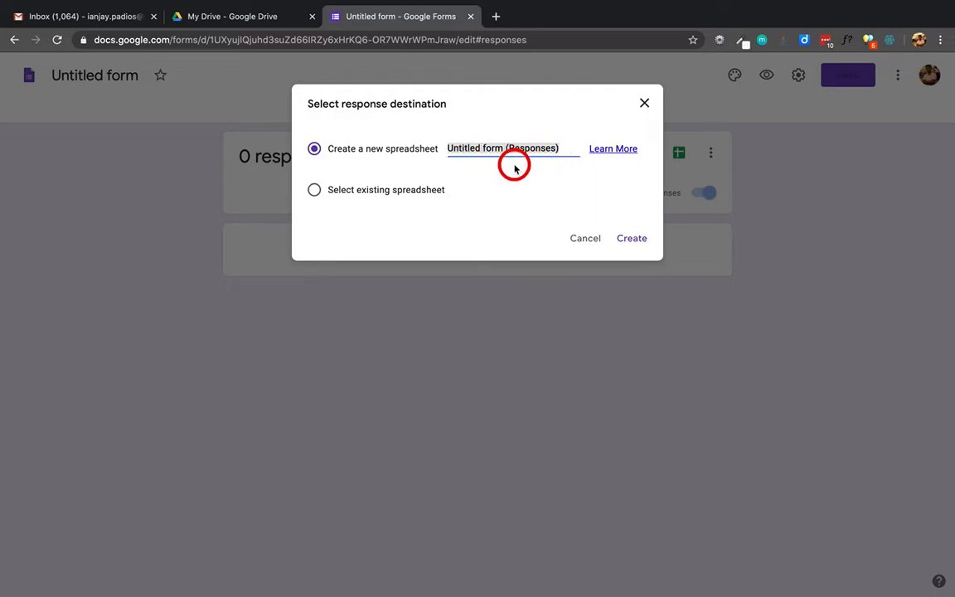
{"action": "type", "text": "Responses"}
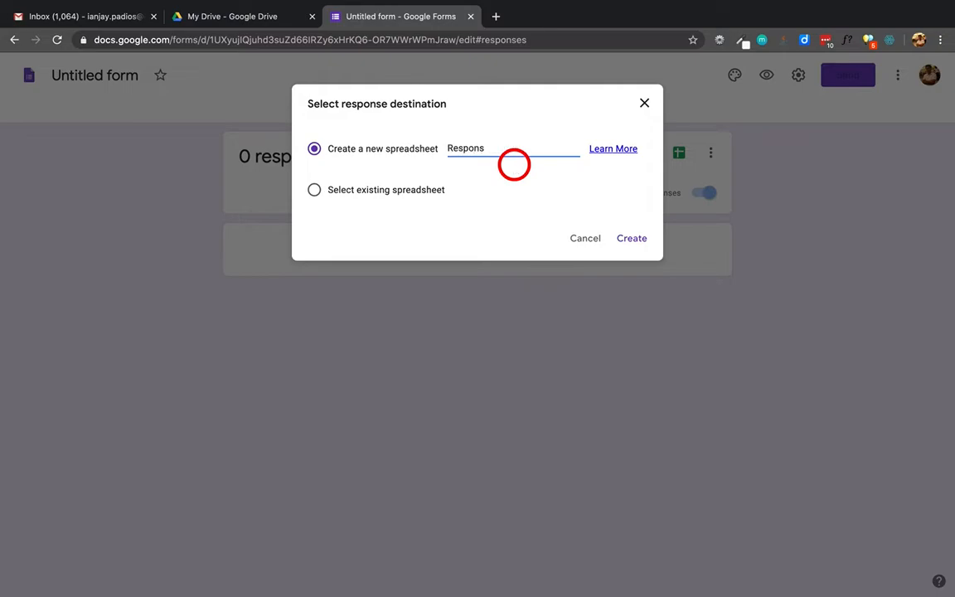
{"action": "left_click", "coordinate": [633, 238]}
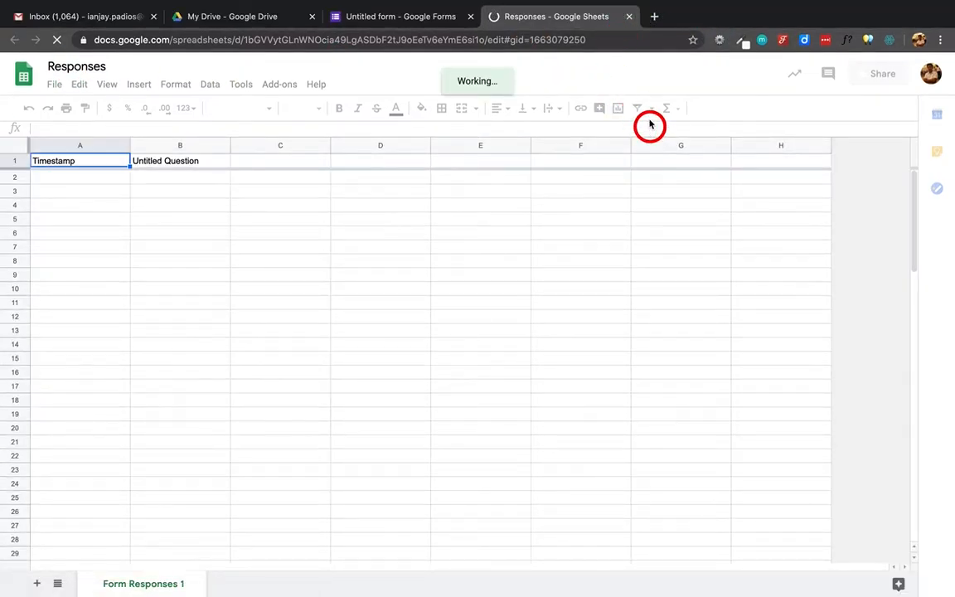
{"action": "key", "text": "ctrl+w"}
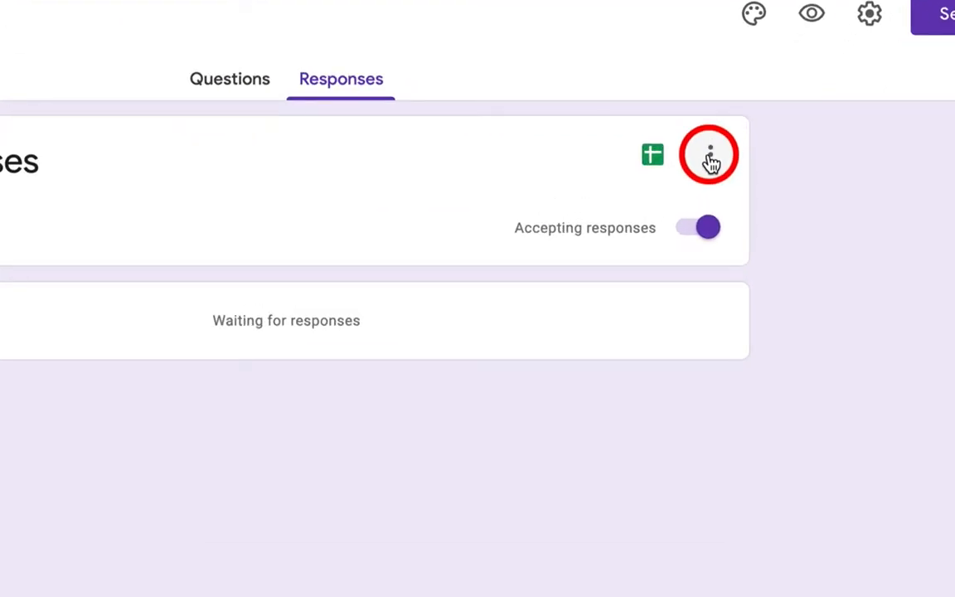
- Review the additional options for managing the form's responses
{"action": "left_click", "coordinate": [711, 156]}
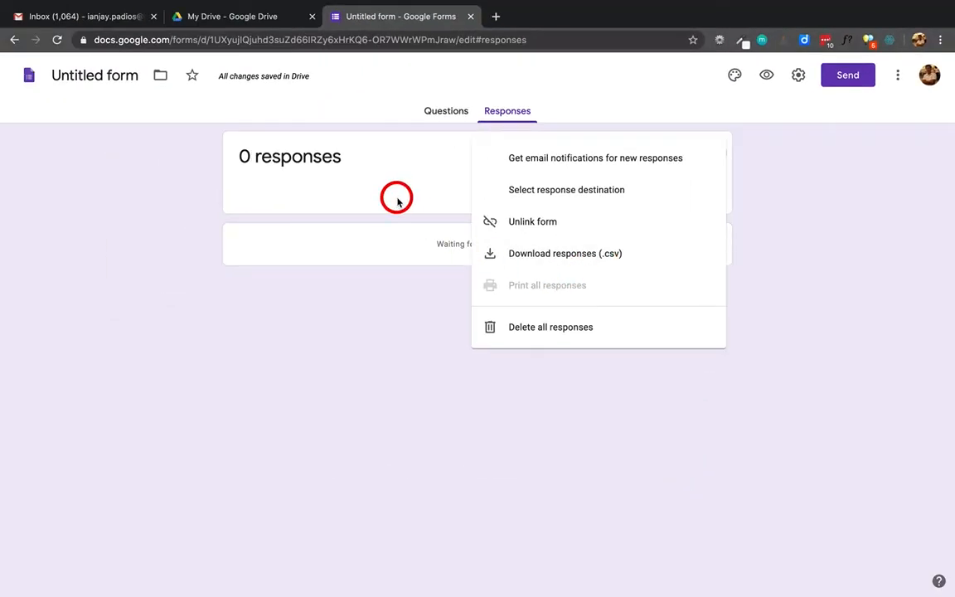
{"action": "left_click", "coordinate": [142, 238]}
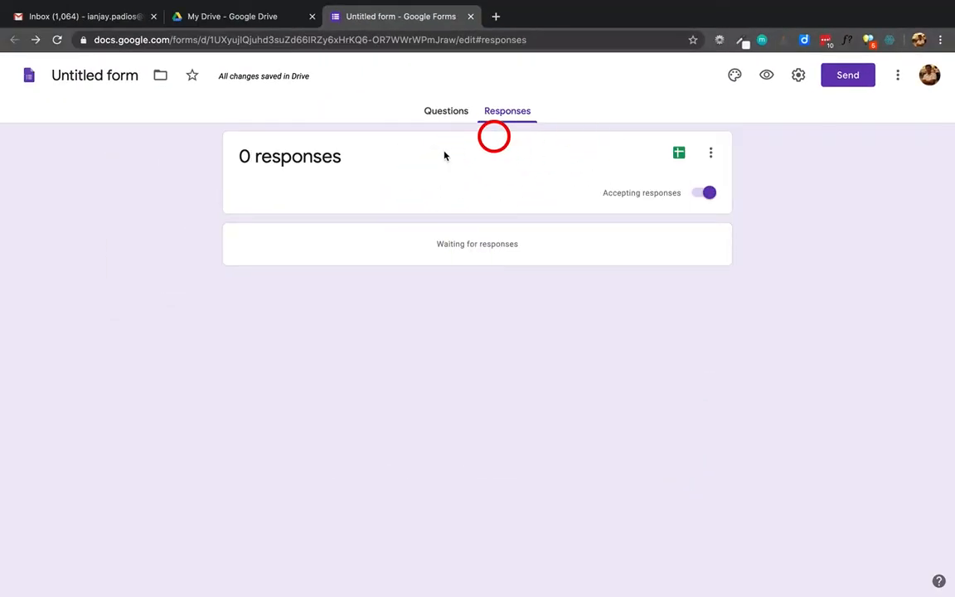
{"action": "left_click", "coordinate": [710, 153]}
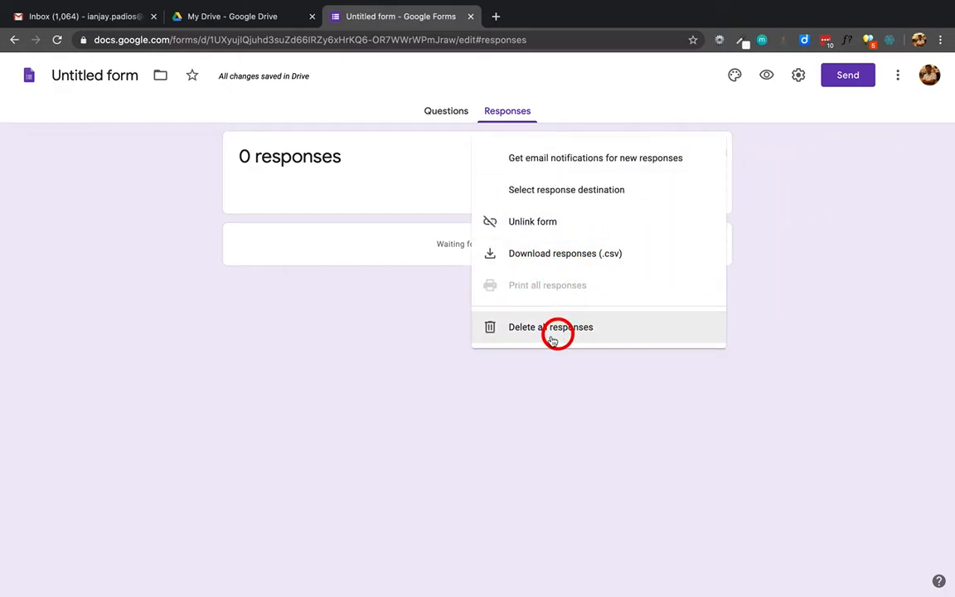
{"action": "left_click", "coordinate": [468, 288]}
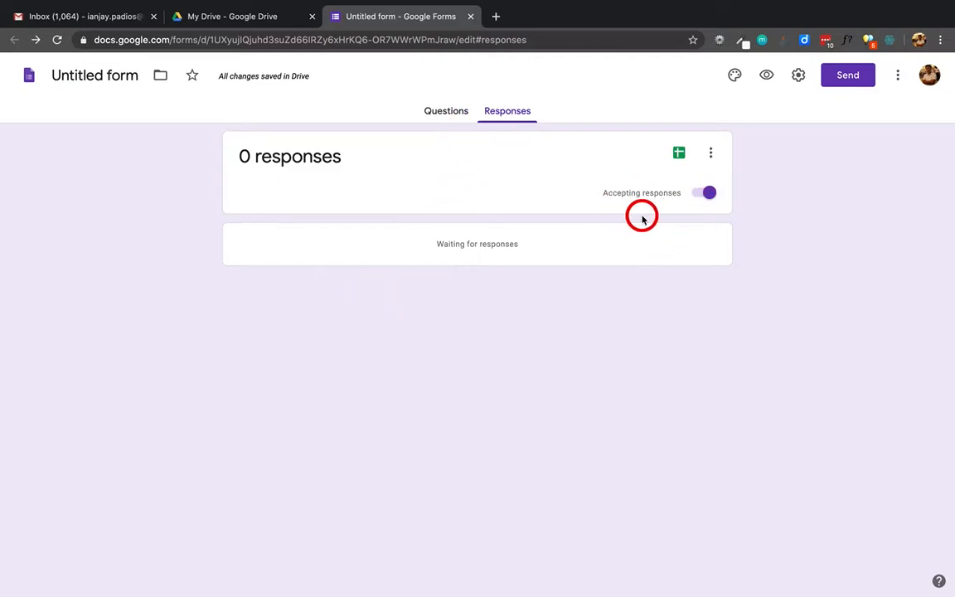
- Stop the form from accepting responses and re-enable response collection
{"action": "left_click", "coordinate": [697, 194]}
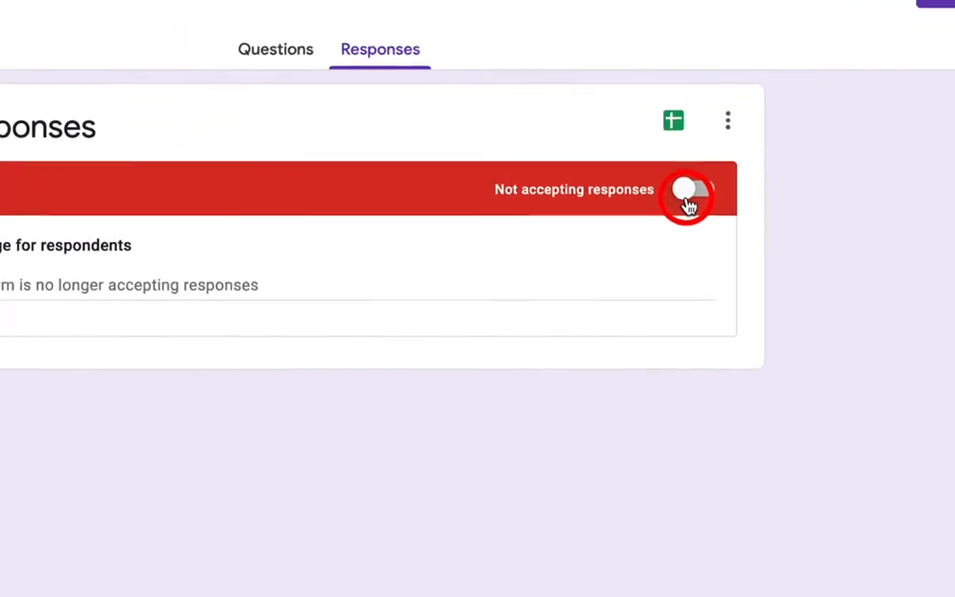
{"action": "left_click", "coordinate": [709, 191]}
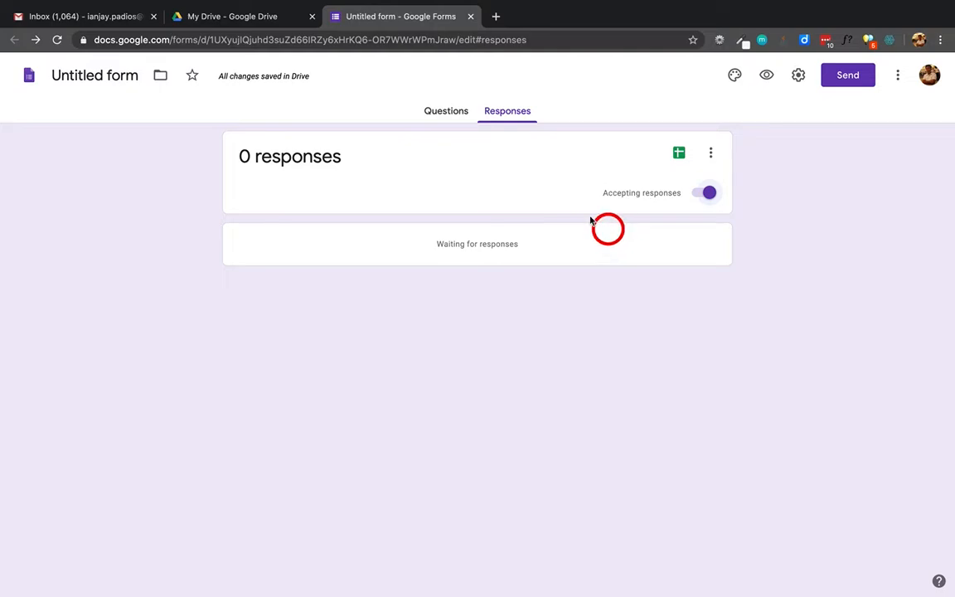
- Return to the form's questions and rename the form "Registration Form"
{"action": "left_click", "coordinate": [446, 113]}
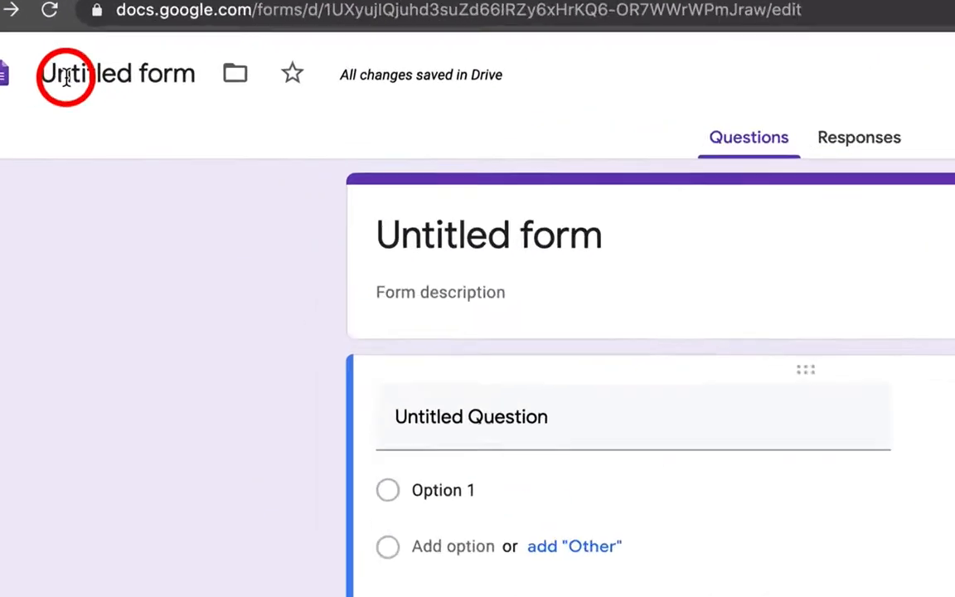
{"action": "left_click", "coordinate": [71, 75]}
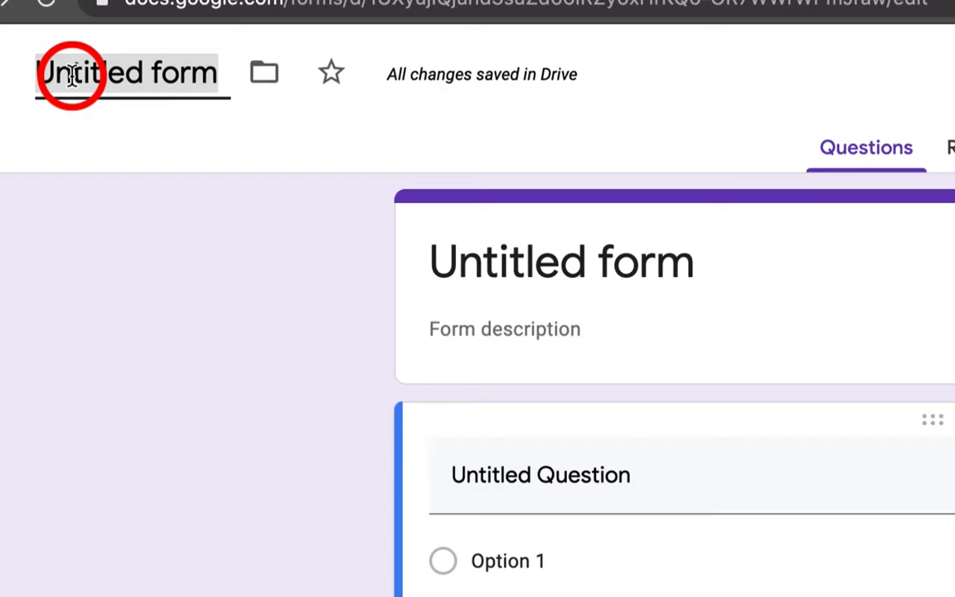
{"action": "type", "text": "Re"}
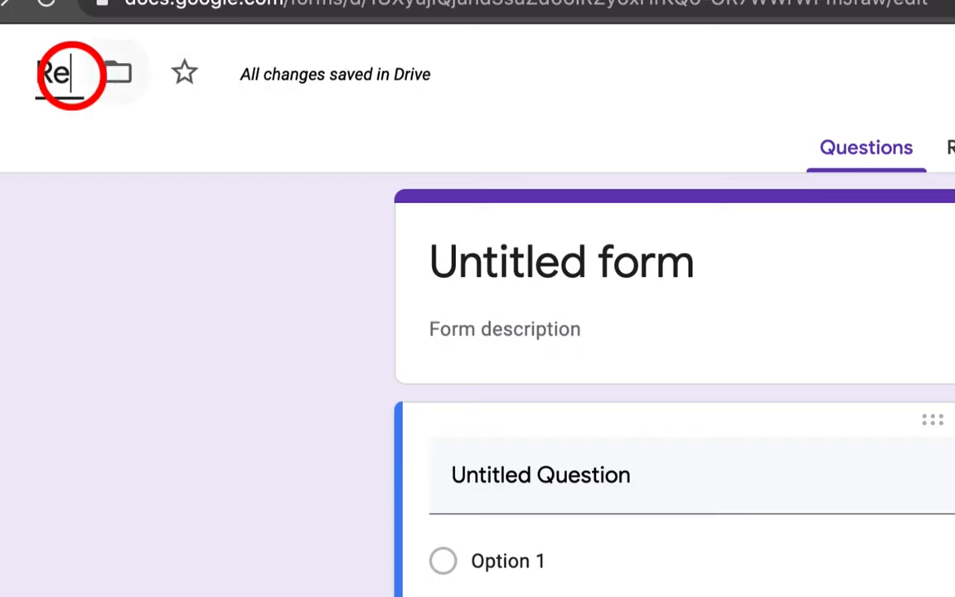
{"action": "type", "text": "gistration F"}
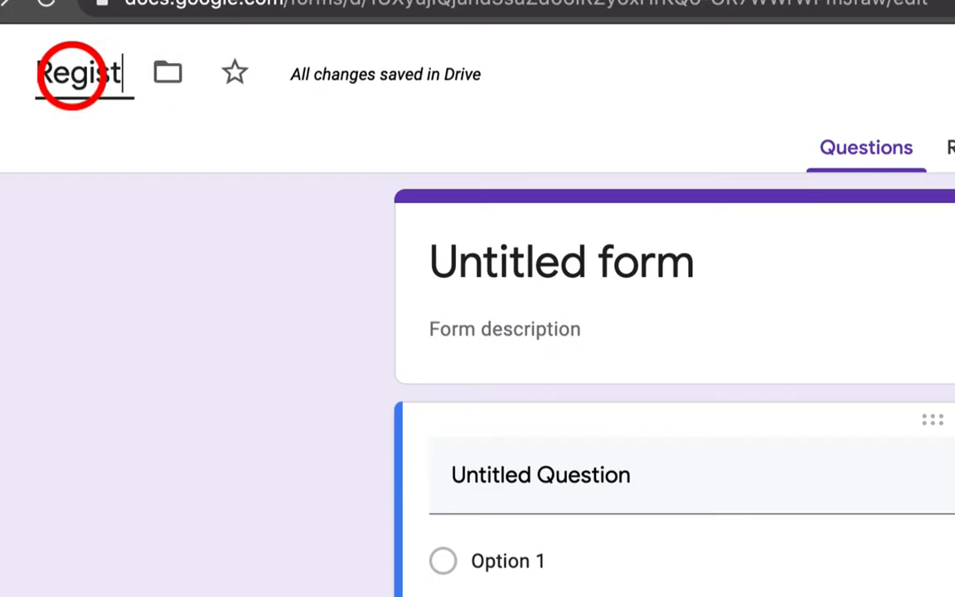
{"action": "type", "text": "orm"}
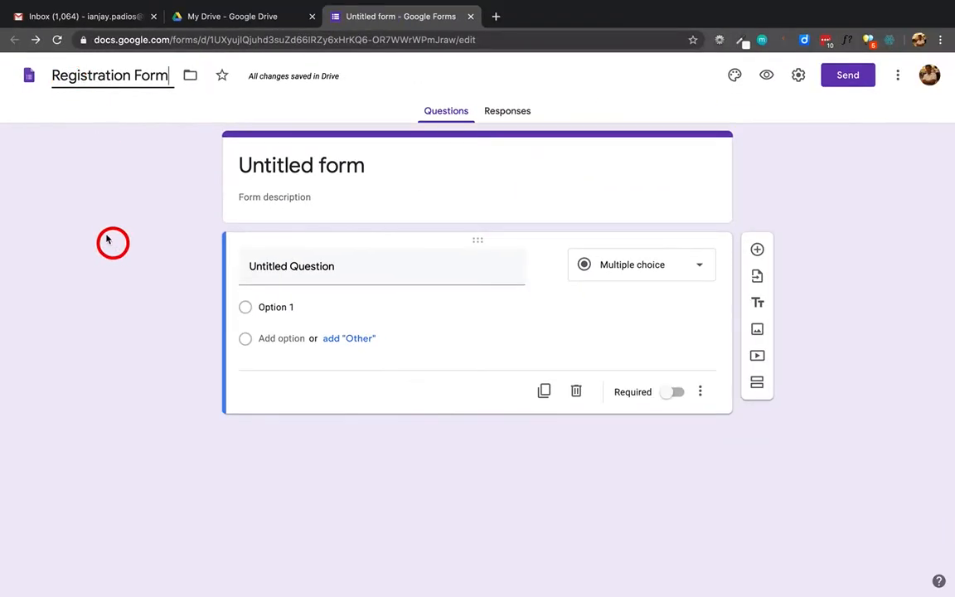
{"action": "left_click", "coordinate": [112, 300]}
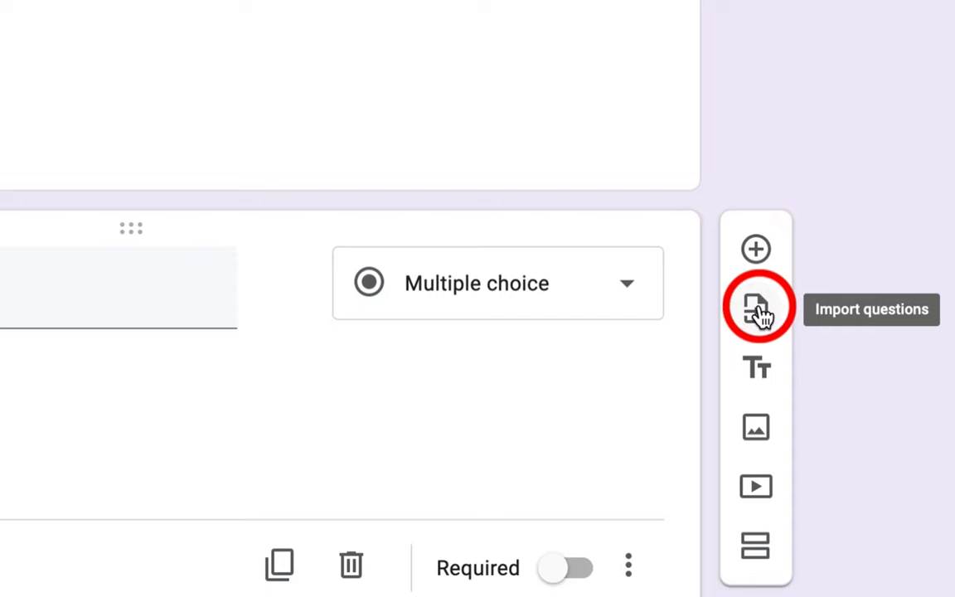
{"action": "right_click", "coordinate": [760, 366]}
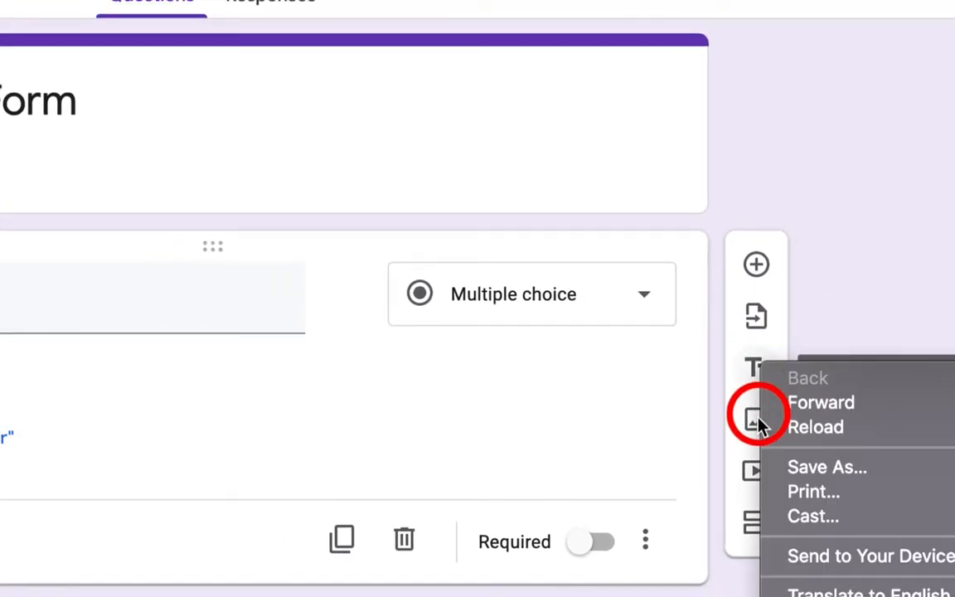
{"action": "left_click", "coordinate": [798, 298]}
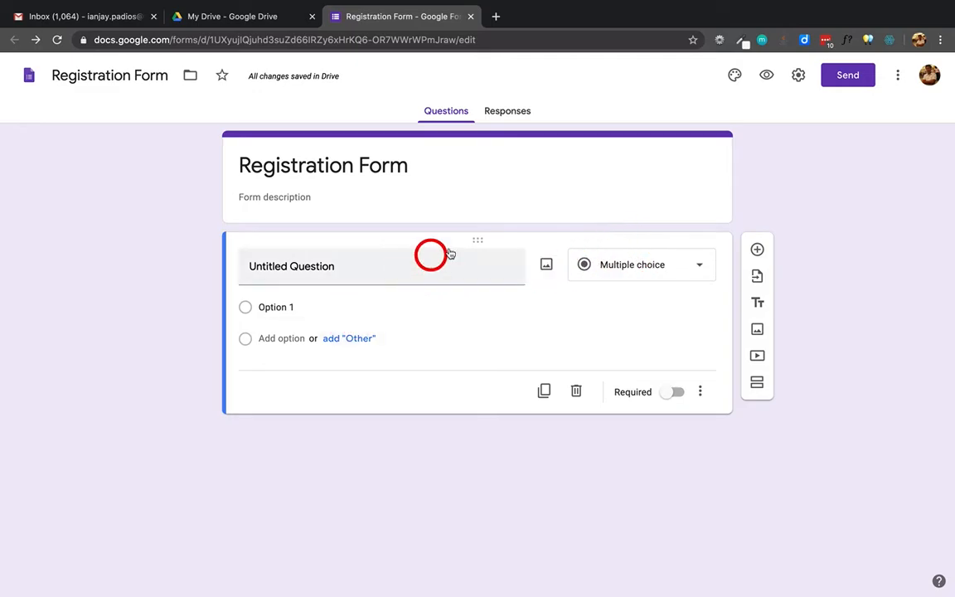
- Change the first question to the Short answer type and title it "First Name"
{"action": "left_click", "coordinate": [654, 267]}
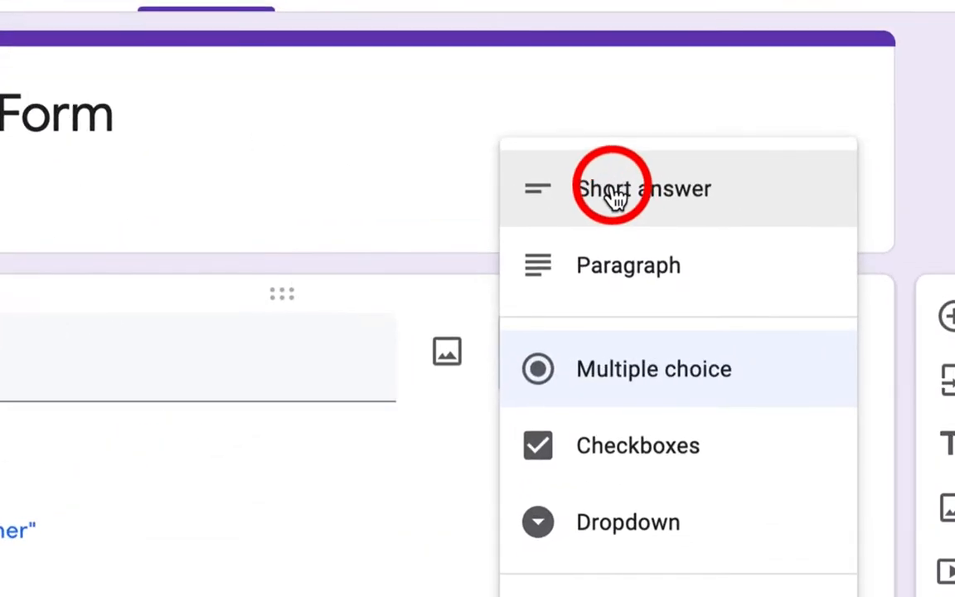
{"action": "left_click", "coordinate": [618, 201]}
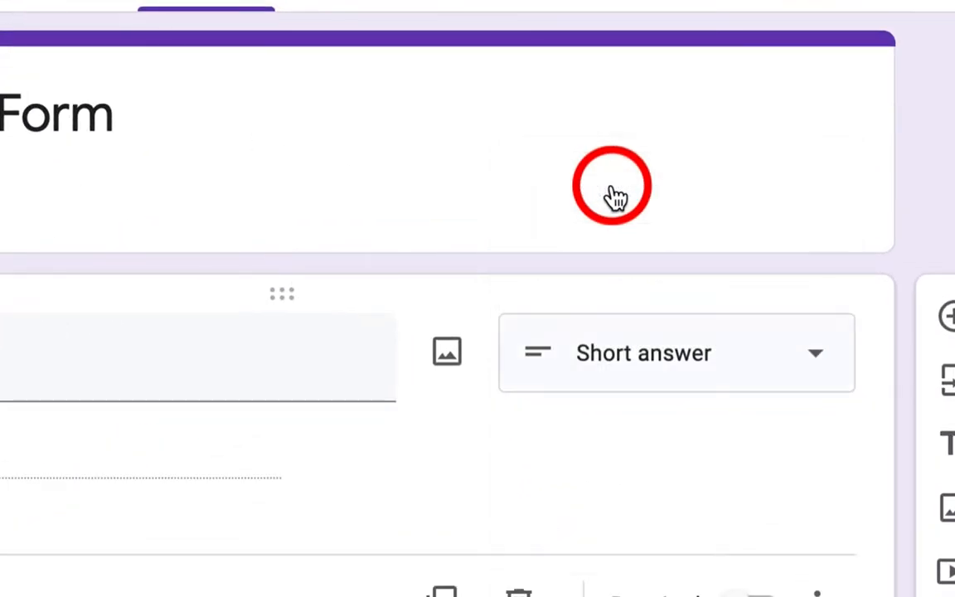
{"action": "left_click", "coordinate": [301, 269]}
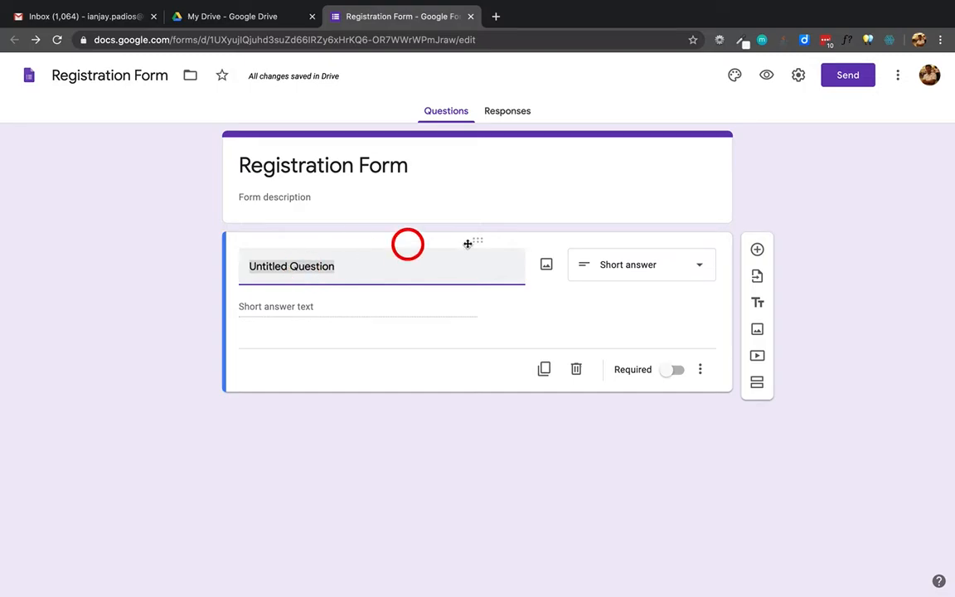
{"action": "left_click", "coordinate": [630, 268]}
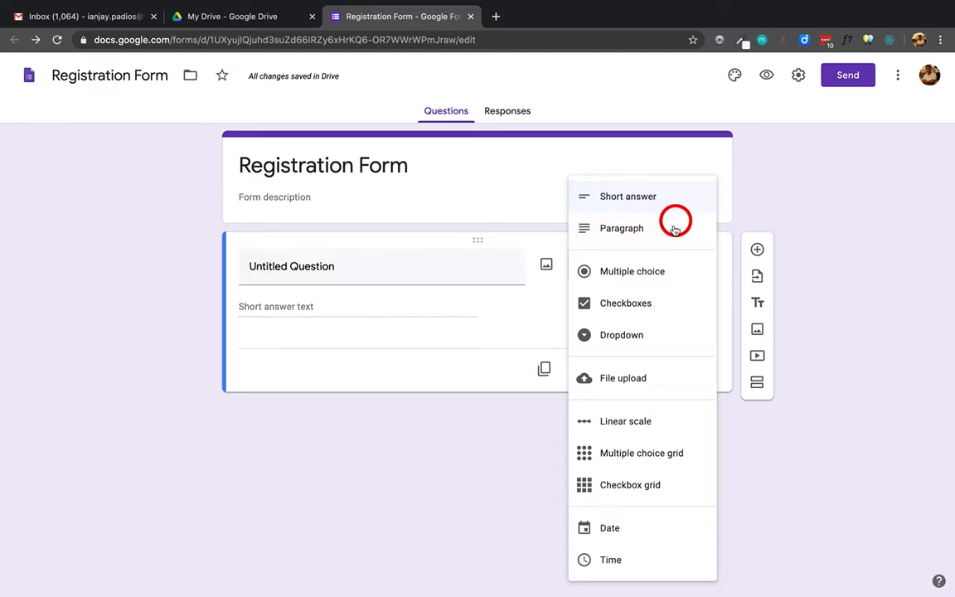
{"action": "left_click", "coordinate": [345, 269]}
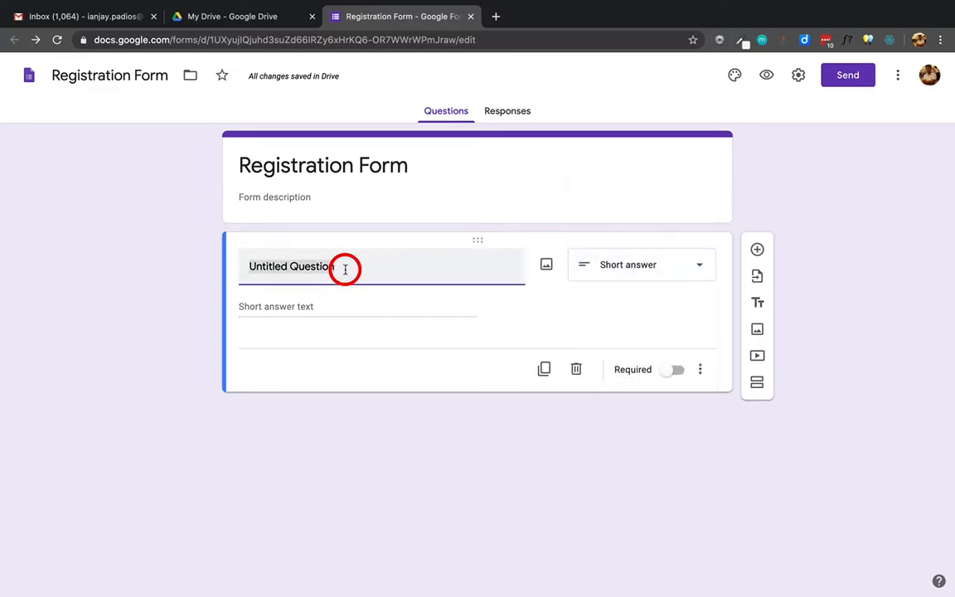
{"action": "type", "text": "First Name"}
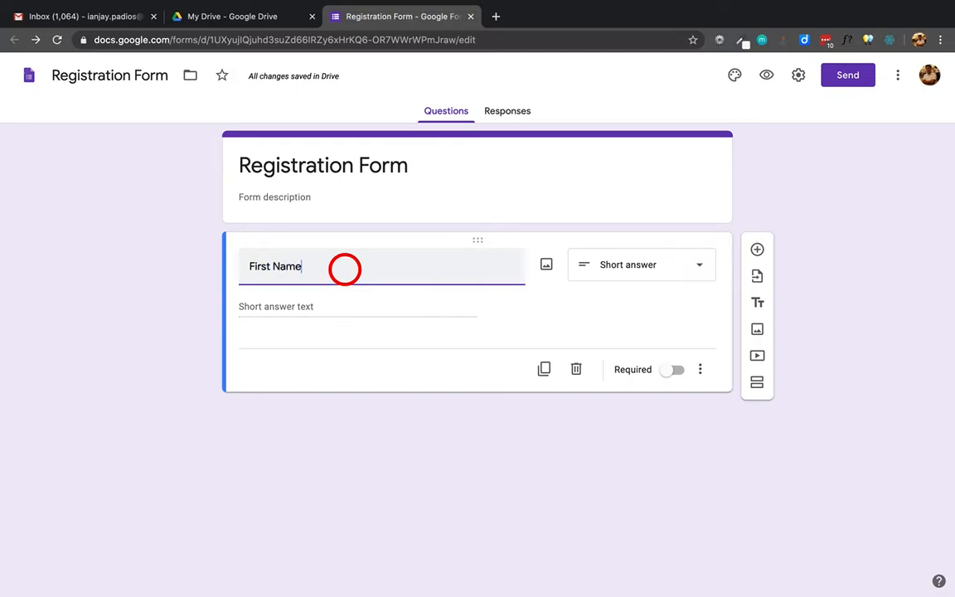
{"action": "left_click", "coordinate": [430, 326]}
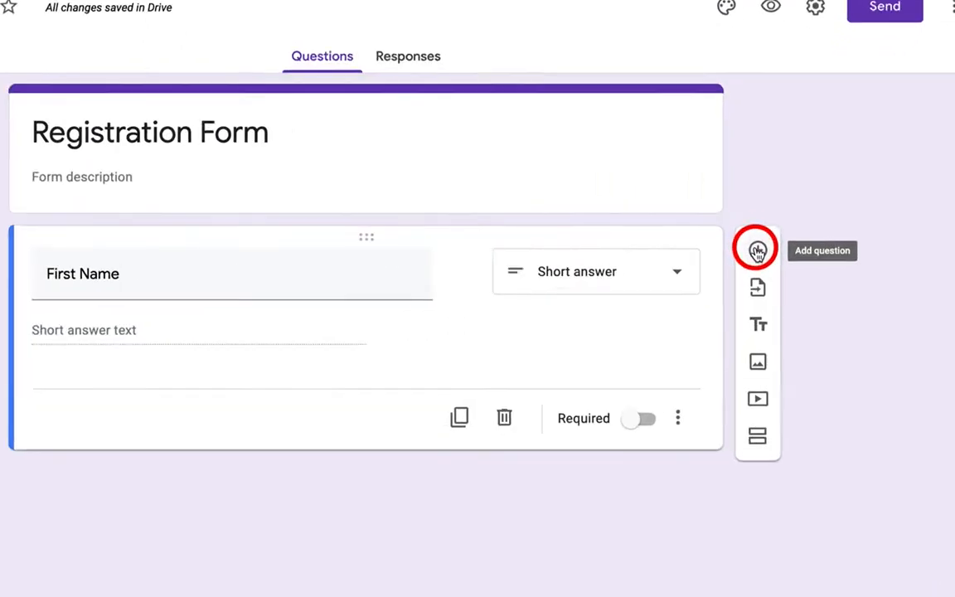
- Add a new question titled "Middle Name" and set its type to Short answer
{"action": "left_click", "coordinate": [757, 250]}
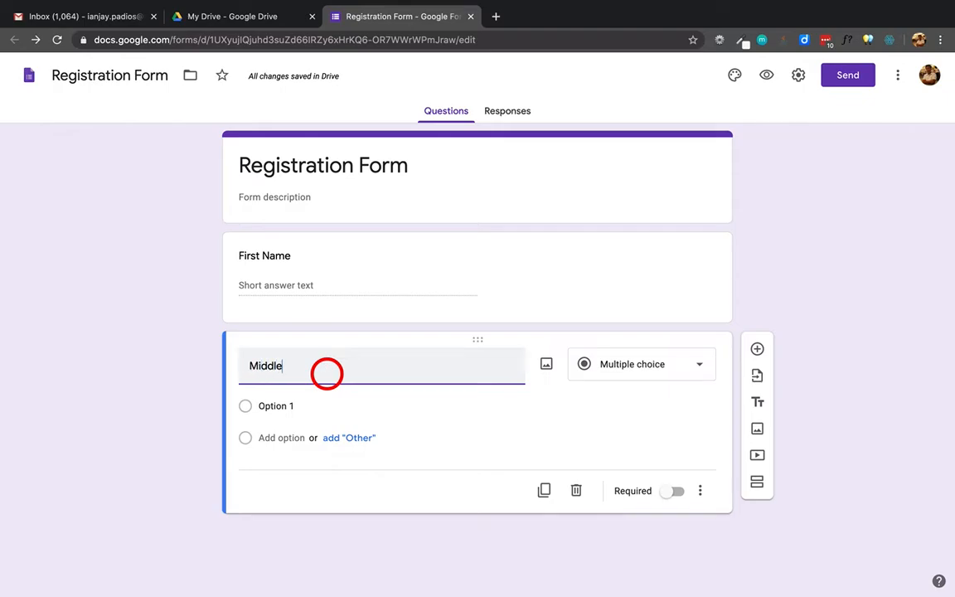
{"action": "type", "text": "Middle Name"}
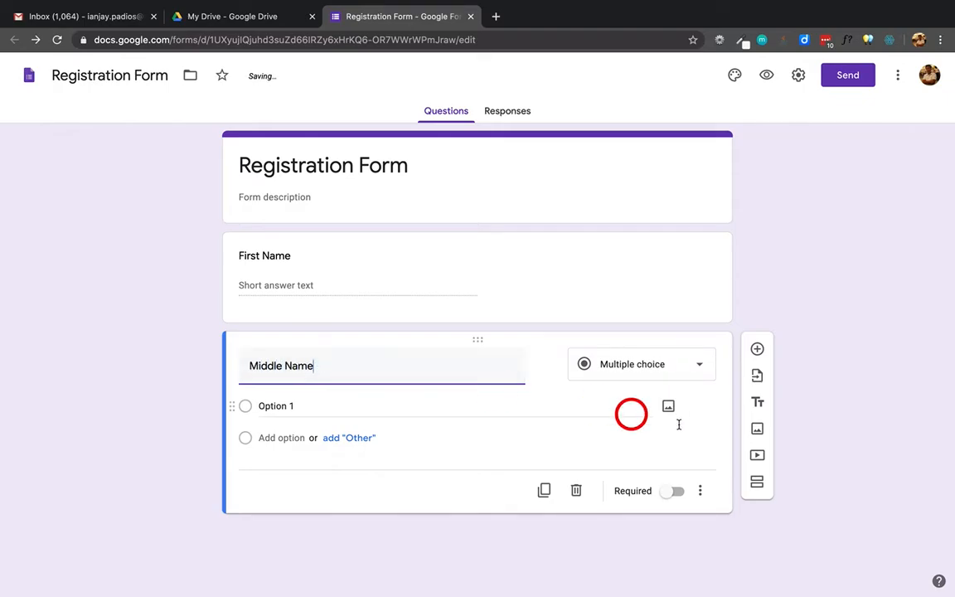
{"action": "left_click", "coordinate": [654, 362]}
{"action": "left_click", "coordinate": [644, 196]}
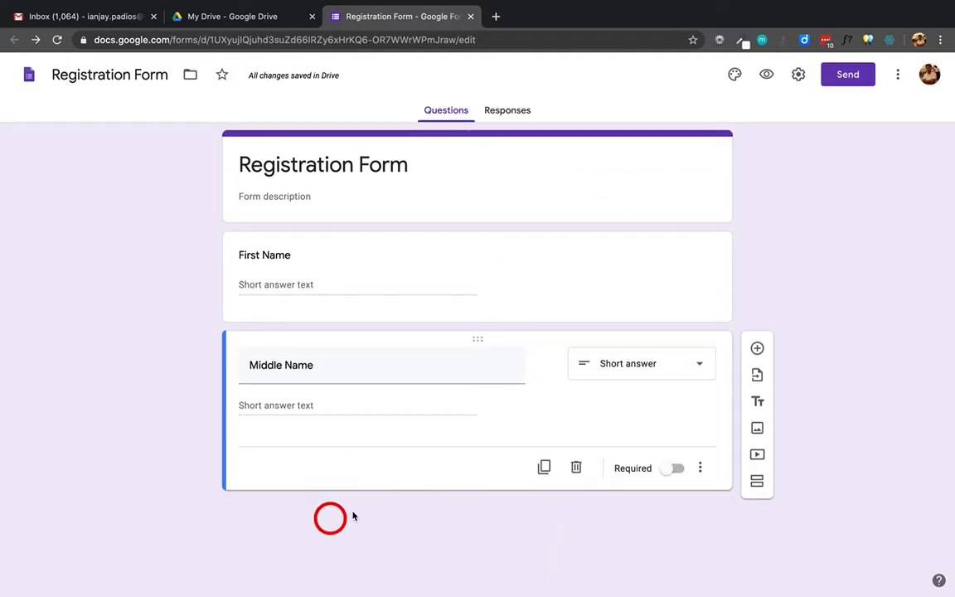
- Add a question titled "Last Name" below Middle Name, using the Short answer type
{"action": "left_click", "coordinate": [760, 349]}
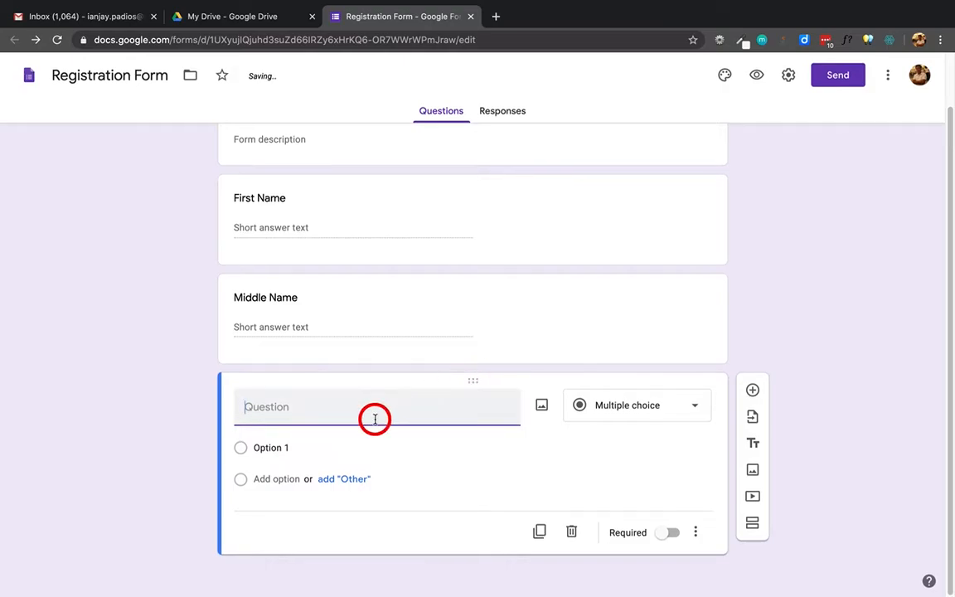
{"action": "type", "text": "Last Name"}
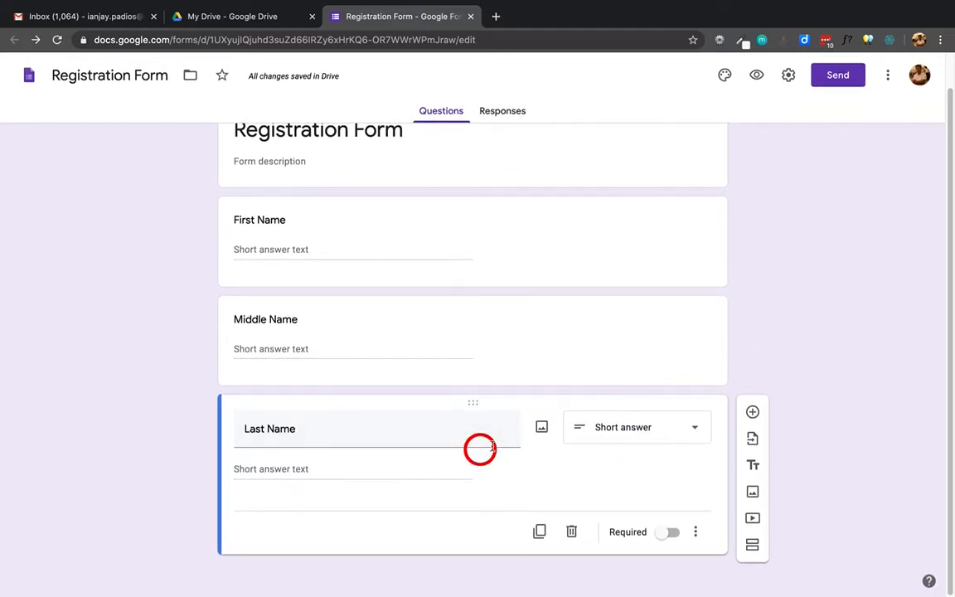
{"action": "left_click_drag", "start_coordinate": [330, 427], "coordinate": [224, 425]}
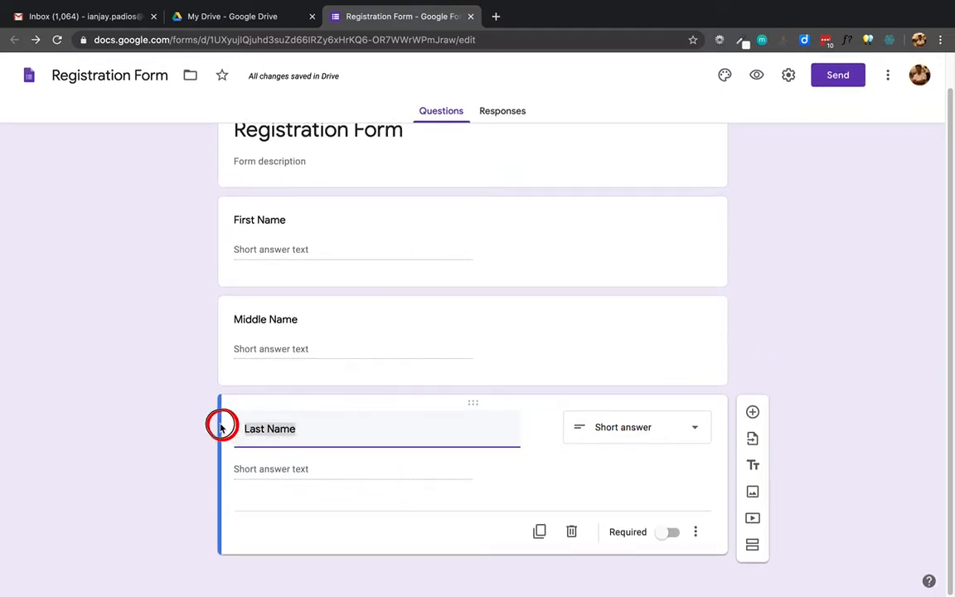
{"action": "left_click", "coordinate": [662, 436]}
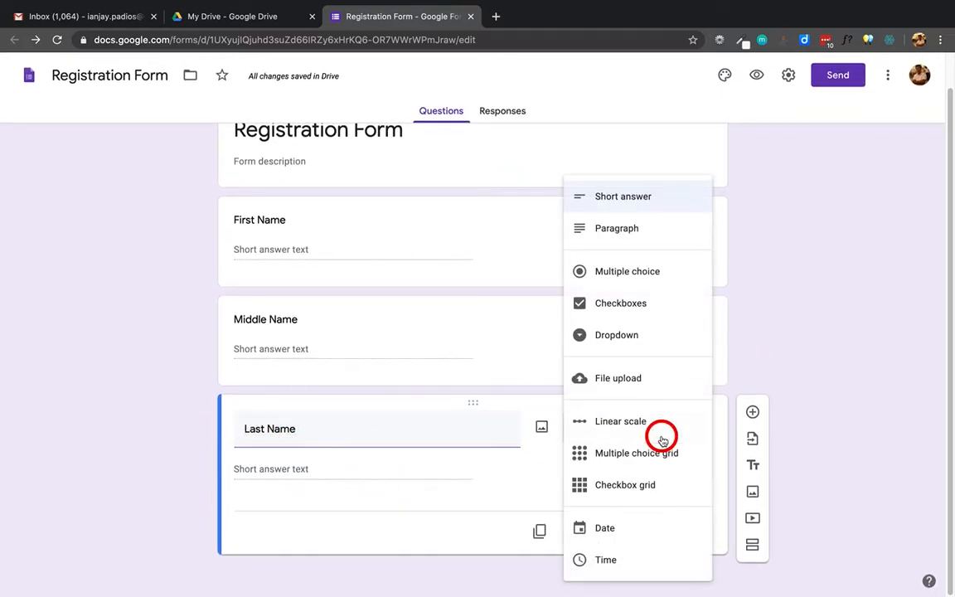
{"action": "left_click", "coordinate": [611, 199]}
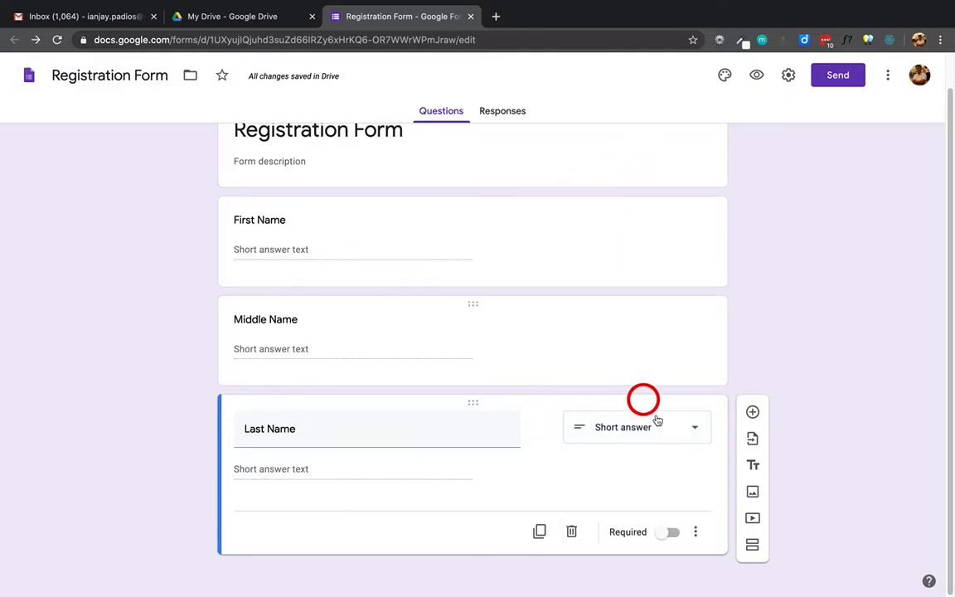
{"action": "scroll", "coordinate": [847, 308], "scroll_direction": "up", "scroll_amount": 2}
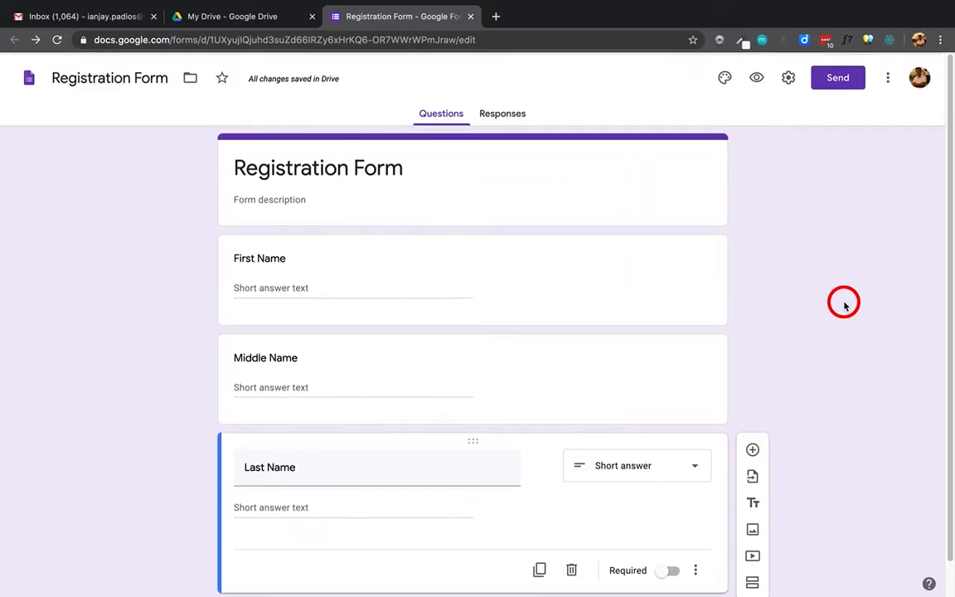
{"action": "scroll", "coordinate": [751, 407], "scroll_direction": "down", "scroll_amount": 2}
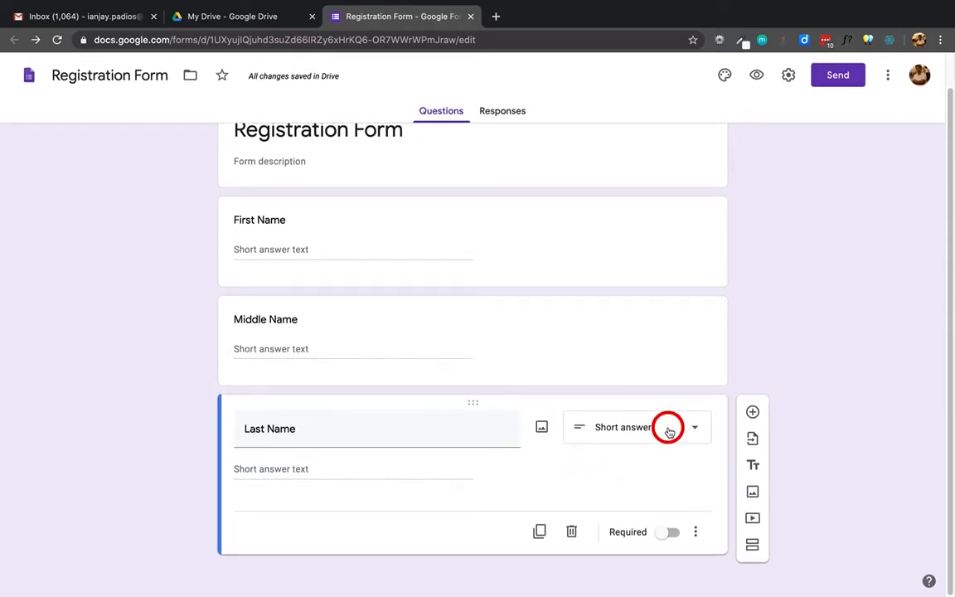
{"action": "scroll", "coordinate": [139, 411], "scroll_direction": "up", "scroll_amount": 1}
{"action": "scroll", "coordinate": [139, 411], "scroll_direction": "down", "scroll_amount": 1}
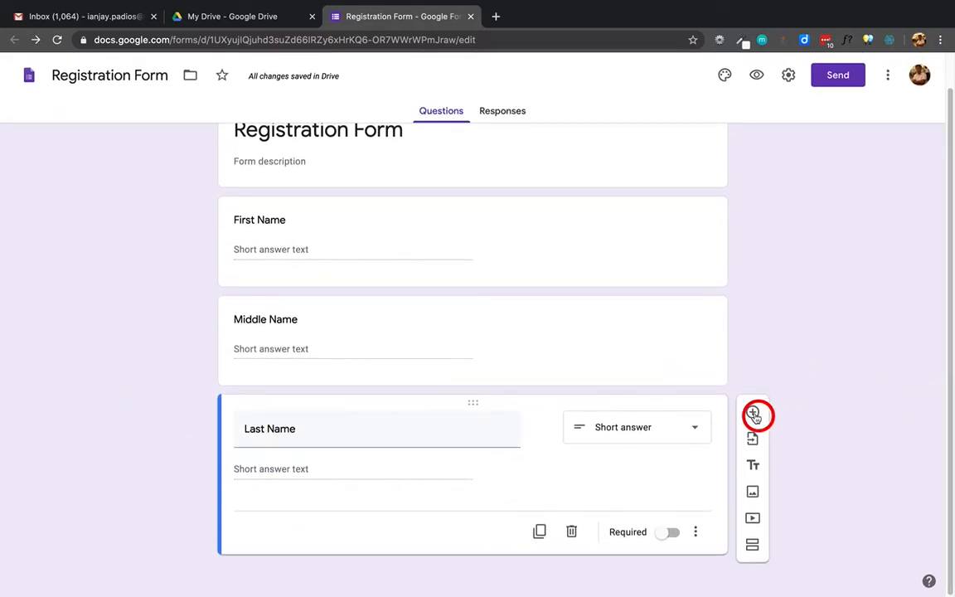
- Add a question titled "Sex" below Last Name and set its type to Dropdown
{"action": "left_click", "coordinate": [752, 412]}
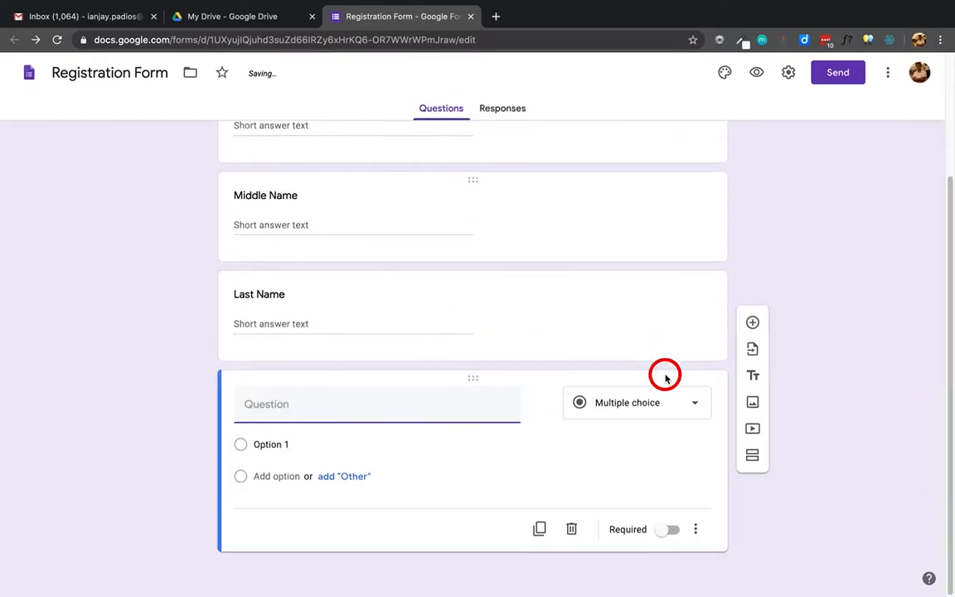
{"action": "left_click", "coordinate": [617, 400]}
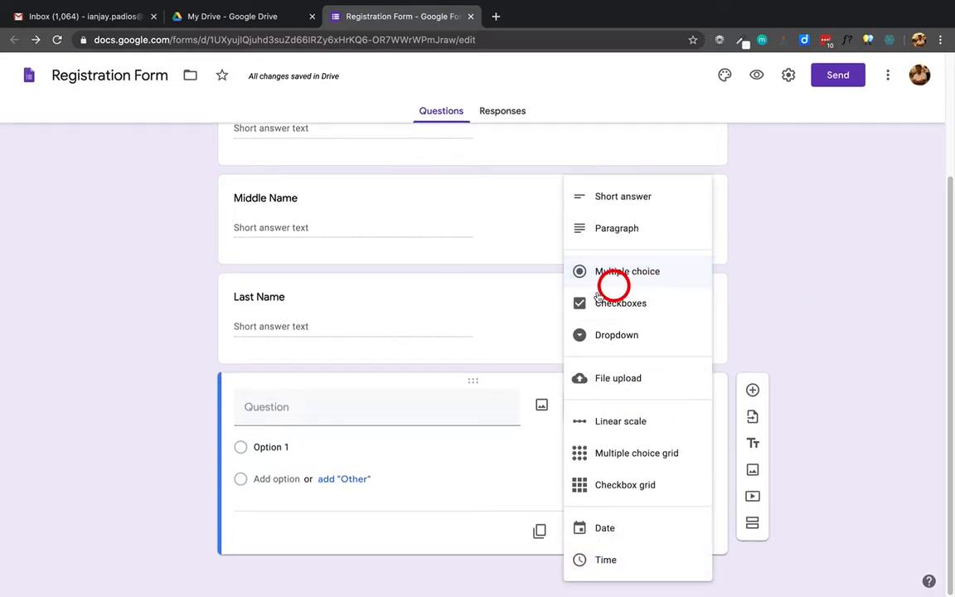
{"action": "left_click", "coordinate": [354, 409]}
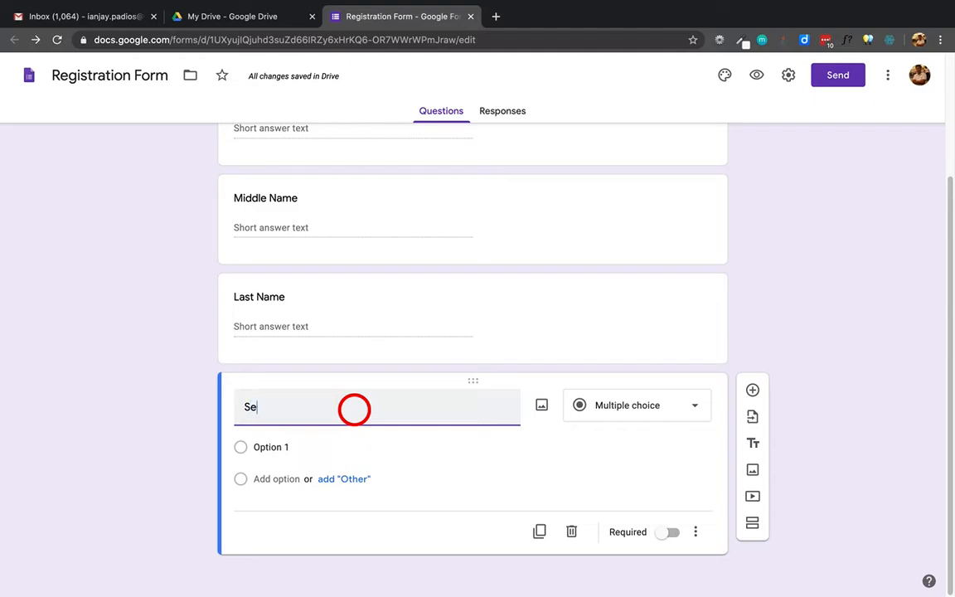
{"action": "left_click", "coordinate": [590, 404]}
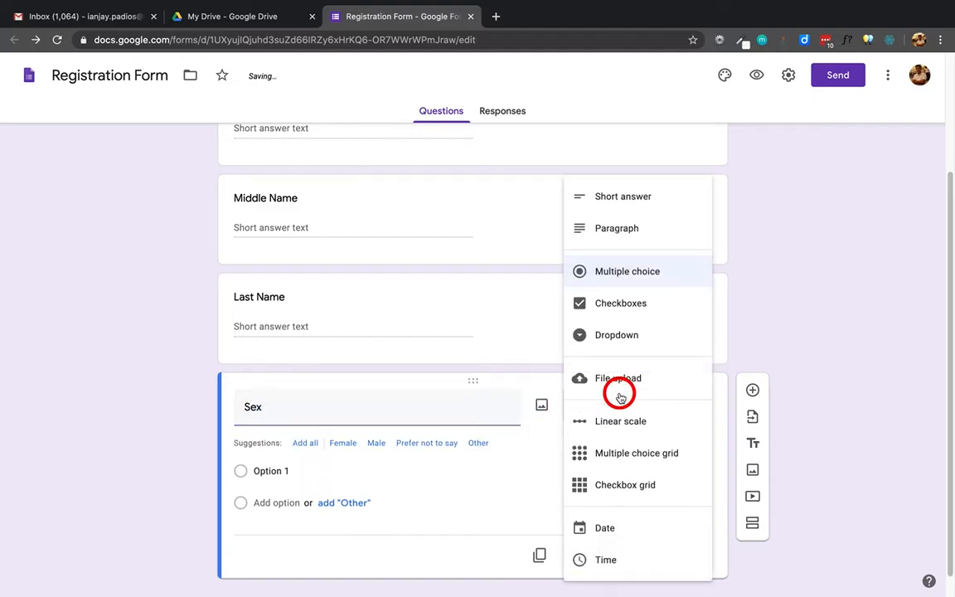
{"action": "left_click", "coordinate": [443, 489]}
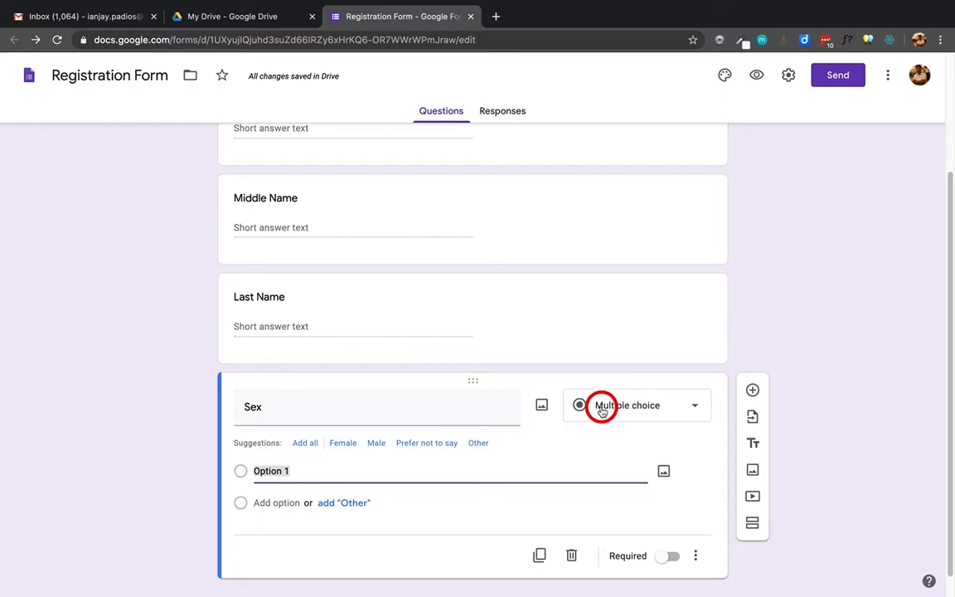
{"action": "left_click", "coordinate": [641, 407]}
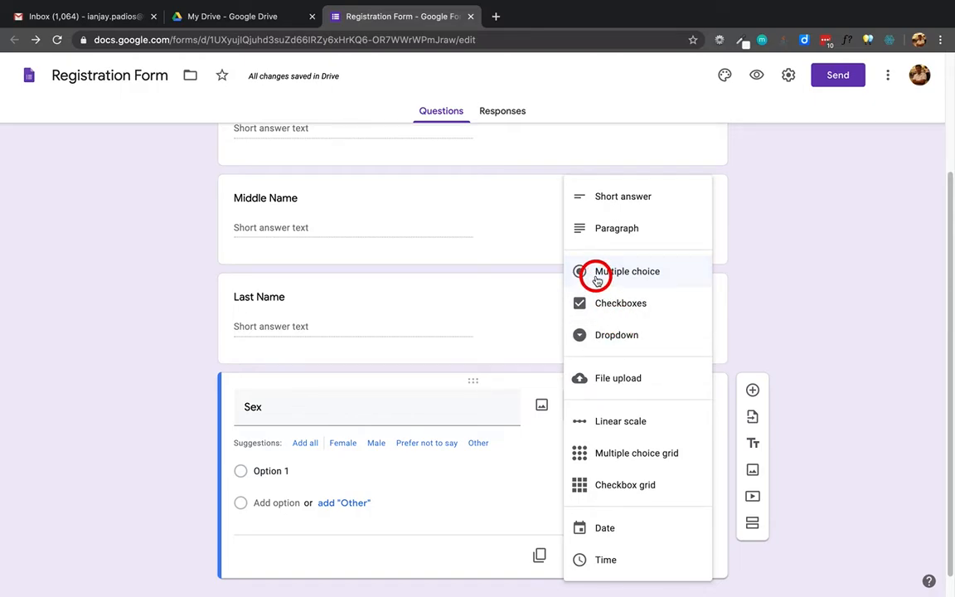
{"action": "left_click", "coordinate": [623, 338]}
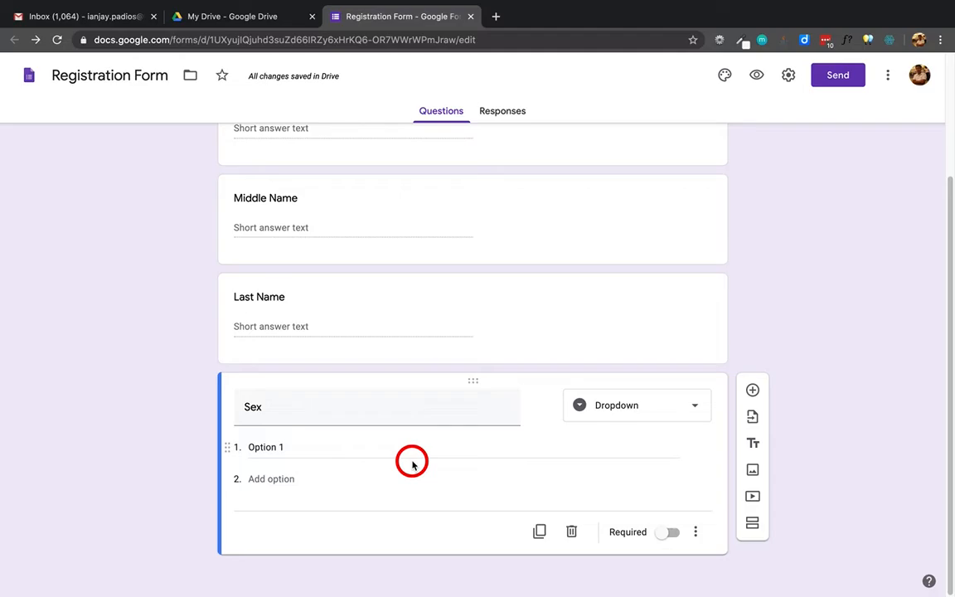
- Enter Male and Female as the two answer options of the Sex dropdown question
{"action": "left_click", "coordinate": [277, 445]}
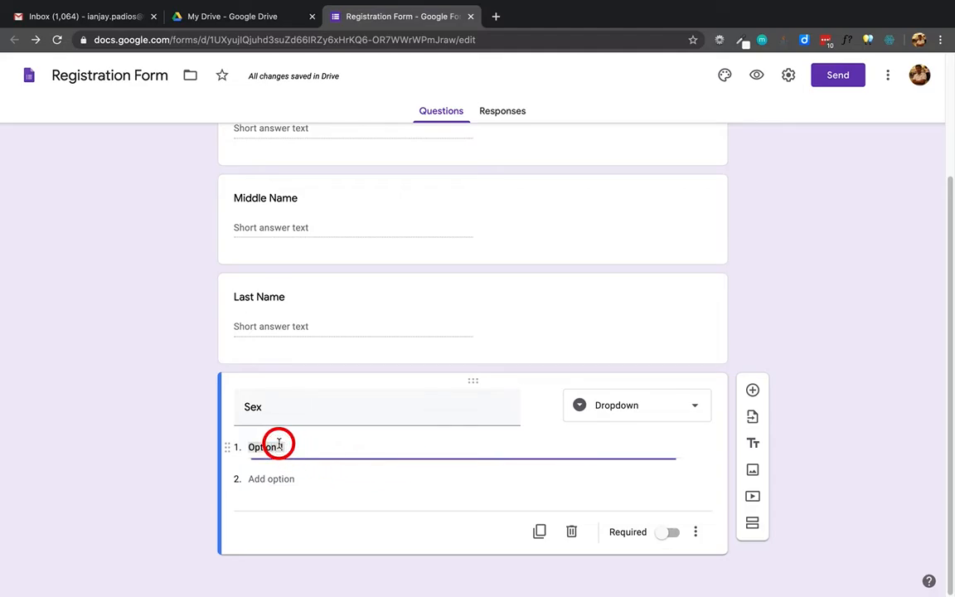
{"action": "left_click", "coordinate": [281, 478]}
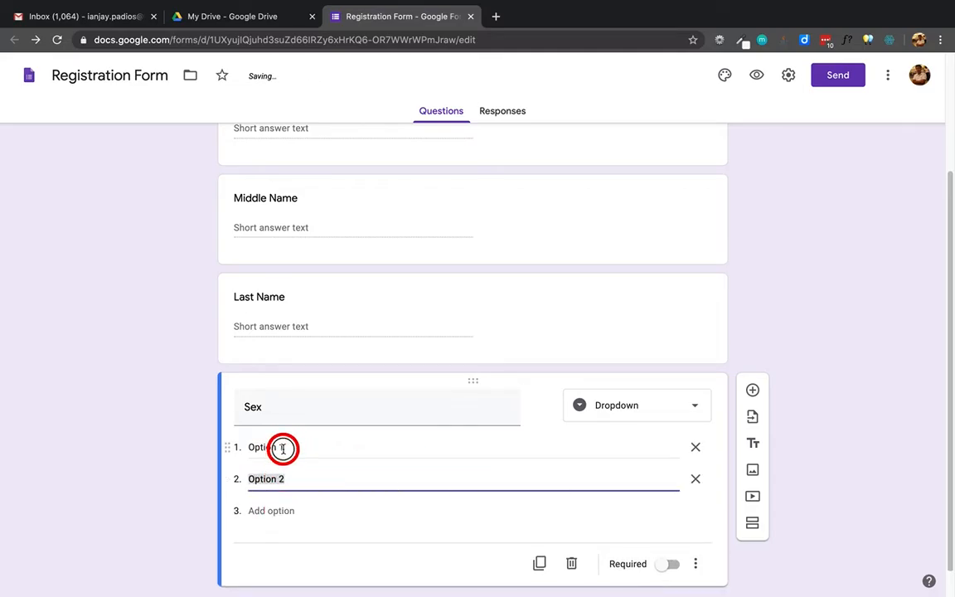
{"action": "left_click", "coordinate": [283, 446]}
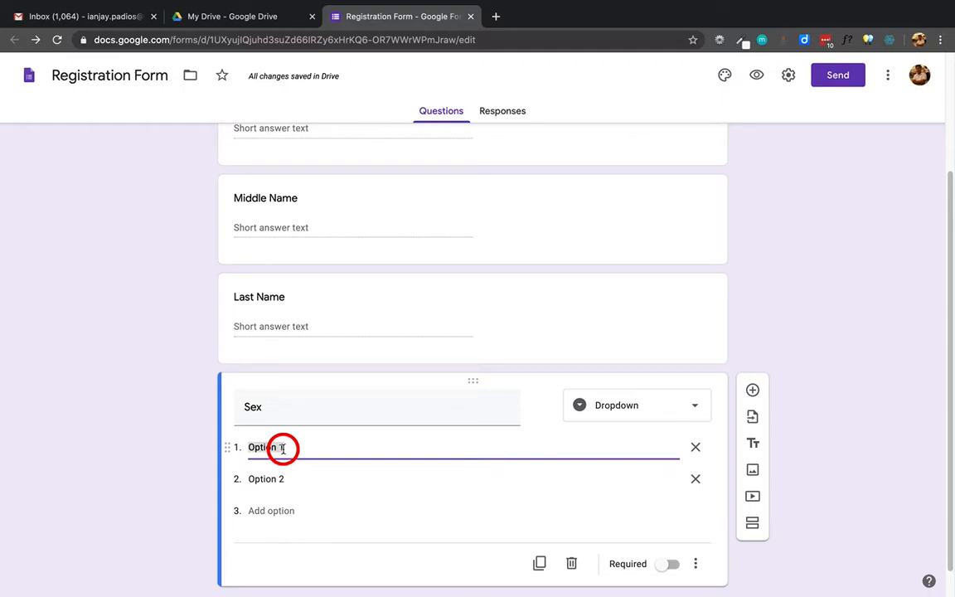
{"action": "left_click", "coordinate": [622, 405]}
{"action": "left_click", "coordinate": [596, 336]}
{"action": "left_click", "coordinate": [288, 448]}
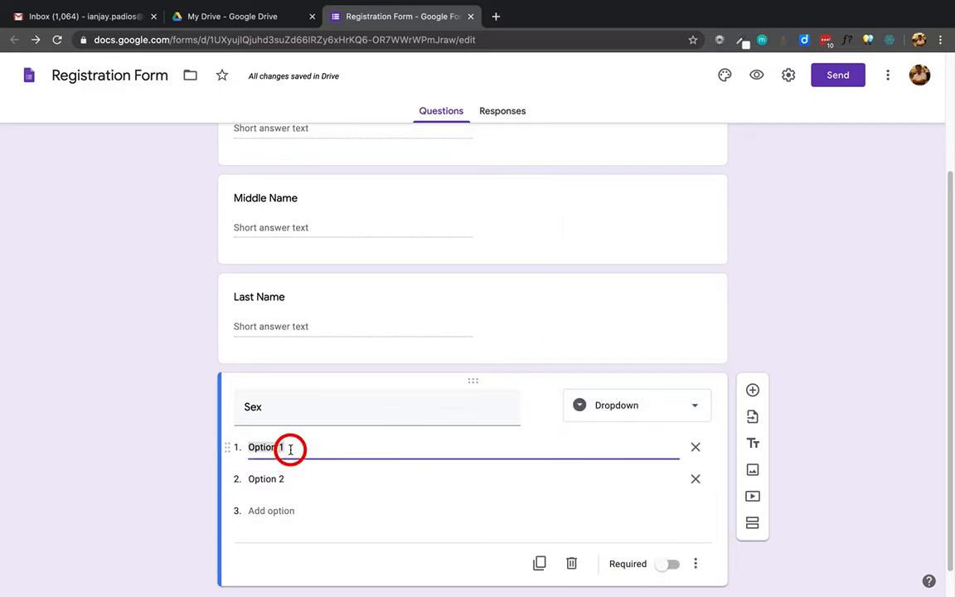
{"action": "type", "text": "Mae"}
{"action": "key", "text": "BackSpace"}
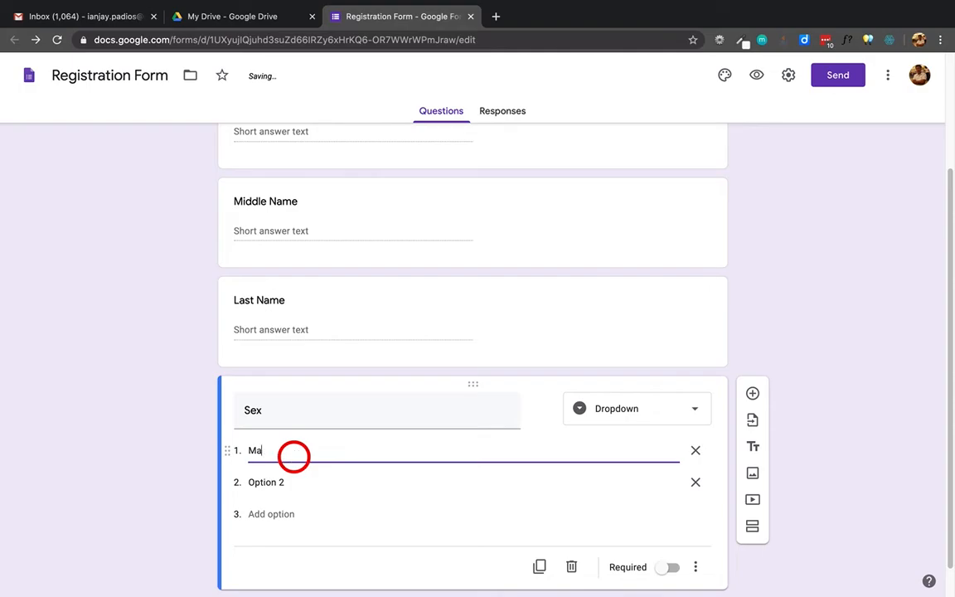
{"action": "type", "text": "le"}
{"action": "scroll", "coordinate": [165, 531], "scroll_direction": "down", "scroll_amount": 1}
{"action": "left_click", "coordinate": [273, 446]}
{"action": "type", "text": "F"}
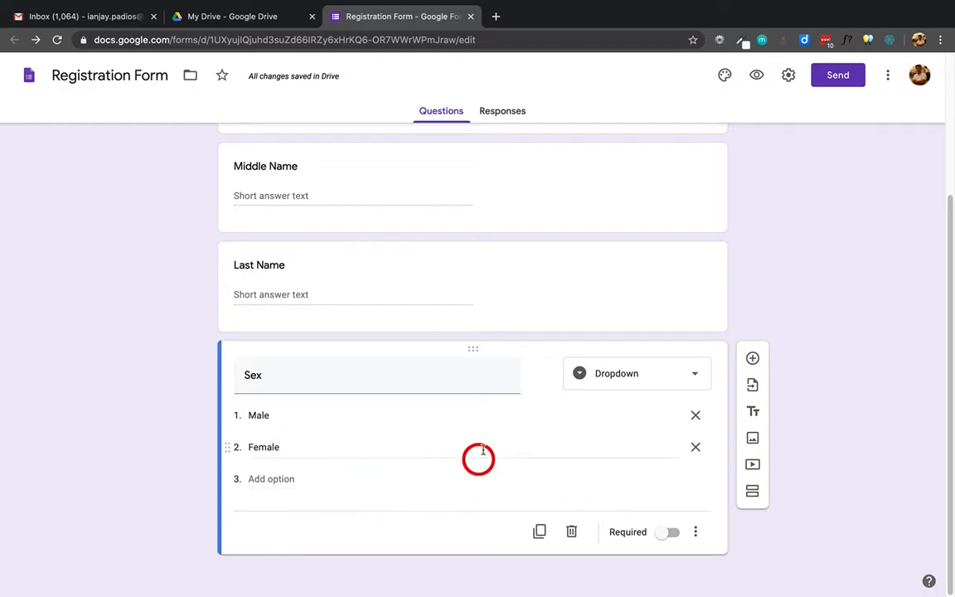
- Make the First Name question required
{"action": "scroll", "coordinate": [343, 447], "scroll_direction": "up", "scroll_amount": 2}
{"action": "scroll", "coordinate": [343, 448], "scroll_direction": "down", "scroll_amount": 2}
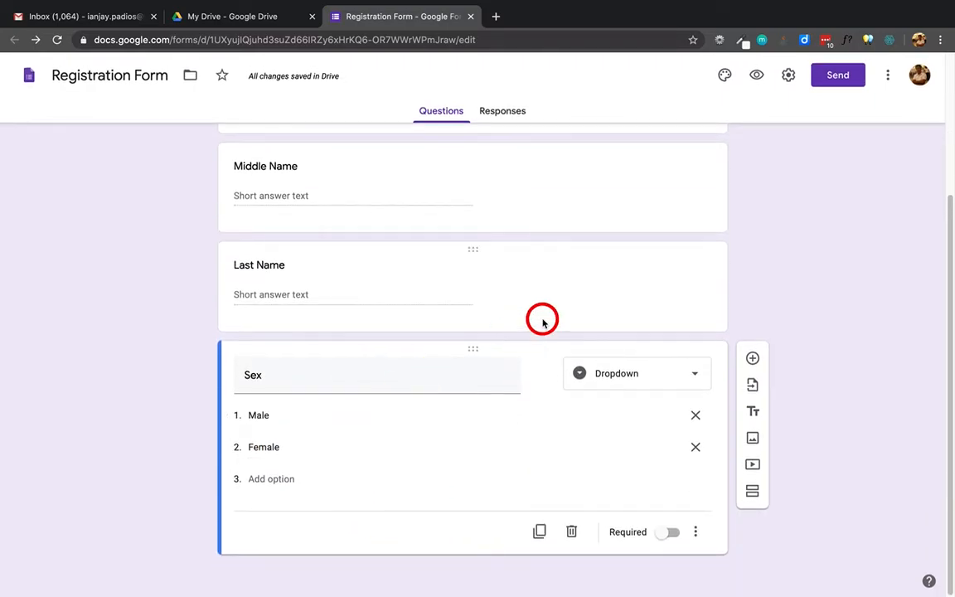
{"action": "scroll", "coordinate": [539, 320], "scroll_direction": "up", "scroll_amount": 3}
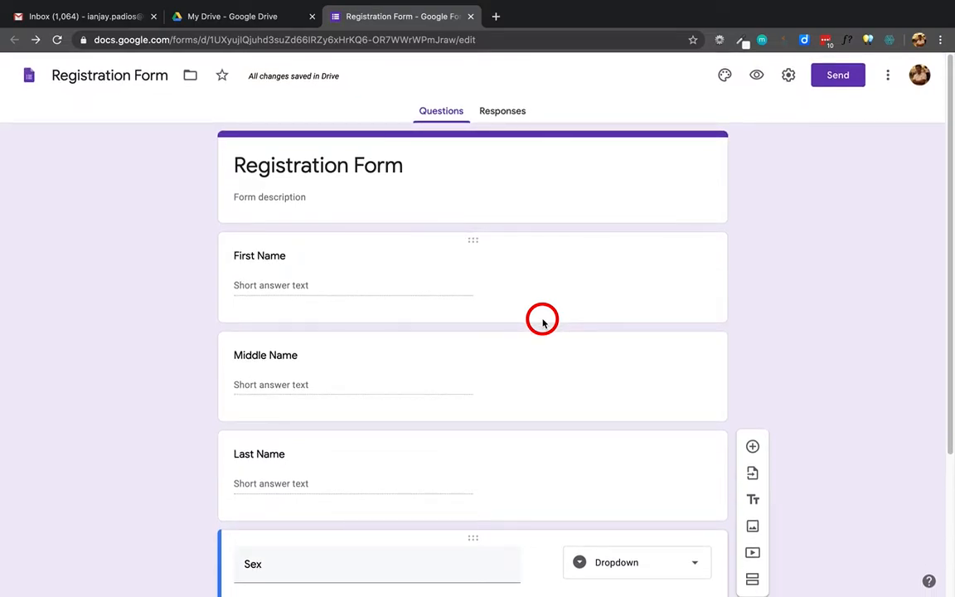
{"action": "left_click", "coordinate": [608, 276]}
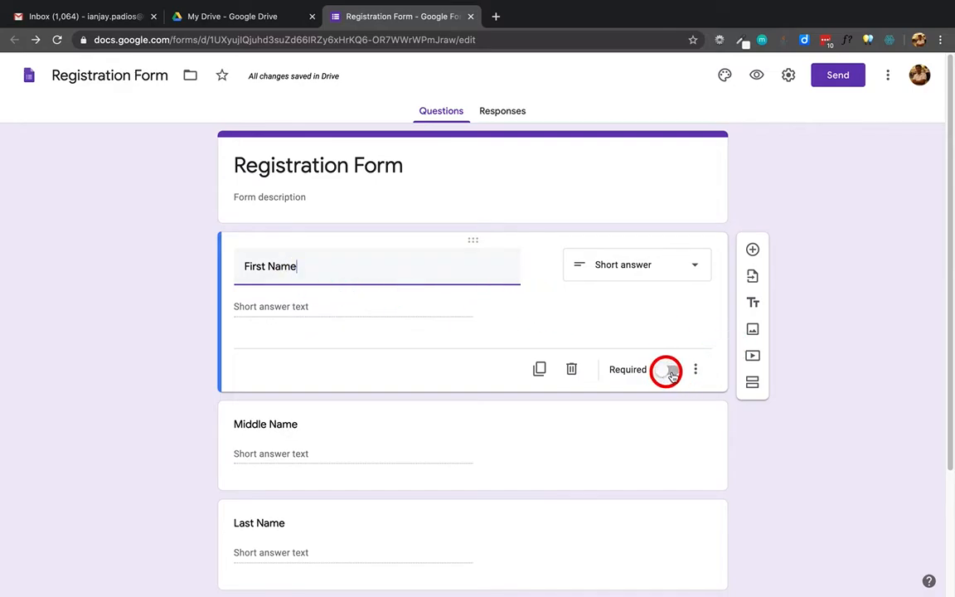
{"action": "scroll", "coordinate": [674, 376], "scroll_direction": "down", "scroll_amount": 3}
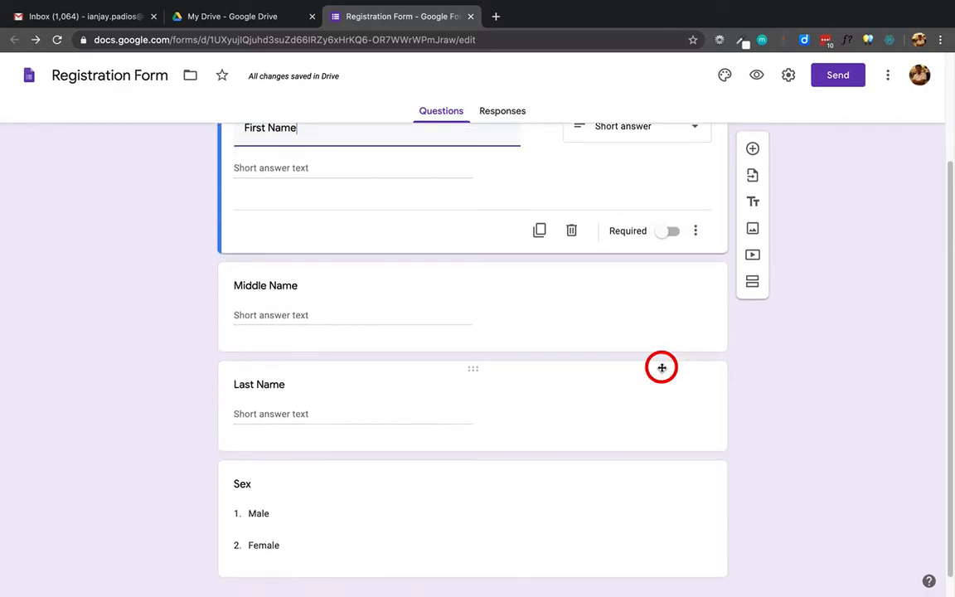
{"action": "scroll", "coordinate": [661, 366], "scroll_direction": "up", "scroll_amount": 3}
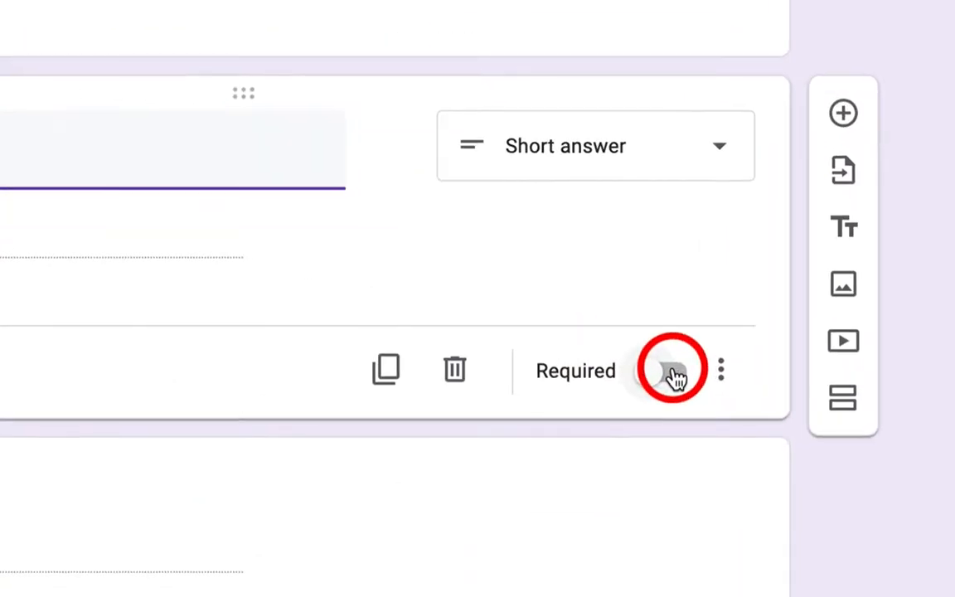
{"action": "left_click", "coordinate": [674, 374]}
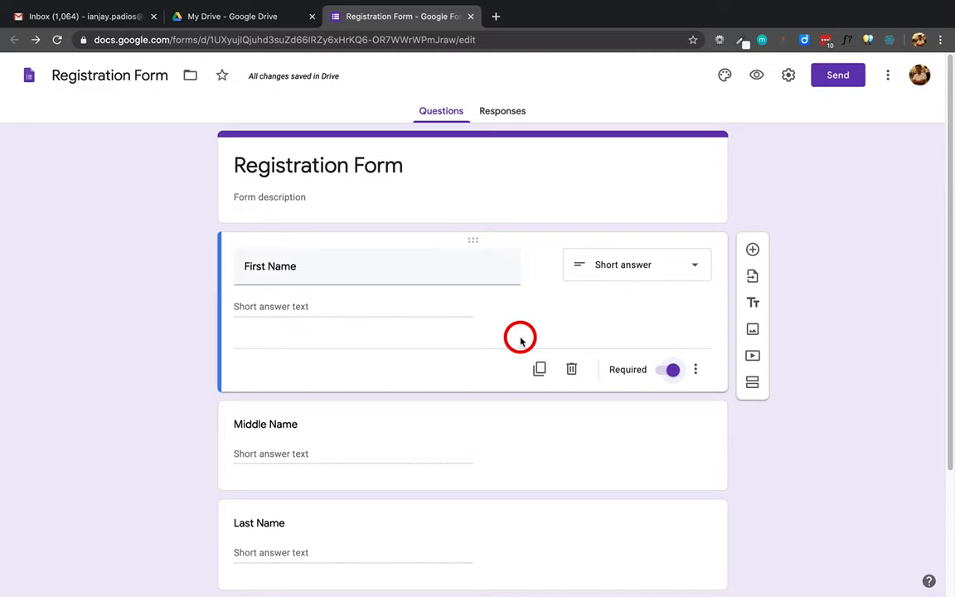
- Make both the Middle Name and Last Name questions required
{"action": "scroll", "coordinate": [521, 340], "scroll_direction": "down", "scroll_amount": 2}
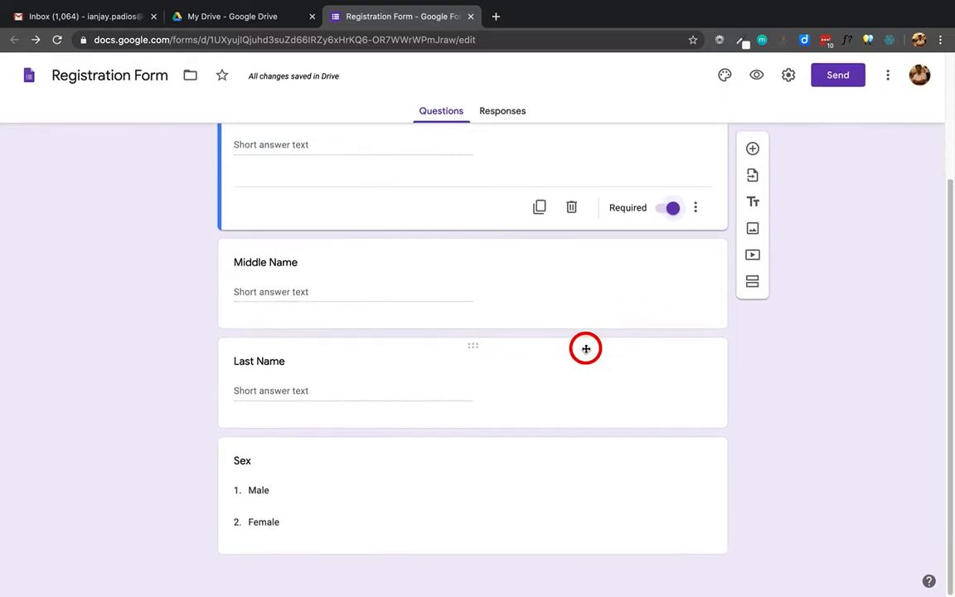
{"action": "left_click", "coordinate": [470, 295]}
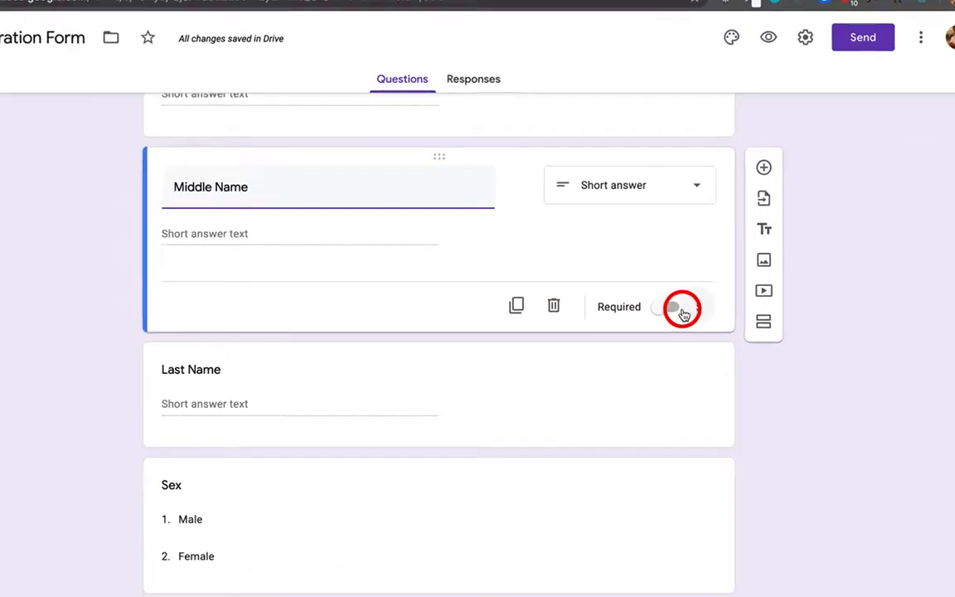
{"action": "left_click", "coordinate": [680, 310]}
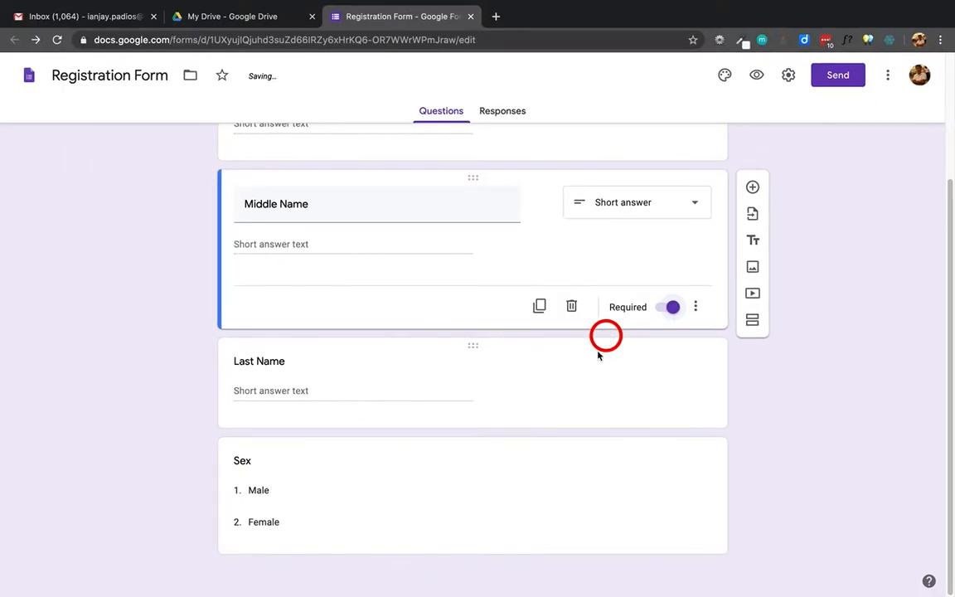
{"action": "left_click", "coordinate": [613, 399]}
{"action": "left_click", "coordinate": [673, 406]}
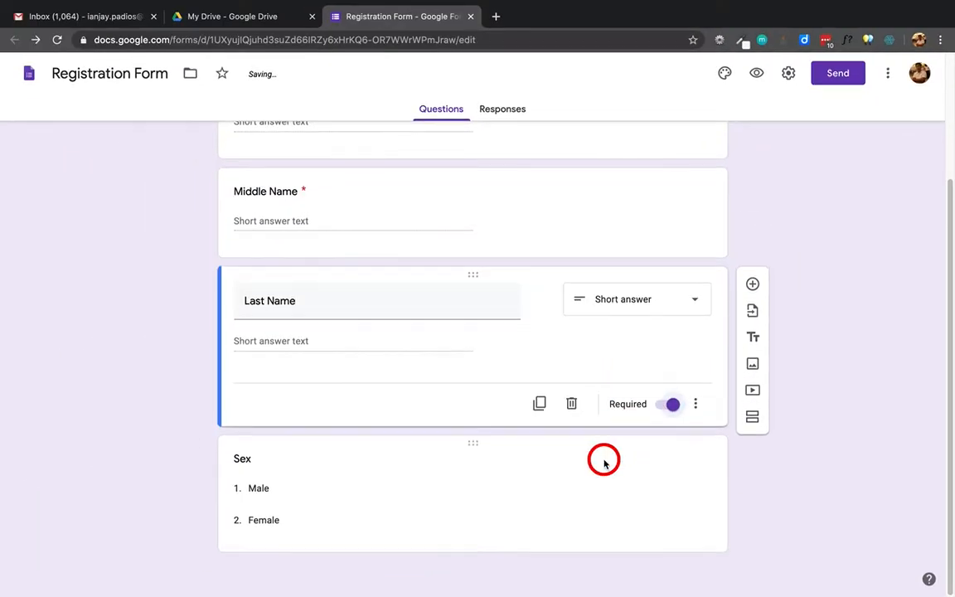
- Make the Sex dropdown question required
{"action": "left_click", "coordinate": [604, 460]}
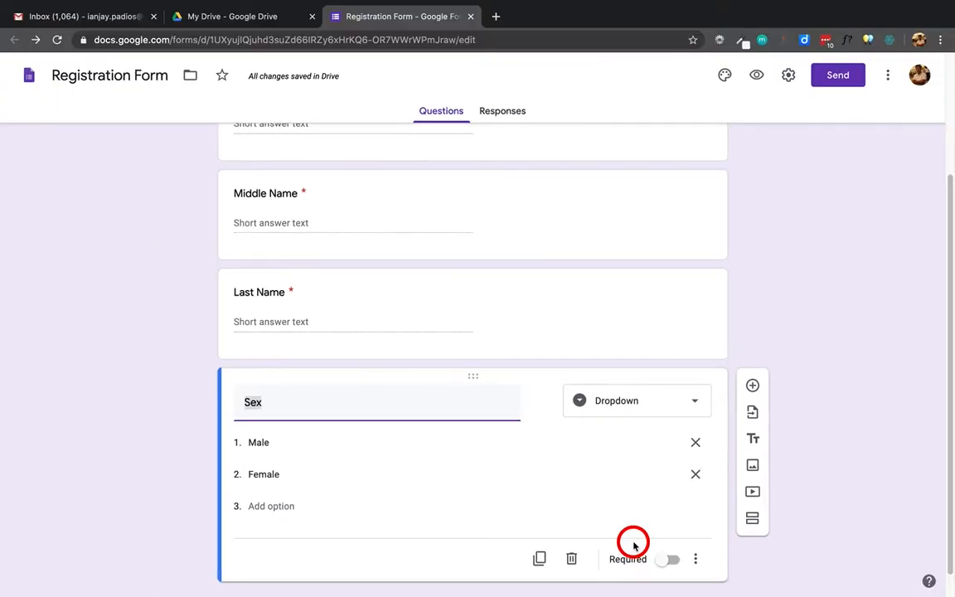
{"action": "left_click", "coordinate": [687, 568]}
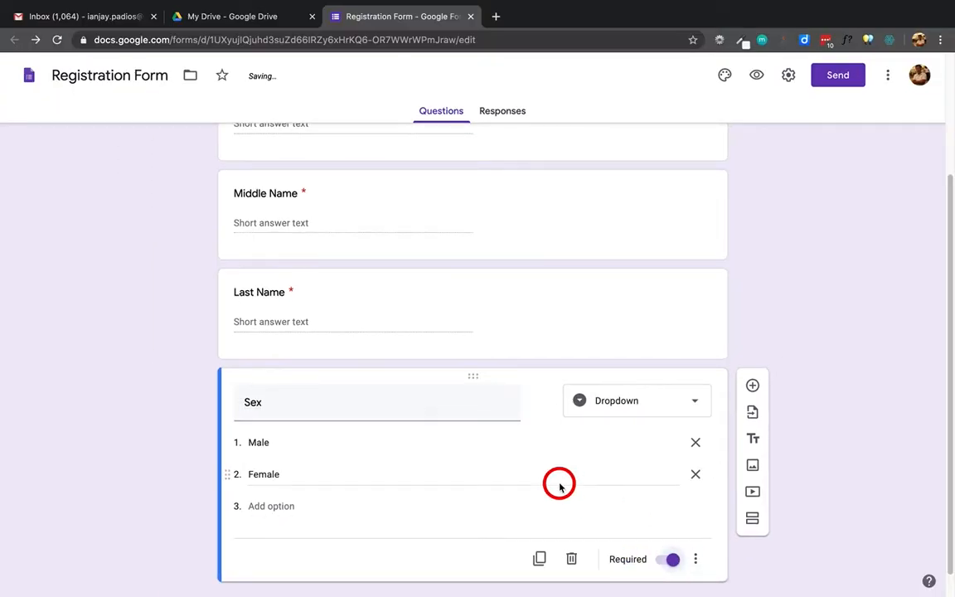
{"action": "scroll", "coordinate": [560, 487], "scroll_direction": "down", "scroll_amount": 1}
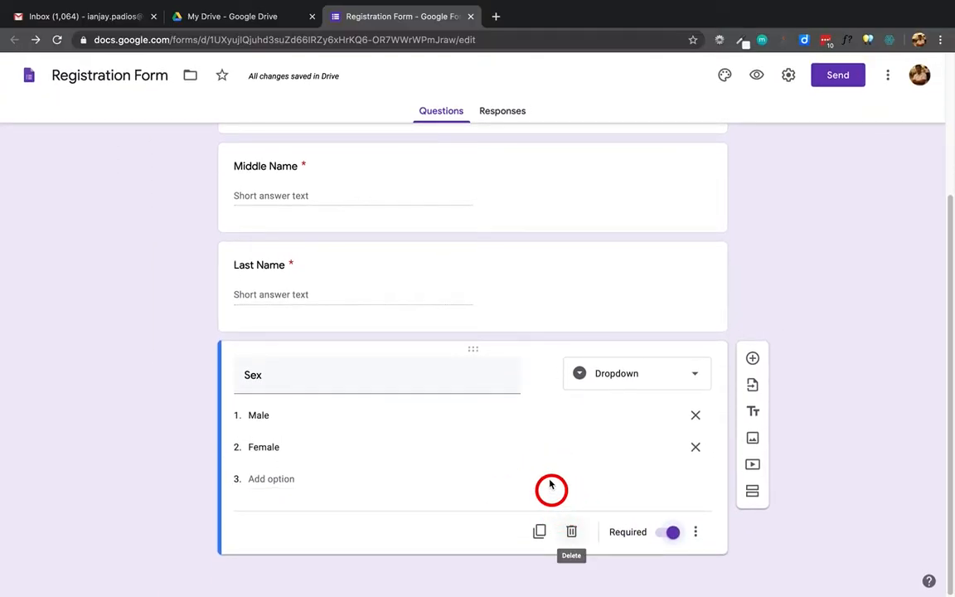
- Delete the Sex question and duplicate the required Last Name question
{"action": "left_click", "coordinate": [563, 446]}
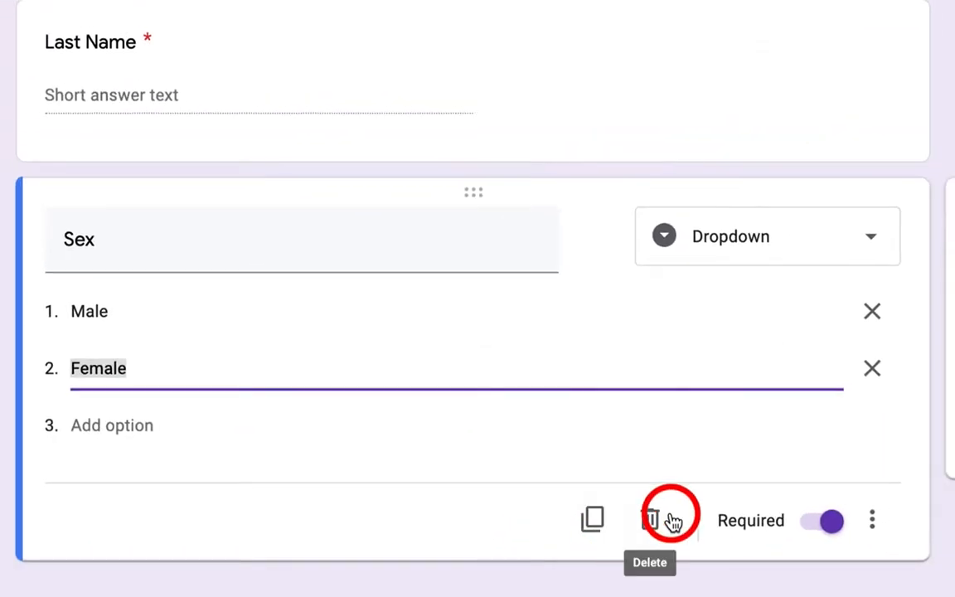
{"action": "left_click", "coordinate": [650, 520]}
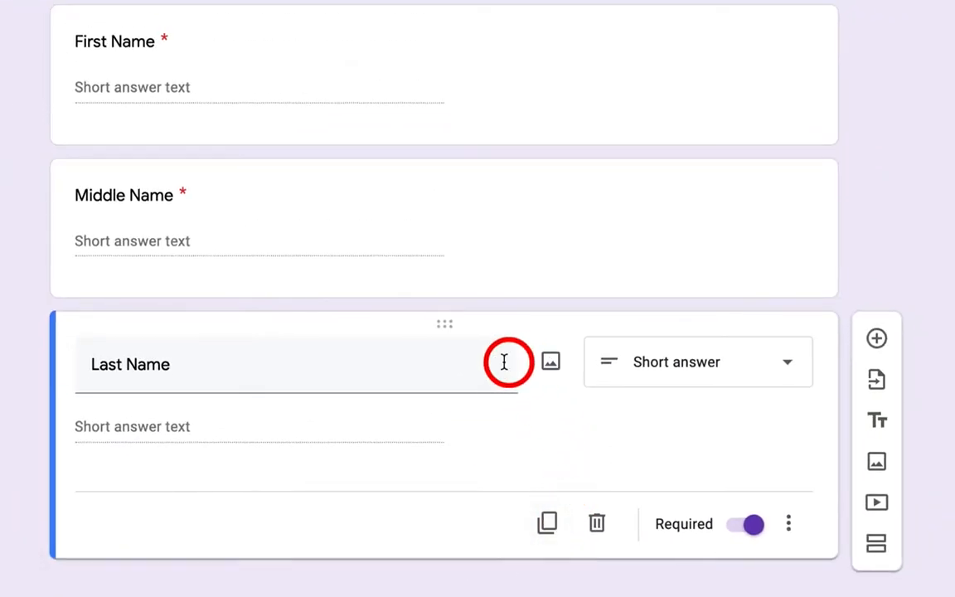
{"action": "left_click", "coordinate": [549, 527]}
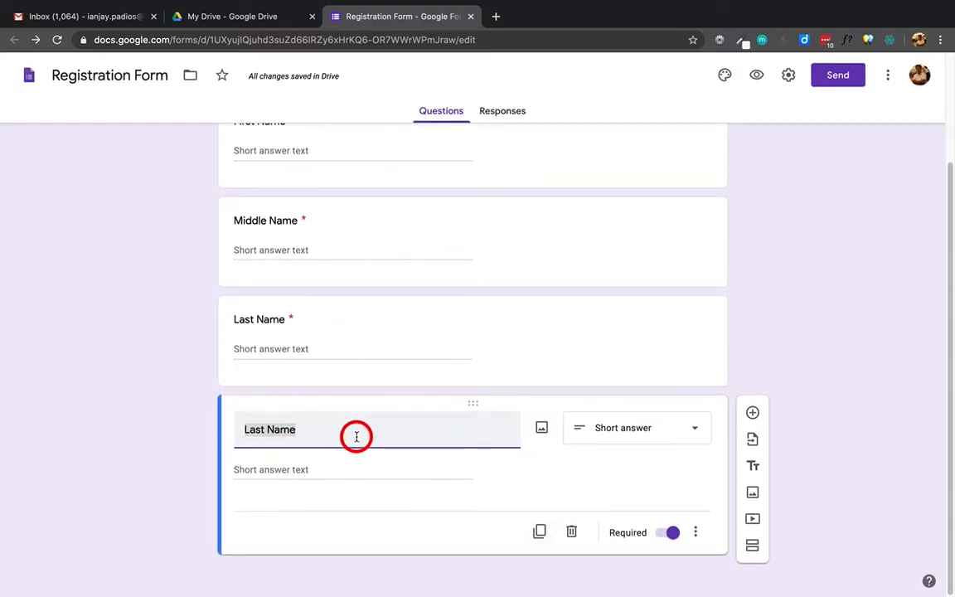
- Change the duplicated Last Name question to the Dropdown type and retitle it "Sex"
{"action": "left_click", "coordinate": [619, 424]}
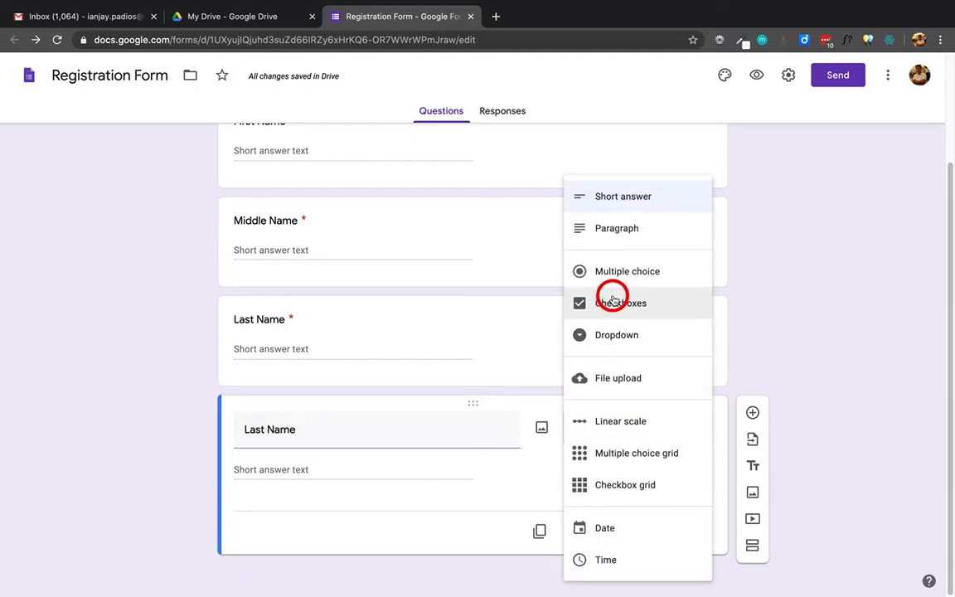
{"action": "left_click", "coordinate": [611, 334]}
{"action": "left_click", "coordinate": [324, 433]}
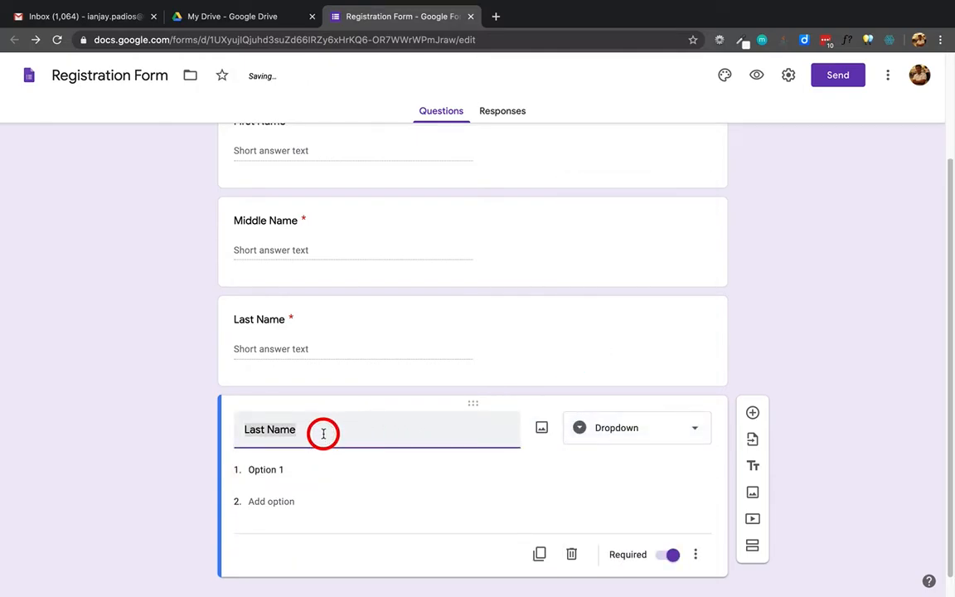
{"action": "type", "text": "Sex"}
- Give the new Sex dropdown the answer options Male and Female
{"action": "left_click", "coordinate": [281, 474]}
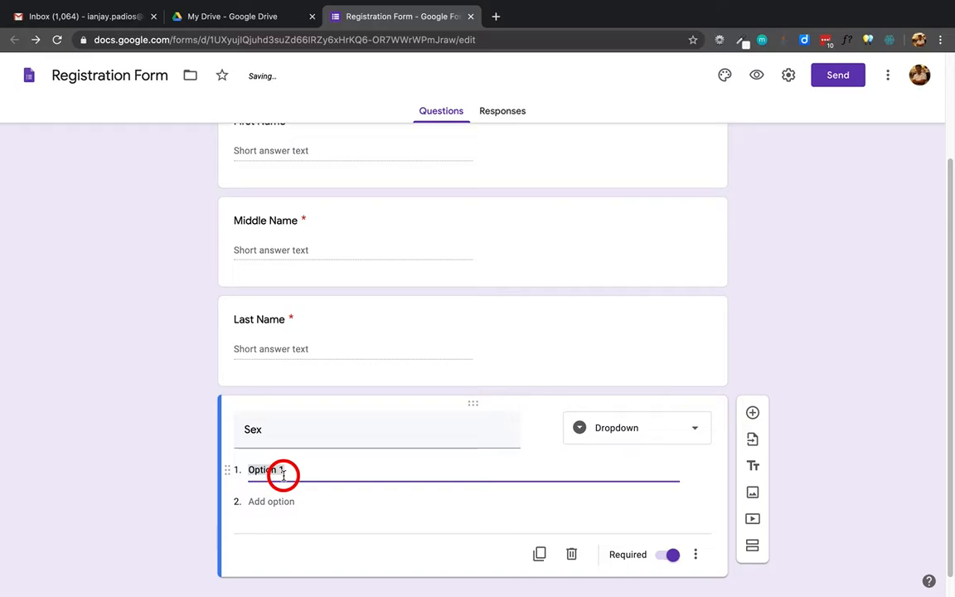
{"action": "type", "text": "Male"}
{"action": "left_click", "coordinate": [279, 524]}
{"action": "type", "text": "Female"}
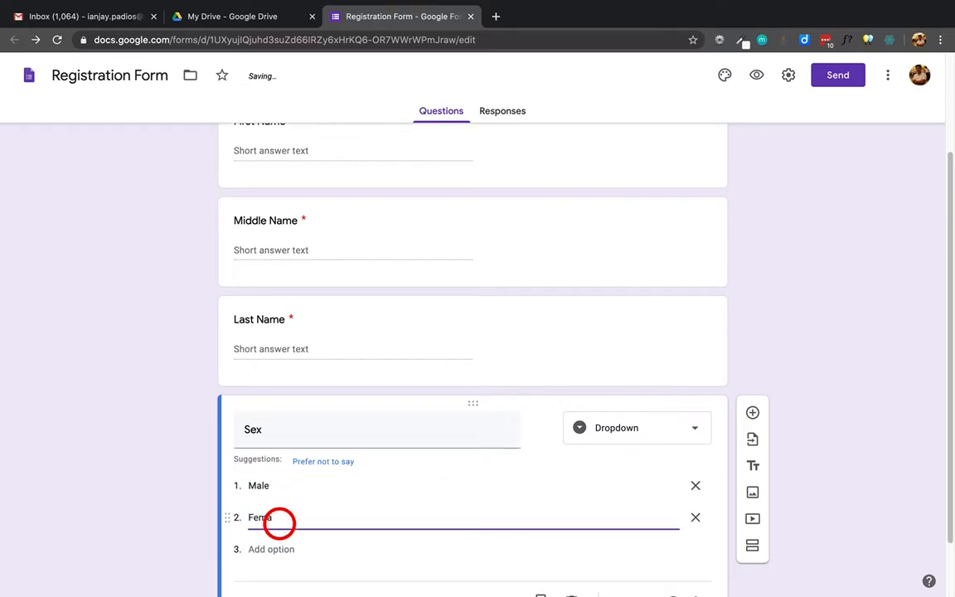
{"action": "left_click", "coordinate": [694, 557]}
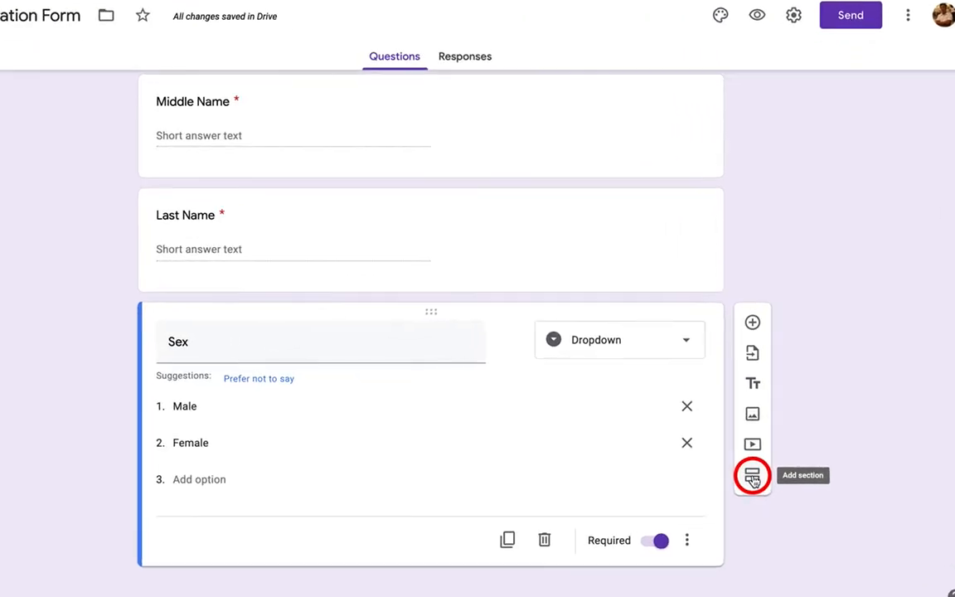
- Review the form from its title to the Sex question, checking each question and its required marker
{"action": "scroll", "coordinate": [631, 315], "scroll_direction": "up", "scroll_amount": 3}
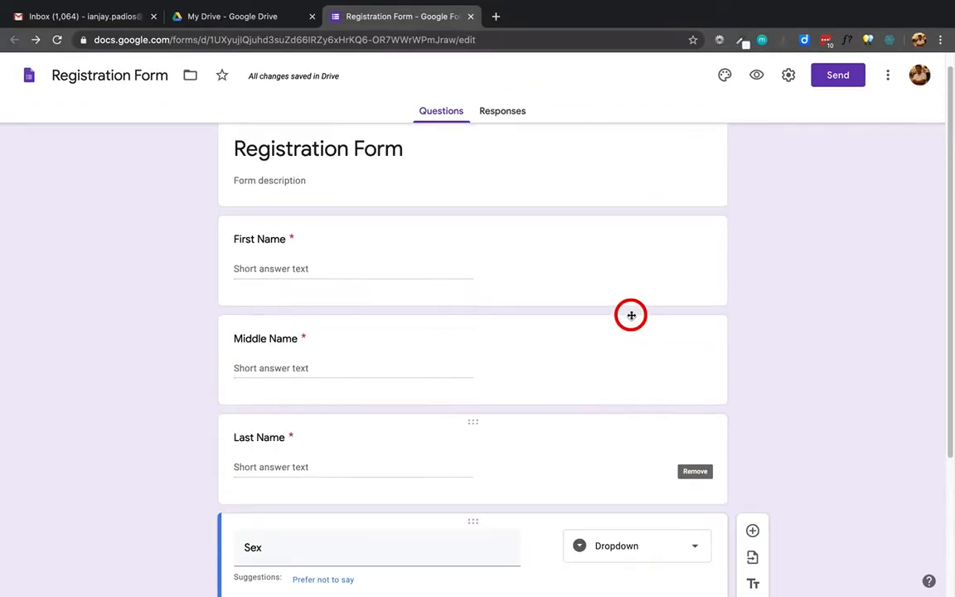
{"action": "scroll", "coordinate": [630, 316], "scroll_direction": "down", "scroll_amount": 3}
{"action": "scroll", "coordinate": [631, 317], "scroll_direction": "up", "scroll_amount": 3}
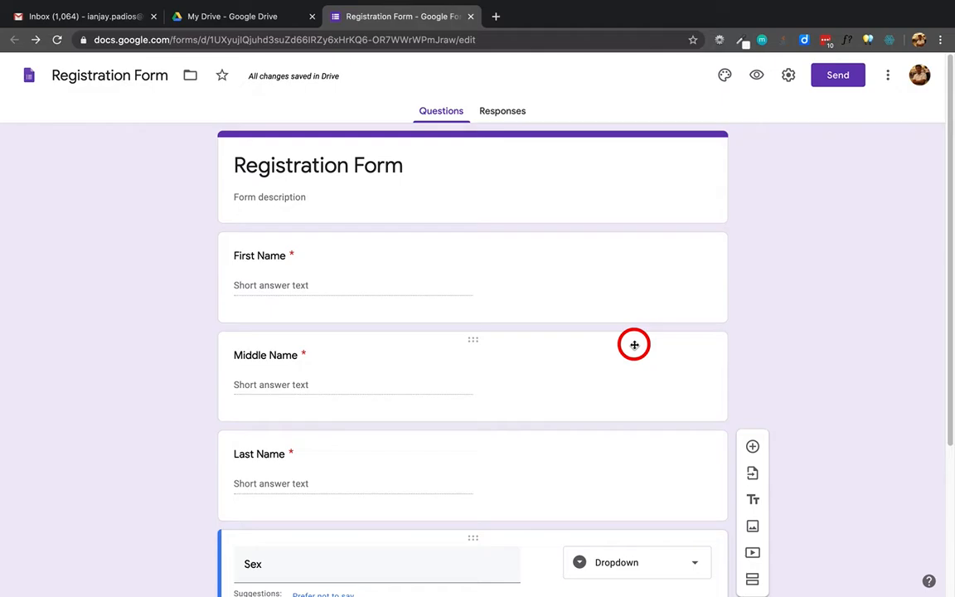
{"action": "scroll", "coordinate": [635, 344], "scroll_direction": "down", "scroll_amount": 3}
{"action": "scroll", "coordinate": [634, 344], "scroll_direction": "up", "scroll_amount": 3}
{"action": "left_click", "coordinate": [634, 344]}
{"action": "scroll", "coordinate": [632, 341], "scroll_direction": "down", "scroll_amount": 3}
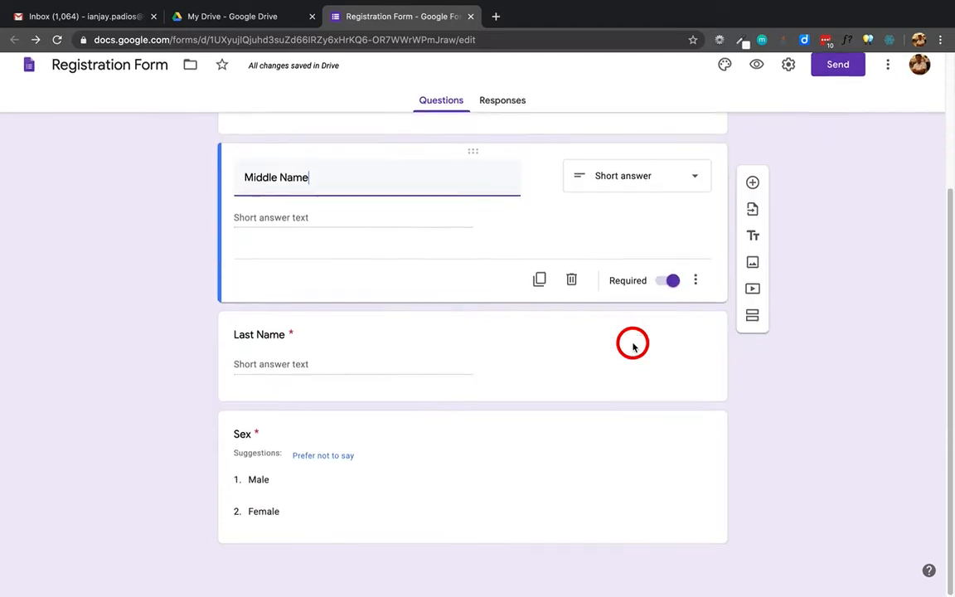
{"action": "scroll", "coordinate": [632, 342], "scroll_direction": "up", "scroll_amount": 3}
{"action": "left_click", "coordinate": [821, 244]}
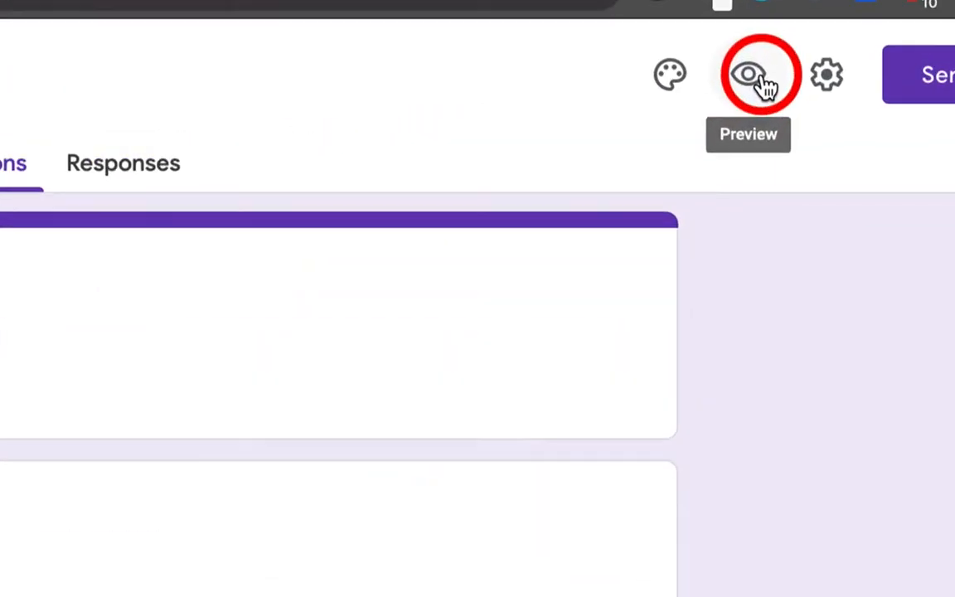
- Preview the form as respondents see it, look through it, and close the preview to return to editing
{"action": "left_click", "coordinate": [749, 78]}
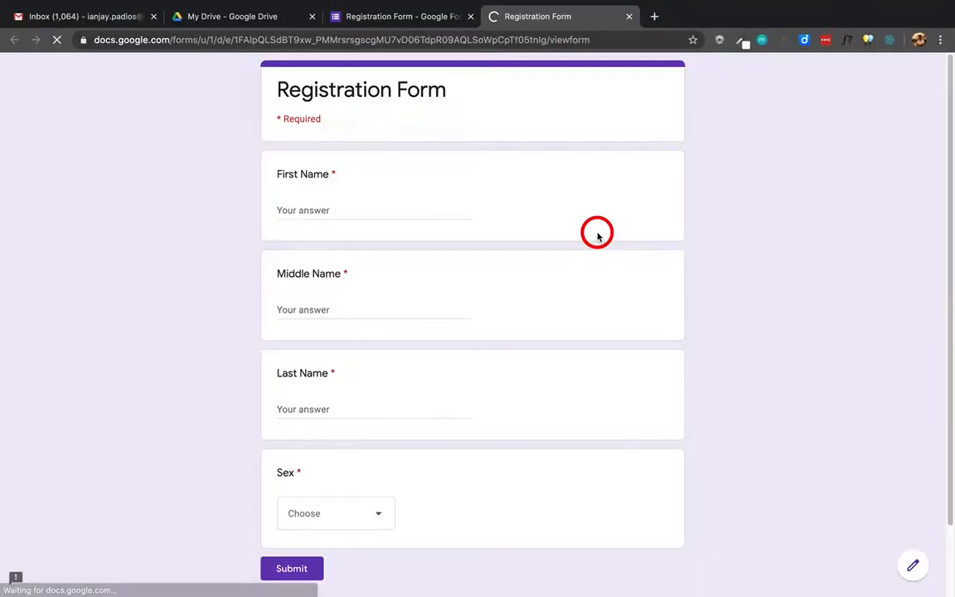
{"action": "scroll", "coordinate": [485, 258], "scroll_direction": "down", "scroll_amount": 2}
{"action": "scroll", "coordinate": [485, 258], "scroll_direction": "up", "scroll_amount": 3}
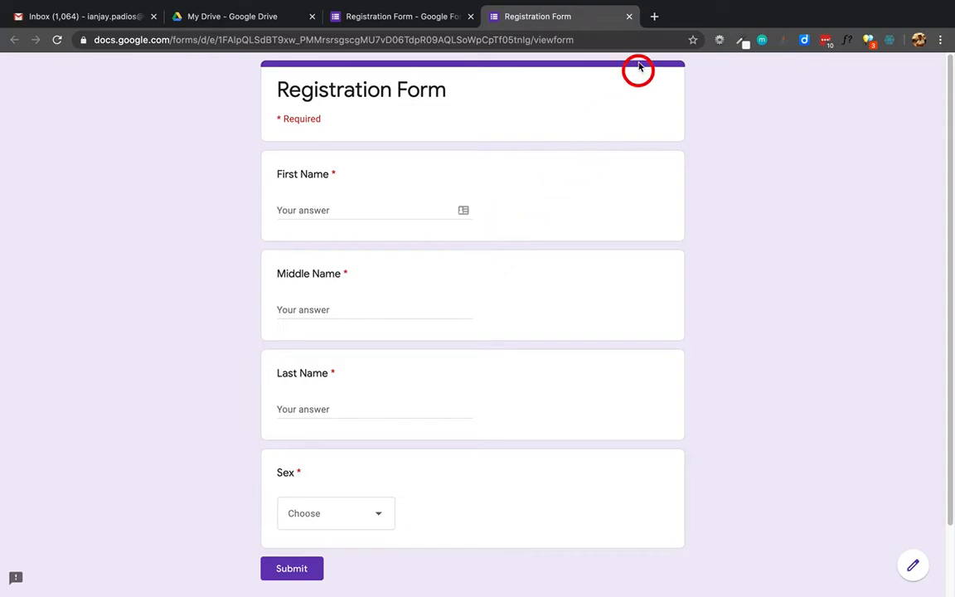
{"action": "left_click", "coordinate": [629, 17]}
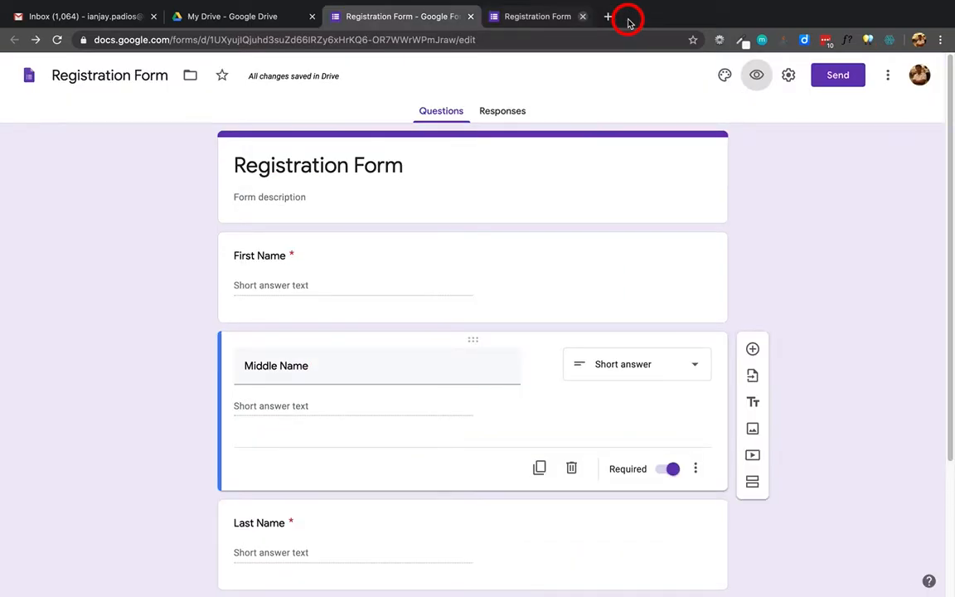
{"action": "scroll", "coordinate": [853, 286], "scroll_direction": "down", "scroll_amount": 3}
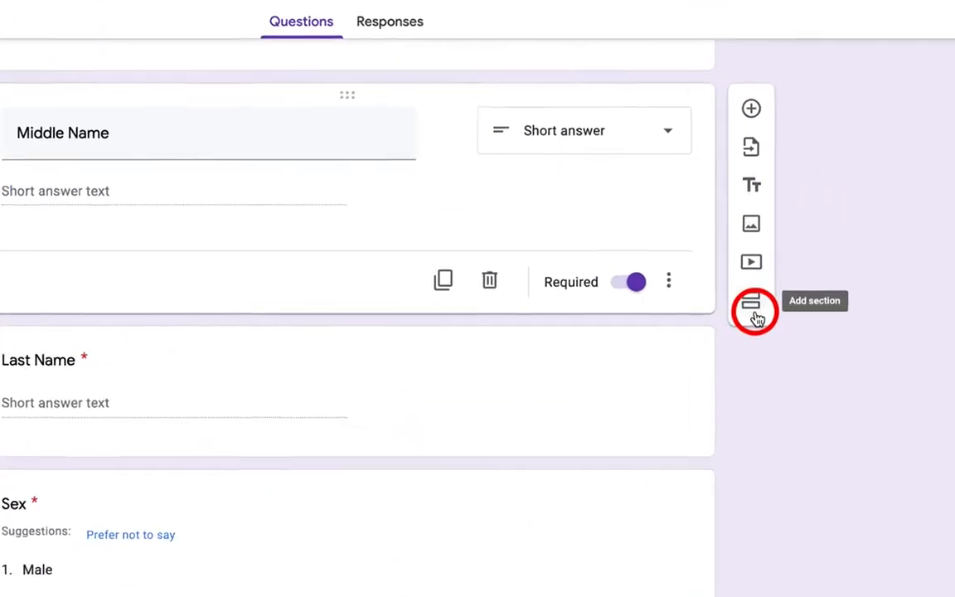
- Add a new section directly after the Middle Name question, so that Last Name and Sex fall into the second section
{"action": "left_click", "coordinate": [749, 300]}
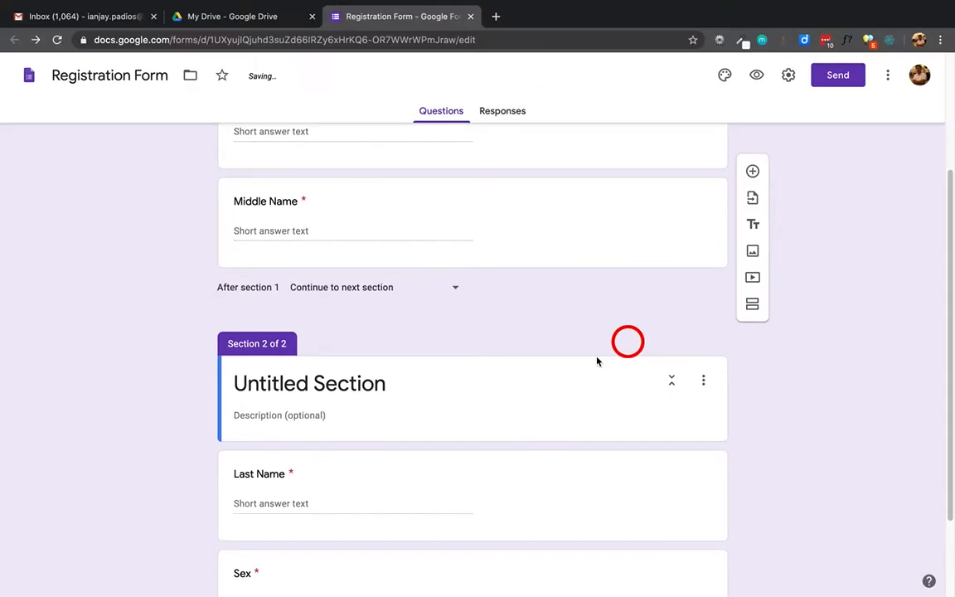
{"action": "scroll", "coordinate": [489, 426], "scroll_direction": "down", "scroll_amount": 1}
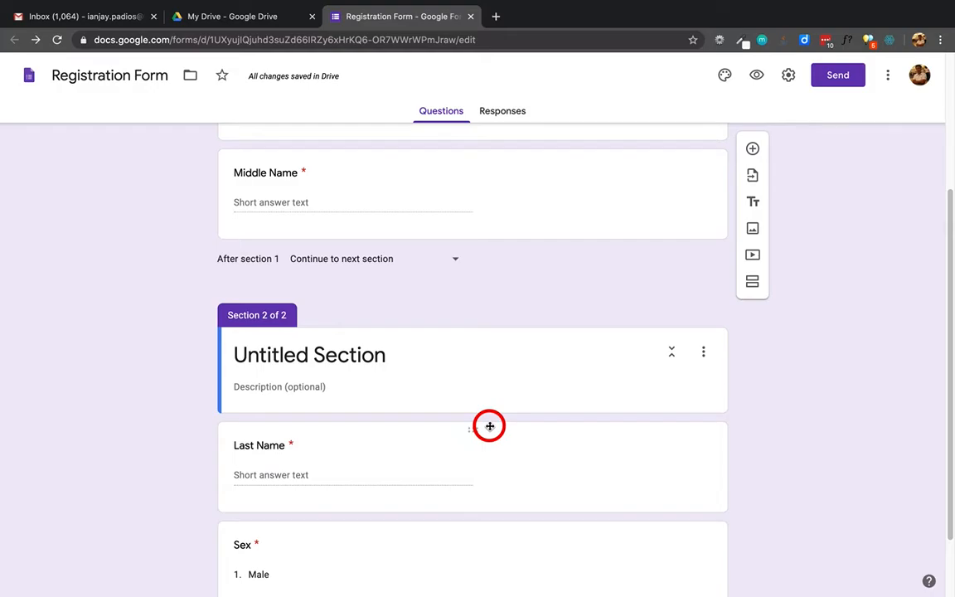
{"action": "scroll", "coordinate": [489, 426], "scroll_direction": "up", "scroll_amount": 1}
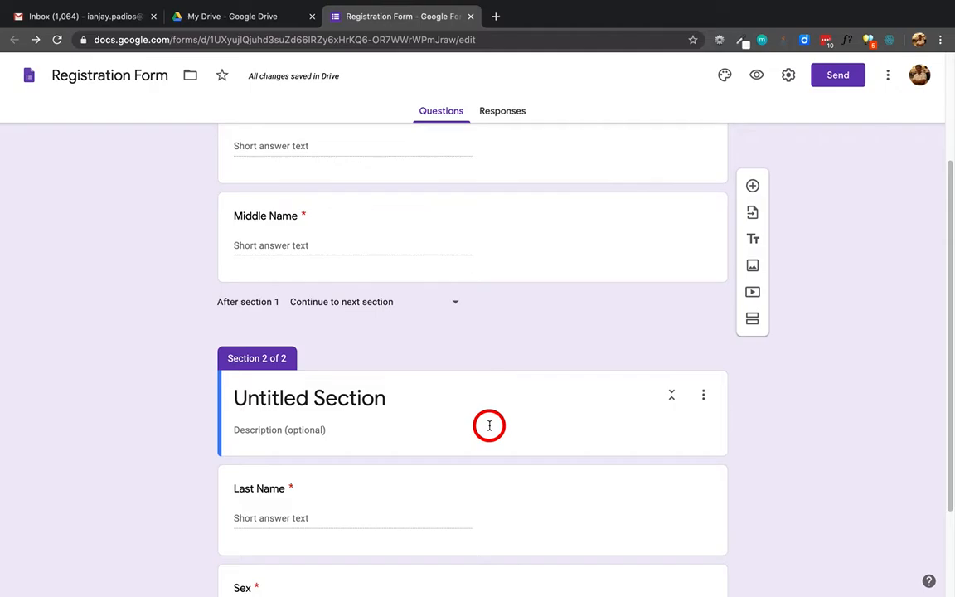
{"action": "scroll", "coordinate": [489, 426], "scroll_direction": "down", "scroll_amount": 3}
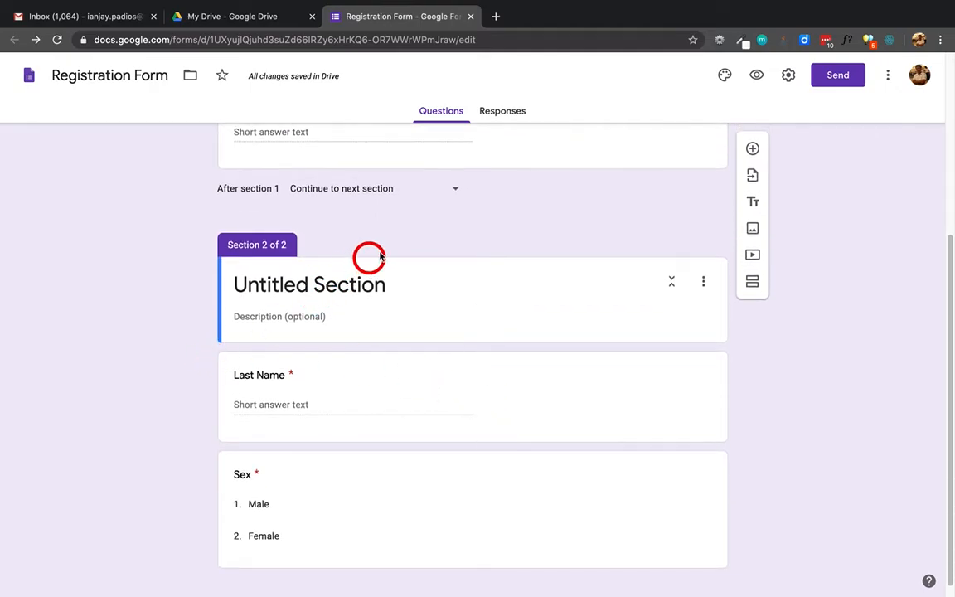
- Review both sections of the form, checking which questions belong to the first section and which to the second
{"action": "scroll", "coordinate": [379, 255], "scroll_direction": "up", "scroll_amount": 7}
{"action": "scroll", "coordinate": [389, 249], "scroll_direction": "down", "scroll_amount": 6}
{"action": "scroll", "coordinate": [392, 252], "scroll_direction": "down", "scroll_amount": 2}
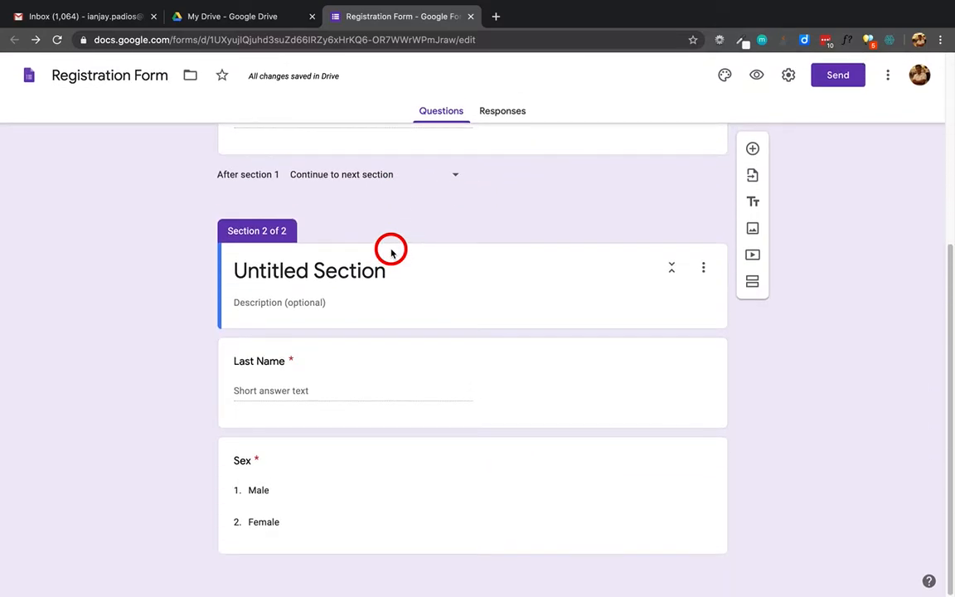
{"action": "scroll", "coordinate": [391, 252], "scroll_direction": "up", "scroll_amount": 8}
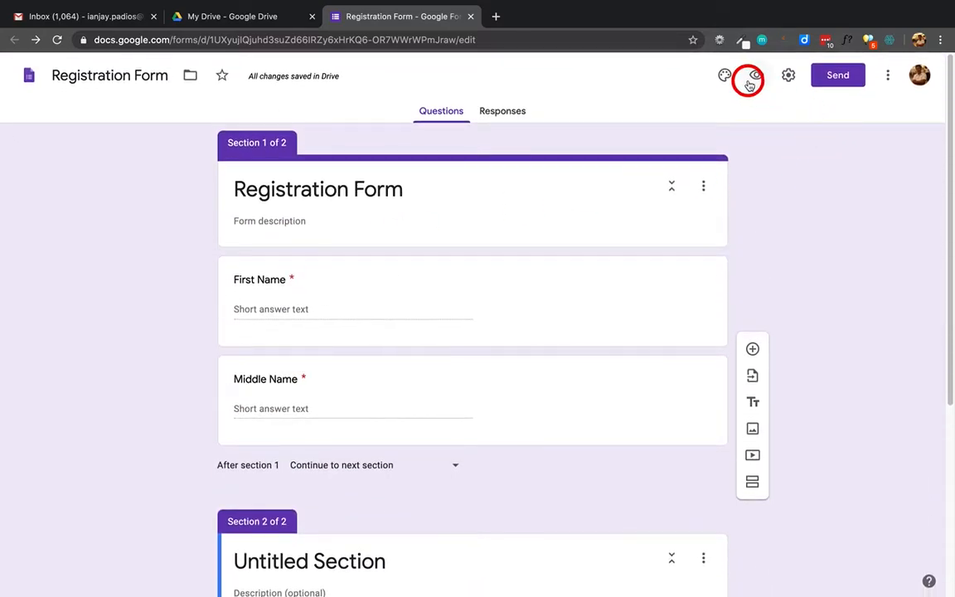
{"action": "scroll", "coordinate": [633, 273], "scroll_direction": "down", "scroll_amount": 8}
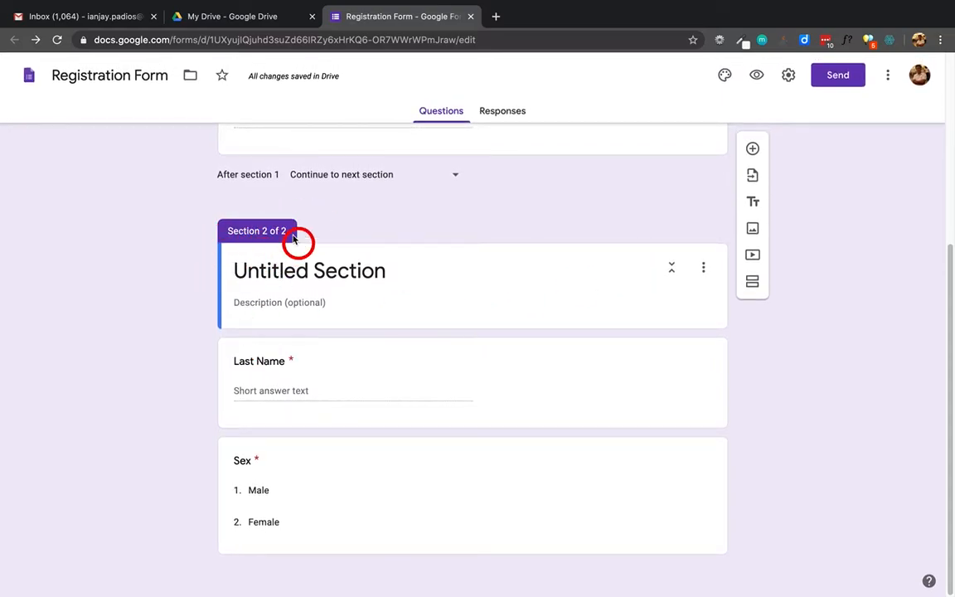
{"action": "scroll", "coordinate": [306, 238], "scroll_direction": "up", "scroll_amount": 5}
{"action": "scroll", "coordinate": [282, 381], "scroll_direction": "down", "scroll_amount": 5}
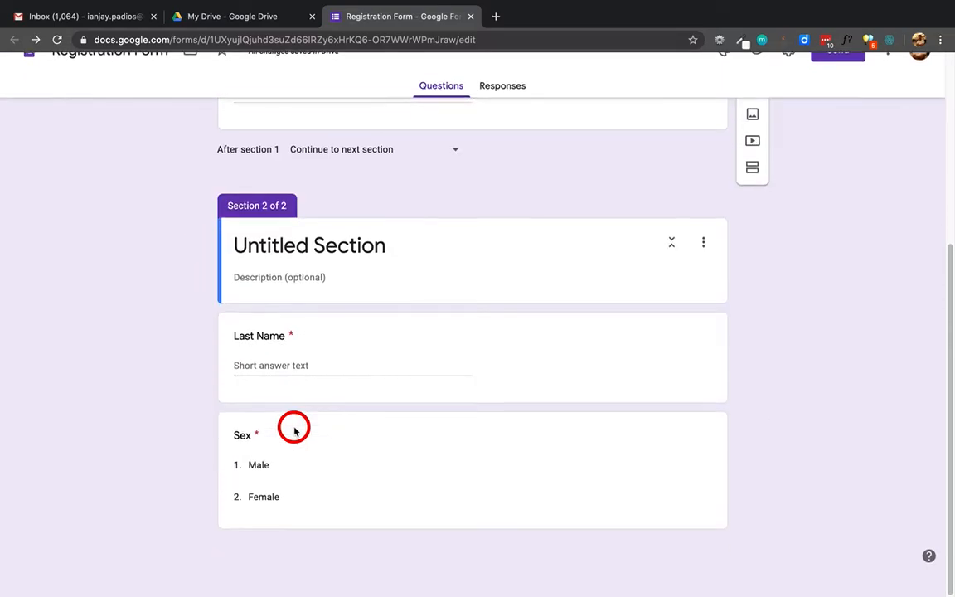
{"action": "scroll", "coordinate": [293, 430], "scroll_direction": "up", "scroll_amount": 8}
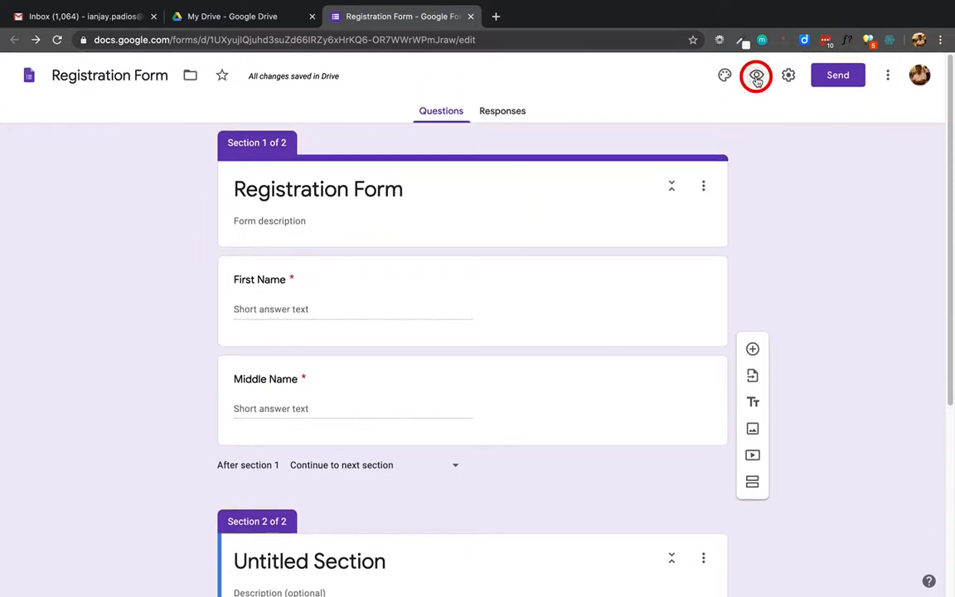
- Preview the sectioned form and try to continue to the next section with the required name questions unanswered
{"action": "left_click", "coordinate": [756, 77]}
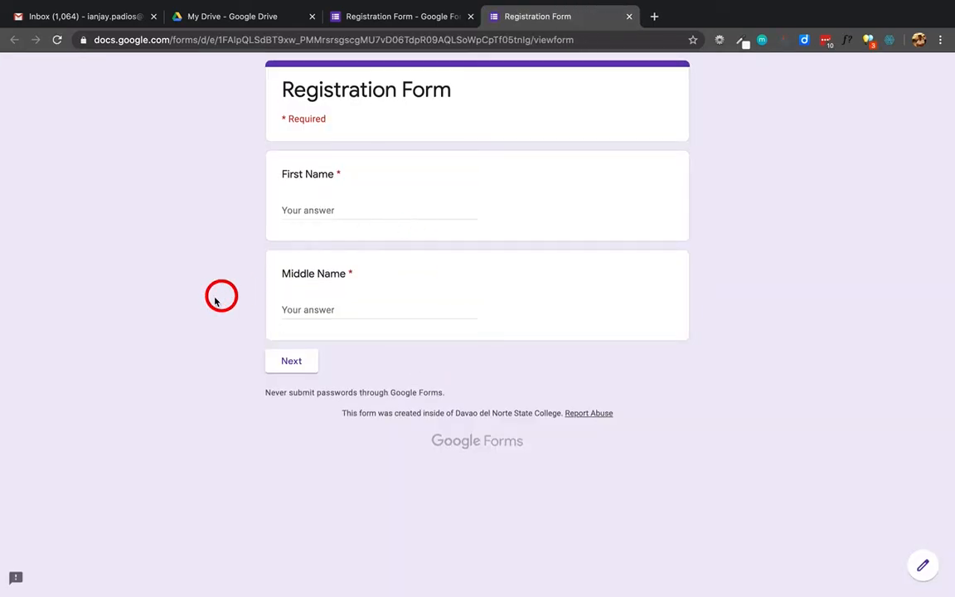
{"action": "scroll", "coordinate": [213, 302], "scroll_direction": "down", "scroll_amount": 1}
{"action": "scroll", "coordinate": [213, 302], "scroll_direction": "up", "scroll_amount": 1}
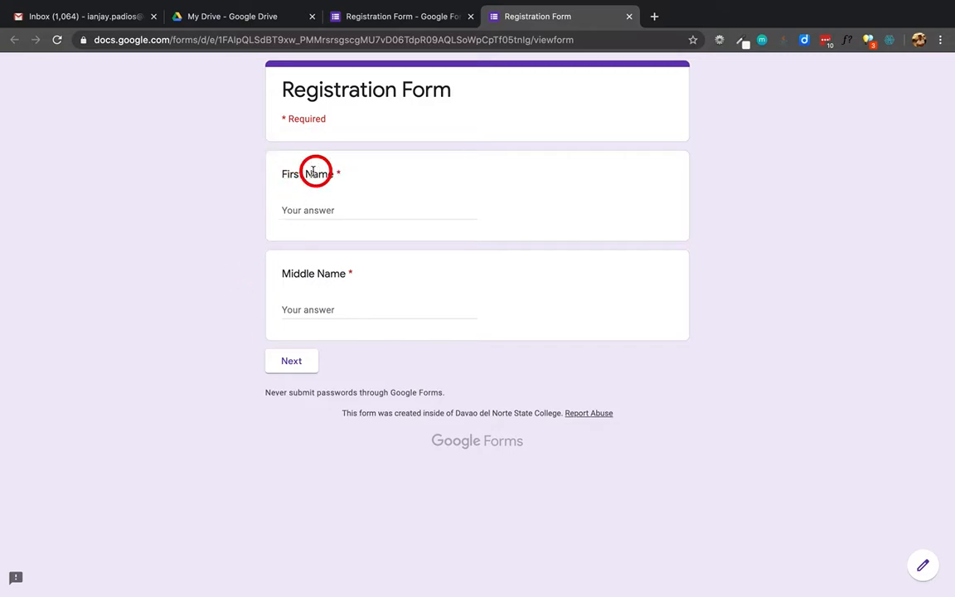
{"action": "left_click", "coordinate": [297, 363]}
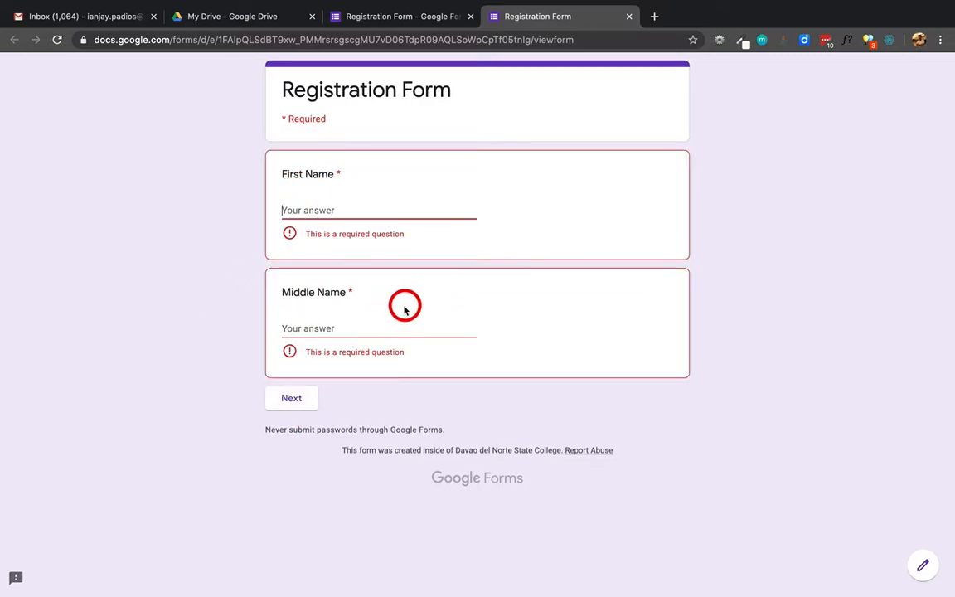
- Answer First Name with "dffff" and Middle Name with "fff", continue to the second section, and close the preview without submitting
{"action": "left_click", "coordinate": [347, 214]}
{"action": "type", "text": "dffff"}
{"action": "left_click", "coordinate": [316, 311]}
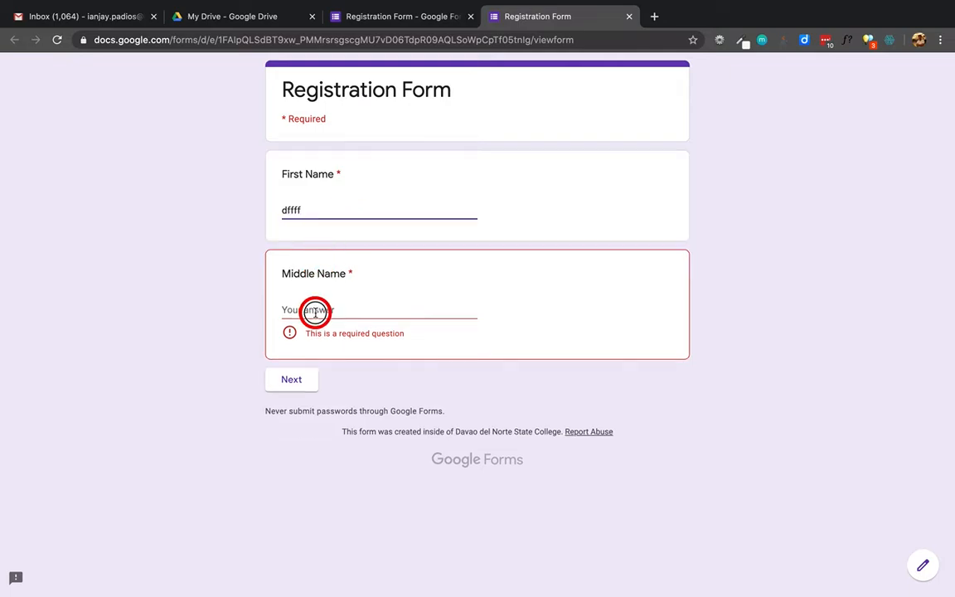
{"action": "type", "text": "fff"}
{"action": "left_click", "coordinate": [289, 361]}
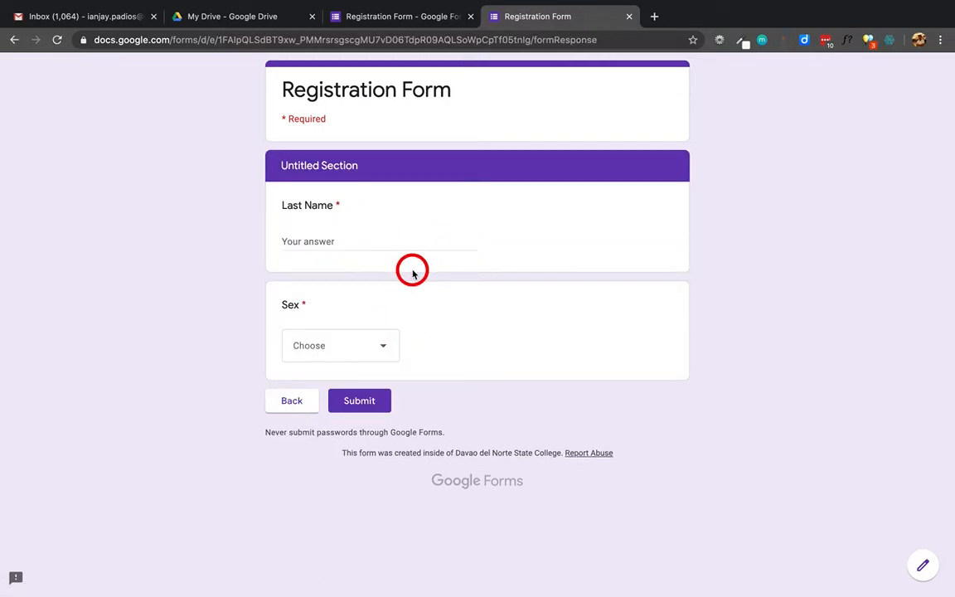
{"action": "left_click", "coordinate": [629, 17]}
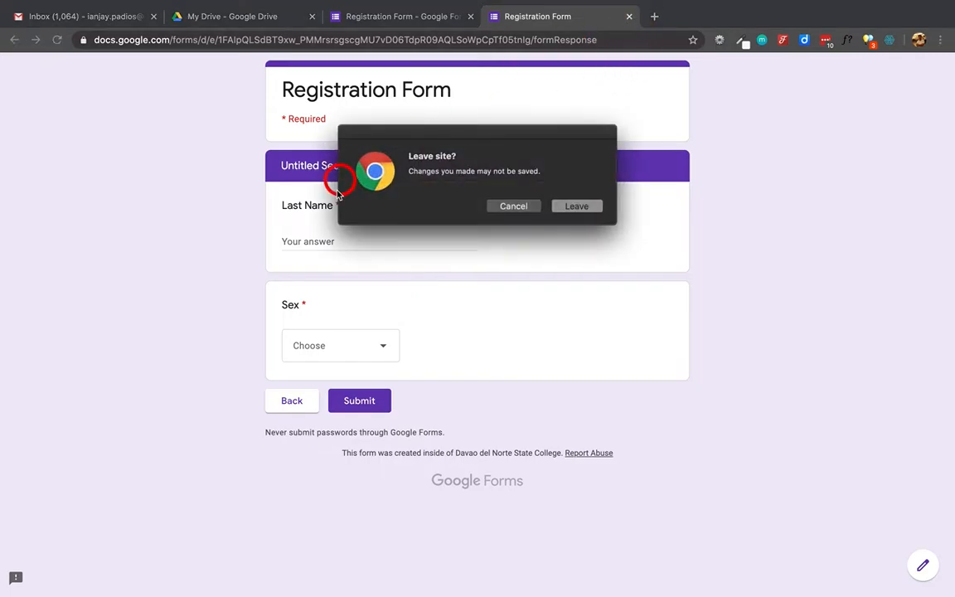
{"action": "left_click", "coordinate": [575, 209]}
- Move the Last Name question out of the second section to directly below Middle Name in the first section
{"action": "scroll", "coordinate": [448, 268], "scroll_direction": "down", "scroll_amount": 5}
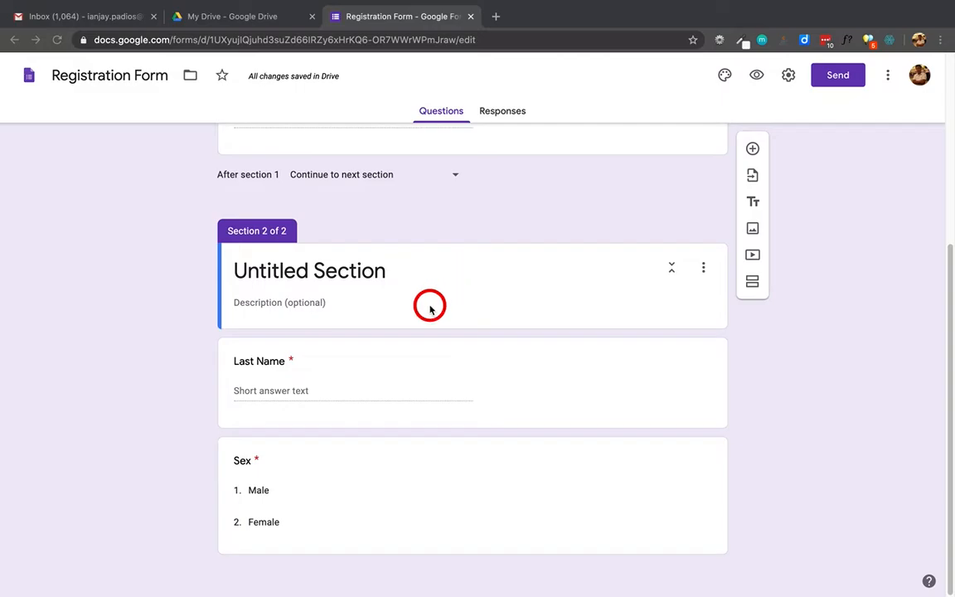
{"action": "scroll", "coordinate": [428, 307], "scroll_direction": "up", "scroll_amount": 2}
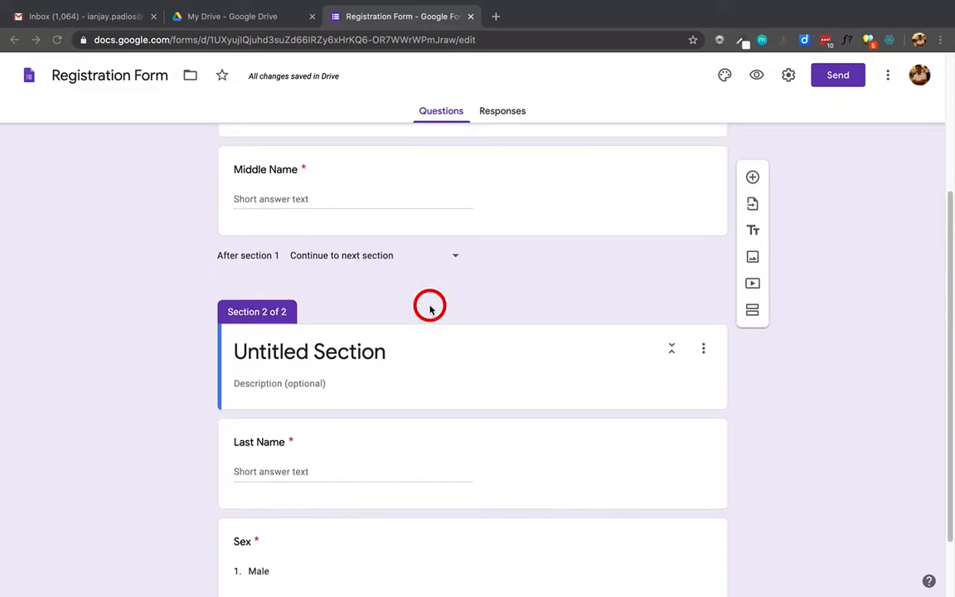
{"action": "left_click", "coordinate": [546, 471]}
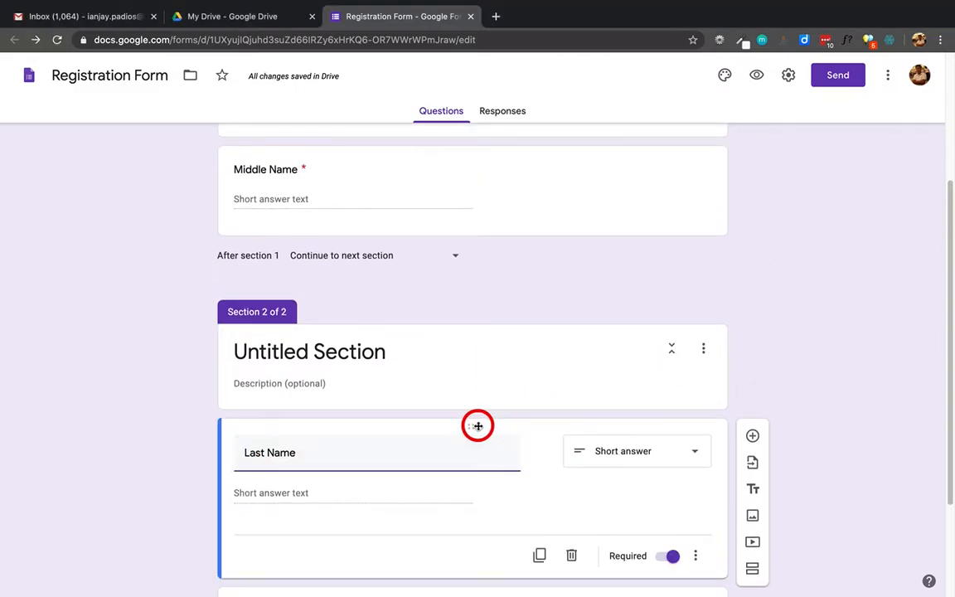
{"action": "scroll", "coordinate": [467, 418], "scroll_direction": "down", "scroll_amount": 3}
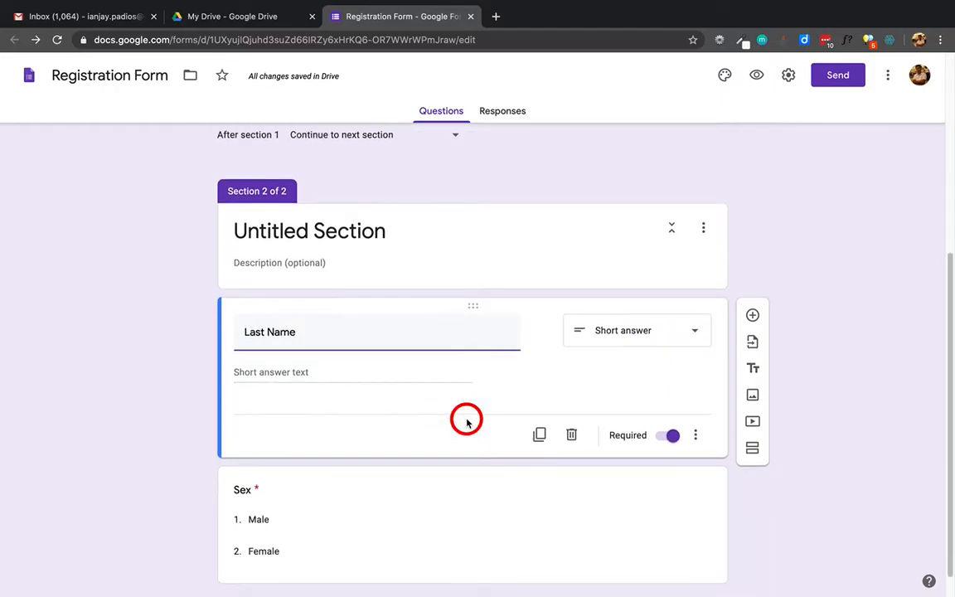
{"action": "scroll", "coordinate": [471, 303], "scroll_direction": "up", "scroll_amount": 5}
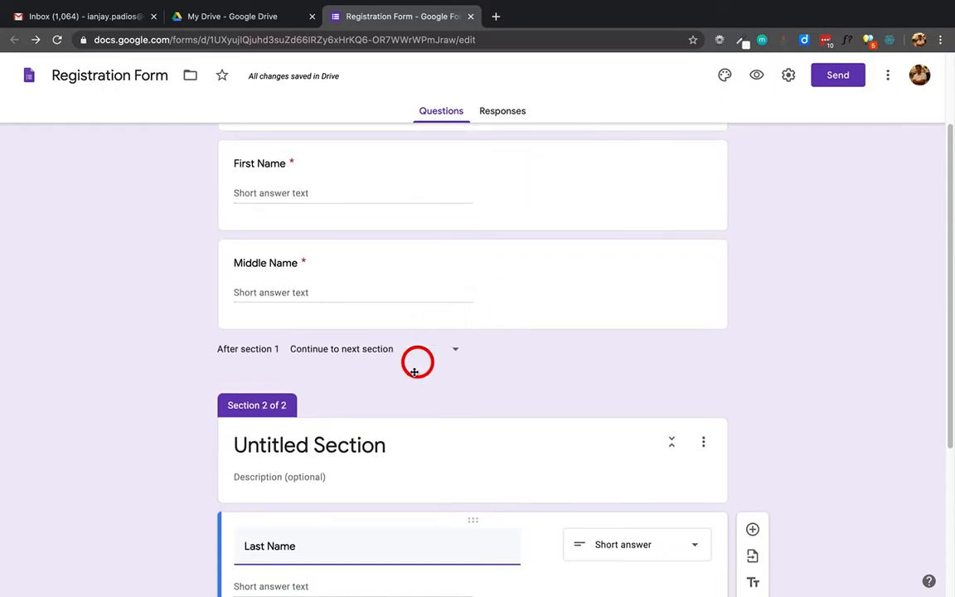
{"action": "scroll", "coordinate": [323, 252], "scroll_direction": "up", "scroll_amount": 3}
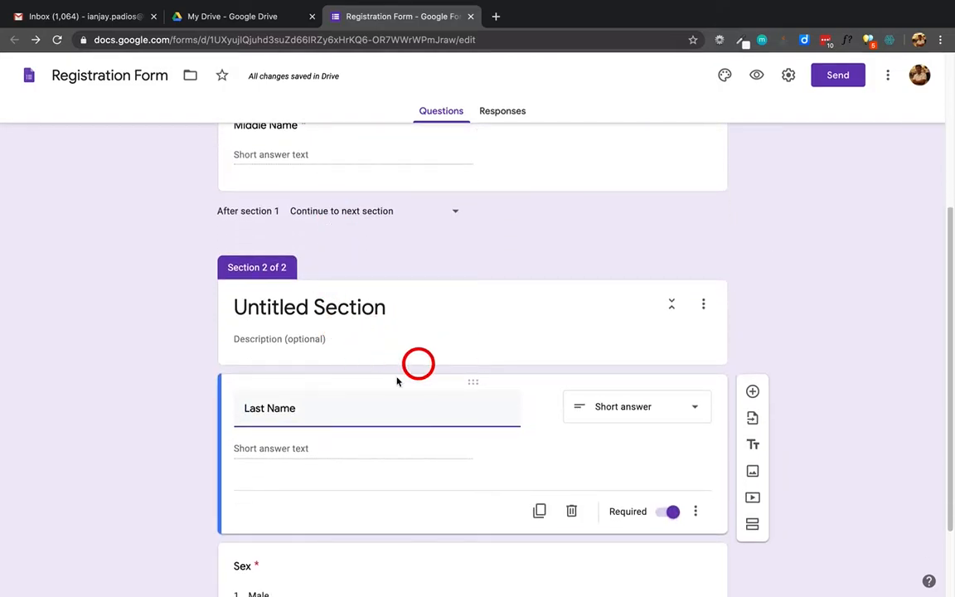
{"action": "scroll", "coordinate": [472, 384], "scroll_direction": "down", "scroll_amount": 1}
{"action": "scroll", "coordinate": [472, 384], "scroll_direction": "up", "scroll_amount": 2}
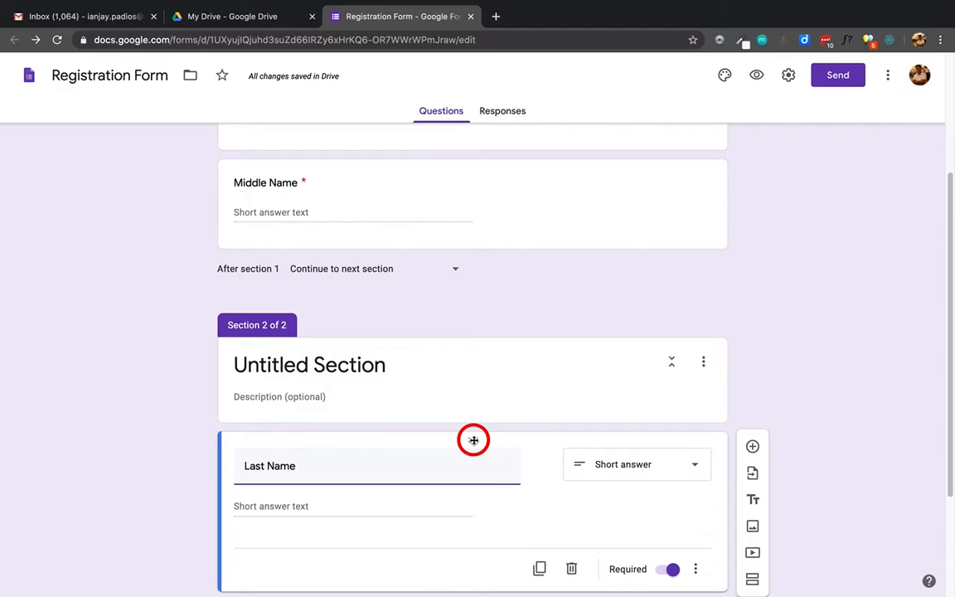
{"action": "left_click_drag", "start_coordinate": [473, 440], "coordinate": [477, 315]}
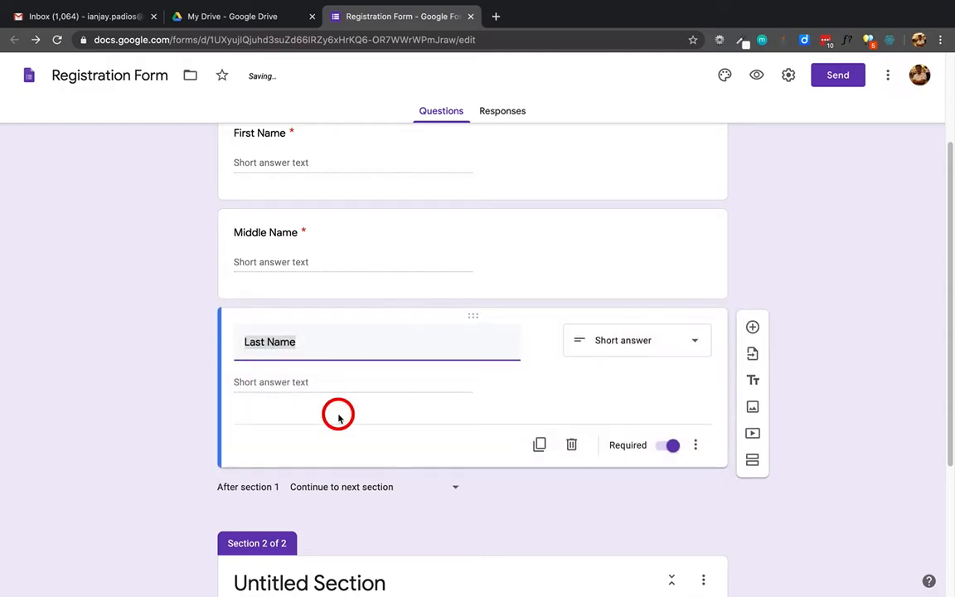
- Move the Sex question from the second section to directly below Last Name in the first section
{"action": "scroll", "coordinate": [338, 417], "scroll_direction": "down", "scroll_amount": 3}
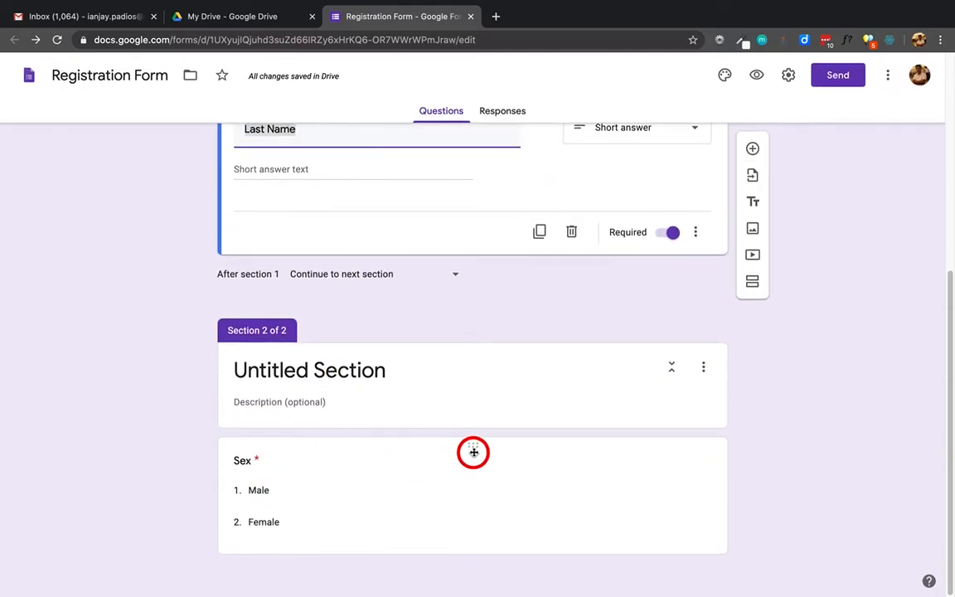
{"action": "left_click_drag", "start_coordinate": [474, 447], "coordinate": [463, 324]}
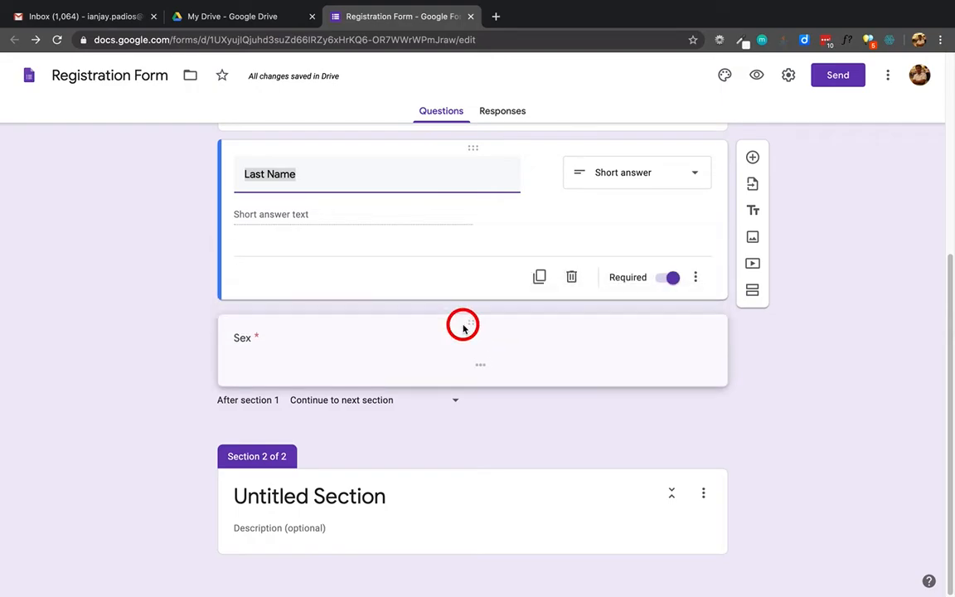
{"action": "left_click", "coordinate": [459, 353]}
{"action": "scroll", "coordinate": [459, 331], "scroll_direction": "up", "scroll_amount": 2}
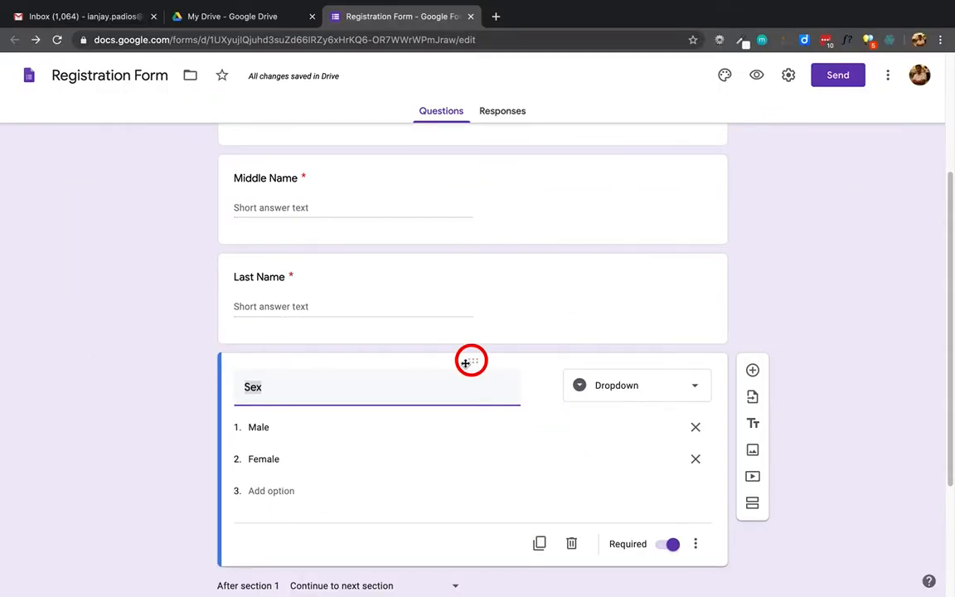
- Title the second section "Socio Economic Profile"
{"action": "scroll", "coordinate": [467, 362], "scroll_direction": "down", "scroll_amount": 3}
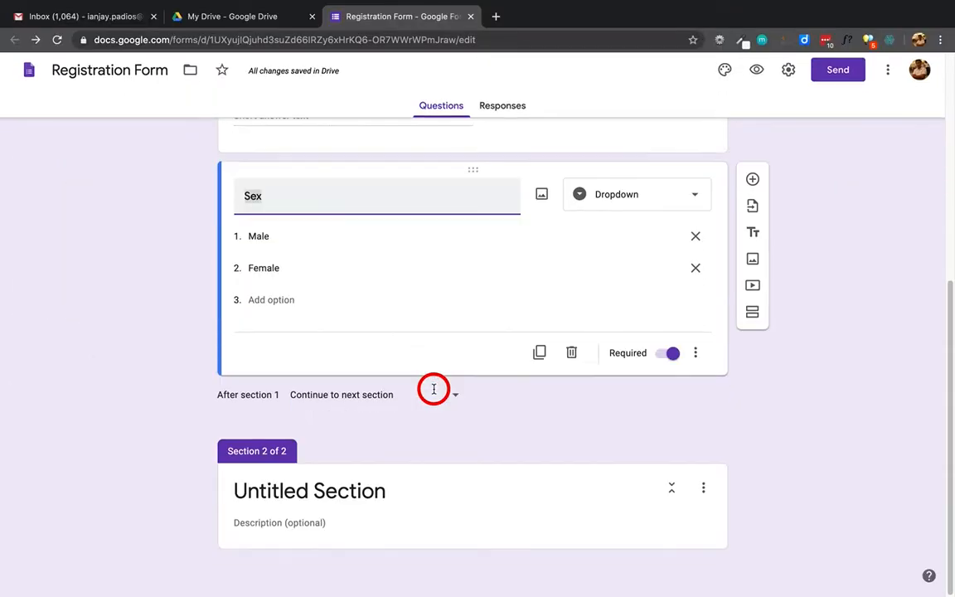
{"action": "left_click", "coordinate": [289, 498]}
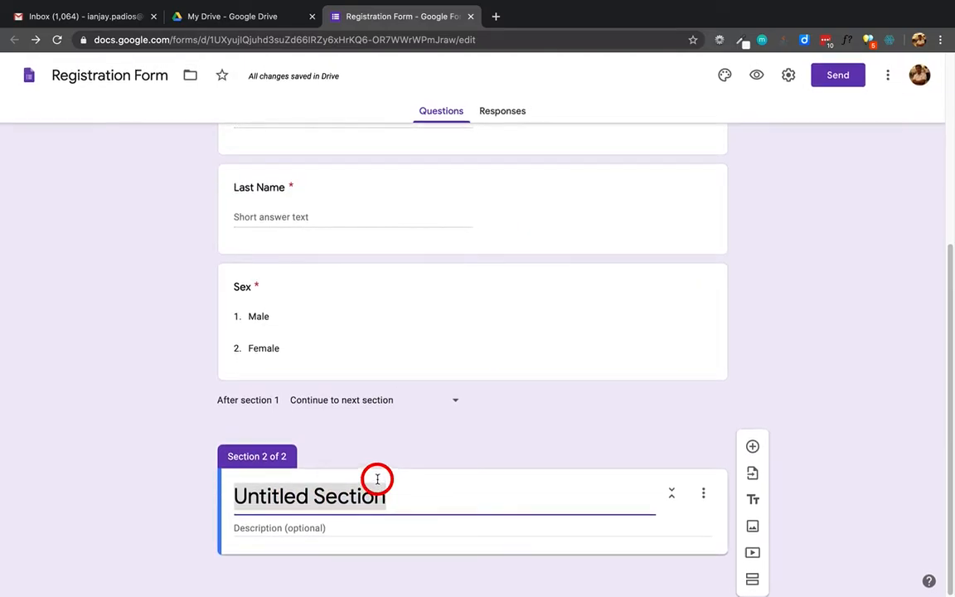
{"action": "type", "text": "S"}
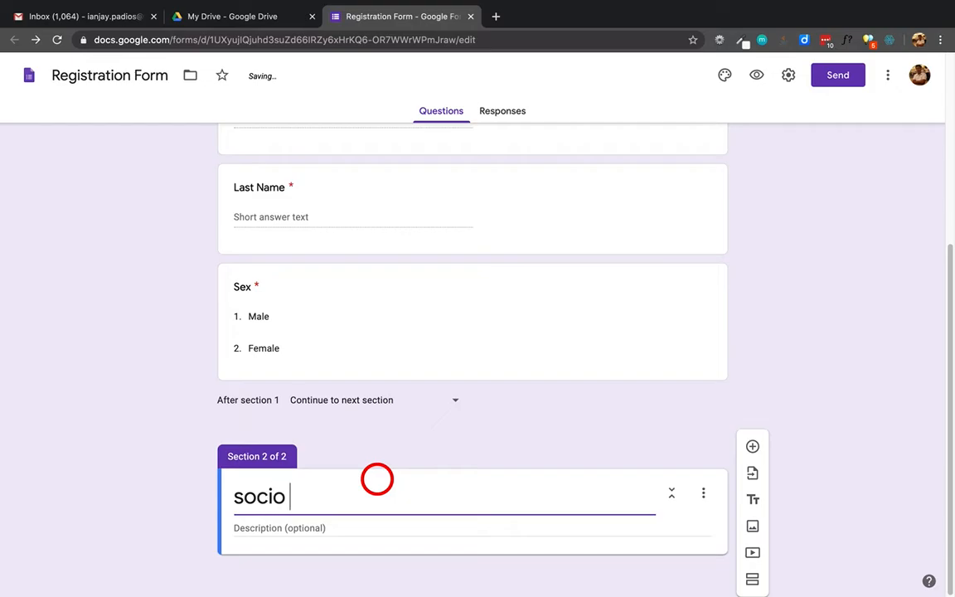
{"action": "key", "text": "BackSpace"}
{"action": "type", "text": "So"}
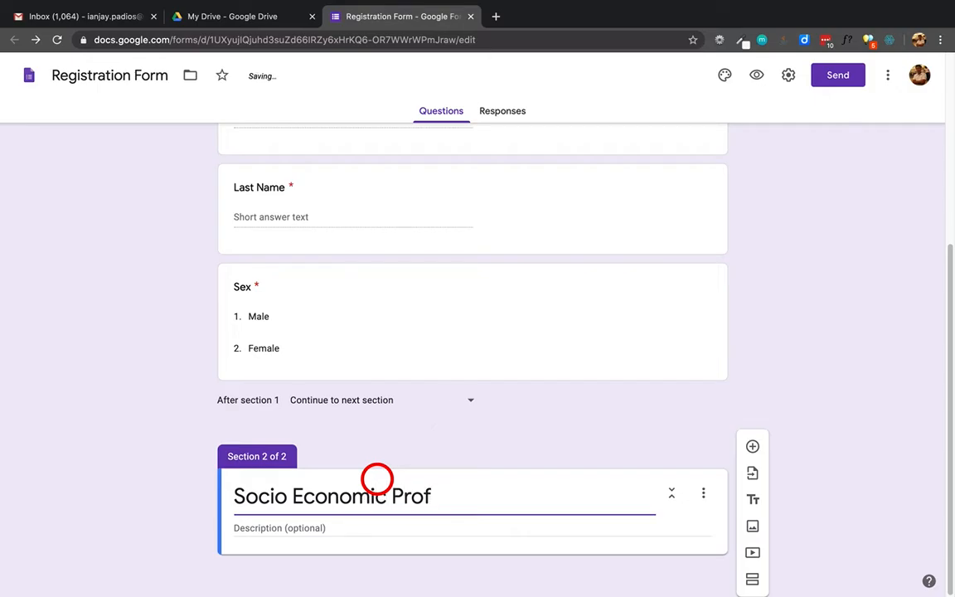
{"action": "left_click", "coordinate": [115, 505]}
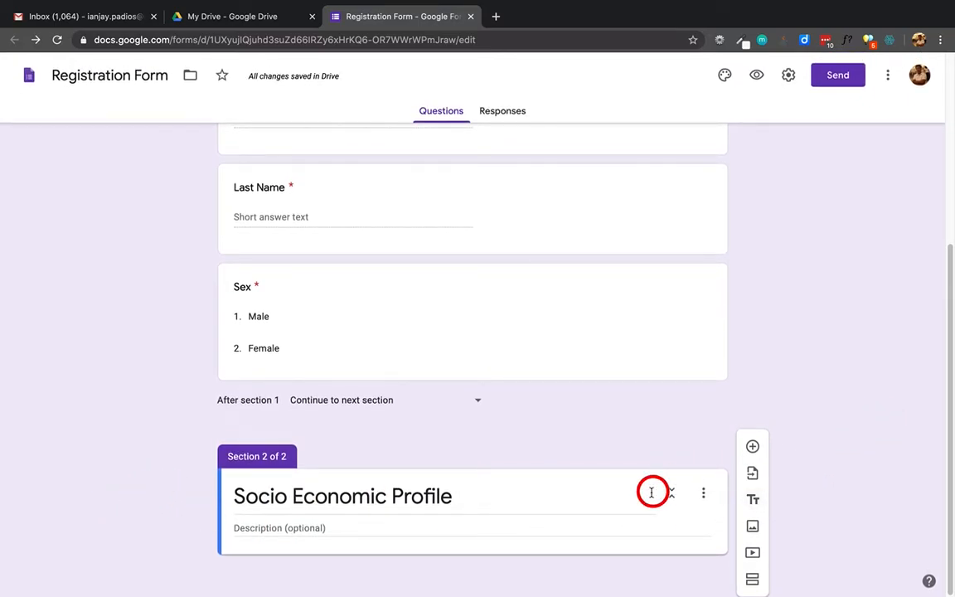
- Add a question titled "Monthly Income" to the Socio Economic Profile section and set its type to Short answer
{"action": "left_click", "coordinate": [756, 448]}
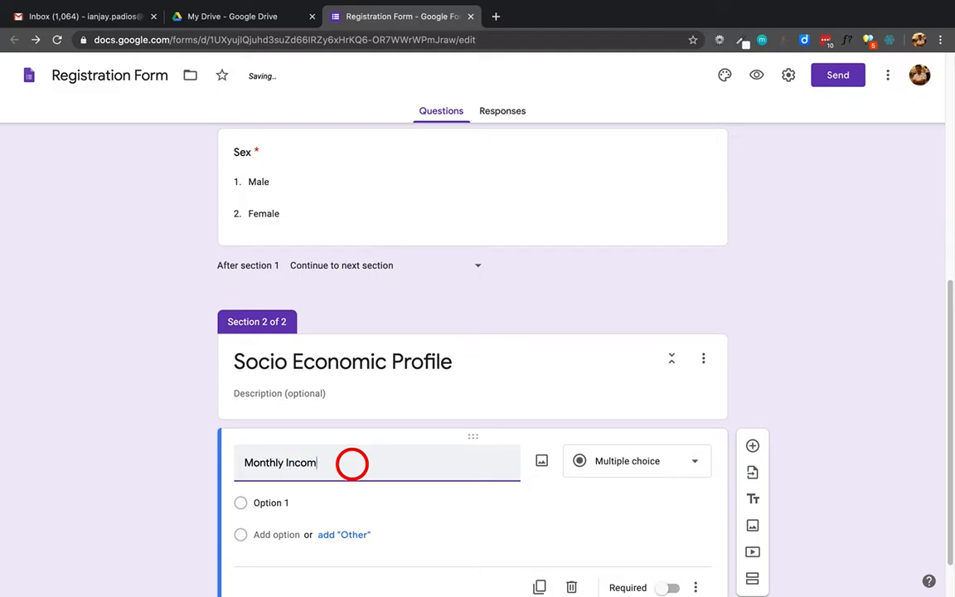
{"action": "scroll", "coordinate": [465, 460], "scroll_direction": "down", "scroll_amount": 2}
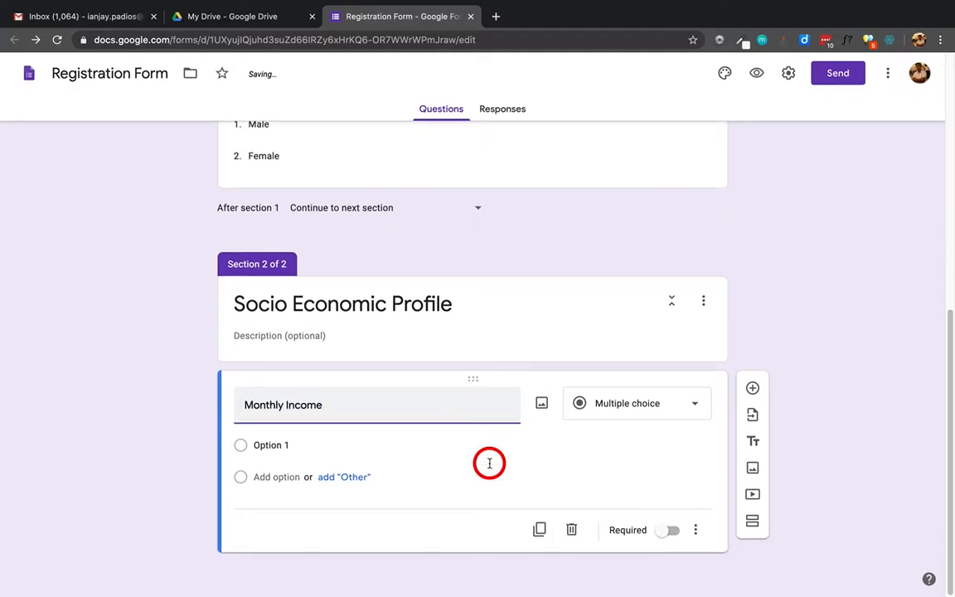
{"action": "left_click", "coordinate": [640, 408]}
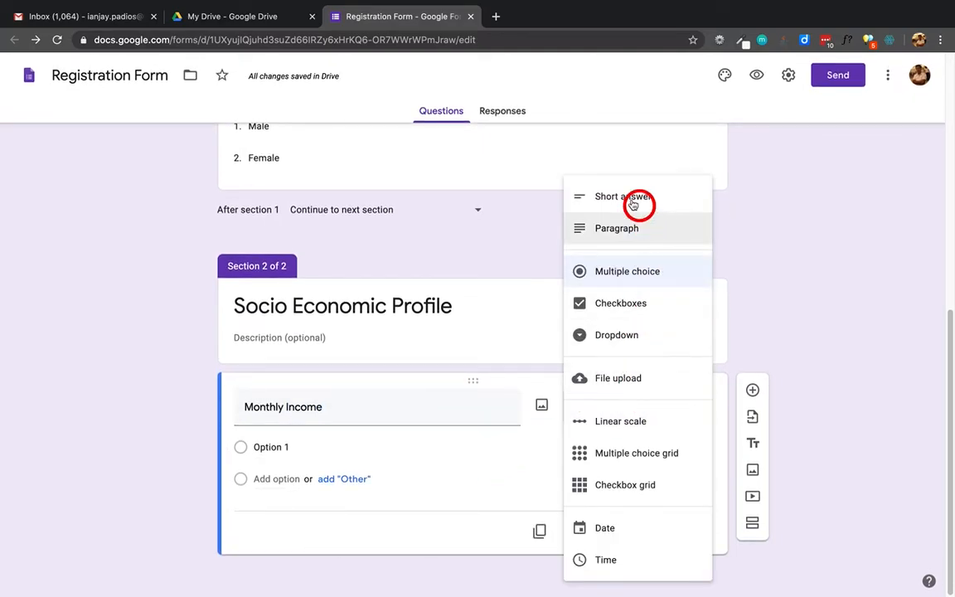
{"action": "left_click", "coordinate": [606, 197]}
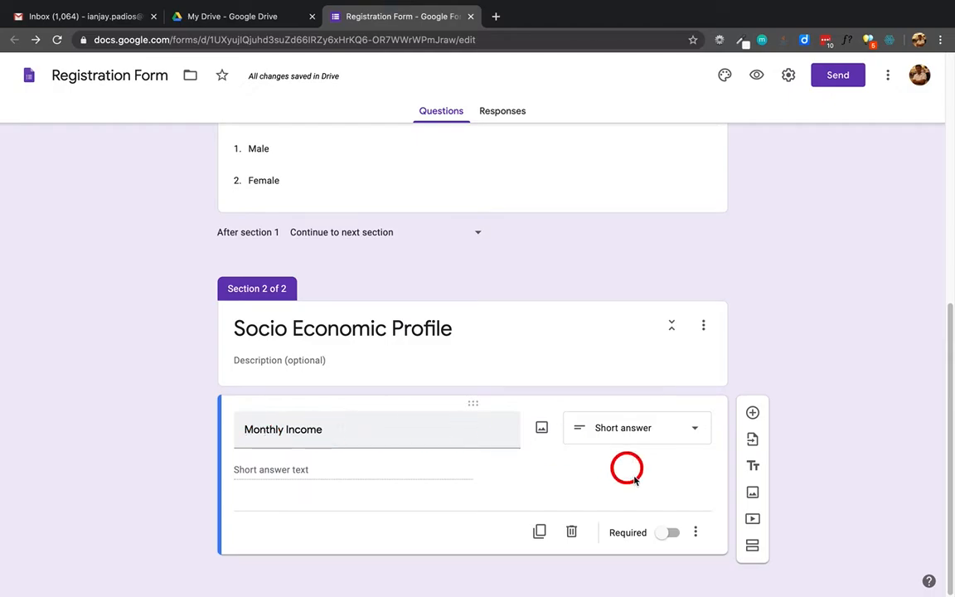
- Try number response validation on the Monthly Income question, and remove it again
{"action": "left_click", "coordinate": [699, 533]}
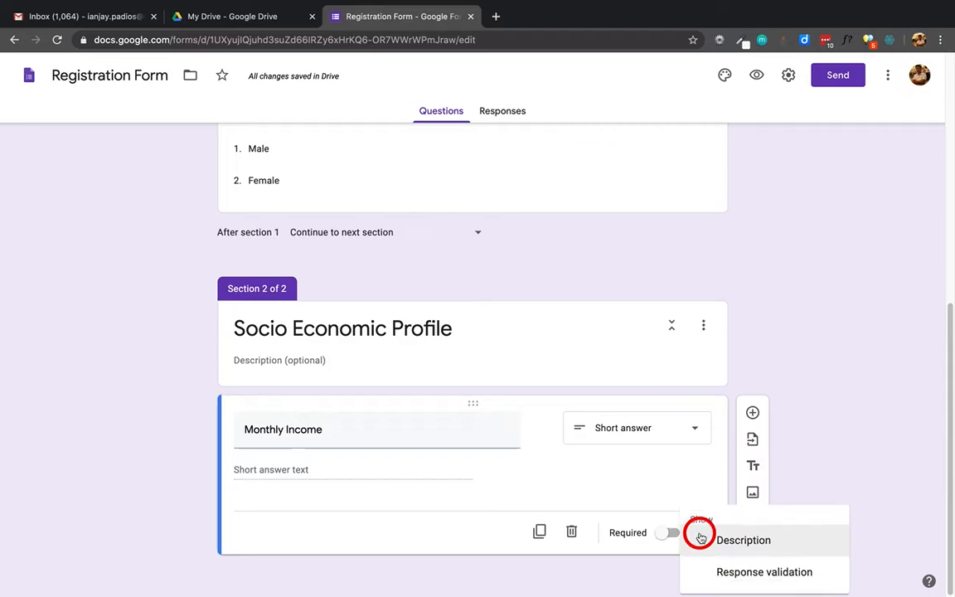
{"action": "left_click", "coordinate": [639, 484]}
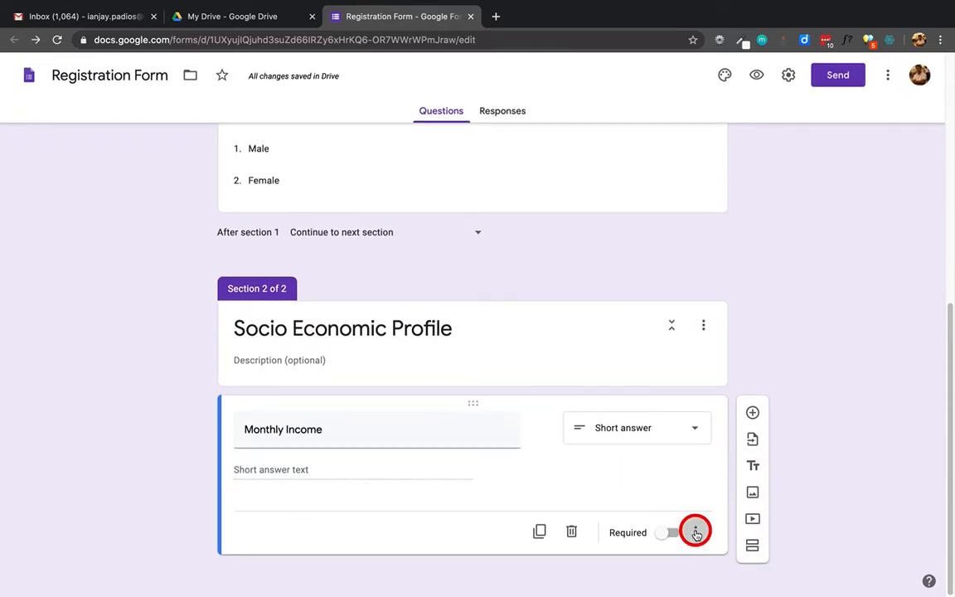
{"action": "left_click", "coordinate": [695, 533]}
{"action": "left_click", "coordinate": [746, 563]}
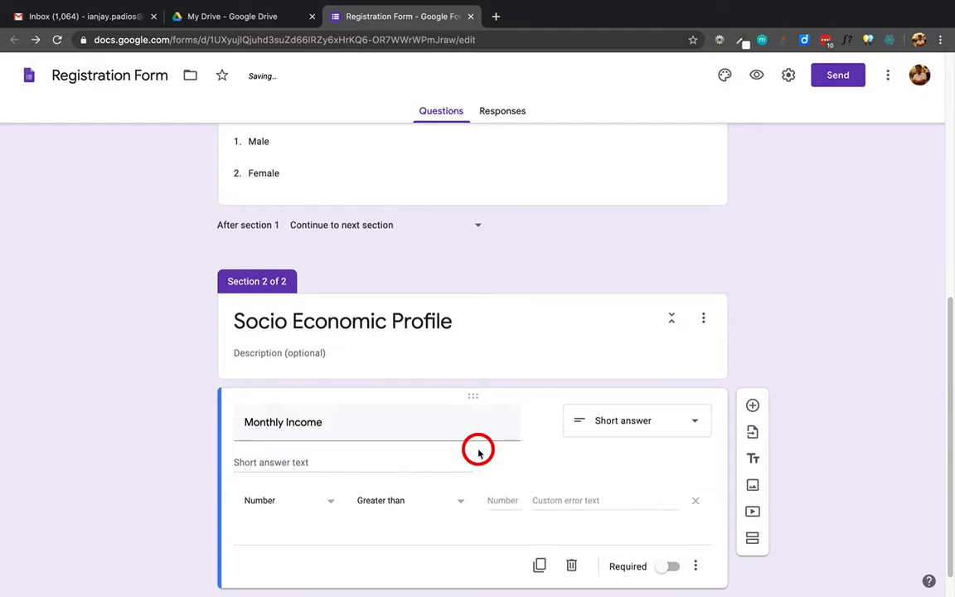
{"action": "left_click", "coordinate": [338, 472]}
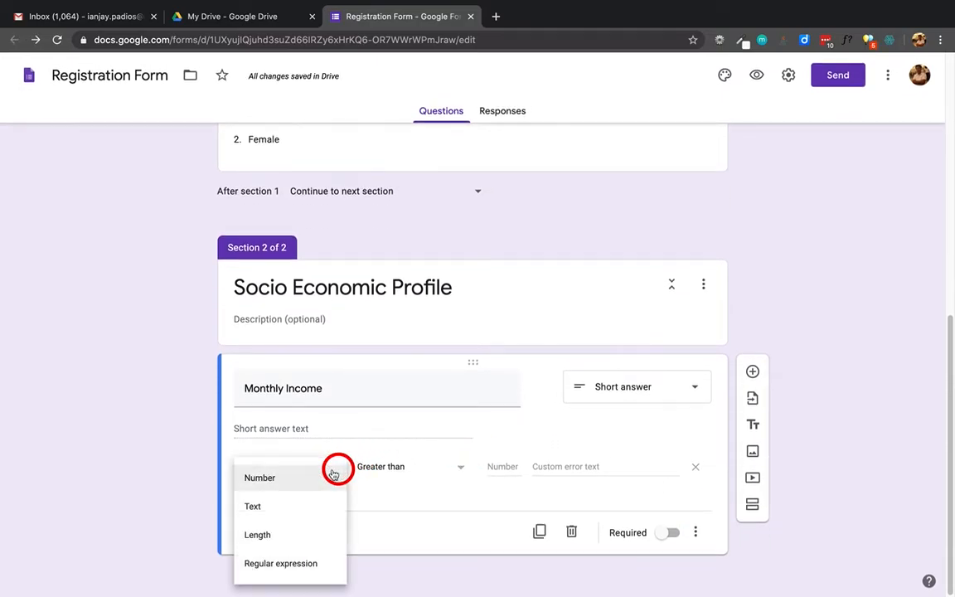
{"action": "left_click", "coordinate": [267, 479]}
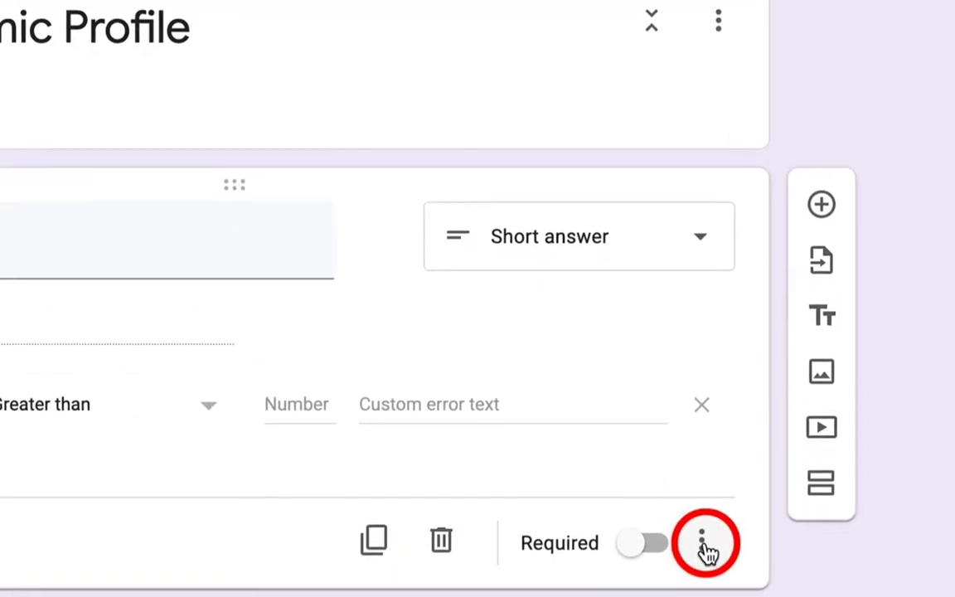
{"action": "left_click", "coordinate": [706, 546]}
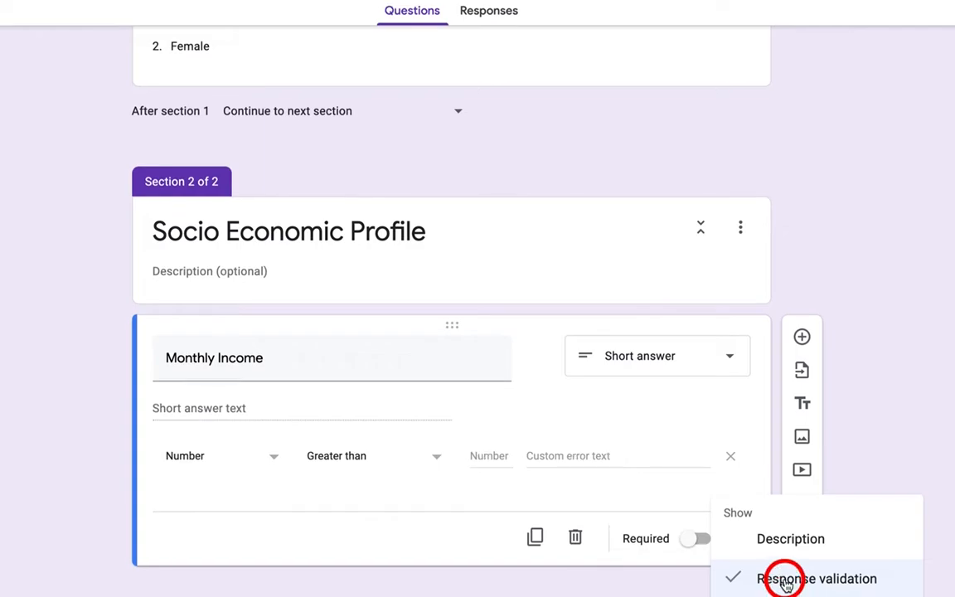
{"action": "left_click", "coordinate": [786, 580]}
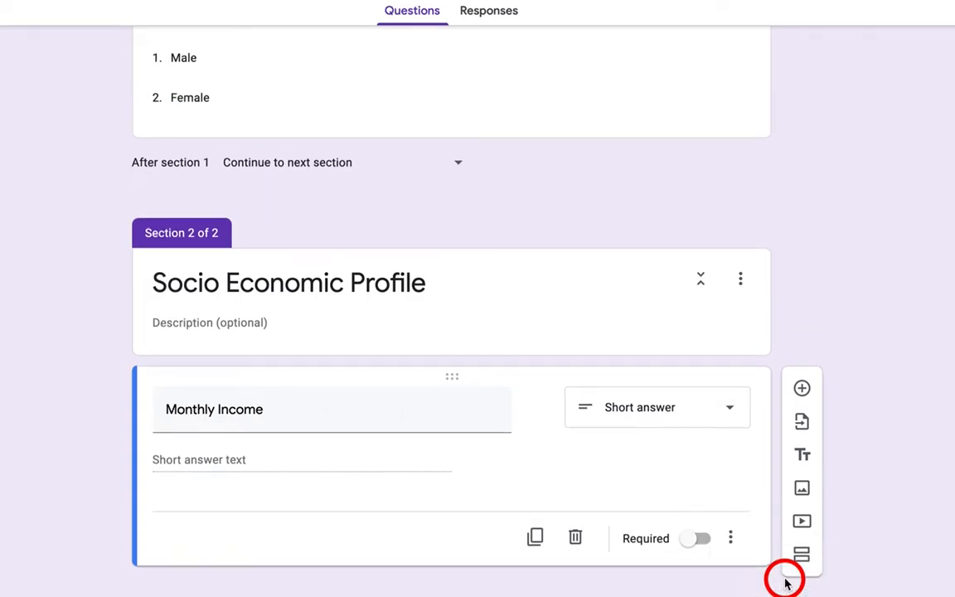
- Add number response validation with the error text "Please input number" to Monthly Income and make the question required
{"action": "left_click", "coordinate": [730, 540]}
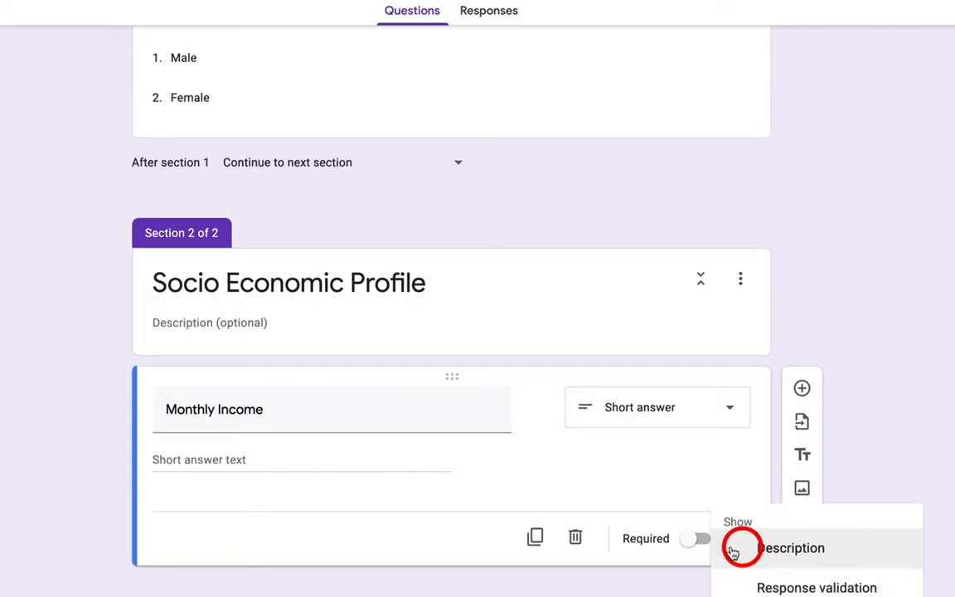
{"action": "left_click", "coordinate": [762, 582]}
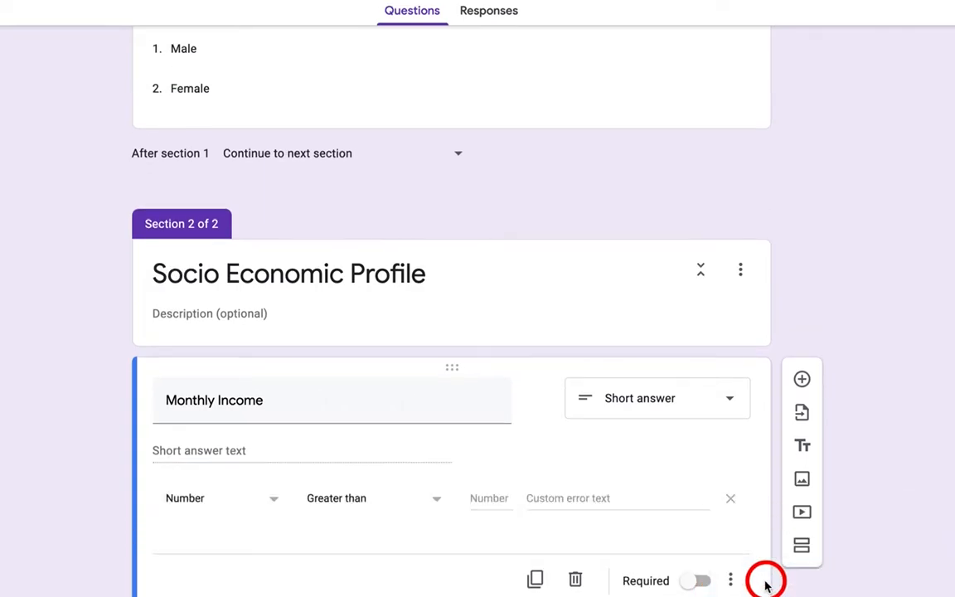
{"action": "left_click", "coordinate": [264, 501]}
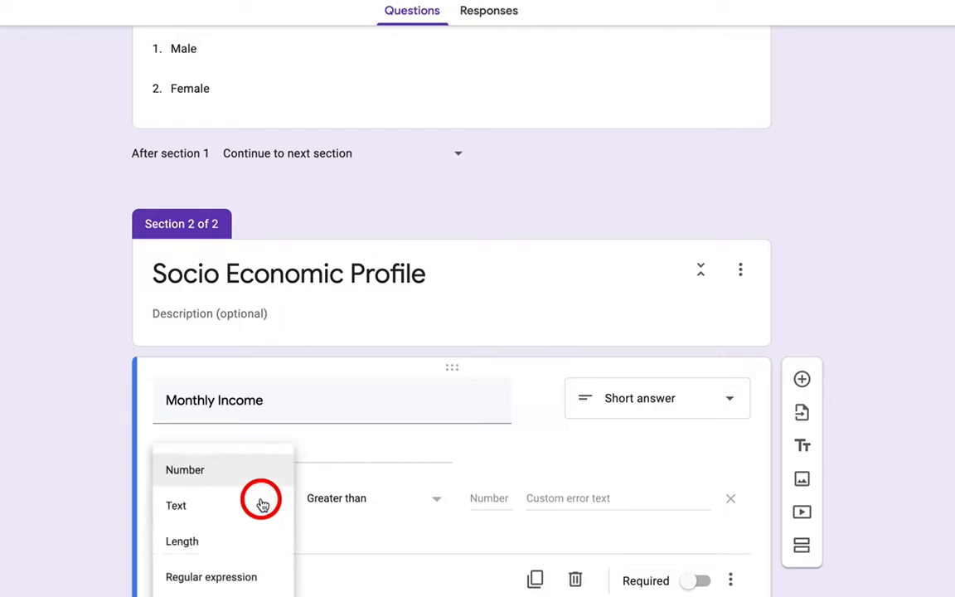
{"action": "left_click", "coordinate": [217, 476]}
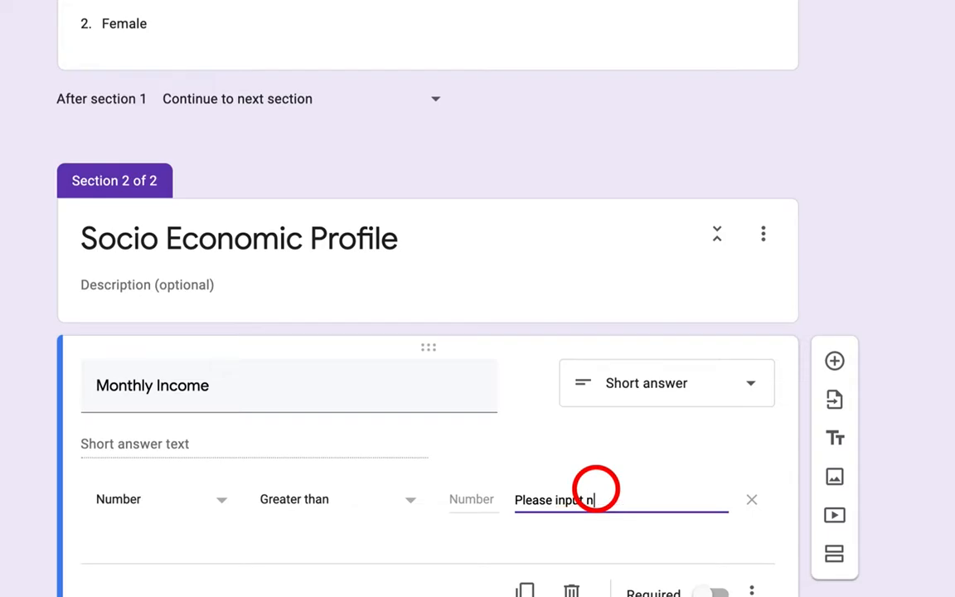
{"action": "type", "text": "er"}
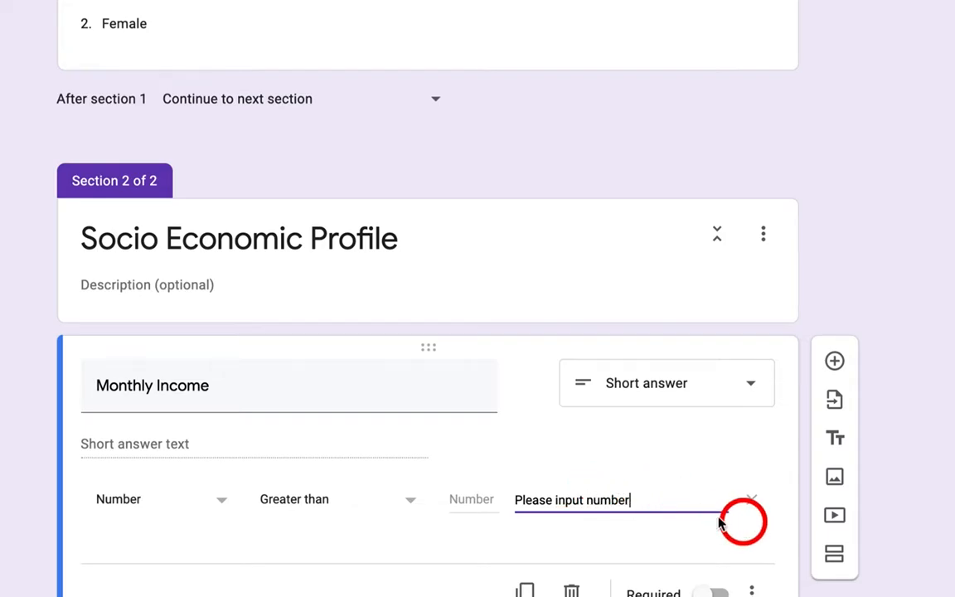
{"action": "scroll", "coordinate": [488, 509], "scroll_direction": "down", "scroll_amount": 1}
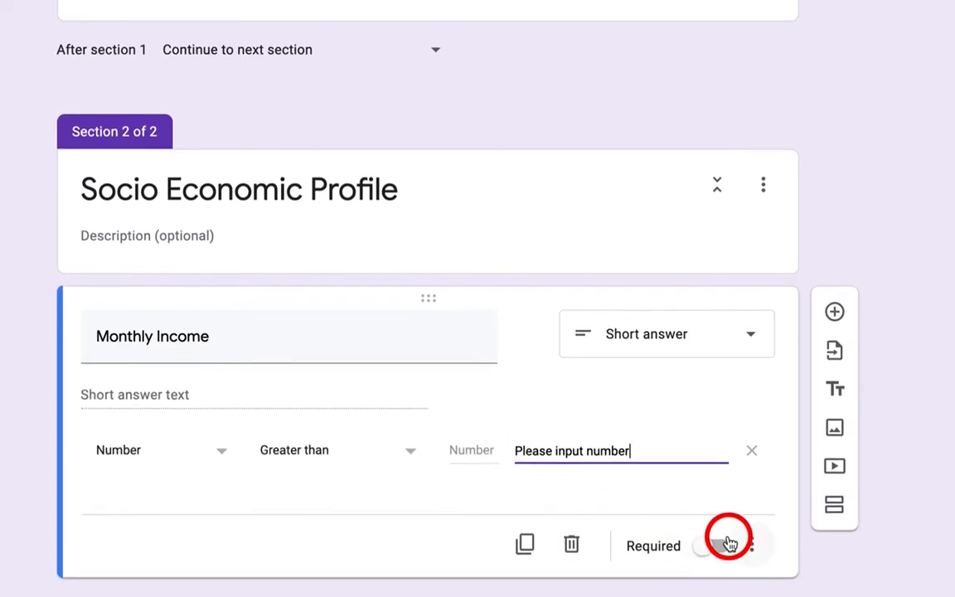
{"action": "left_click", "coordinate": [723, 547]}
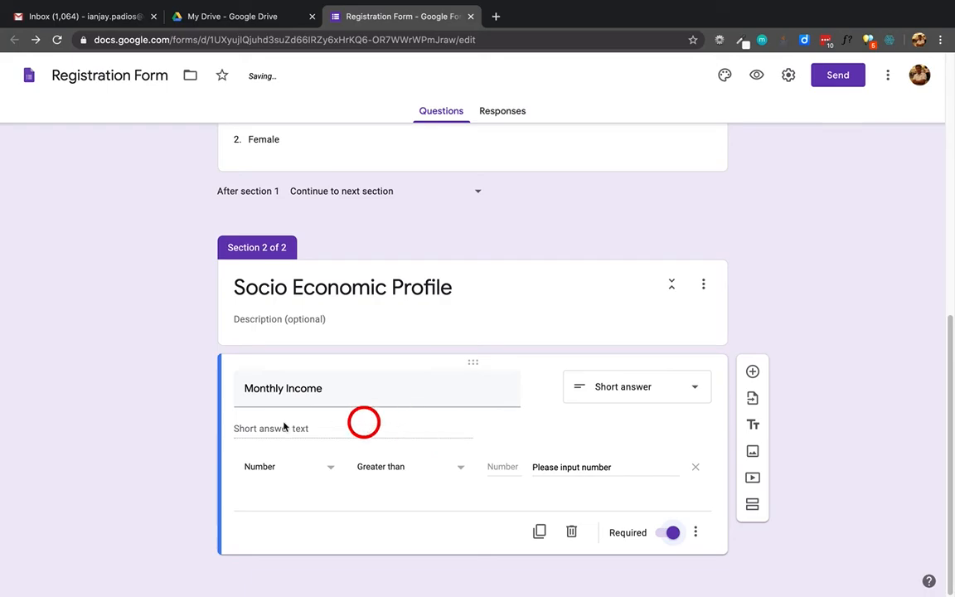
- Open the preview of the registration form to see it as a respondent
{"action": "scroll", "coordinate": [156, 362], "scroll_direction": "up", "scroll_amount": 8}
{"action": "scroll", "coordinate": [158, 367], "scroll_direction": "down", "scroll_amount": 7}
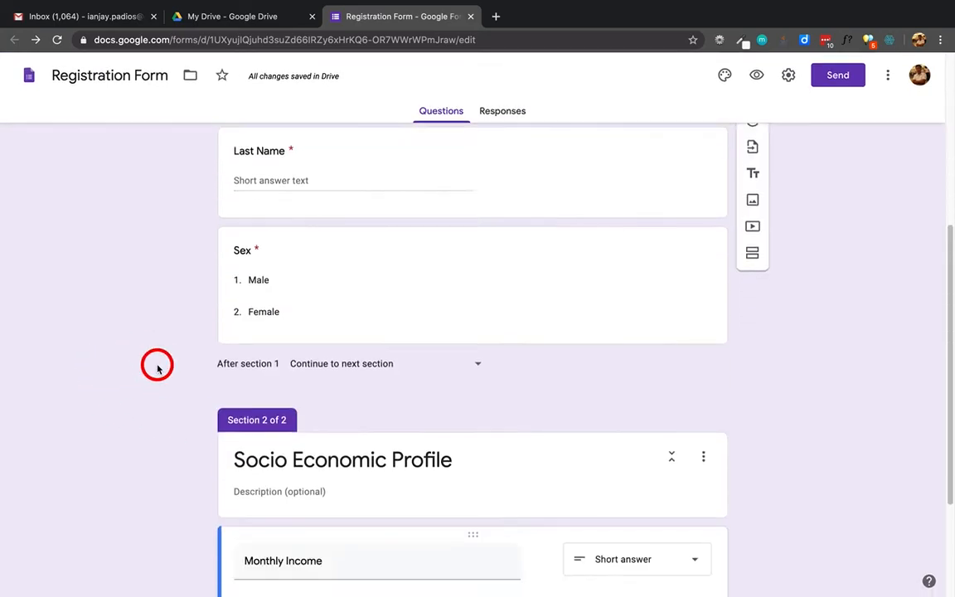
{"action": "scroll", "coordinate": [157, 368], "scroll_direction": "up", "scroll_amount": 7}
{"action": "scroll", "coordinate": [298, 472], "scroll_direction": "down", "scroll_amount": 7}
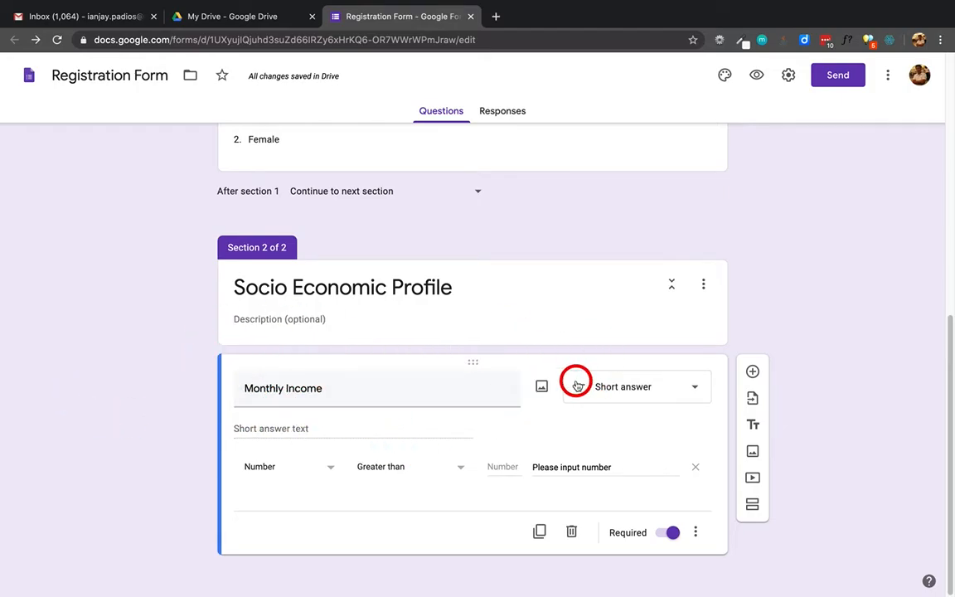
{"action": "scroll", "coordinate": [575, 377], "scroll_direction": "up", "scroll_amount": 15}
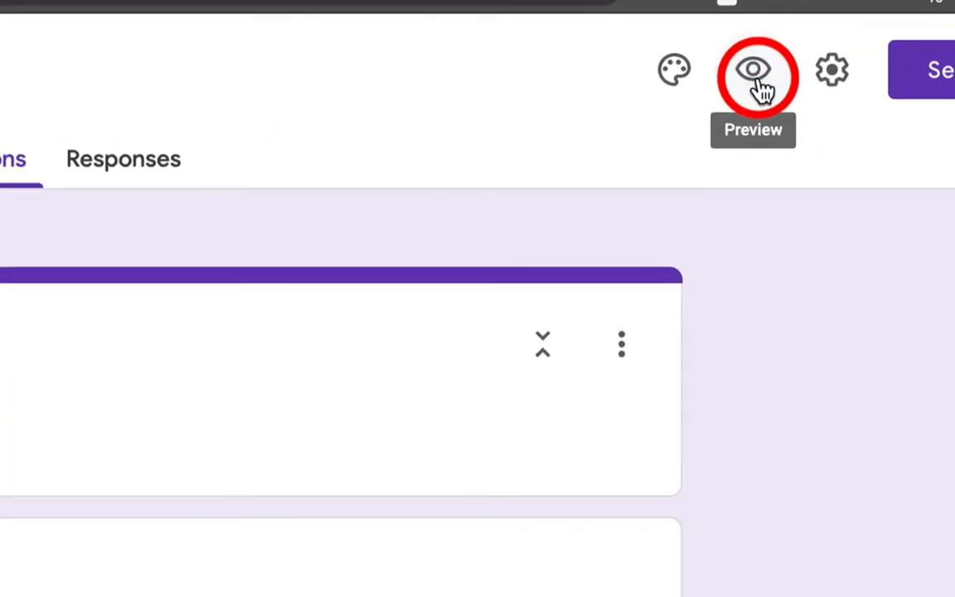
{"action": "left_click", "coordinate": [757, 77]}
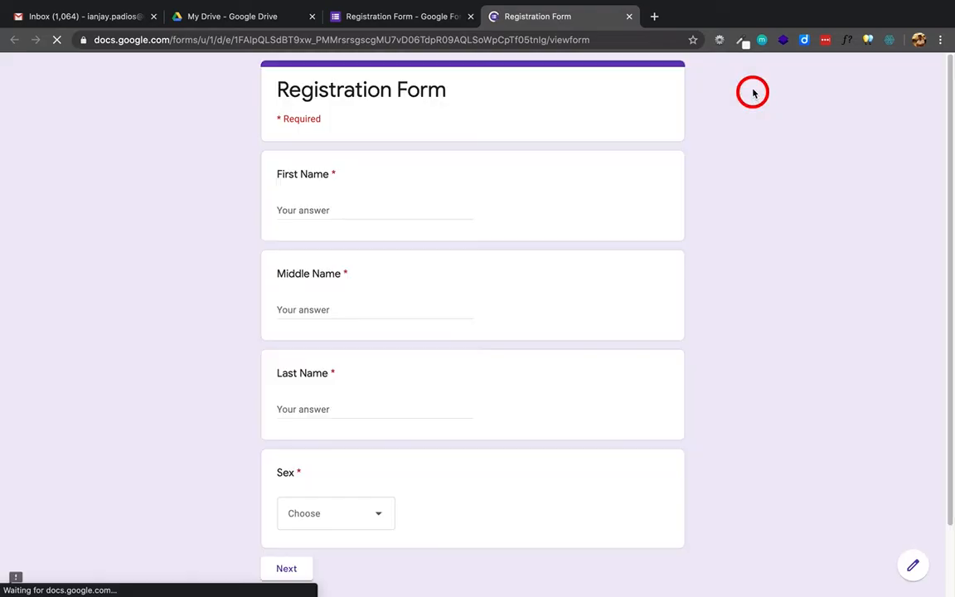
{"action": "scroll", "coordinate": [768, 335], "scroll_direction": "down", "scroll_amount": 1}
{"action": "scroll", "coordinate": [746, 332], "scroll_direction": "up", "scroll_amount": 1}
- Fill the preview with First Name "fdfdfdf", Middle Name "fdfdf", Last Name "fdfdf" and Sex Male, and continue to the second section
{"action": "left_click", "coordinate": [350, 203]}
{"action": "type", "text": "fdfdfdf"}
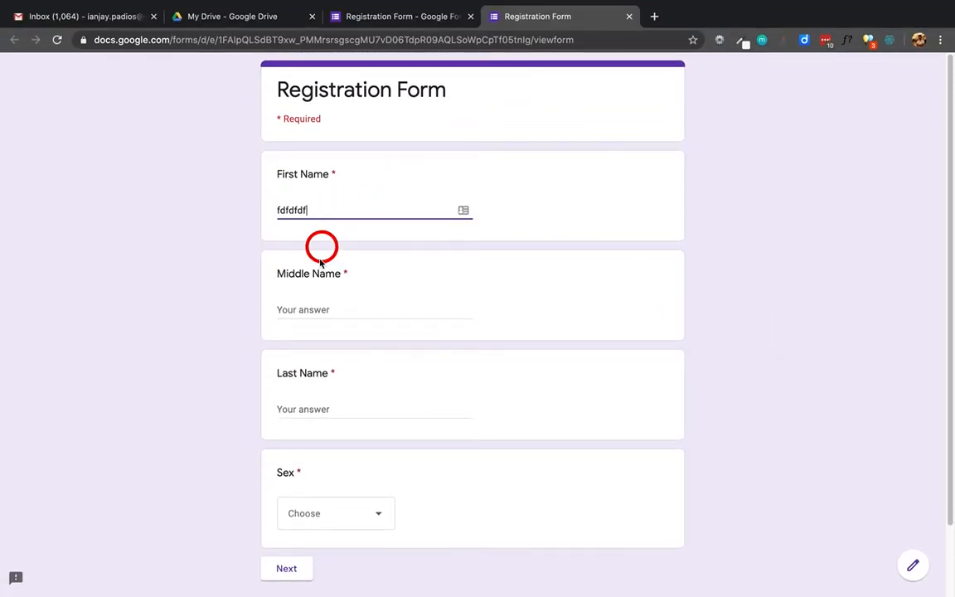
{"action": "left_click", "coordinate": [307, 316]}
{"action": "type", "text": "fdfdf"}
{"action": "left_click", "coordinate": [305, 409]}
{"action": "type", "text": "fdfdf"}
{"action": "left_click", "coordinate": [322, 517]}
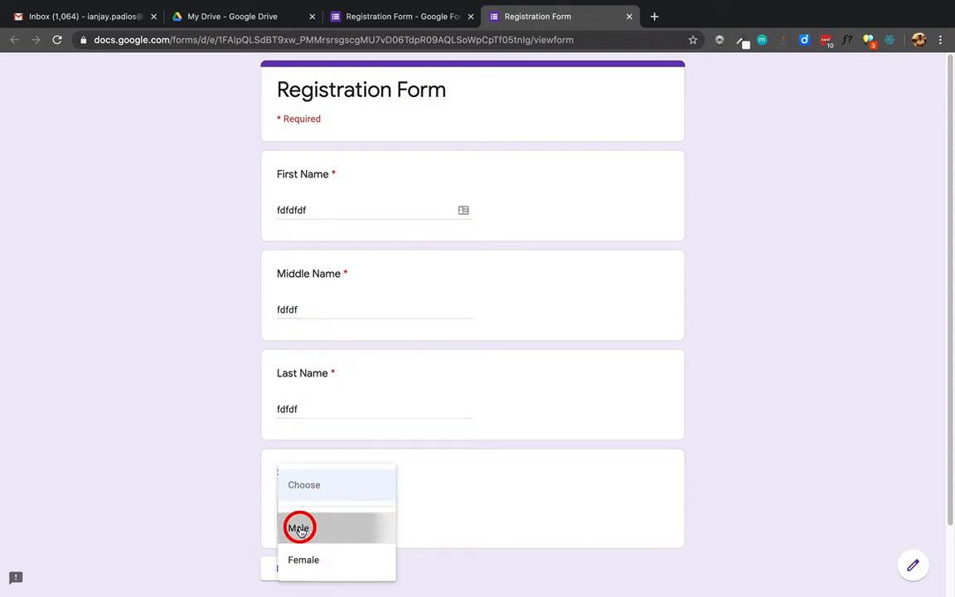
{"action": "left_click", "coordinate": [298, 526]}
{"action": "scroll", "coordinate": [183, 490], "scroll_direction": "down", "scroll_amount": 2}
{"action": "left_click", "coordinate": [302, 493]}
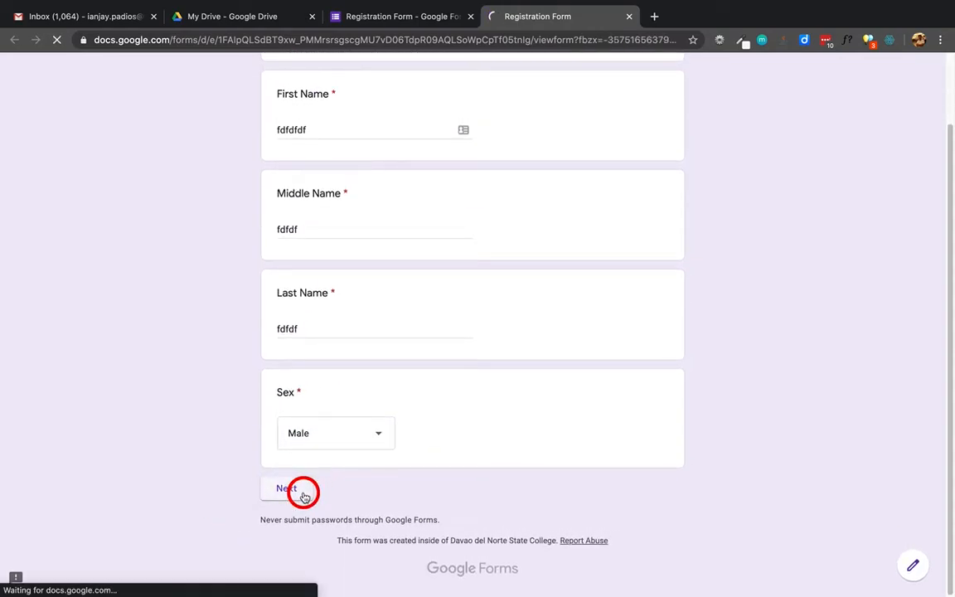
- Check the Monthly Income question in the preview's Socio Economic Profile section and return to the form editor
{"action": "left_click", "coordinate": [325, 245]}
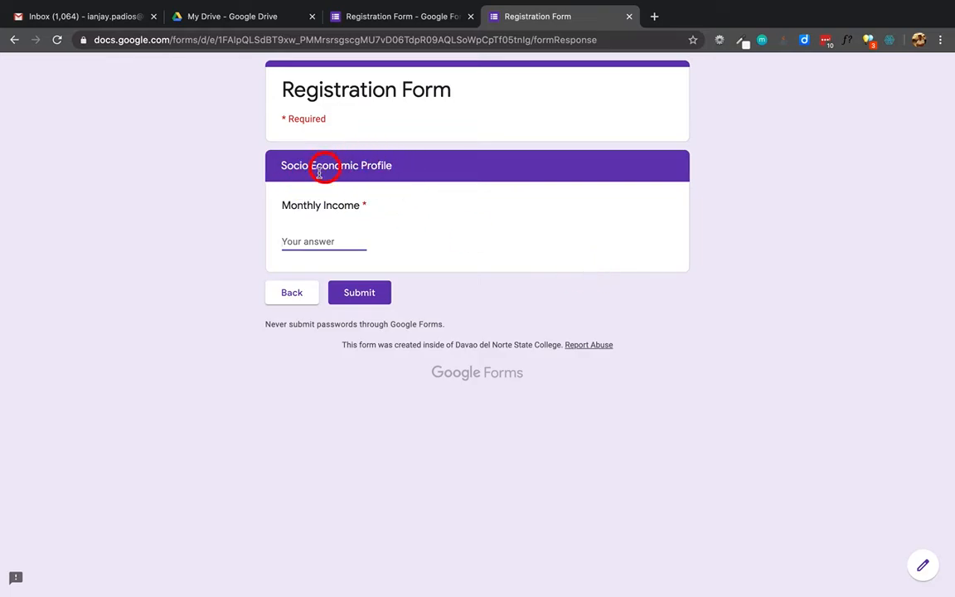
{"action": "left_click", "coordinate": [629, 18]}
{"action": "left_click", "coordinate": [577, 207]}
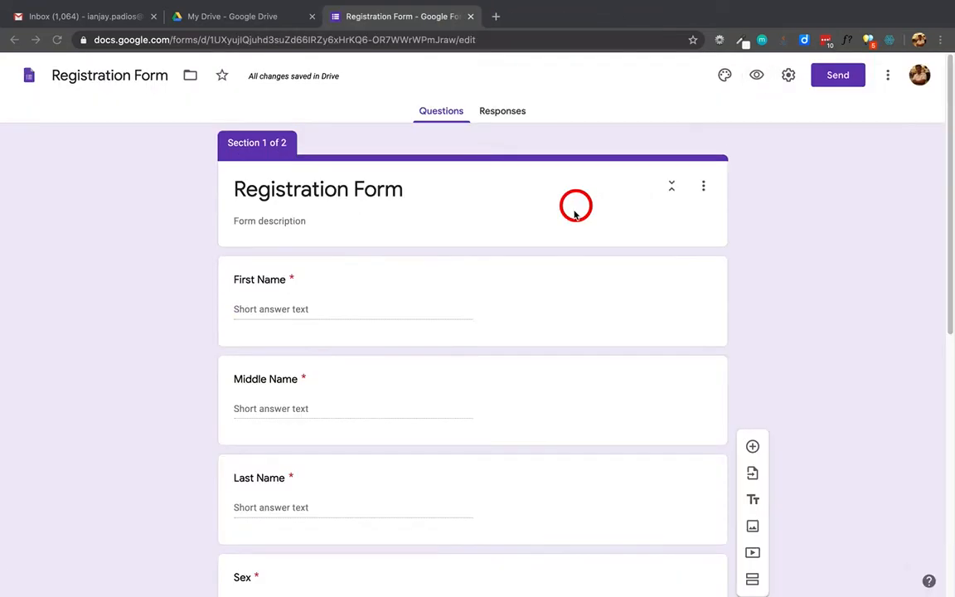
{"action": "scroll", "coordinate": [516, 305], "scroll_direction": "down", "scroll_amount": 6}
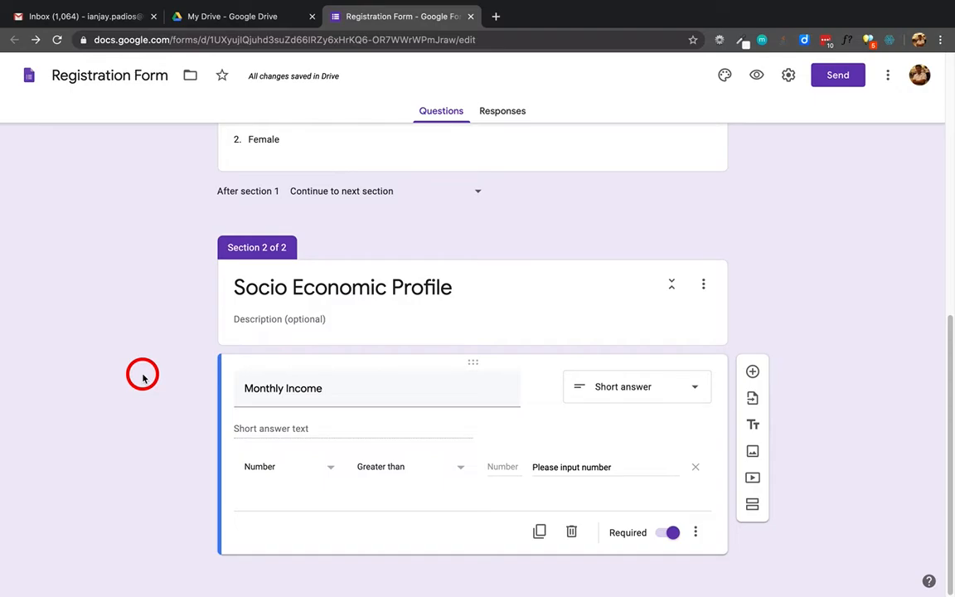
{"action": "scroll", "coordinate": [142, 378], "scroll_direction": "up", "scroll_amount": 3}
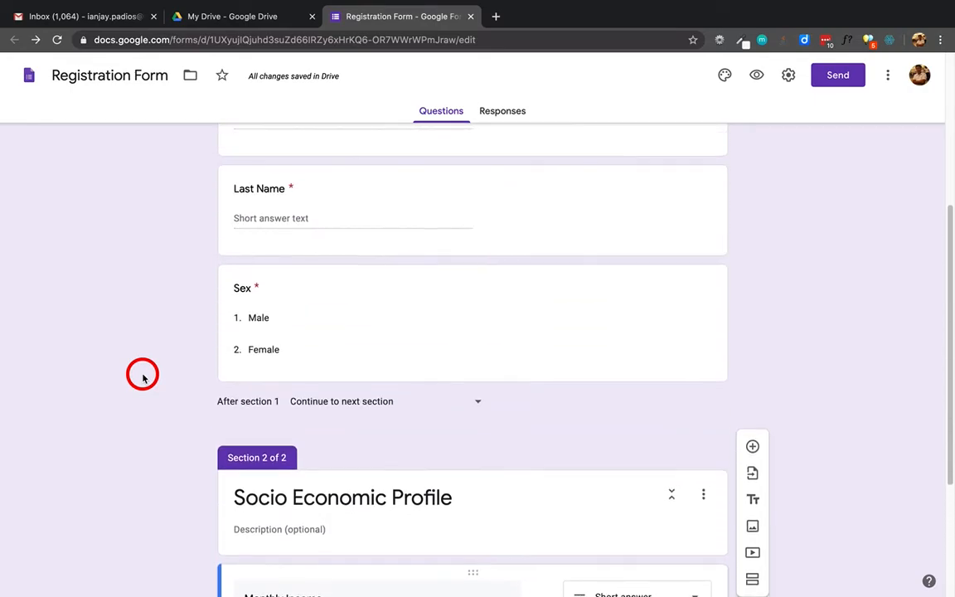
{"action": "scroll", "coordinate": [327, 290], "scroll_direction": "down", "scroll_amount": 1}
{"action": "scroll", "coordinate": [780, 240], "scroll_direction": "up", "scroll_amount": 2}
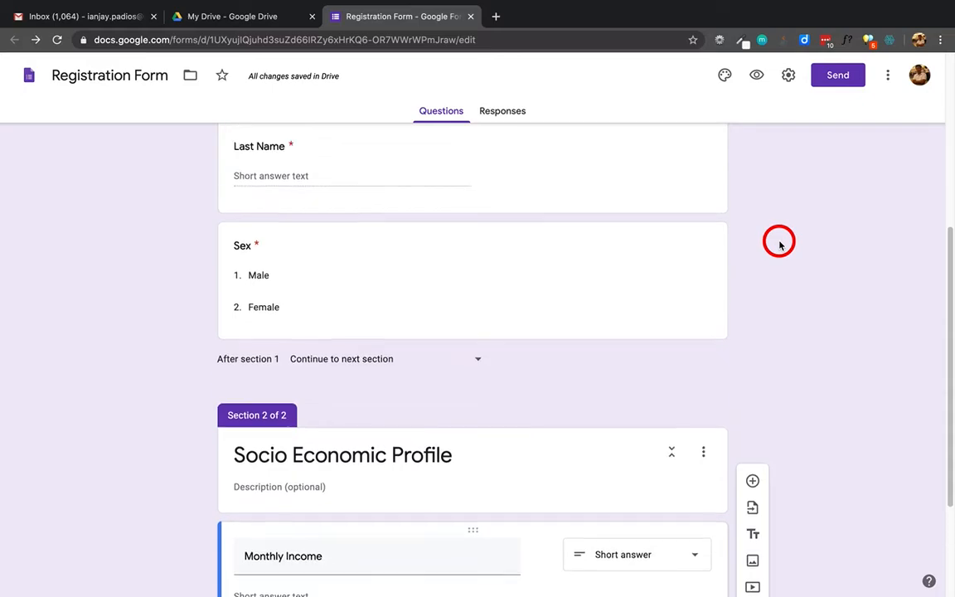
{"action": "scroll", "coordinate": [619, 302], "scroll_direction": "up", "scroll_amount": 3}
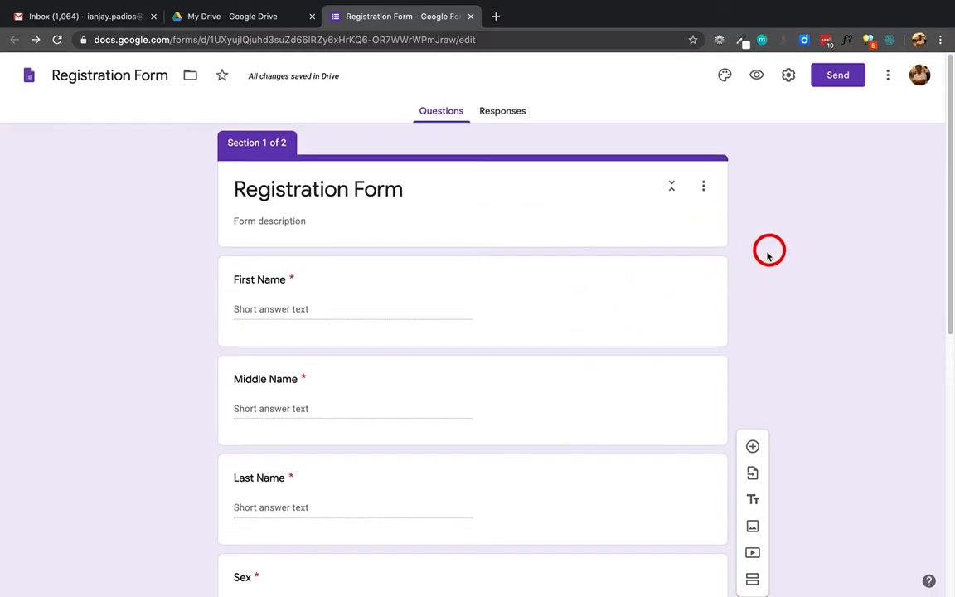
- Add three blank questions after Monthly Income and move one directly below Sex in the first section
{"action": "scroll", "coordinate": [750, 386], "scroll_direction": "down", "scroll_amount": 3}
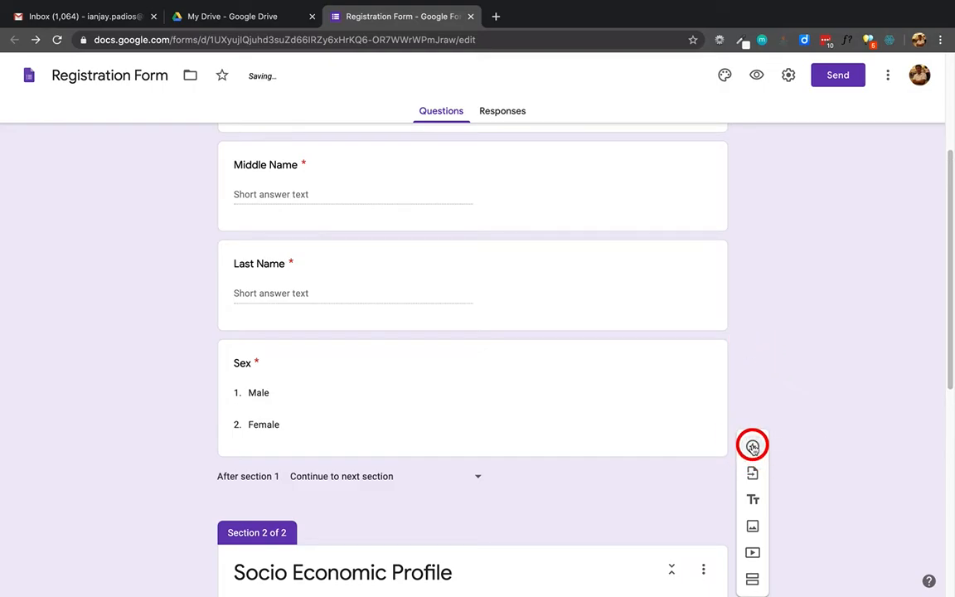
{"action": "scroll", "coordinate": [721, 375], "scroll_direction": "down", "scroll_amount": 1}
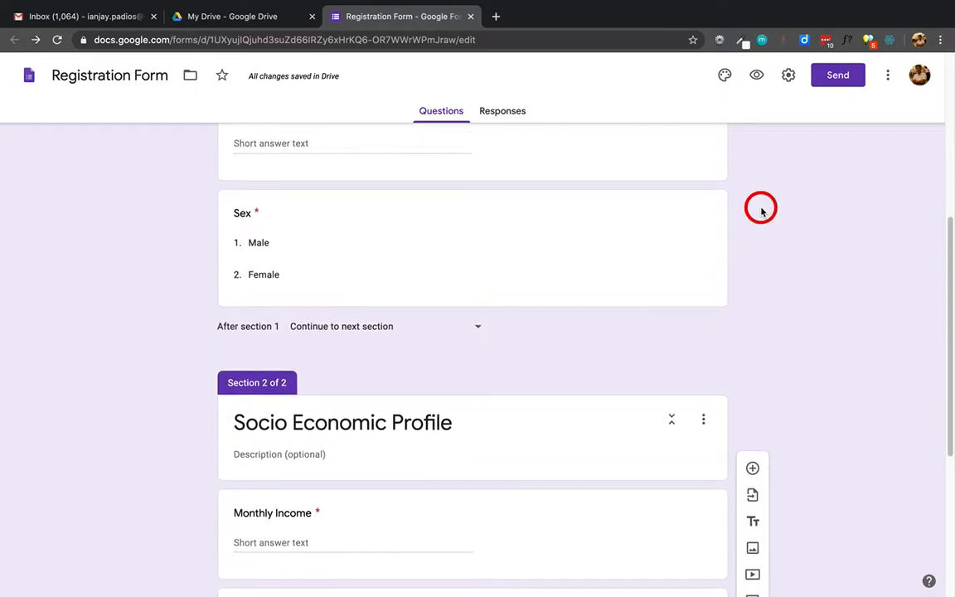
{"action": "scroll", "coordinate": [754, 211], "scroll_direction": "up", "scroll_amount": 5}
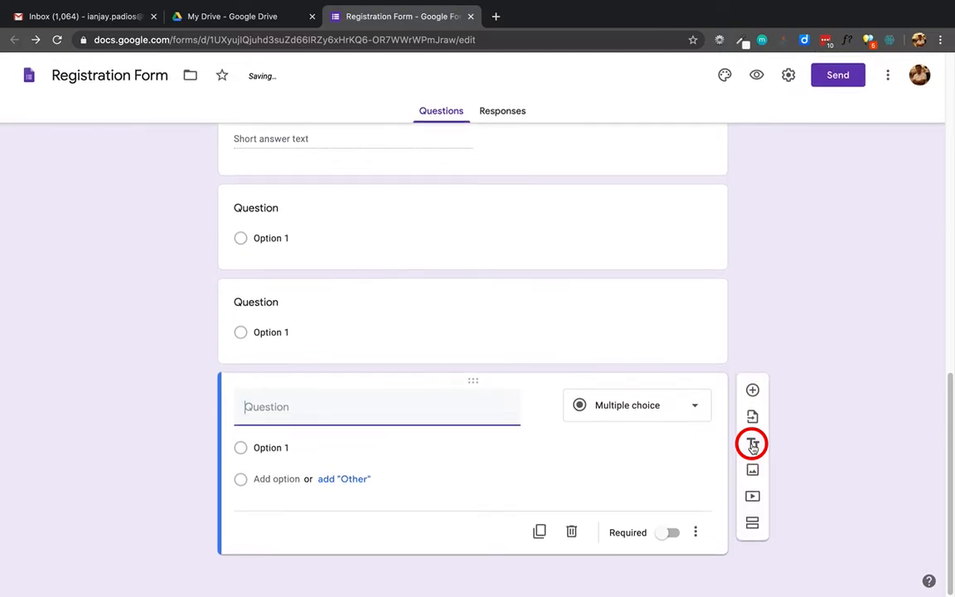
{"action": "scroll", "coordinate": [454, 379], "scroll_direction": "up", "scroll_amount": 3}
{"action": "scroll", "coordinate": [453, 380], "scroll_direction": "up", "scroll_amount": 1}
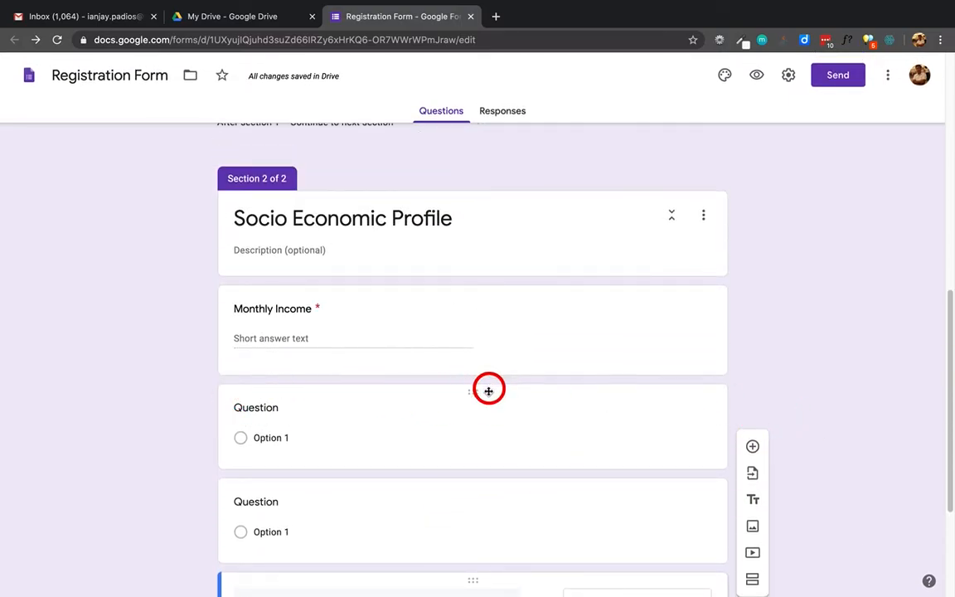
{"action": "left_click", "coordinate": [477, 317]}
{"action": "left_click_drag", "start_coordinate": [478, 317], "coordinate": [454, 241]}
- Title the new question below Sex "Marital Status" and set its type to Dropdown
{"action": "left_click", "coordinate": [352, 269]}
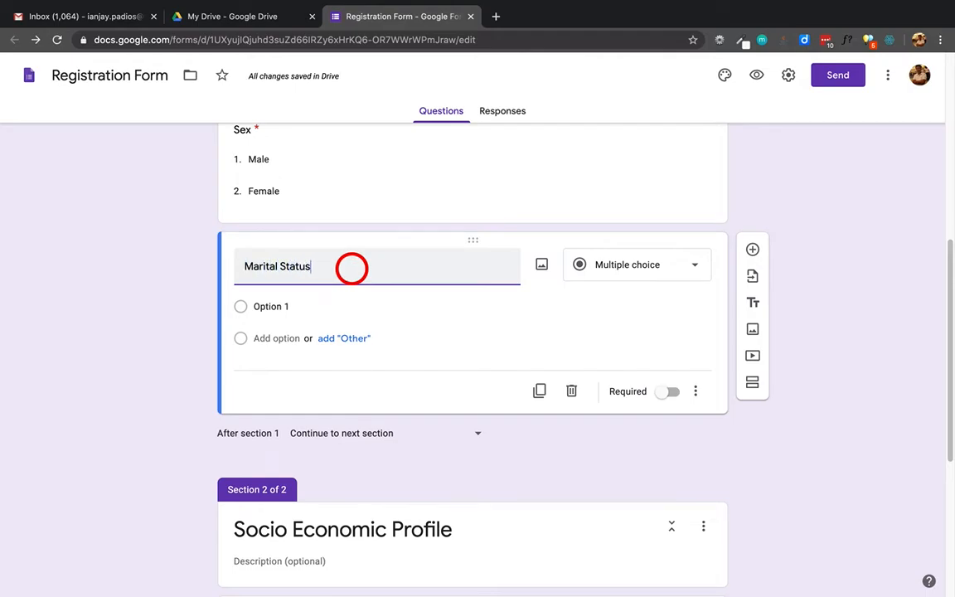
{"action": "left_click", "coordinate": [643, 267]}
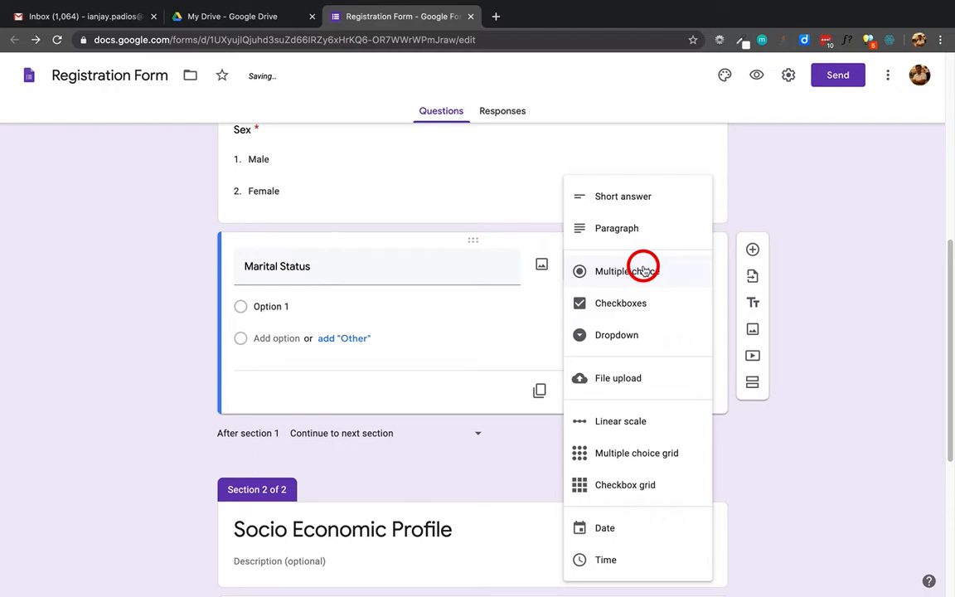
{"action": "left_click", "coordinate": [575, 335]}
- Enter "Single" and "Married" as the first two options of the Marital Status question
{"action": "left_click", "coordinate": [263, 309]}
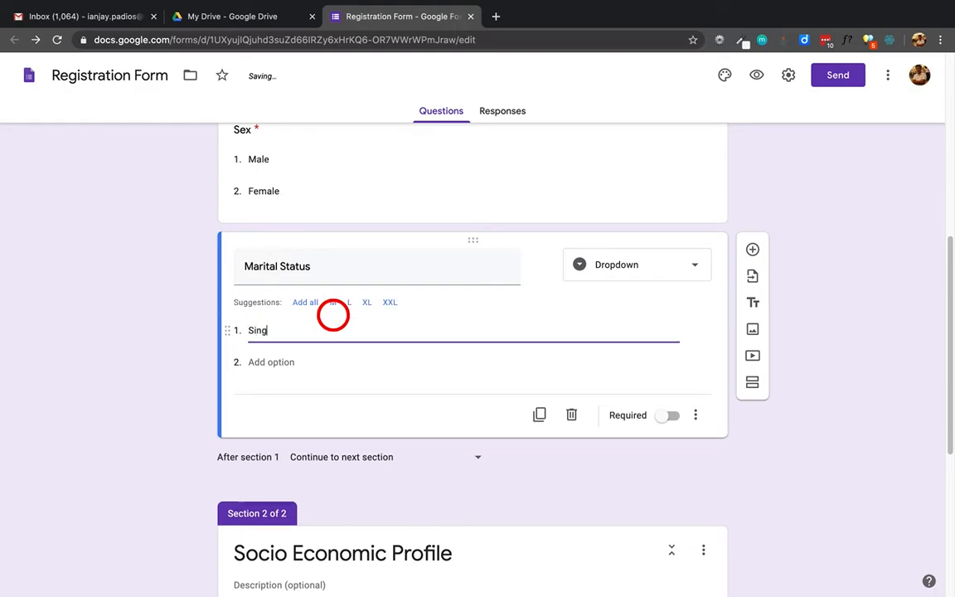
{"action": "left_click", "coordinate": [277, 362]}
{"action": "type", "text": "Married"}
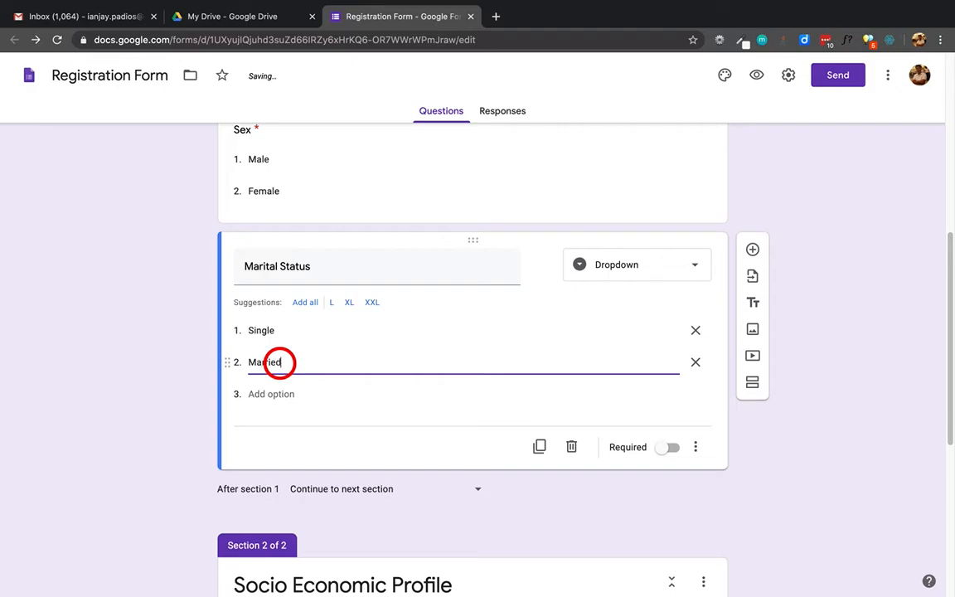
- Retitle the Marital Status question "Civil Status"
{"action": "left_click", "coordinate": [276, 270]}
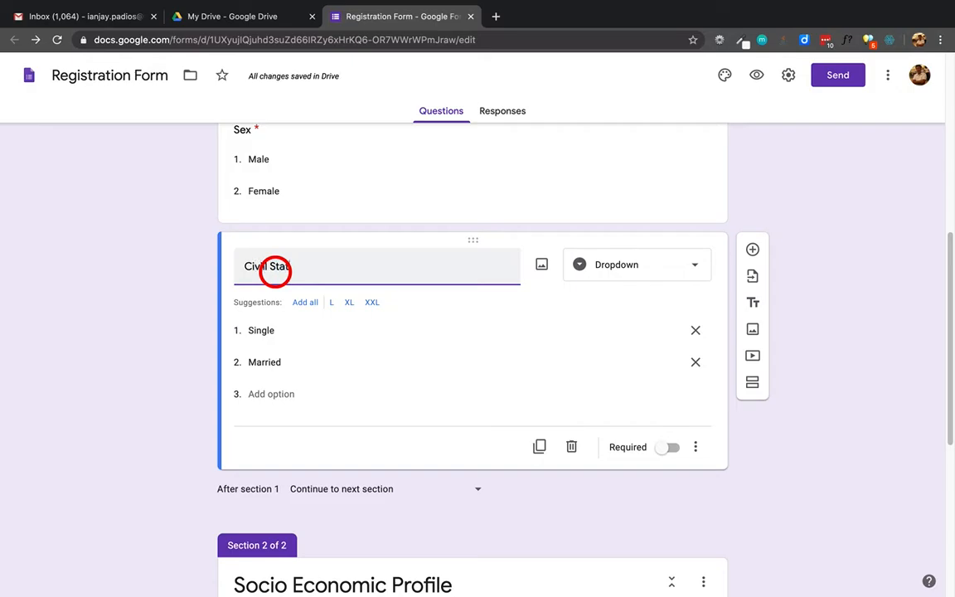
{"action": "left_click", "coordinate": [114, 342]}
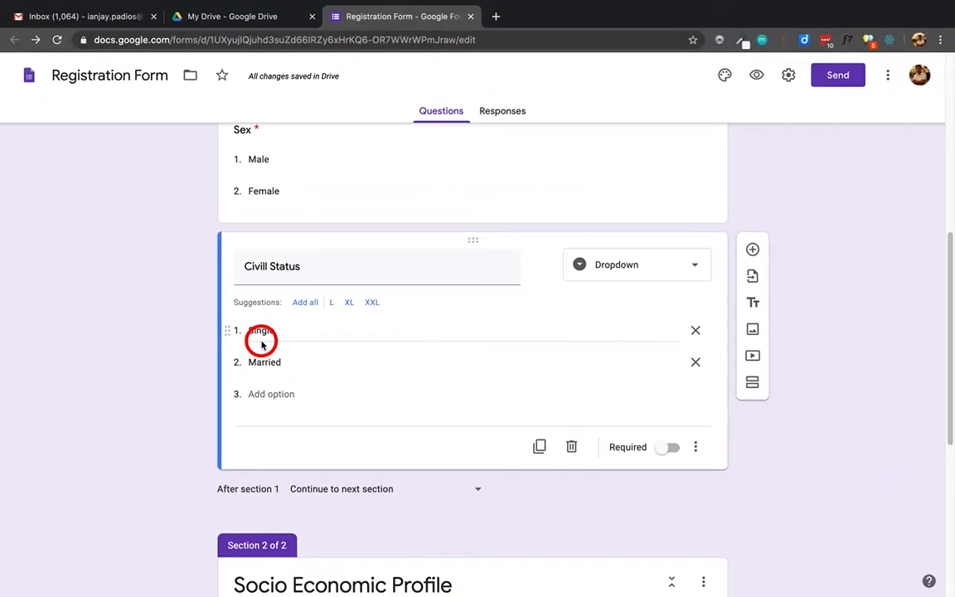
{"action": "scroll", "coordinate": [118, 408], "scroll_direction": "down", "scroll_amount": 2}
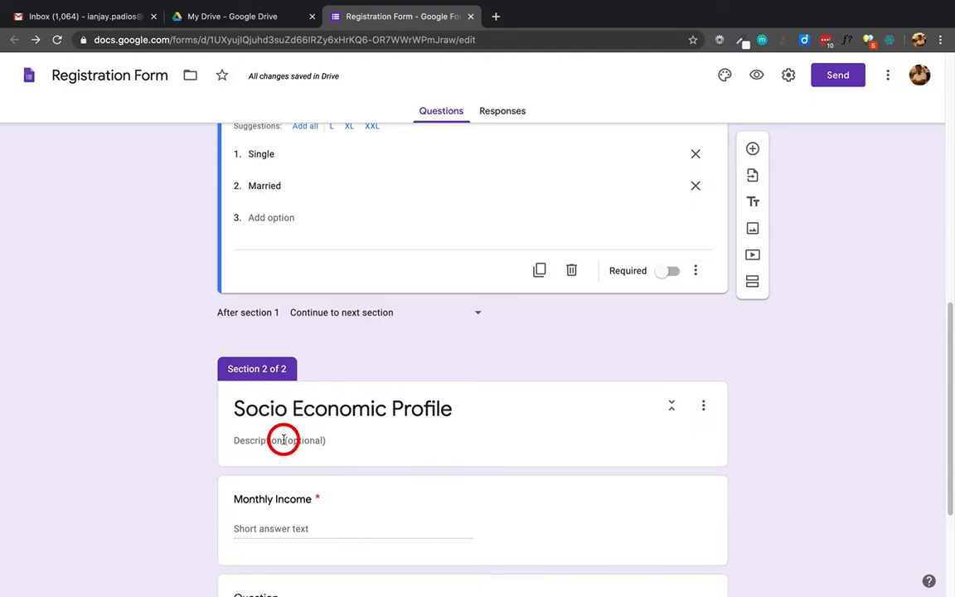
{"action": "scroll", "coordinate": [284, 440], "scroll_direction": "down", "scroll_amount": 2}
{"action": "scroll", "coordinate": [306, 351], "scroll_direction": "up", "scroll_amount": 3}
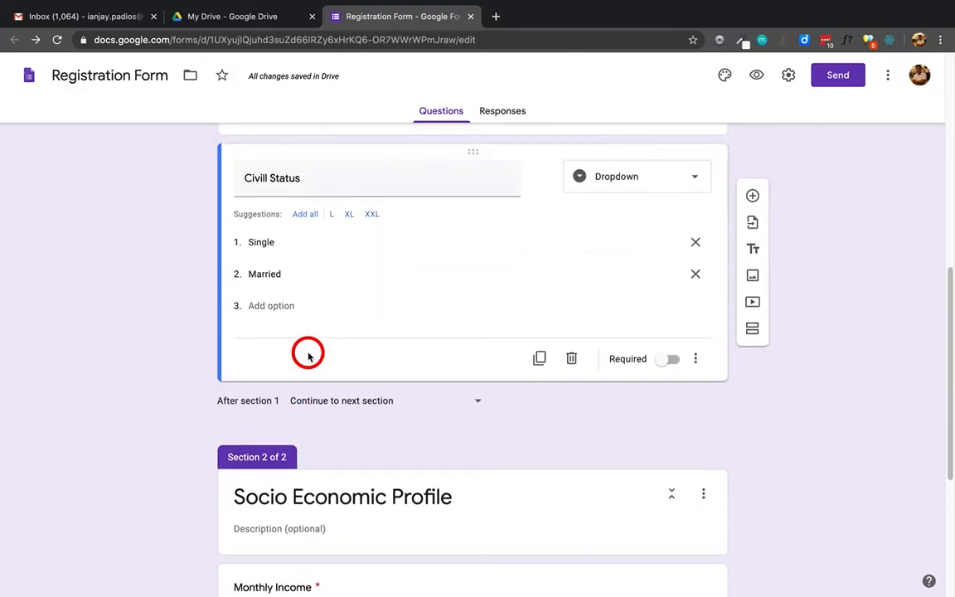
{"action": "double_click", "coordinate": [274, 274]}
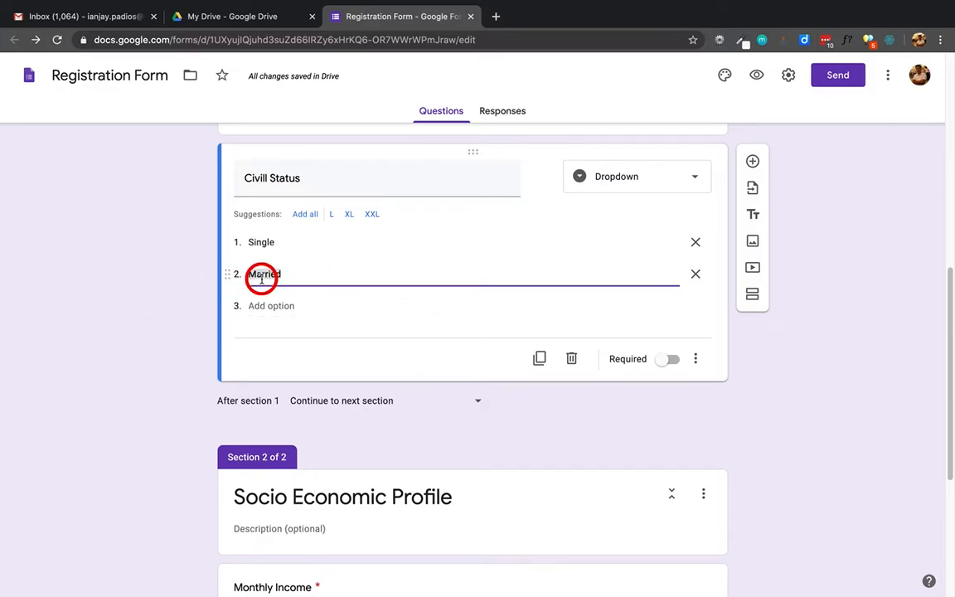
{"action": "scroll", "coordinate": [270, 275], "scroll_direction": "down", "scroll_amount": 1}
{"action": "scroll", "coordinate": [270, 275], "scroll_direction": "down", "scroll_amount": 2}
{"action": "scroll", "coordinate": [277, 320], "scroll_direction": "up", "scroll_amount": 2}
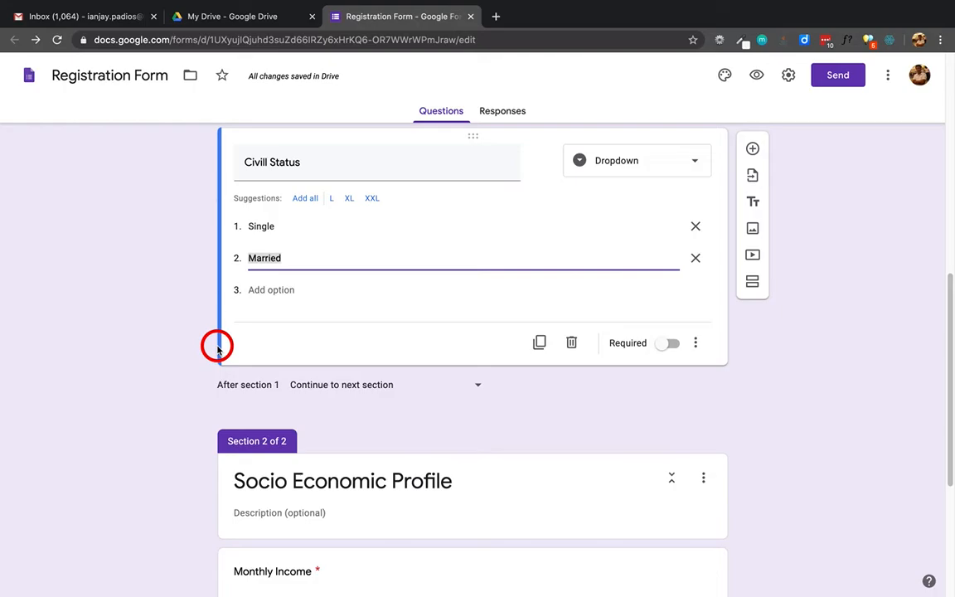
{"action": "left_click", "coordinate": [268, 159]}
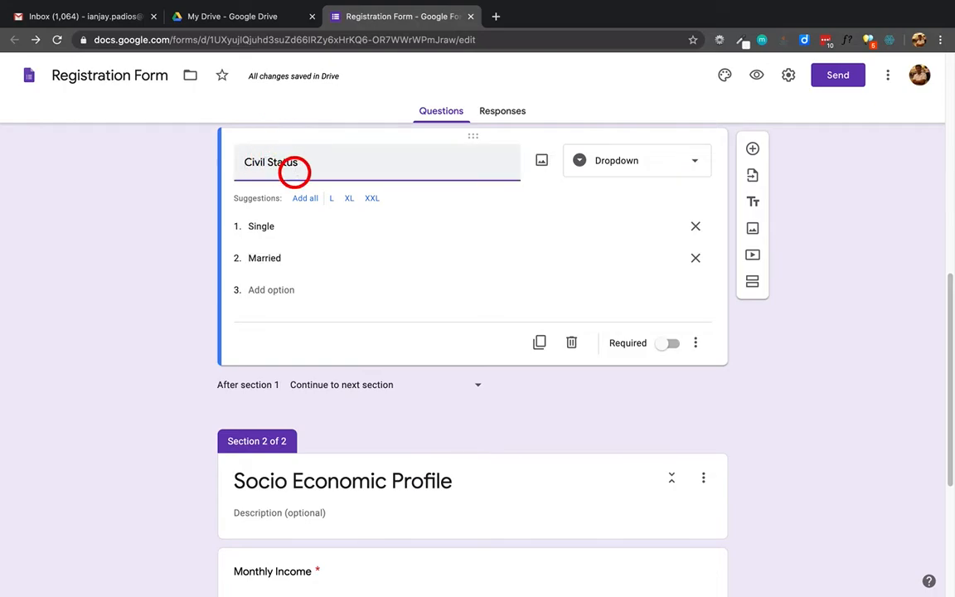
{"action": "left_click", "coordinate": [68, 247]}
- Review the Civil Status options and the Socio Economic Profile section that follows them
{"action": "scroll", "coordinate": [112, 306], "scroll_direction": "up", "scroll_amount": 1}
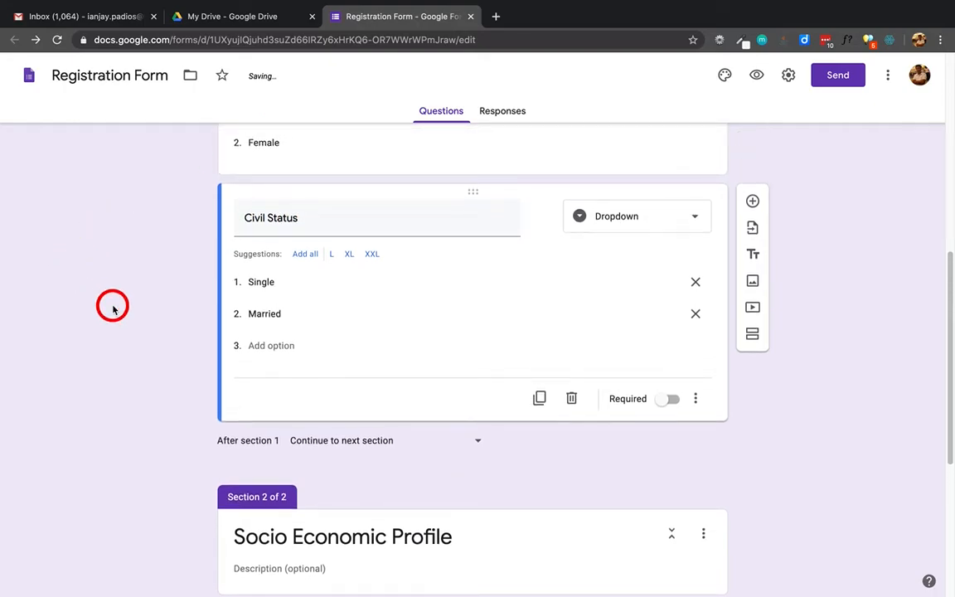
{"action": "scroll", "coordinate": [113, 306], "scroll_direction": "down", "scroll_amount": 1}
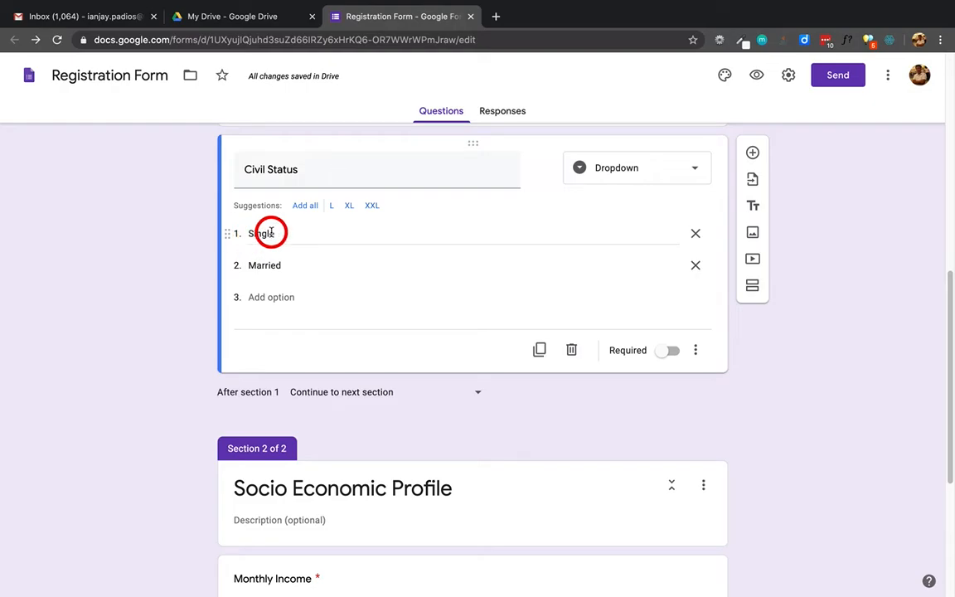
{"action": "scroll", "coordinate": [272, 232], "scroll_direction": "up", "scroll_amount": 1}
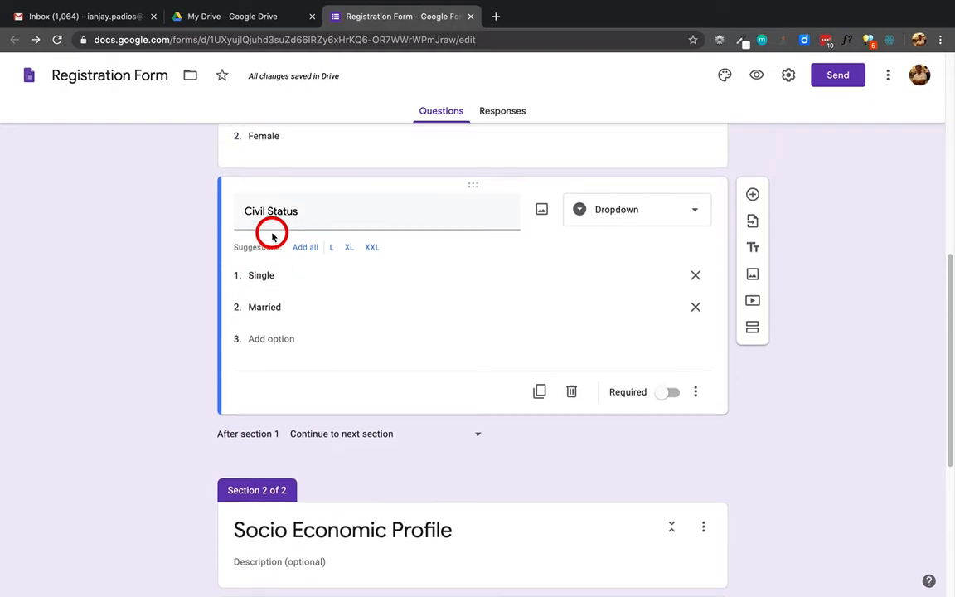
{"action": "left_click", "coordinate": [264, 274]}
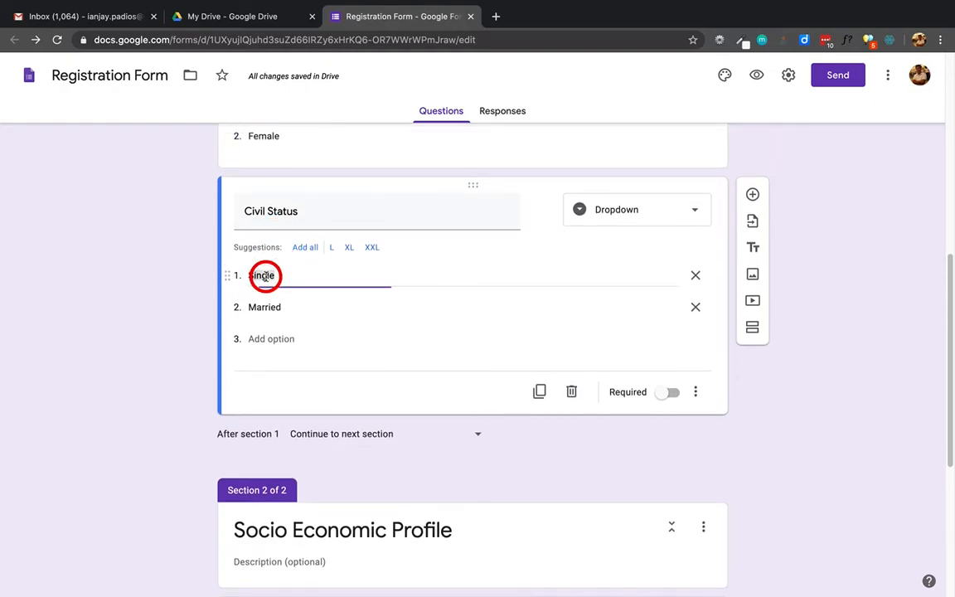
{"action": "scroll", "coordinate": [145, 351], "scroll_direction": "down", "scroll_amount": 2}
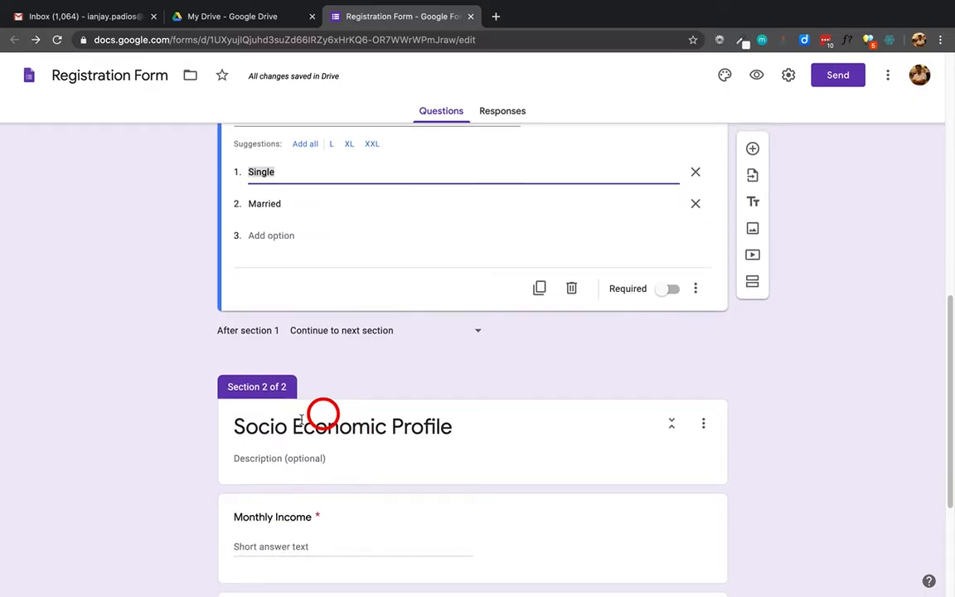
{"action": "scroll", "coordinate": [303, 417], "scroll_direction": "down", "scroll_amount": 3}
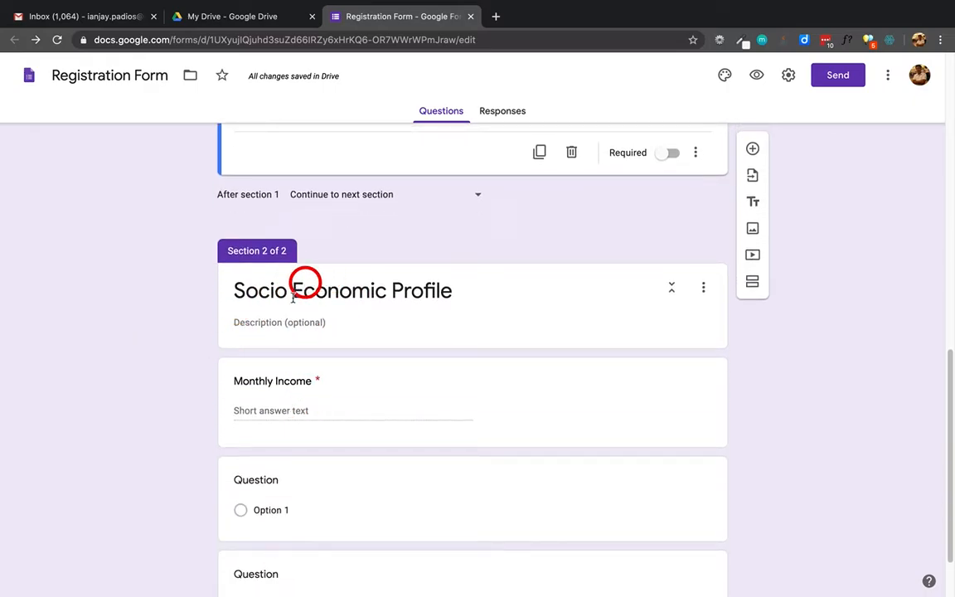
{"action": "scroll", "coordinate": [253, 339], "scroll_direction": "up", "scroll_amount": 3}
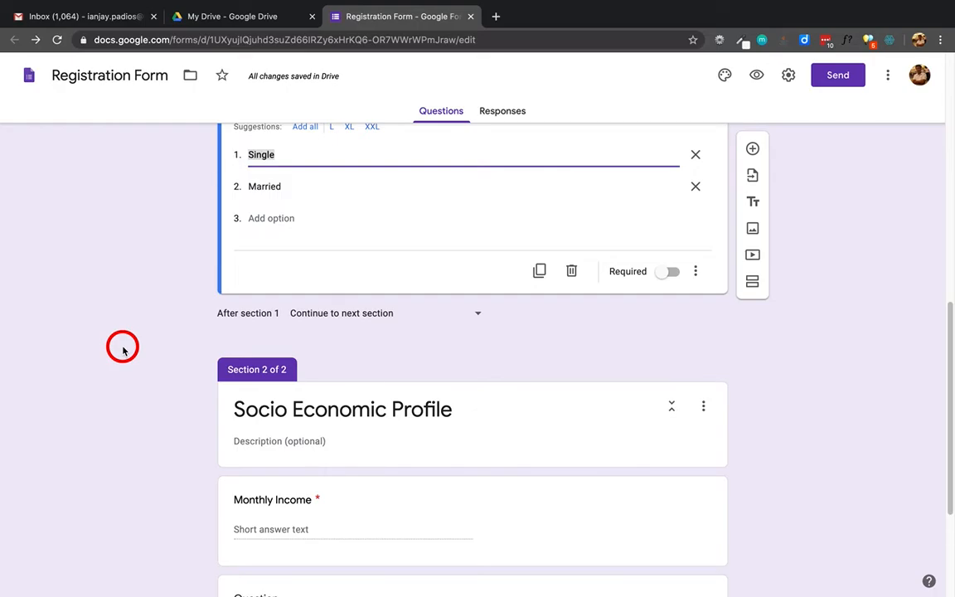
{"action": "scroll", "coordinate": [122, 349], "scroll_direction": "up", "scroll_amount": 2}
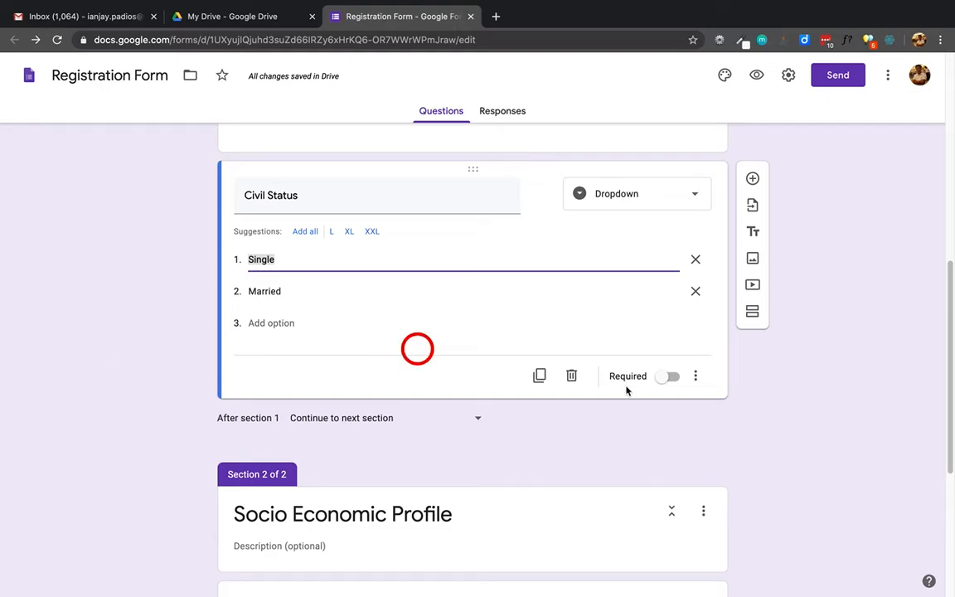
- Add a new section between the first section and Socio Economic Profile and title it "Family Profile"
{"action": "scroll", "coordinate": [795, 431], "scroll_direction": "down", "scroll_amount": 4}
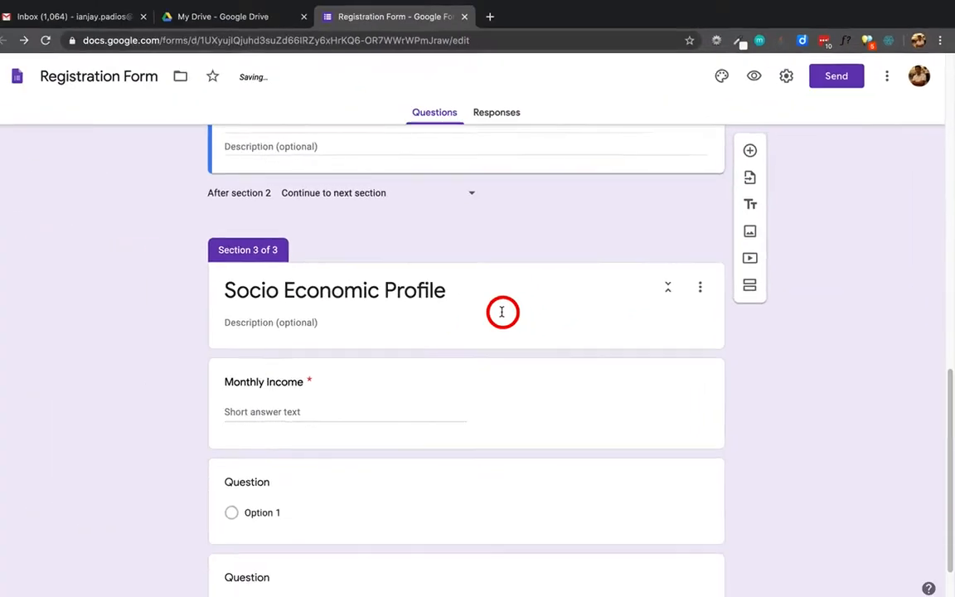
{"action": "scroll", "coordinate": [507, 307], "scroll_direction": "up", "scroll_amount": 2}
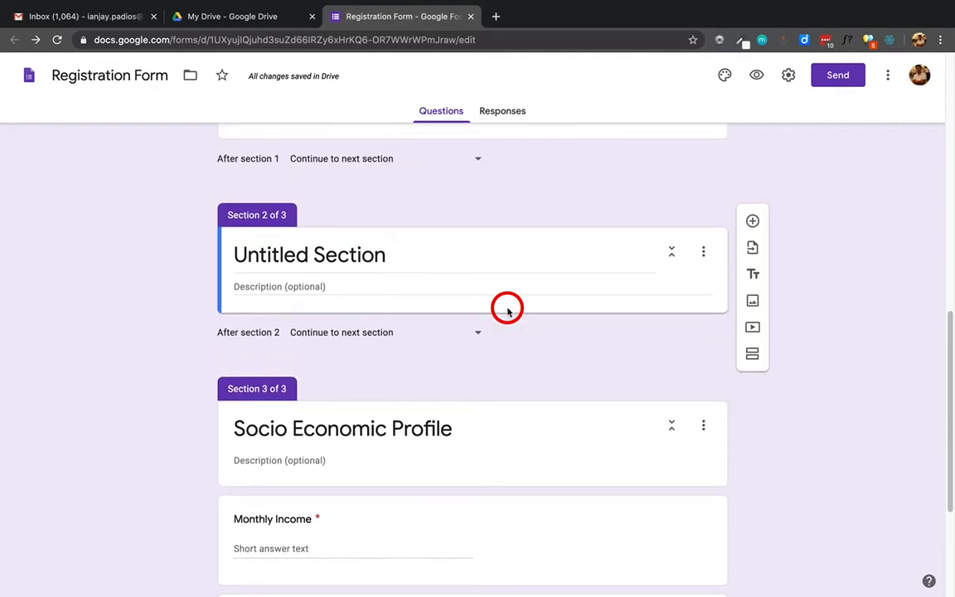
{"action": "triple_click", "coordinate": [278, 255]}
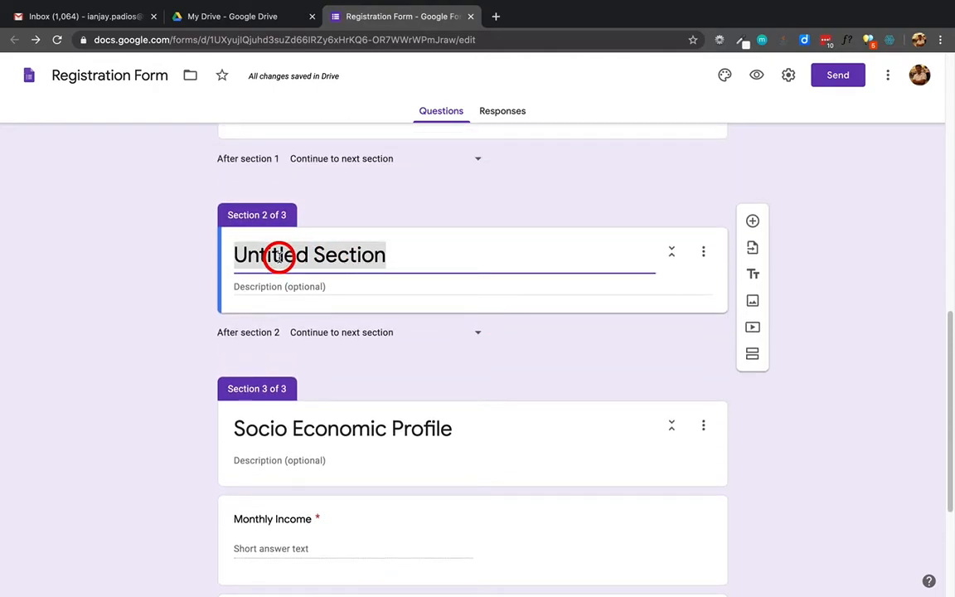
{"action": "type", "text": "F"}
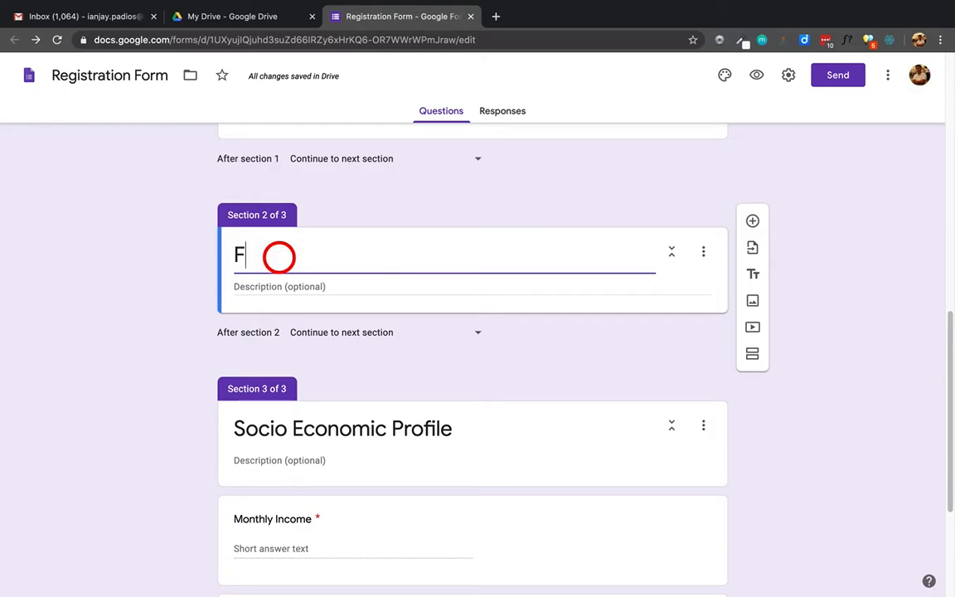
{"action": "type", "text": "amily Profile"}
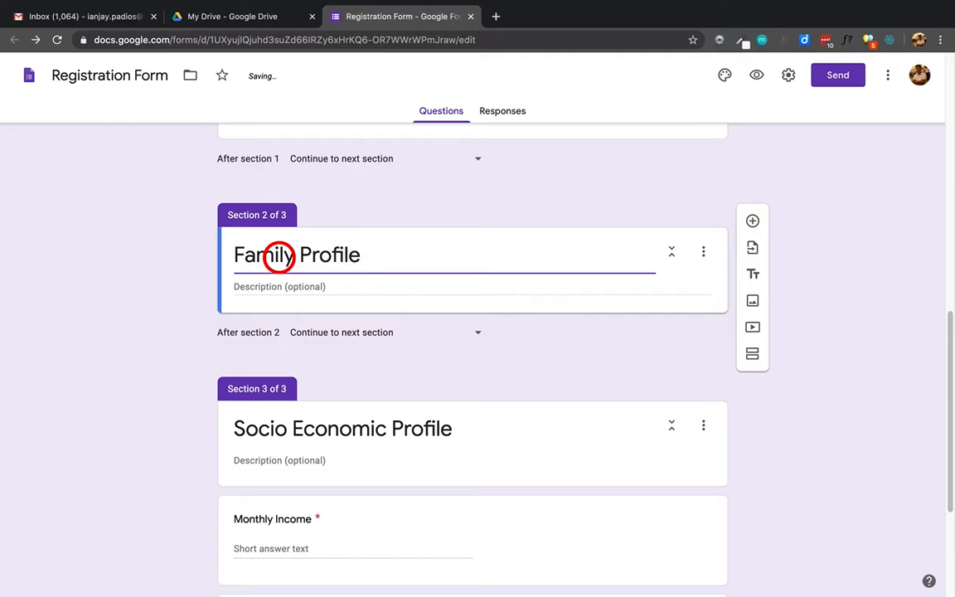
{"action": "left_click", "coordinate": [606, 340]}
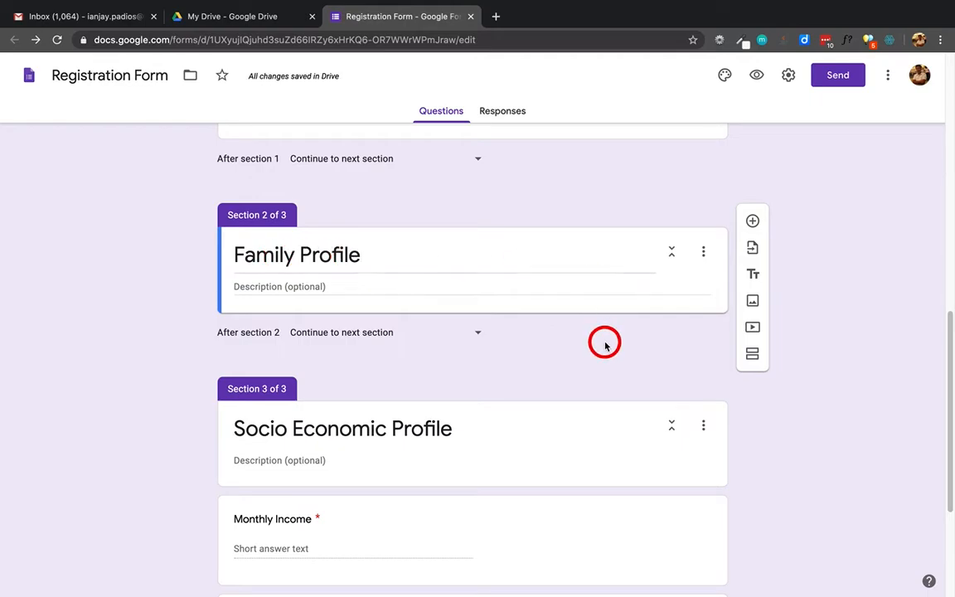
- Add a required short-answer question titled "Number of Children" to the Family Profile section
{"action": "left_click", "coordinate": [754, 221]}
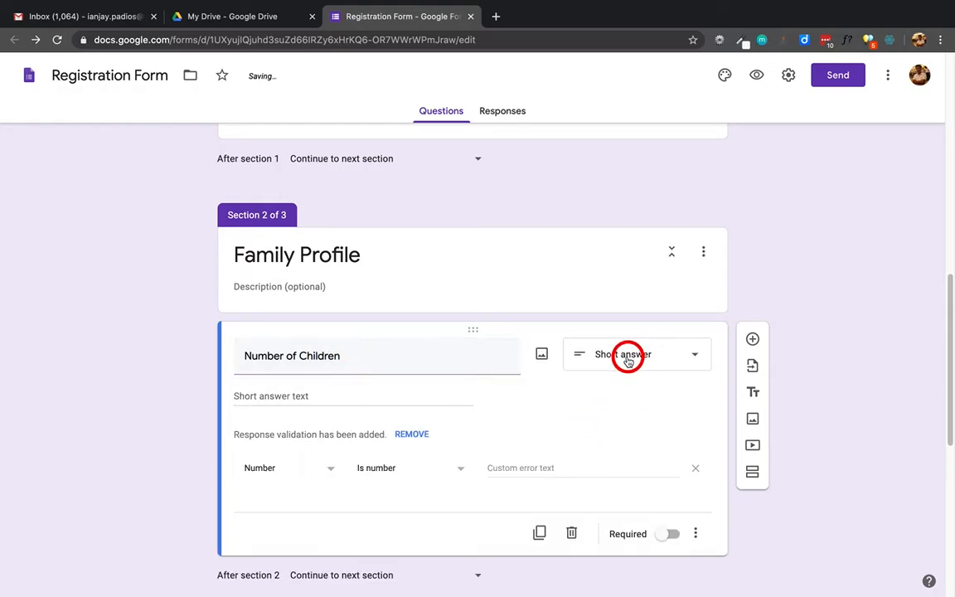
{"action": "scroll", "coordinate": [659, 490], "scroll_direction": "down", "scroll_amount": 2}
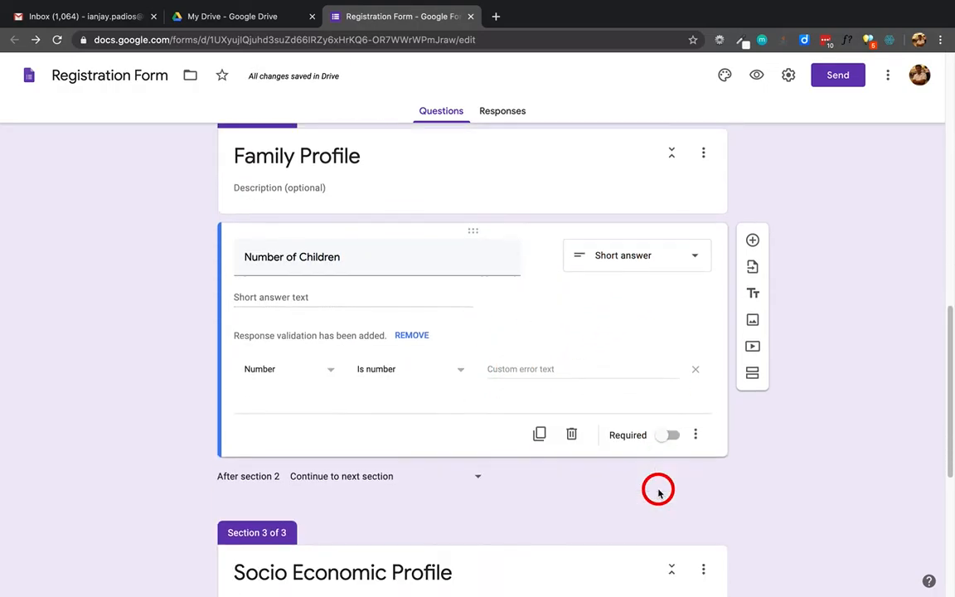
{"action": "left_click", "coordinate": [675, 436]}
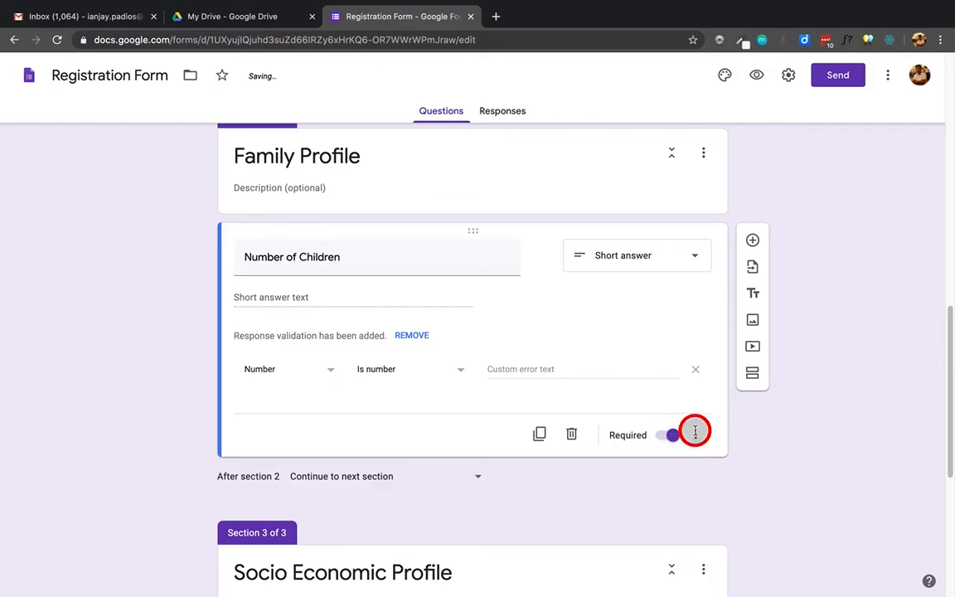
- Remove and re-add response validation on the Number of Children question, using Number and Greater than
{"action": "left_click", "coordinate": [695, 434]}
{"action": "left_click", "coordinate": [718, 514]}
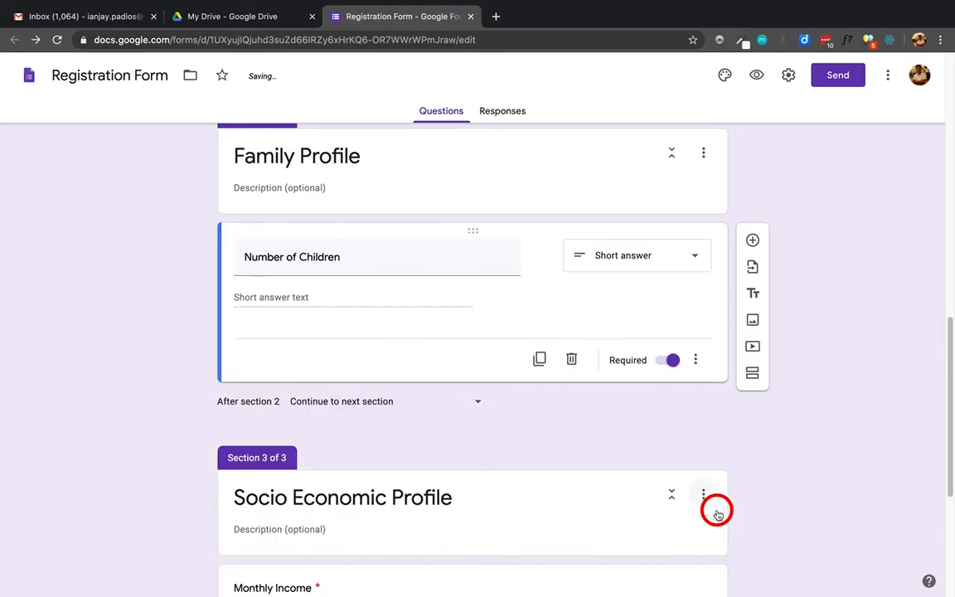
{"action": "left_click", "coordinate": [695, 360]}
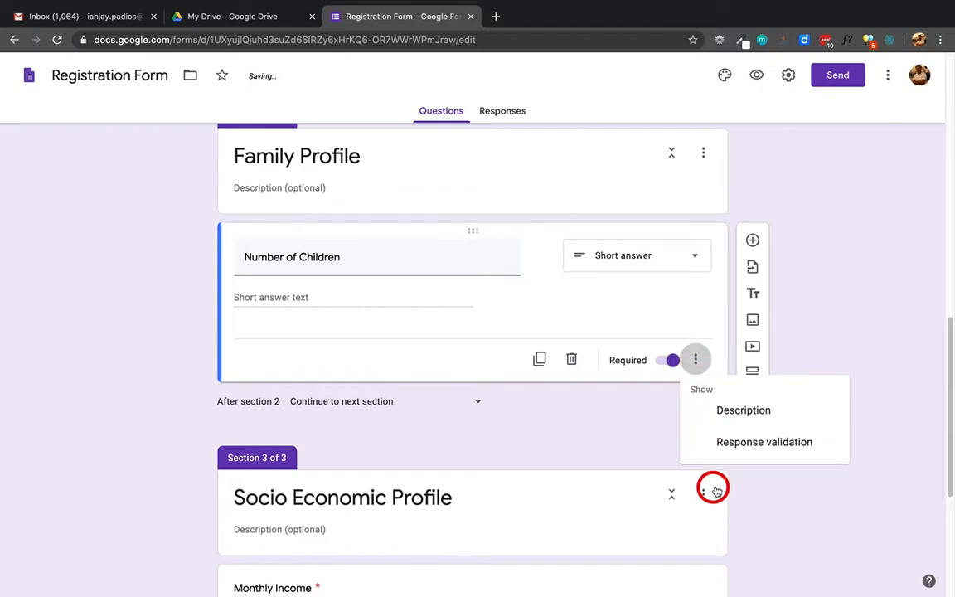
{"action": "left_click", "coordinate": [734, 446]}
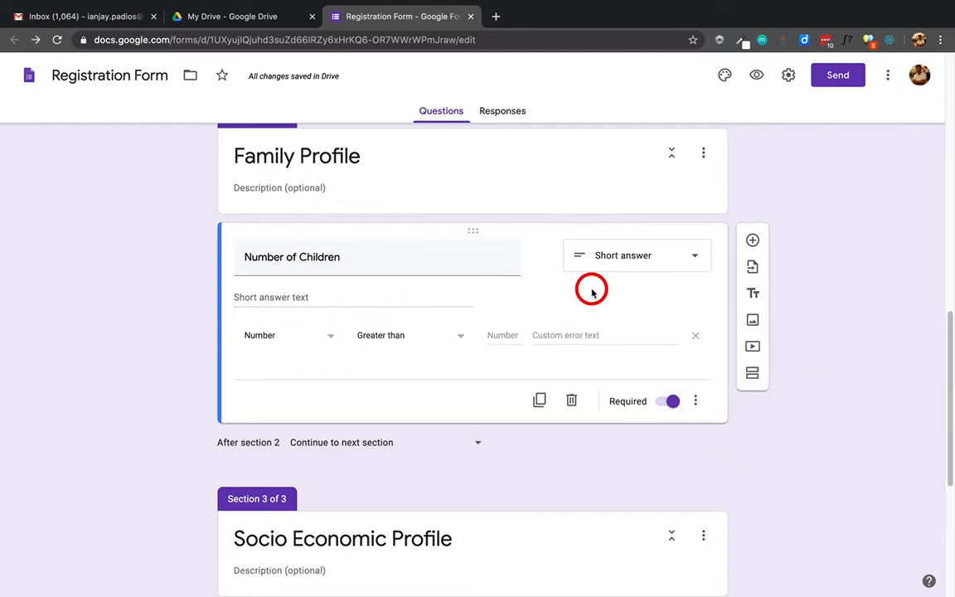
- Delete the two blank questions below Monthly Income in the Socio Economic Profile section
{"action": "scroll", "coordinate": [119, 344], "scroll_direction": "down", "scroll_amount": 5}
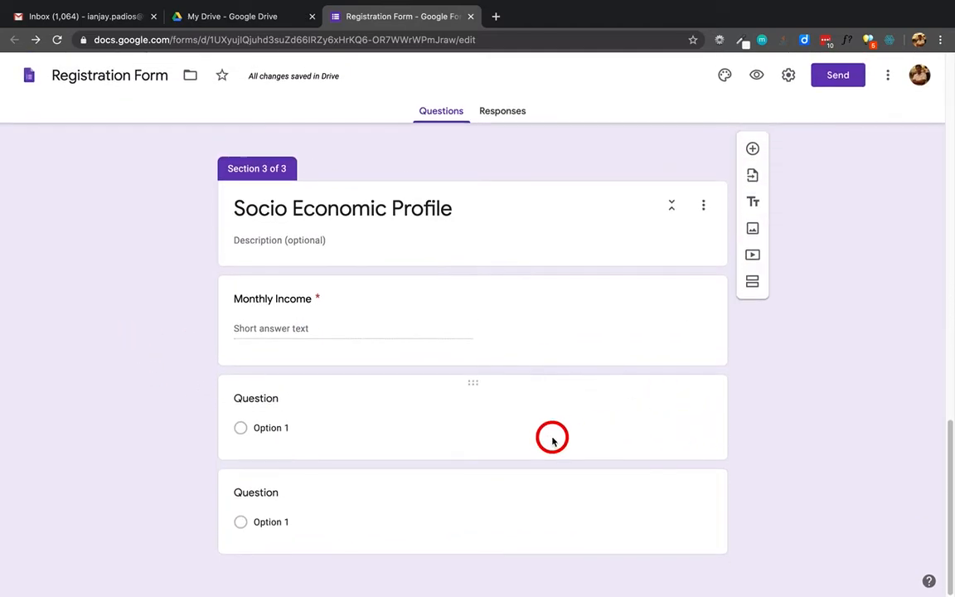
{"action": "left_click", "coordinate": [693, 398]}
{"action": "left_click", "coordinate": [572, 438]}
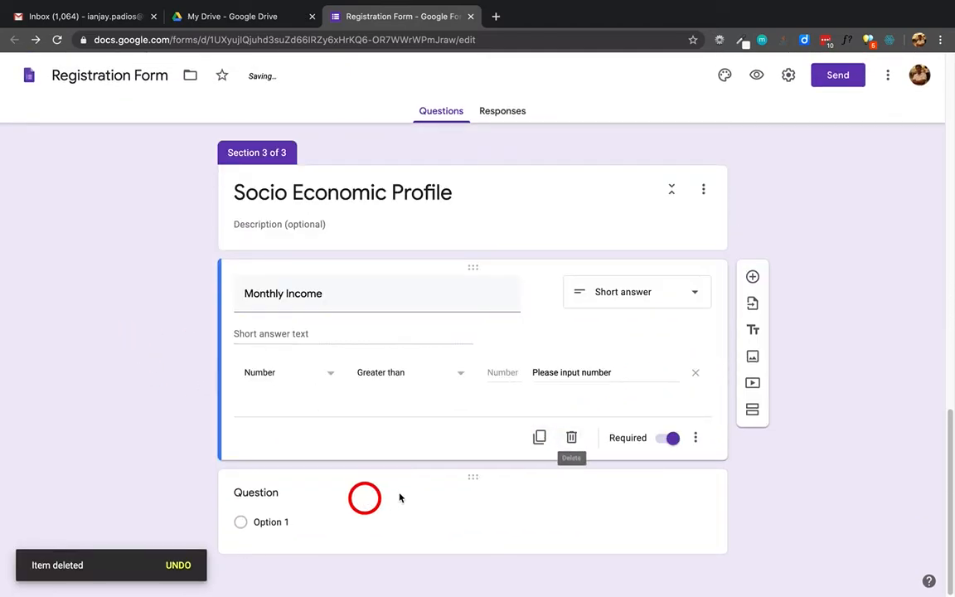
{"action": "left_click", "coordinate": [624, 496]}
{"action": "left_click", "coordinate": [572, 534]}
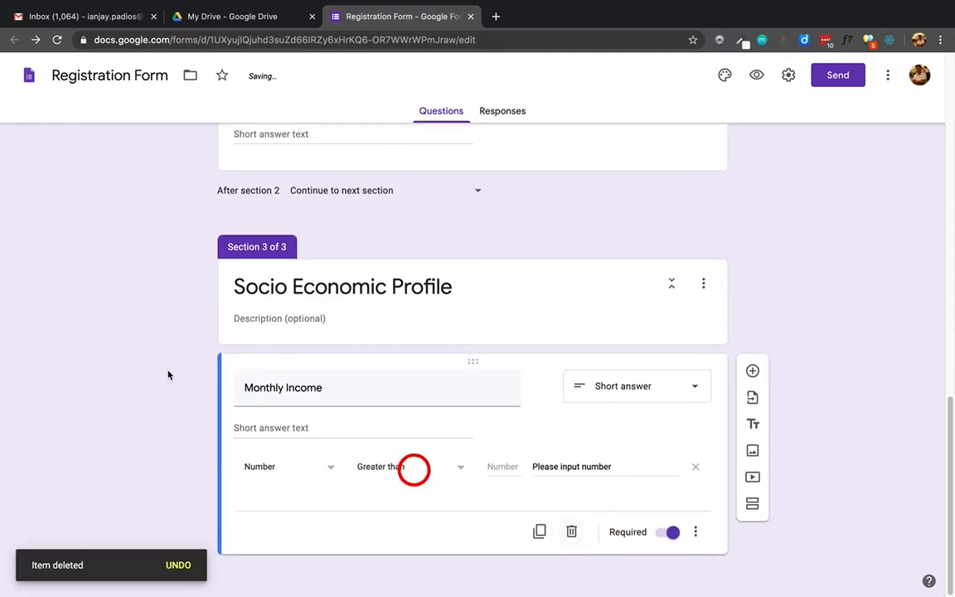
- Preview the form and fill in the First Name, Middle Name and Last Name questions with dummy text
{"action": "scroll", "coordinate": [168, 368], "scroll_direction": "up", "scroll_amount": 5}
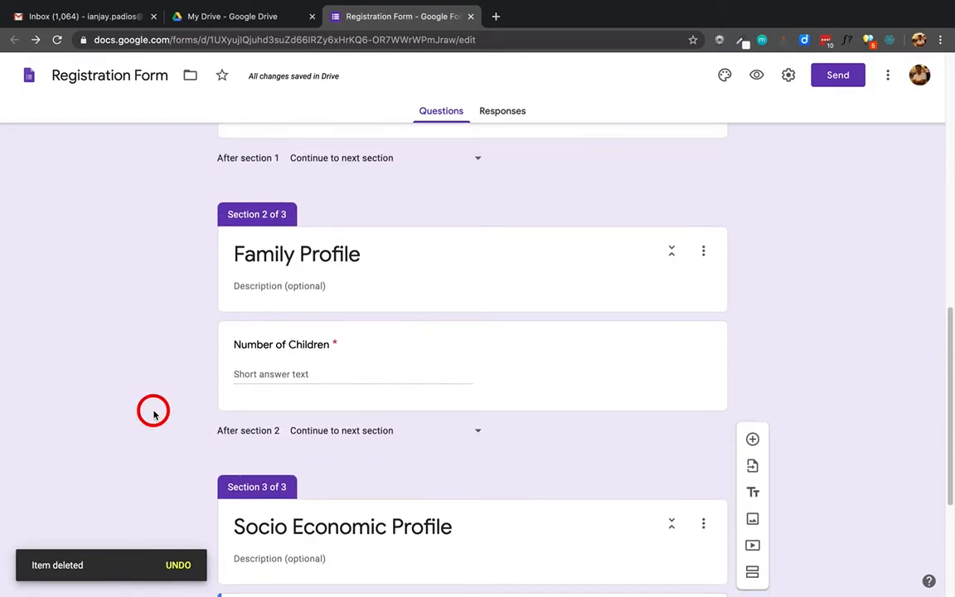
{"action": "scroll", "coordinate": [153, 415], "scroll_direction": "up", "scroll_amount": 10}
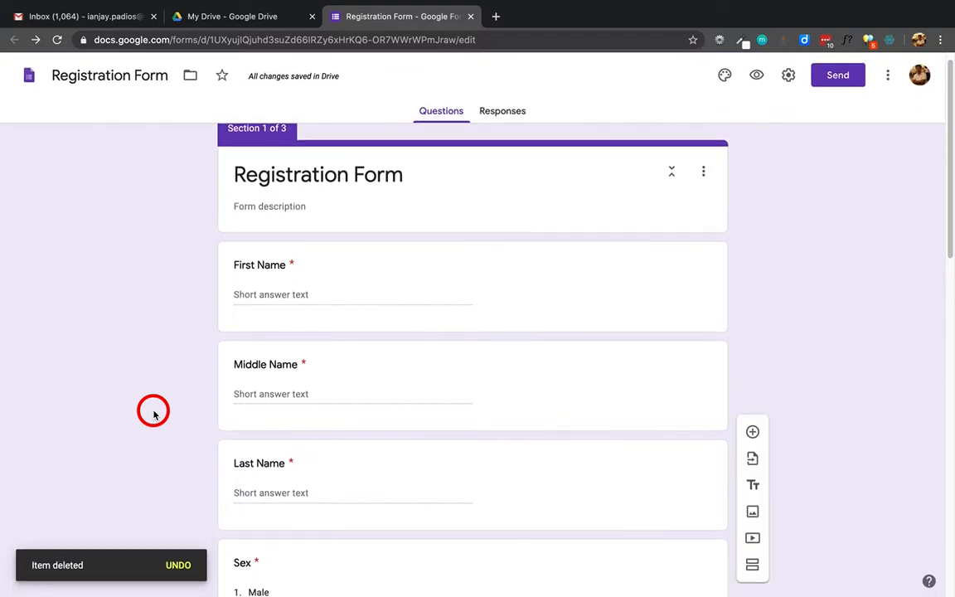
{"action": "scroll", "coordinate": [153, 415], "scroll_direction": "down", "scroll_amount": 10}
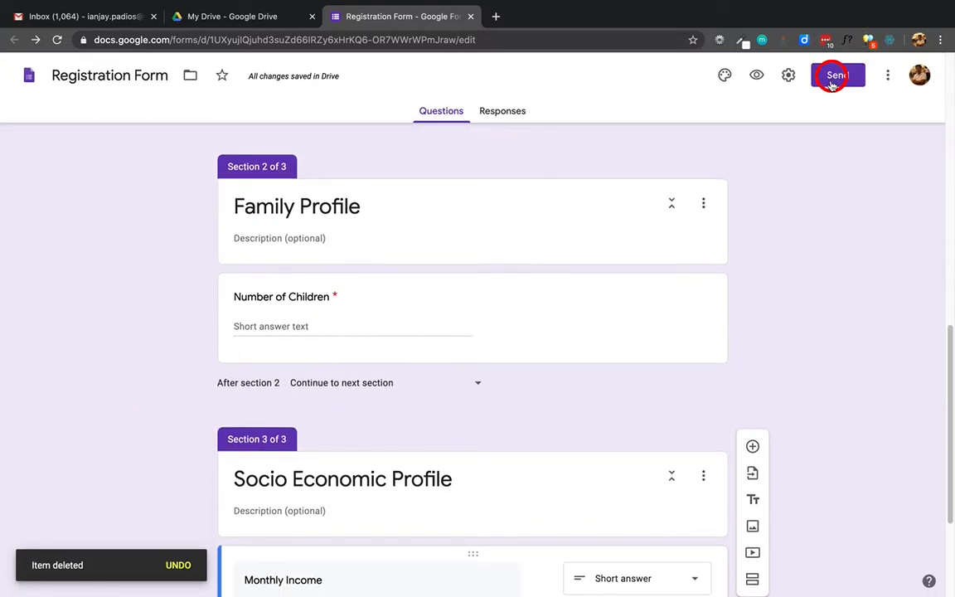
{"action": "left_click", "coordinate": [756, 75]}
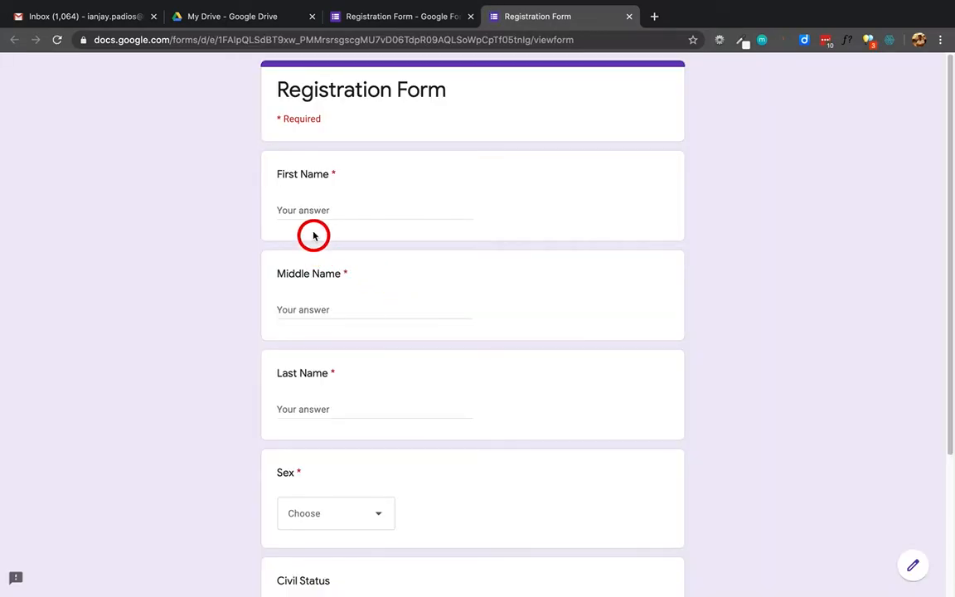
{"action": "left_click", "coordinate": [308, 210]}
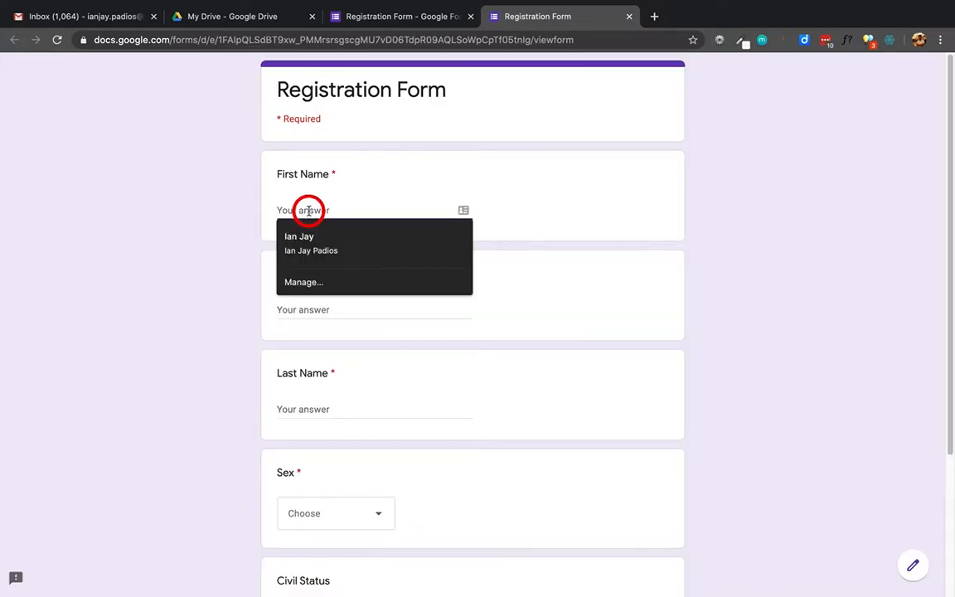
{"action": "type", "text": "fdfdfdfdf"}
{"action": "left_click", "coordinate": [310, 310]}
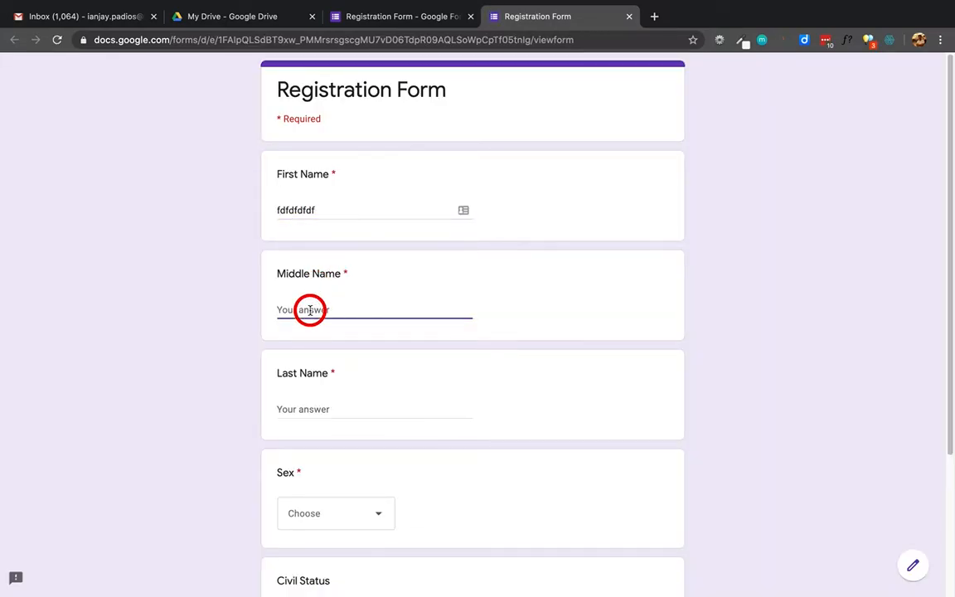
{"action": "type", "text": "fdfdfdfdfdfdf"}
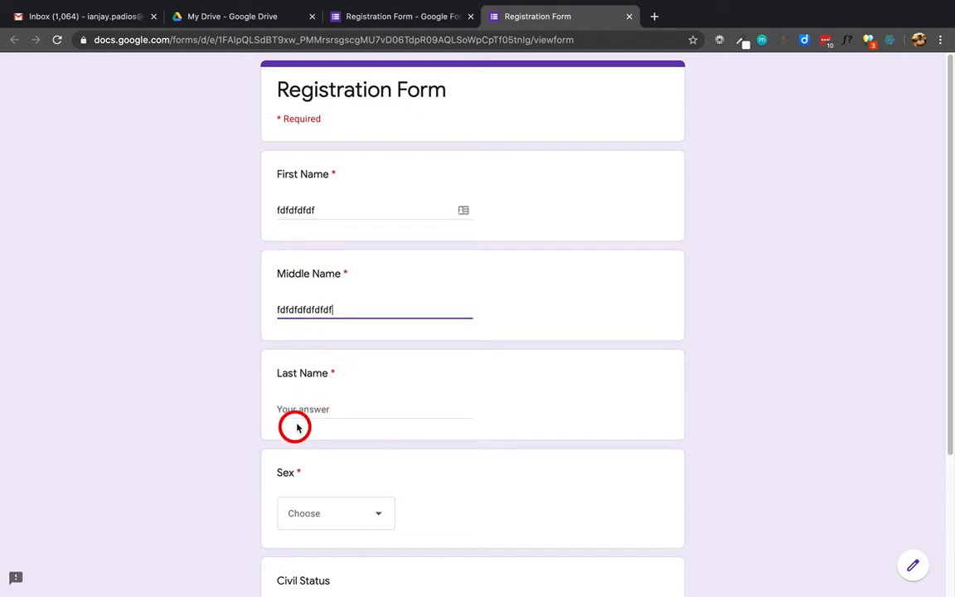
{"action": "left_click", "coordinate": [300, 411]}
{"action": "type", "text": "fdfdfdf"}
- Choose Male for Sex and Married for Civil Status in the preview, and continue to the Family Profile section
{"action": "scroll", "coordinate": [149, 368], "scroll_direction": "down", "scroll_amount": 3}
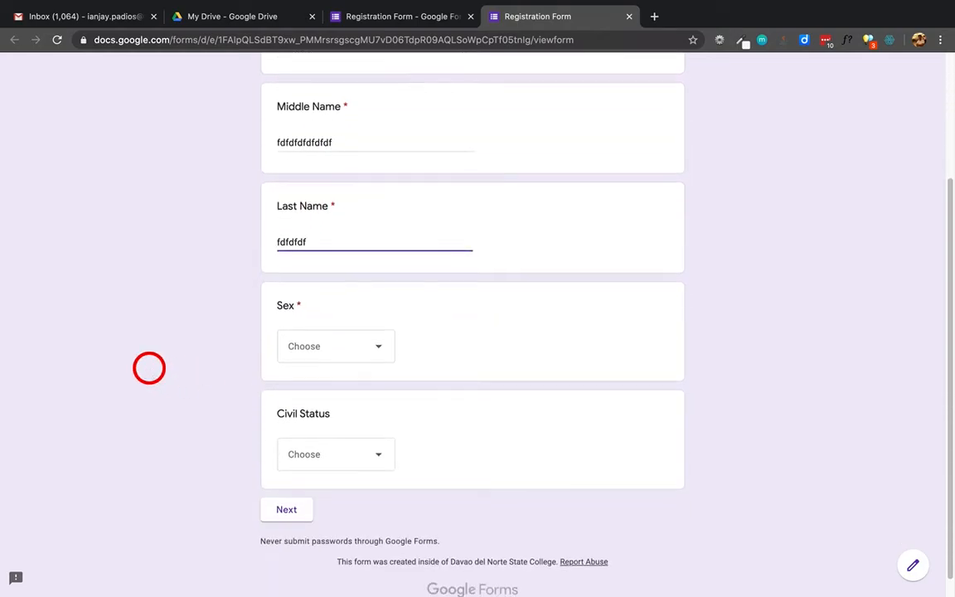
{"action": "left_click", "coordinate": [332, 319]}
{"action": "left_click", "coordinate": [293, 371]}
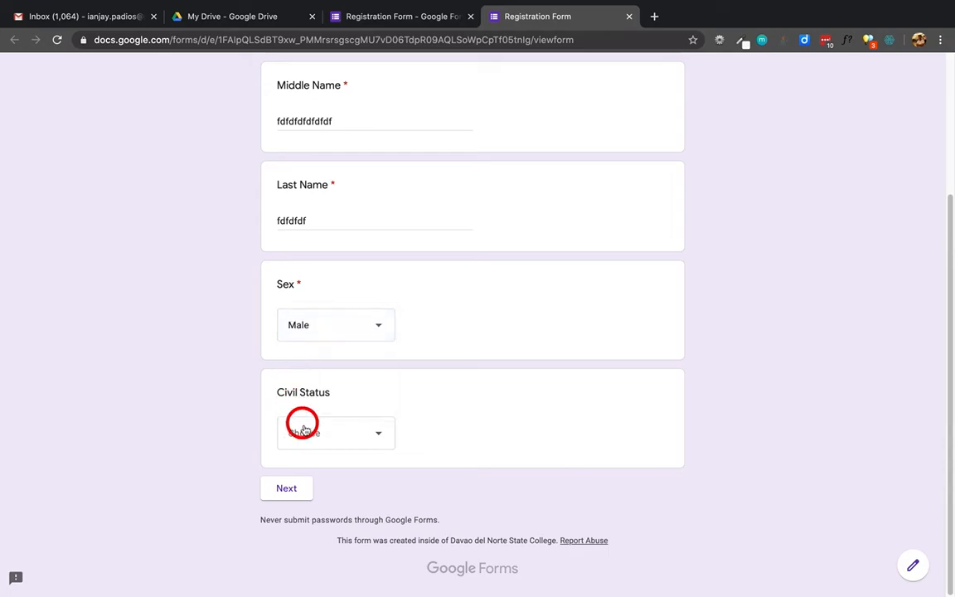
{"action": "left_click", "coordinate": [301, 425]}
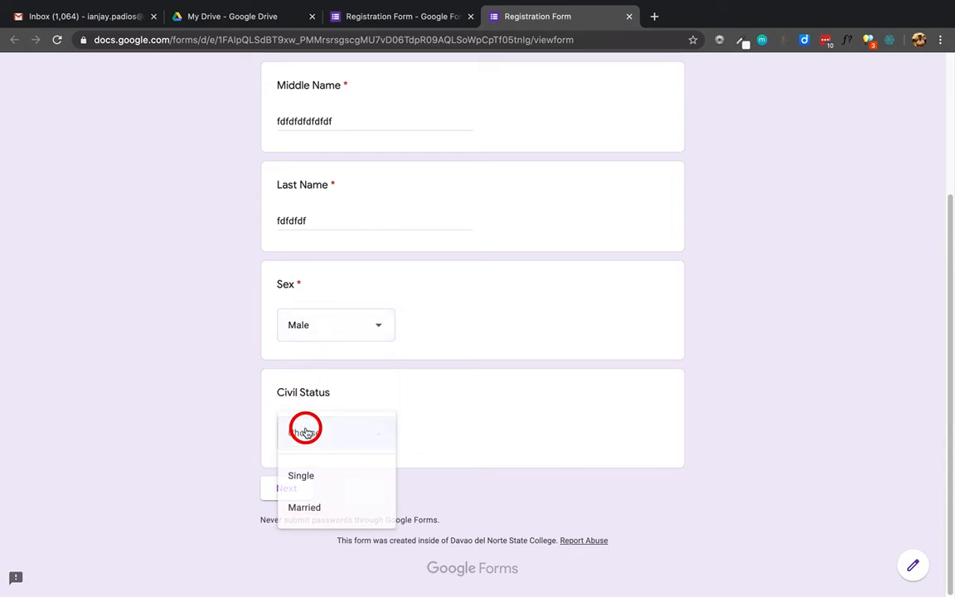
{"action": "left_click", "coordinate": [300, 507]}
{"action": "left_click", "coordinate": [285, 489]}
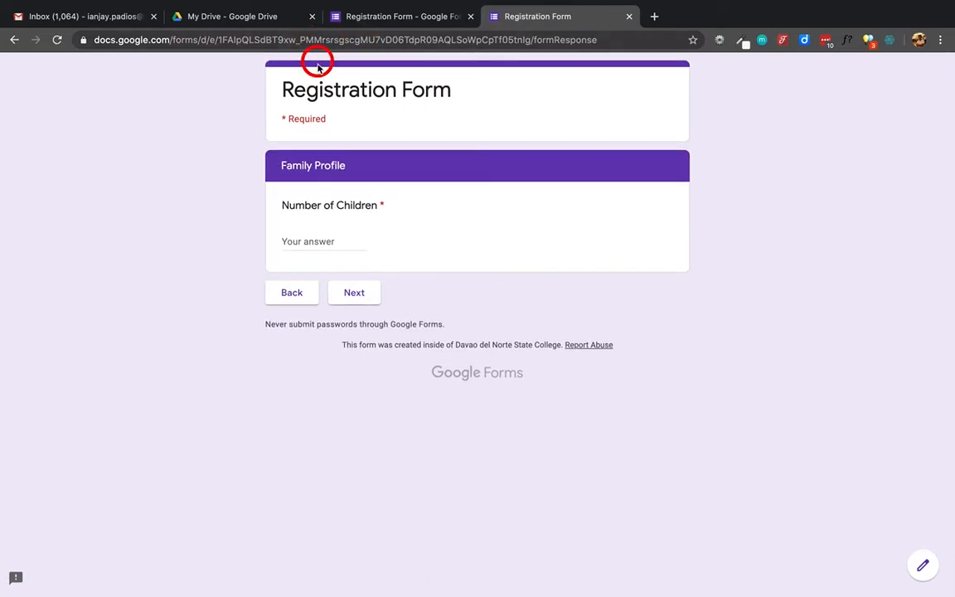
- Answer Number of Children with 23 and continue to the Socio Economic Profile section
{"action": "left_click", "coordinate": [306, 243]}
{"action": "type", "text": "23"}
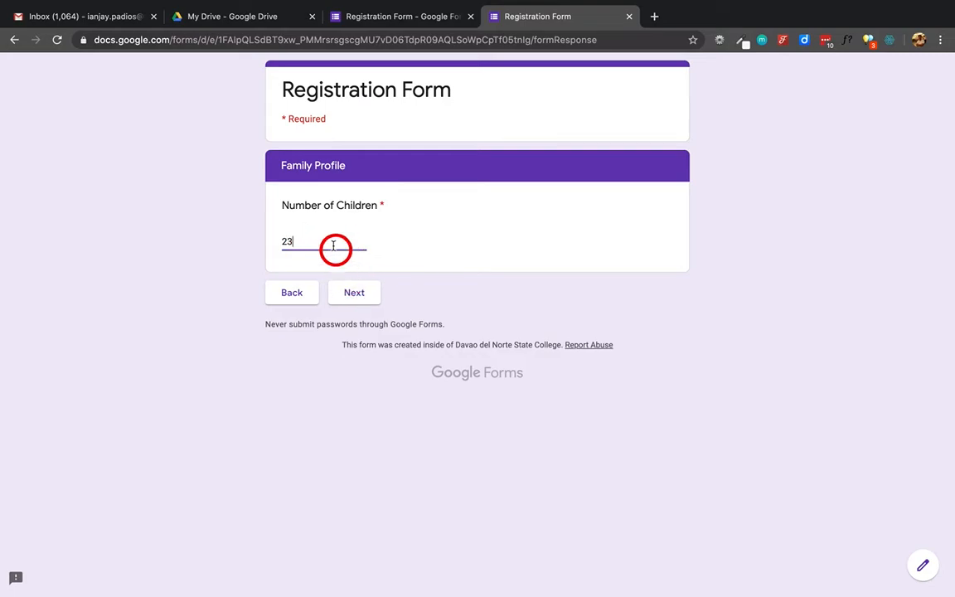
{"action": "left_click_drag", "start_coordinate": [257, 248], "coordinate": [252, 247]}
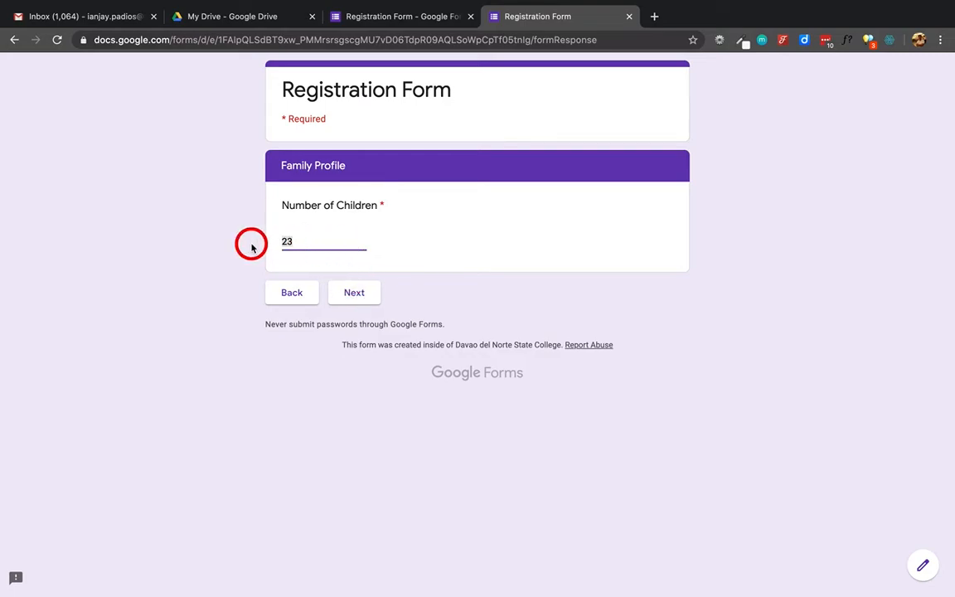
{"action": "left_click", "coordinate": [353, 292]}
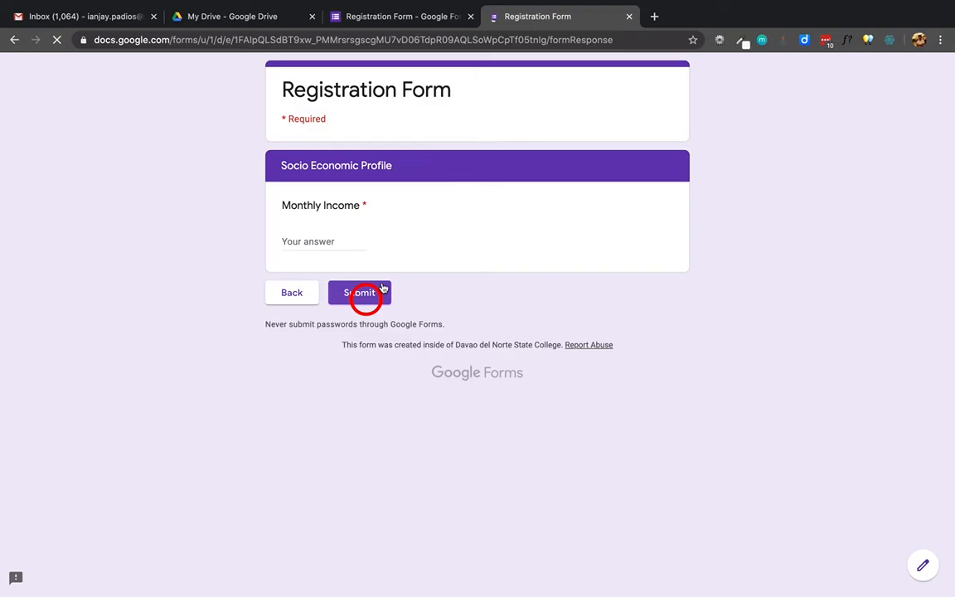
- Close the form preview without submitting the response, and return to the form editor
{"action": "left_click", "coordinate": [411, 16]}
{"action": "left_click", "coordinate": [629, 17]}
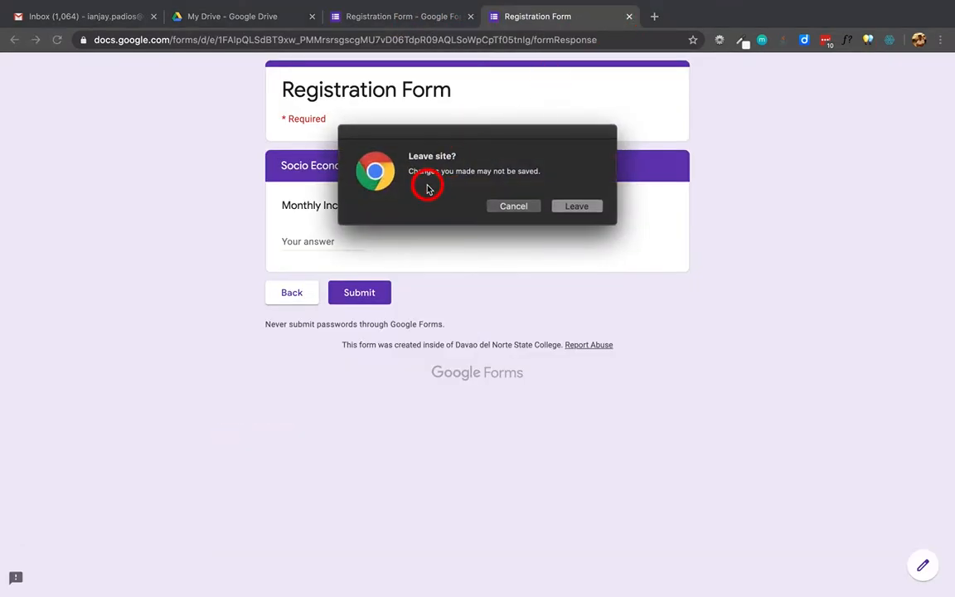
{"action": "left_click", "coordinate": [581, 206]}
- Examine the order of the sections and their questions in the editor, from Socio Economic Profile back to Civil Status
{"action": "scroll", "coordinate": [341, 294], "scroll_direction": "down", "scroll_amount": 3}
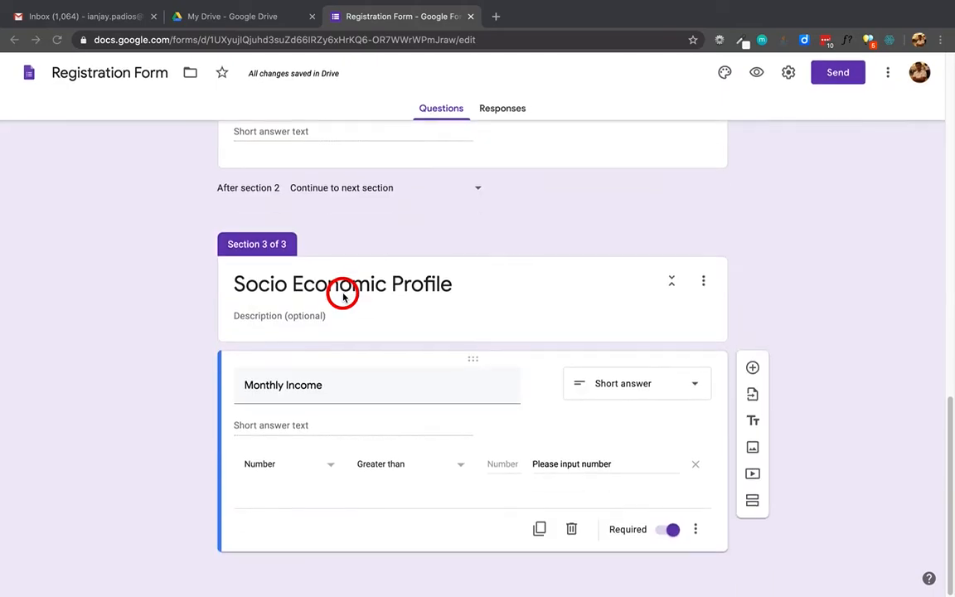
{"action": "scroll", "coordinate": [340, 292], "scroll_direction": "up", "scroll_amount": 3}
{"action": "scroll", "coordinate": [344, 297], "scroll_direction": "up", "scroll_amount": 1}
{"action": "scroll", "coordinate": [343, 297], "scroll_direction": "down", "scroll_amount": 2}
{"action": "scroll", "coordinate": [344, 297], "scroll_direction": "up", "scroll_amount": 2}
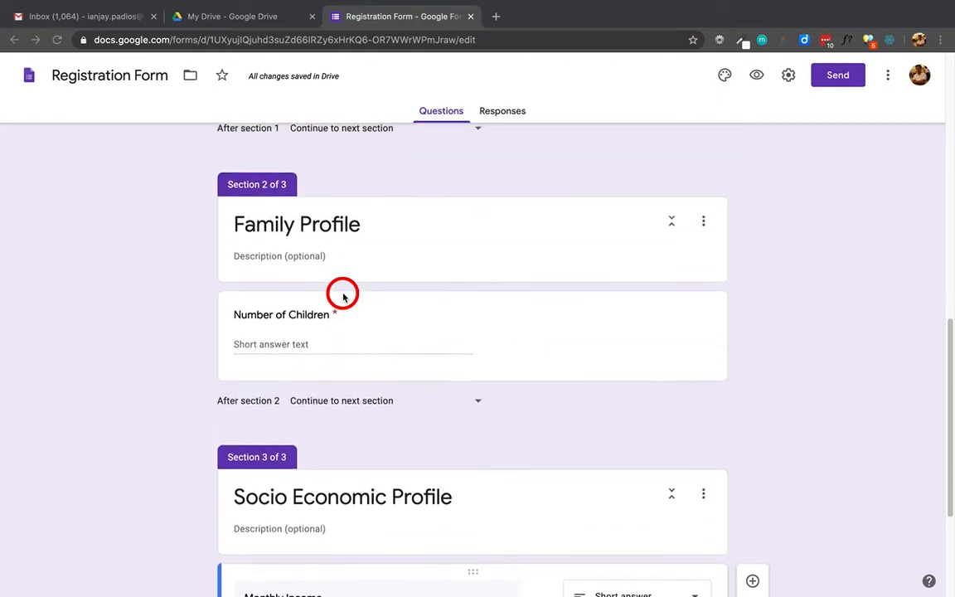
{"action": "scroll", "coordinate": [343, 297], "scroll_direction": "up", "scroll_amount": 1}
{"action": "scroll", "coordinate": [343, 298], "scroll_direction": "down", "scroll_amount": 1}
{"action": "scroll", "coordinate": [343, 300], "scroll_direction": "up", "scroll_amount": 3}
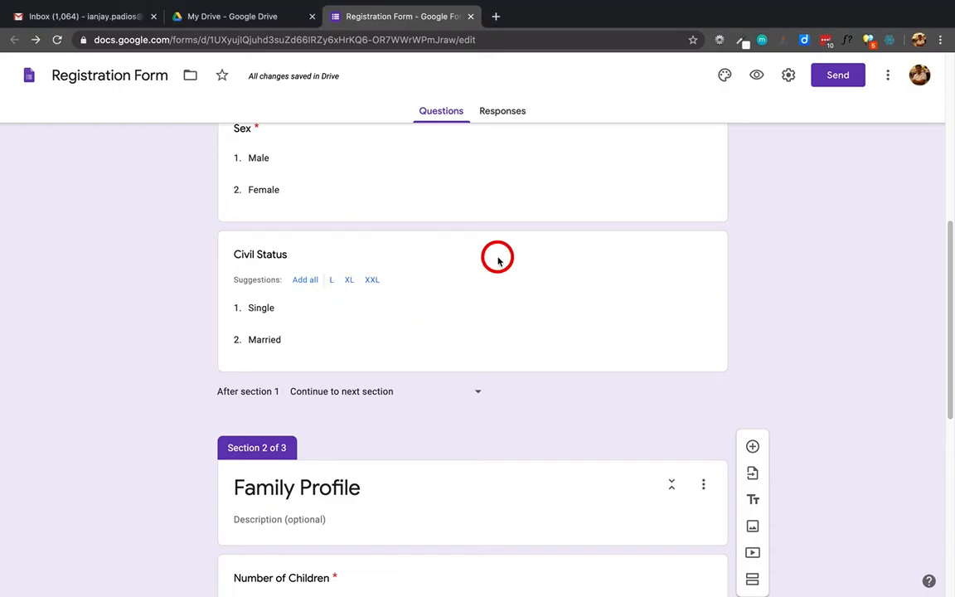
- Select the Civil Status question and open its additional options containing Go to section based on answer
{"action": "left_click", "coordinate": [342, 334]}
{"action": "left_click", "coordinate": [426, 405]}
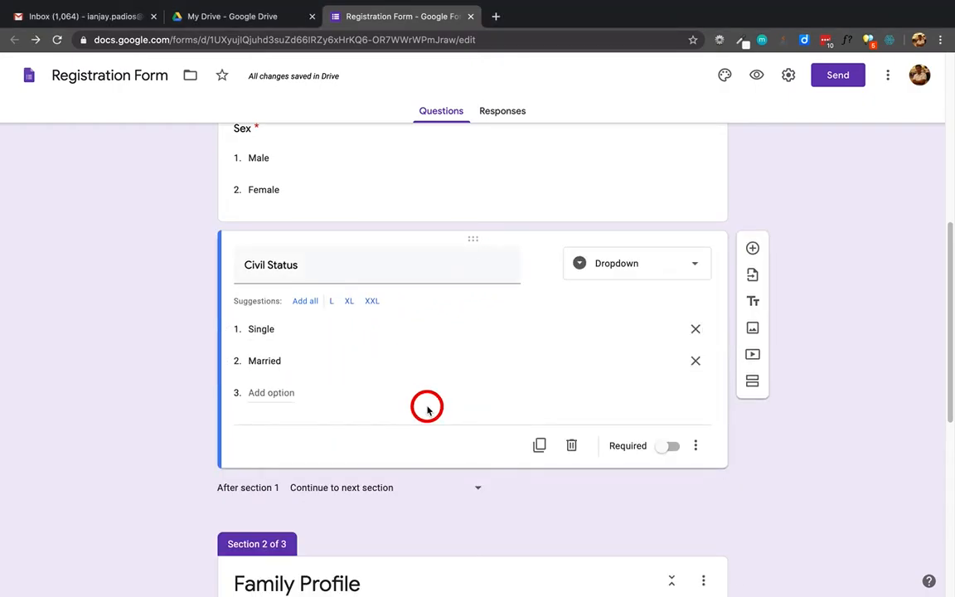
{"action": "left_click", "coordinate": [697, 446]}
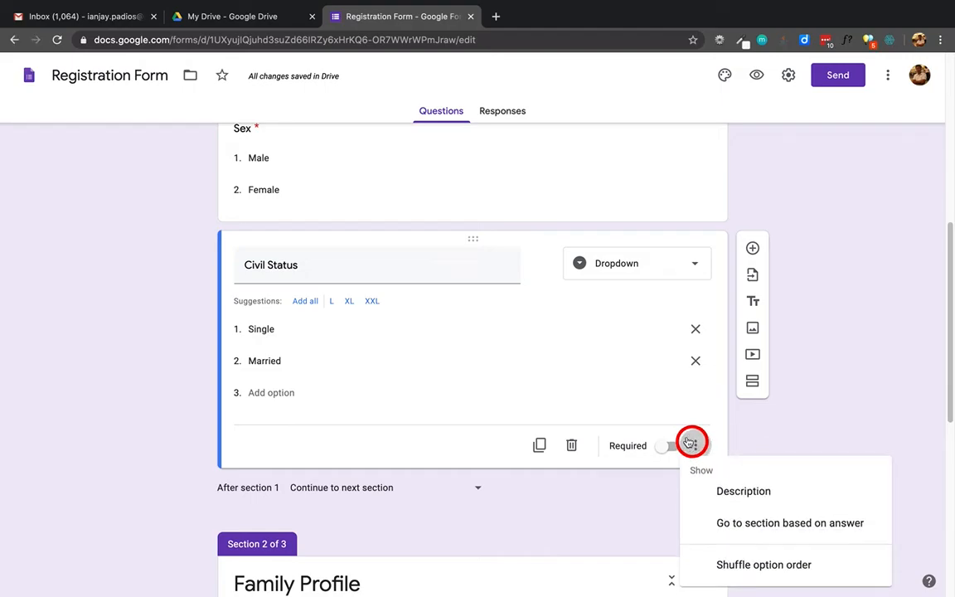
{"action": "left_click", "coordinate": [582, 351]}
{"action": "left_click", "coordinate": [546, 391]}
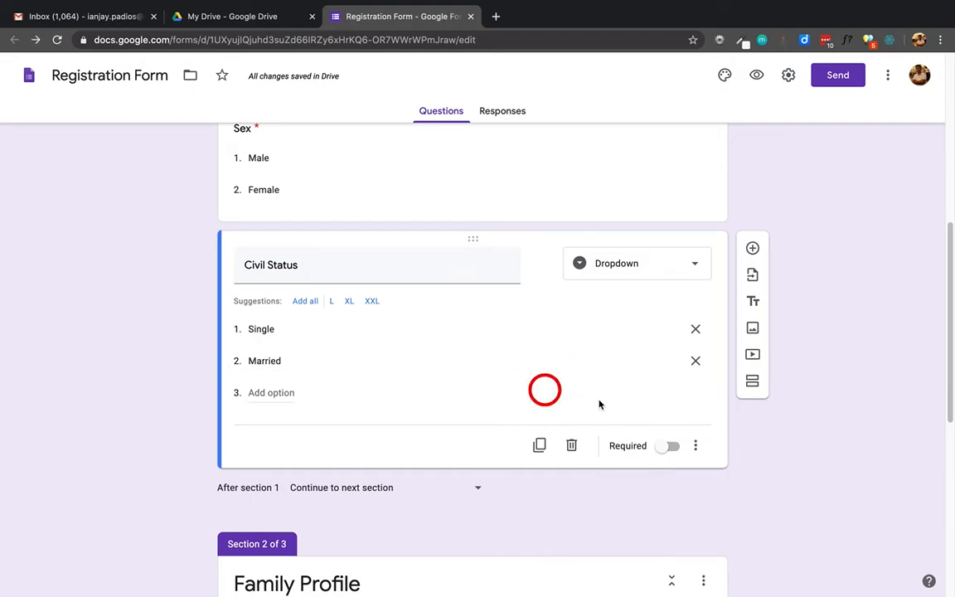
{"action": "left_click", "coordinate": [703, 446]}
{"action": "left_click", "coordinate": [479, 391]}
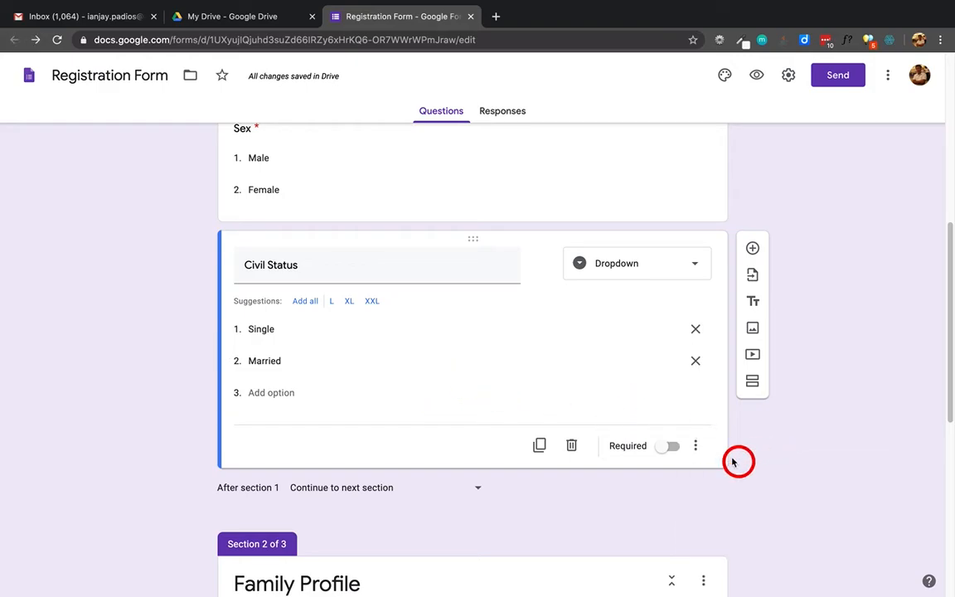
{"action": "left_click", "coordinate": [698, 446]}
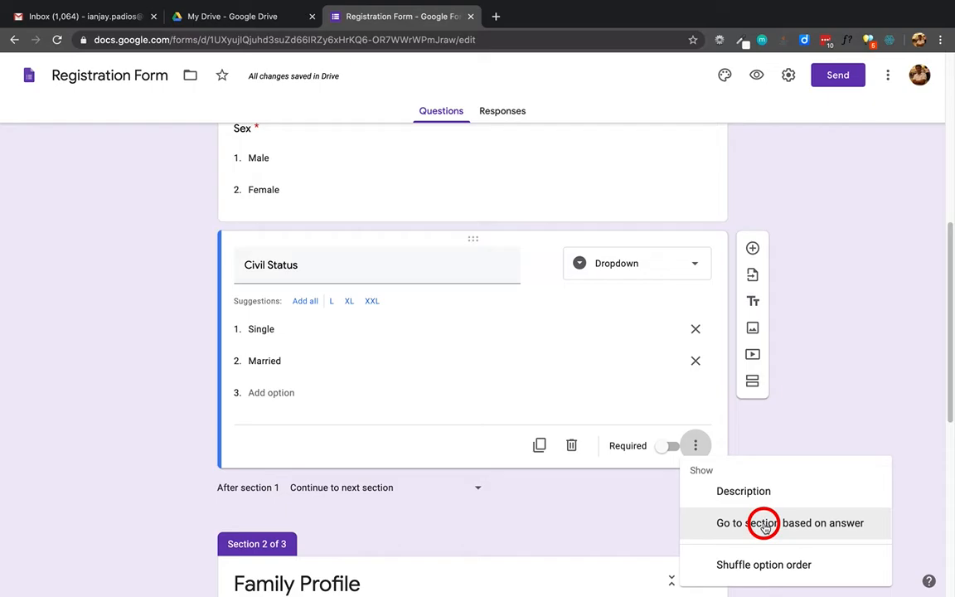
- Make the Civil Status question required and enable going to a section based on its answer
{"action": "scroll", "coordinate": [763, 522], "scroll_direction": "down", "scroll_amount": 1}
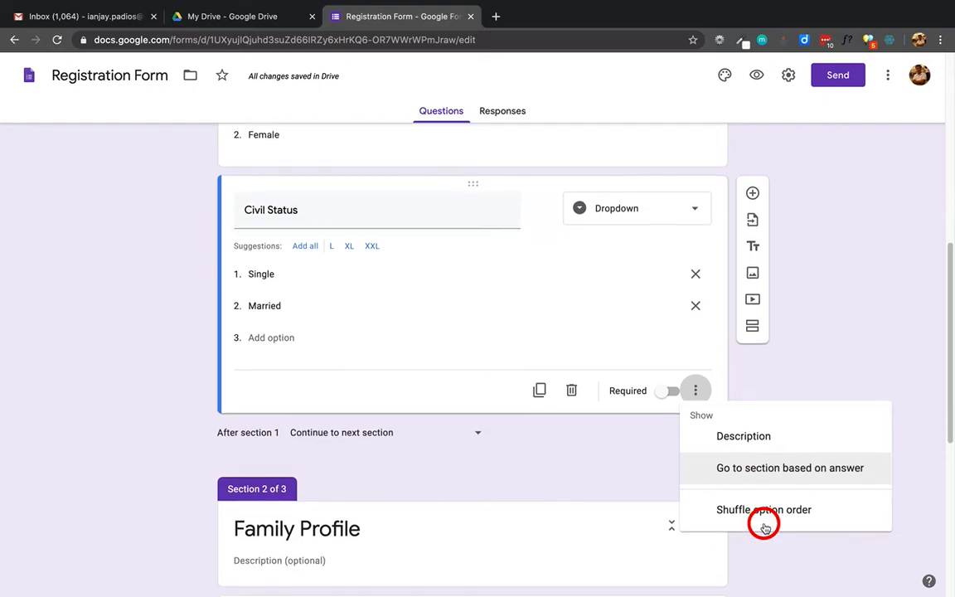
{"action": "scroll", "coordinate": [489, 360], "scroll_direction": "up", "scroll_amount": 1}
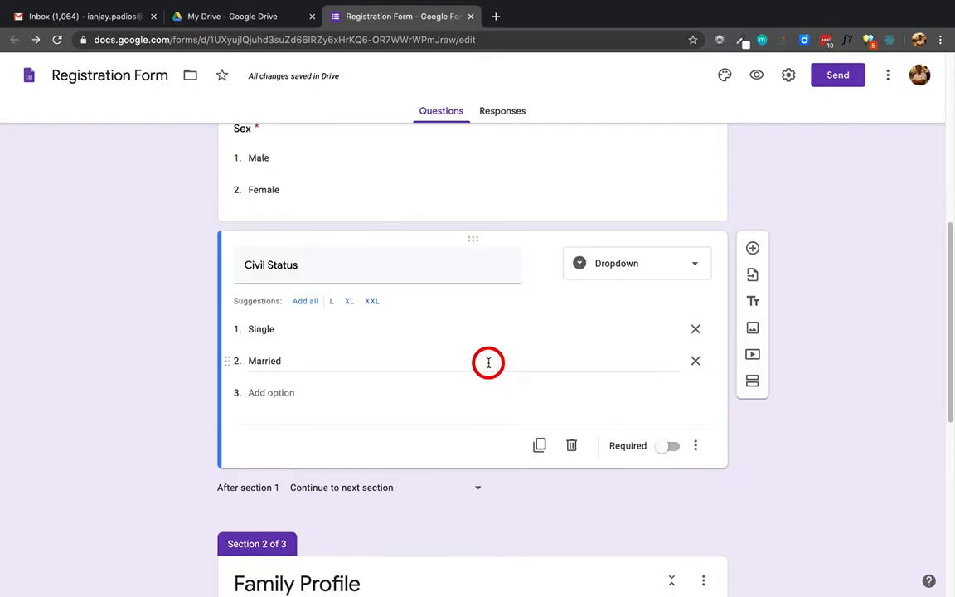
{"action": "left_click", "coordinate": [679, 450]}
{"action": "left_click", "coordinate": [672, 447]}
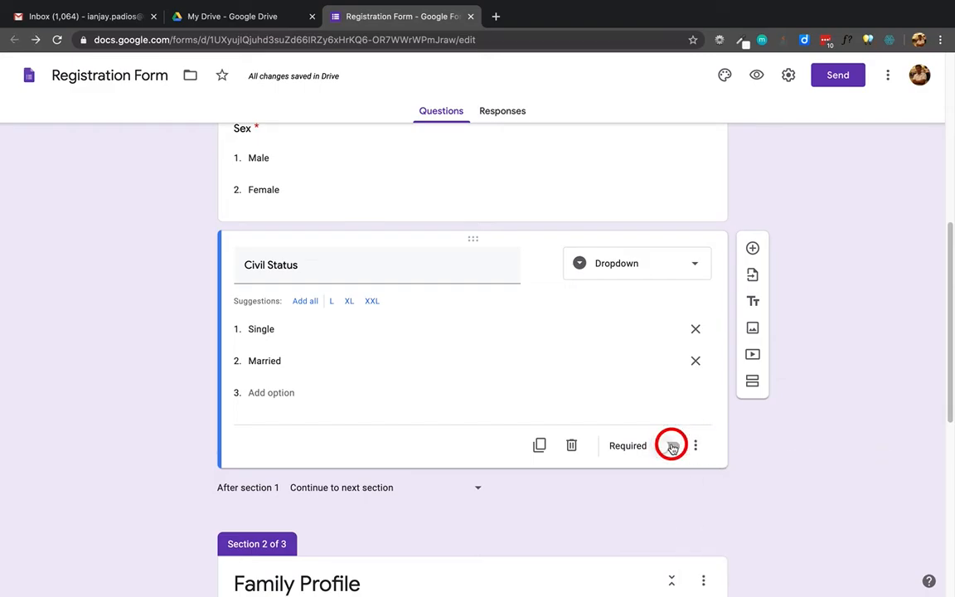
{"action": "left_click", "coordinate": [672, 448]}
{"action": "left_click", "coordinate": [695, 445]}
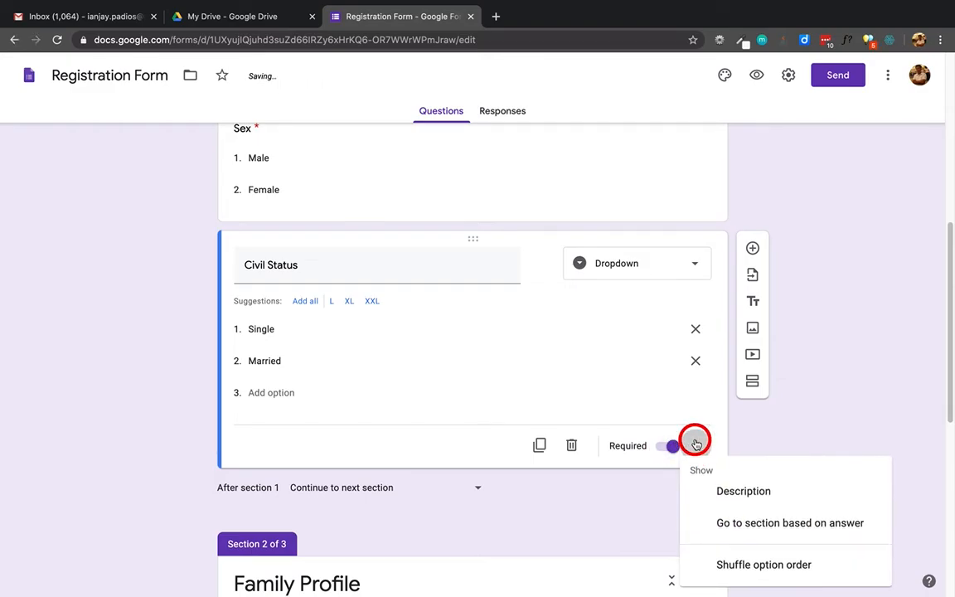
{"action": "left_click", "coordinate": [758, 525]}
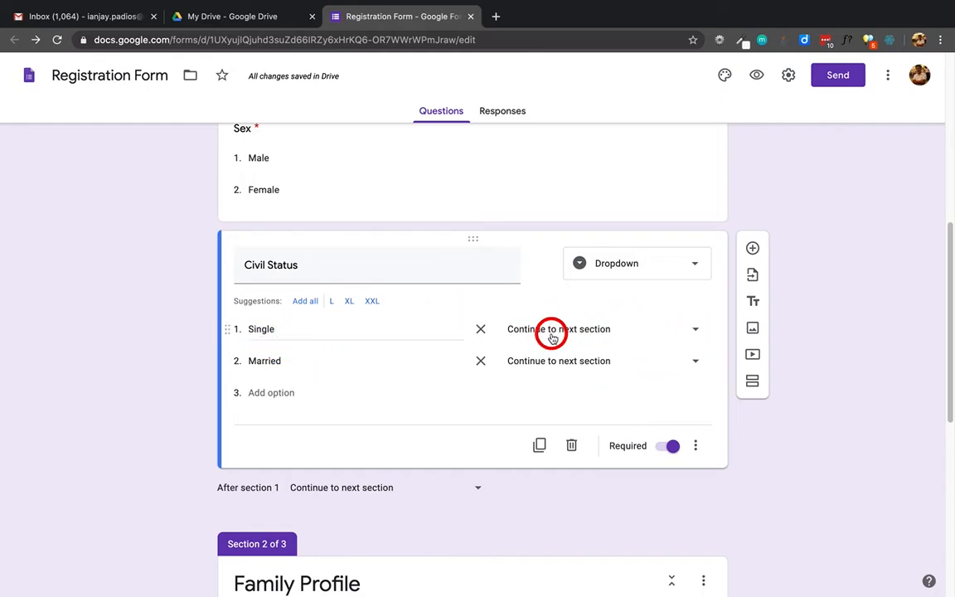
- Route the Single answer to section 3 (Socio Economic Profile) and the Married answer to section 2 (Family Profile)
{"action": "left_click", "coordinate": [696, 328]}
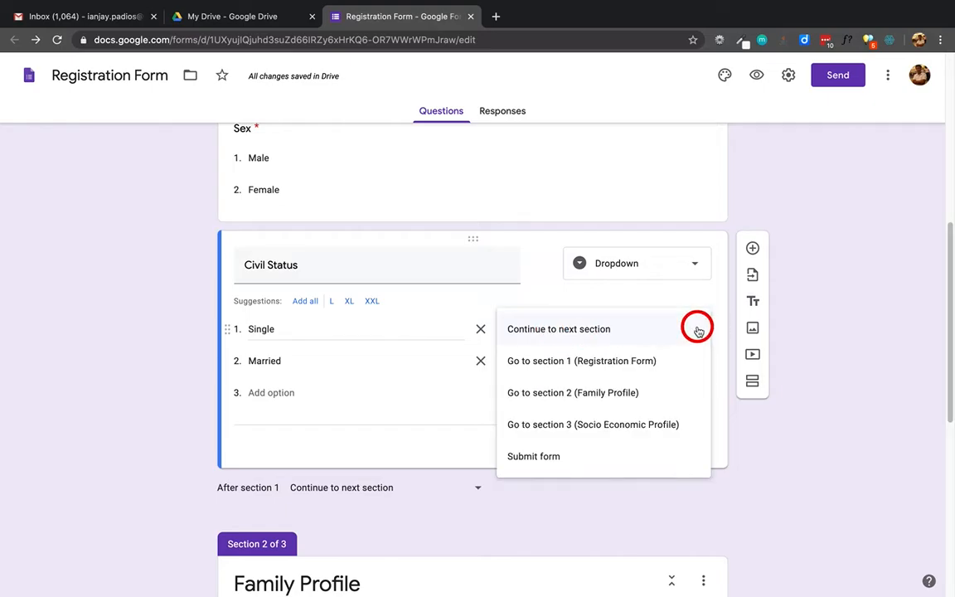
{"action": "left_click", "coordinate": [597, 427]}
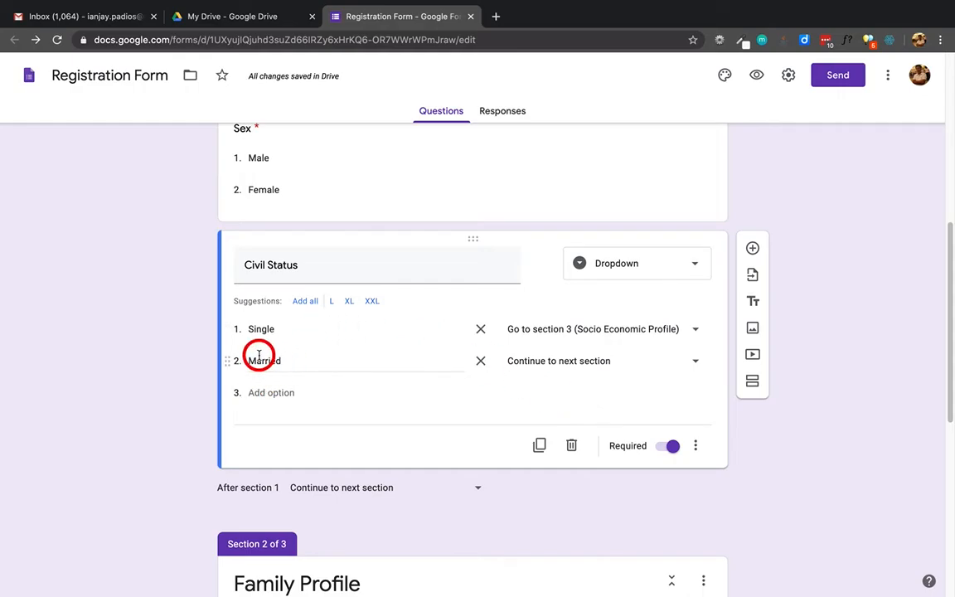
{"action": "left_click", "coordinate": [692, 359]}
{"action": "left_click", "coordinate": [539, 425]}
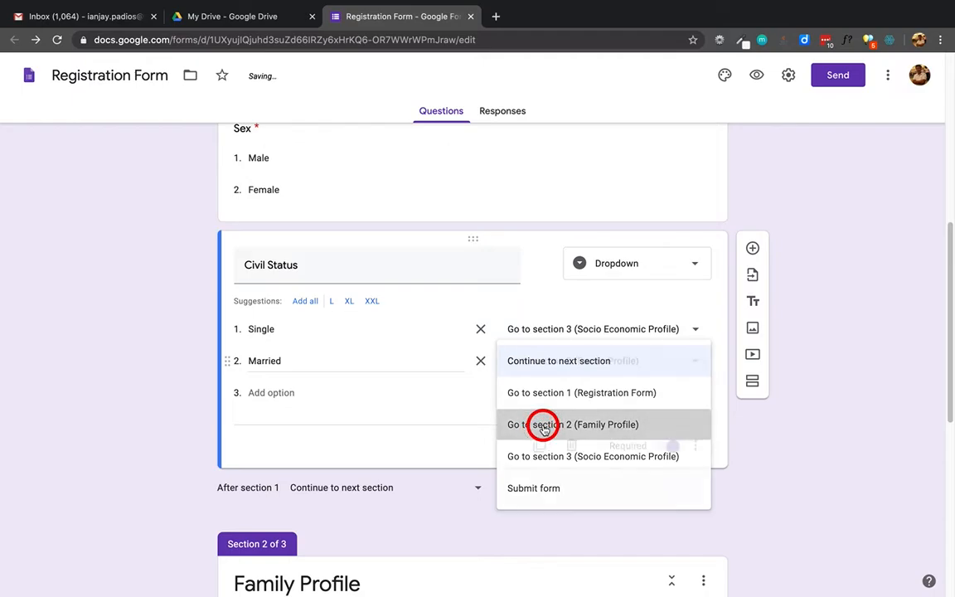
- Review the routing of the Single and Married answers against the Family Profile and Socio Economic Profile sections
{"action": "scroll", "coordinate": [543, 426], "scroll_direction": "down", "scroll_amount": 2}
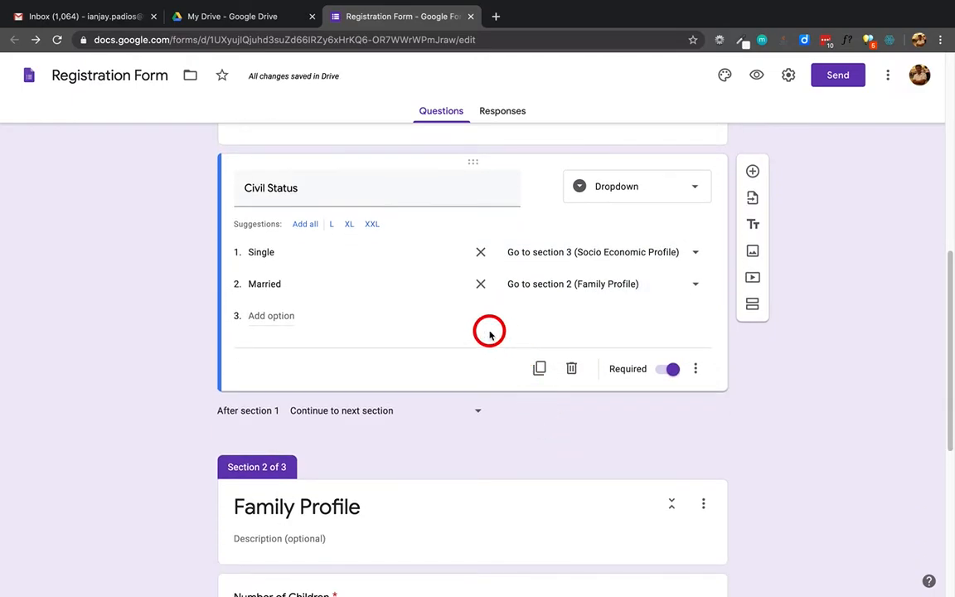
{"action": "left_click", "coordinate": [254, 250]}
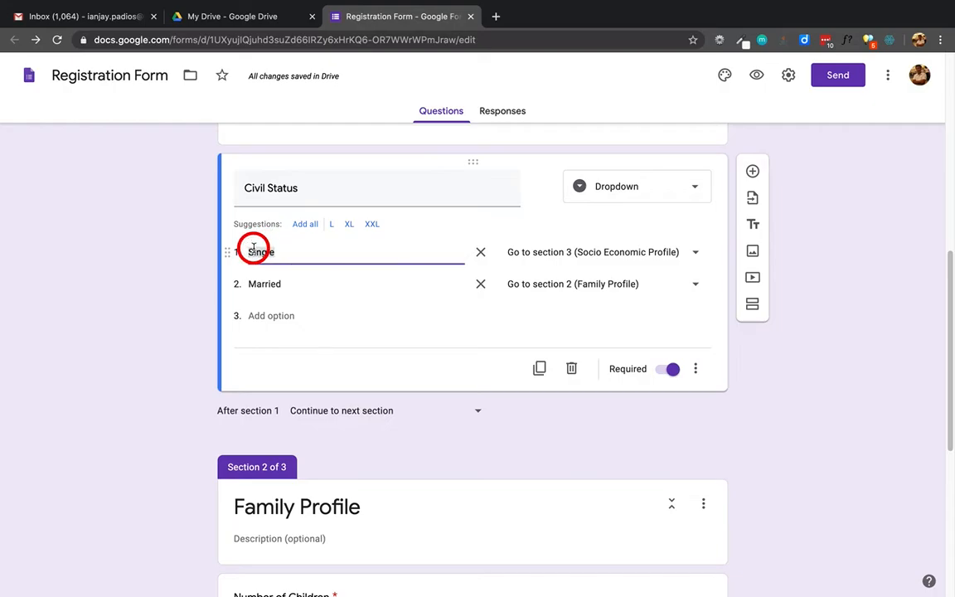
{"action": "left_click", "coordinate": [632, 251]}
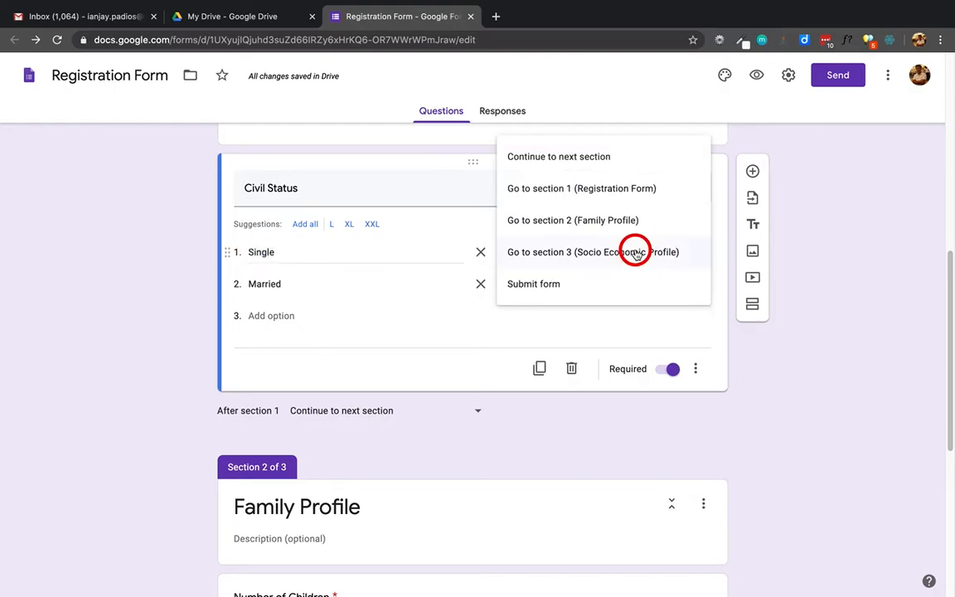
{"action": "left_click", "coordinate": [592, 252]}
{"action": "scroll", "coordinate": [269, 386], "scroll_direction": "down", "scroll_amount": 8}
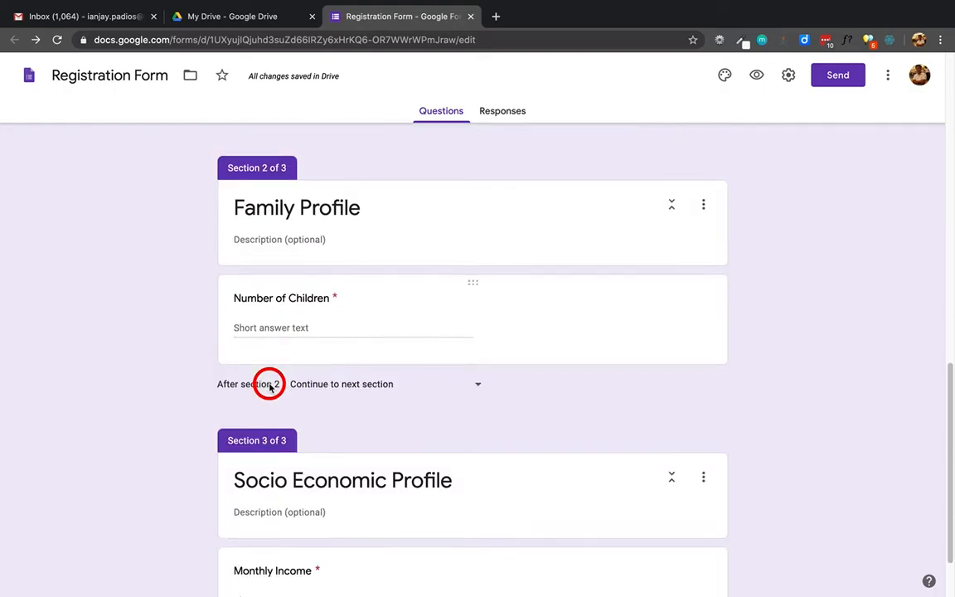
{"action": "scroll", "coordinate": [269, 385], "scroll_direction": "down", "scroll_amount": 2}
{"action": "scroll", "coordinate": [356, 423], "scroll_direction": "up", "scroll_amount": 4}
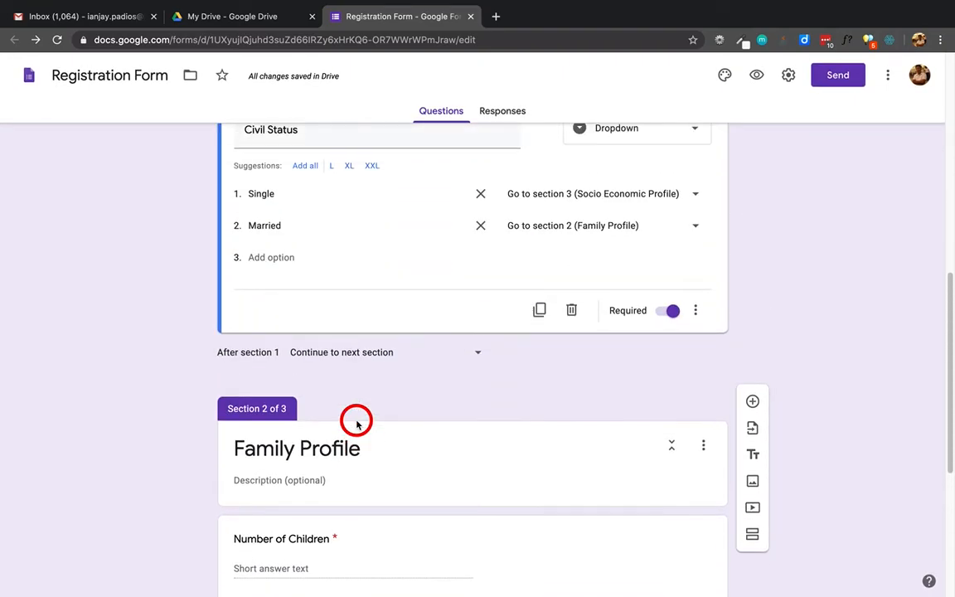
{"action": "left_click", "coordinate": [258, 237]}
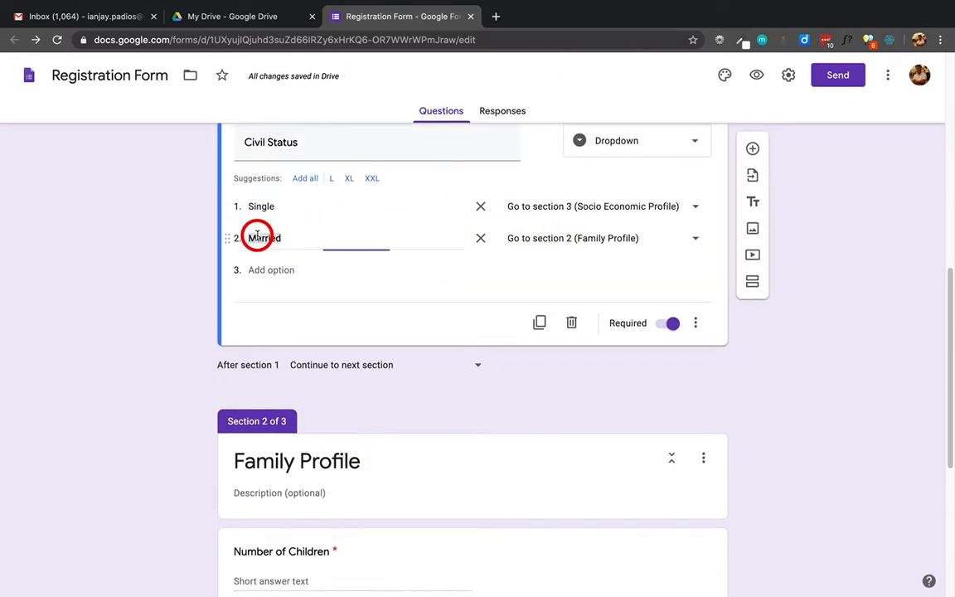
{"action": "scroll", "coordinate": [458, 355], "scroll_direction": "down", "scroll_amount": 2}
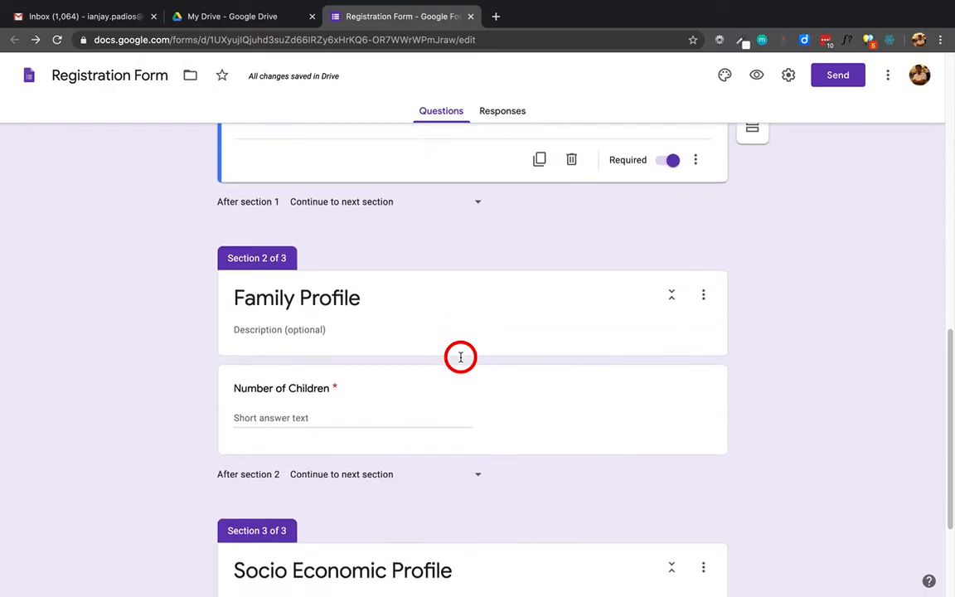
{"action": "left_click", "coordinate": [278, 421]}
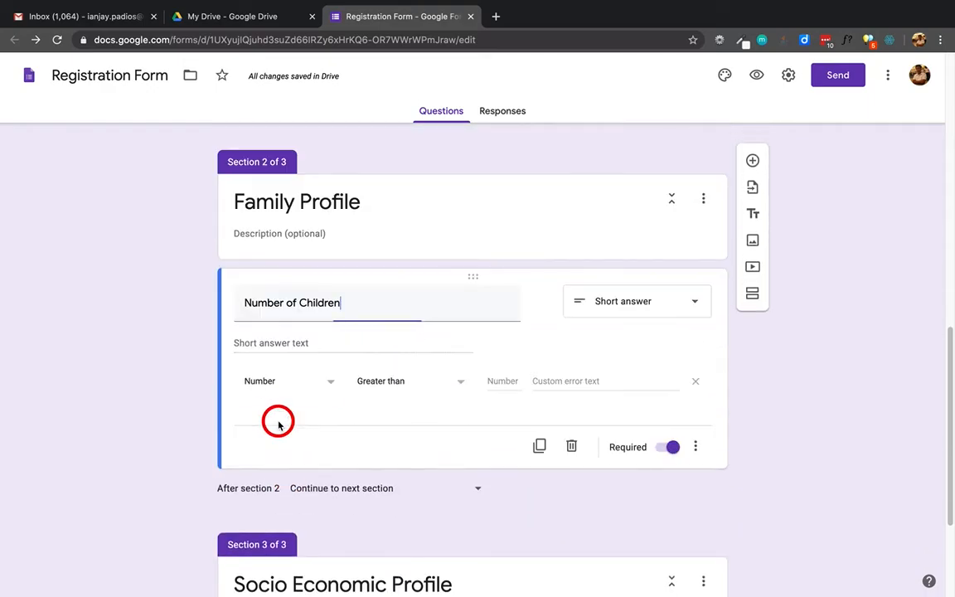
{"action": "scroll", "coordinate": [77, 362], "scroll_direction": "up", "scroll_amount": 4}
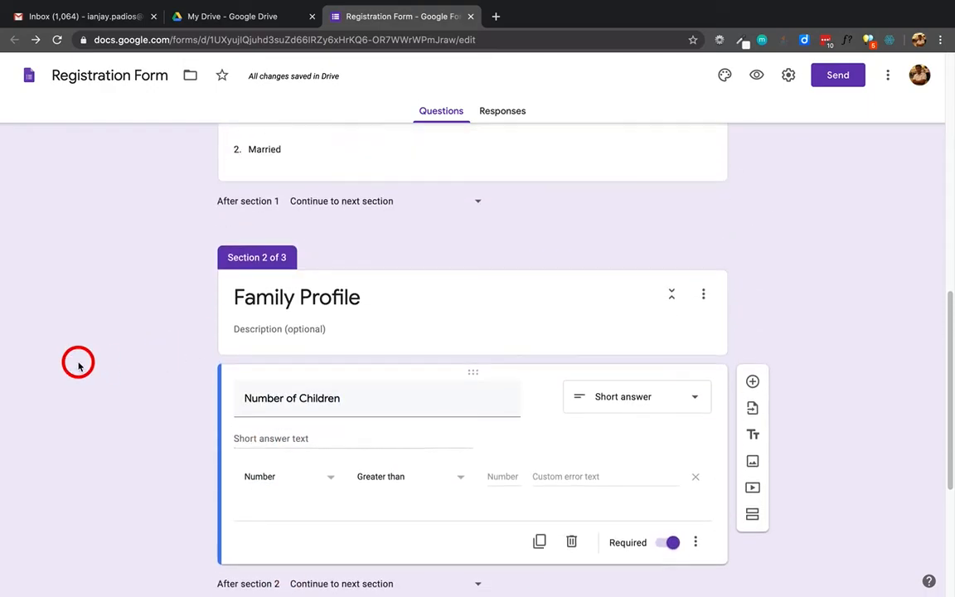
- Turn answer-based section navigation for the Civil Status question off and on again
{"action": "left_click", "coordinate": [473, 363]}
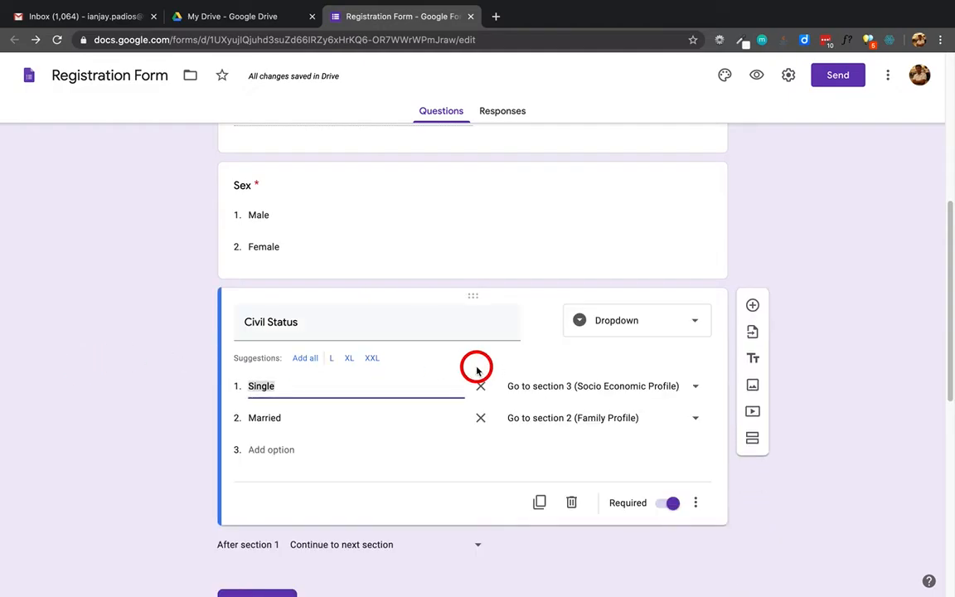
{"action": "left_click", "coordinate": [699, 503]}
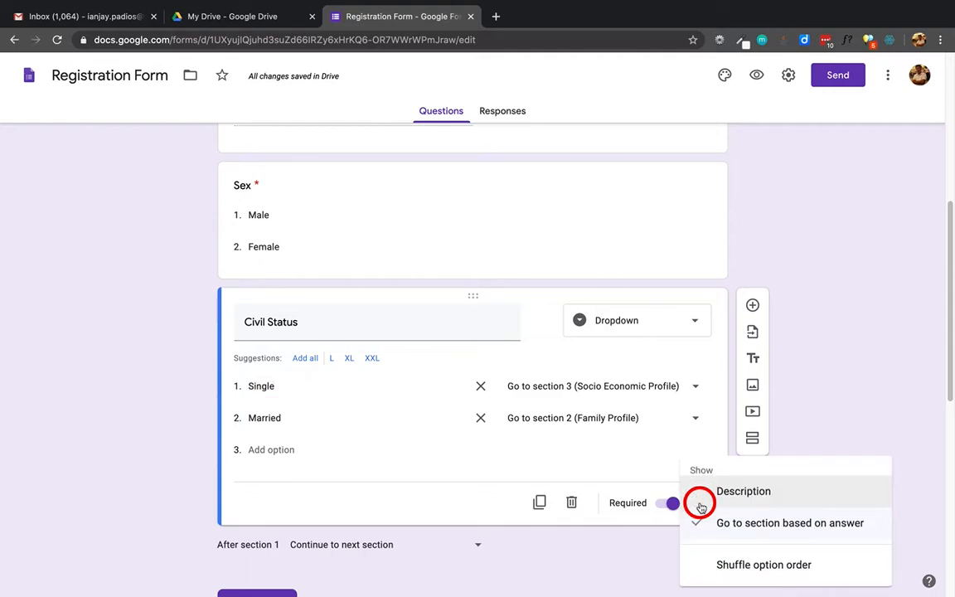
{"action": "left_click", "coordinate": [746, 524]}
{"action": "left_click", "coordinate": [699, 503]}
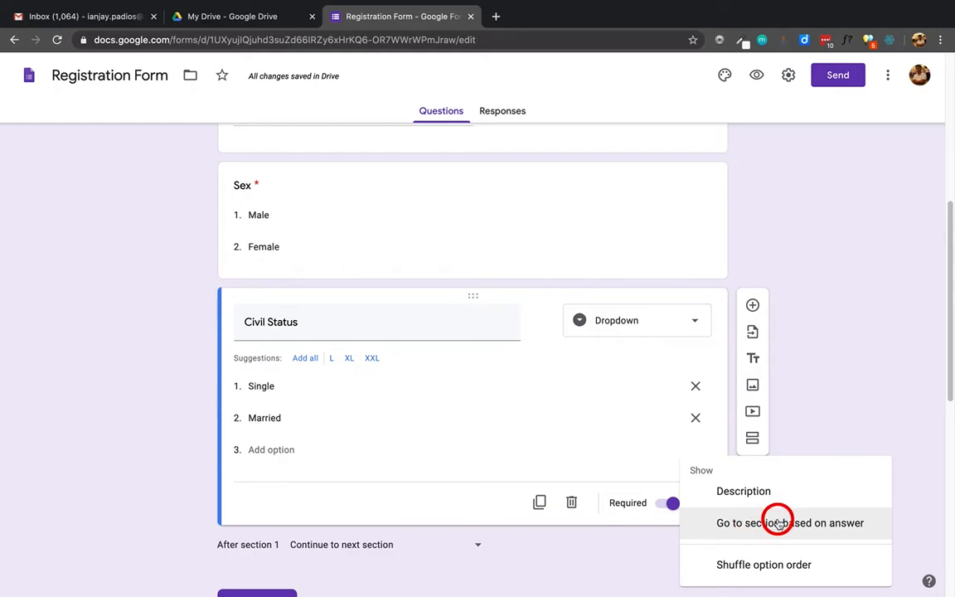
{"action": "left_click", "coordinate": [779, 523]}
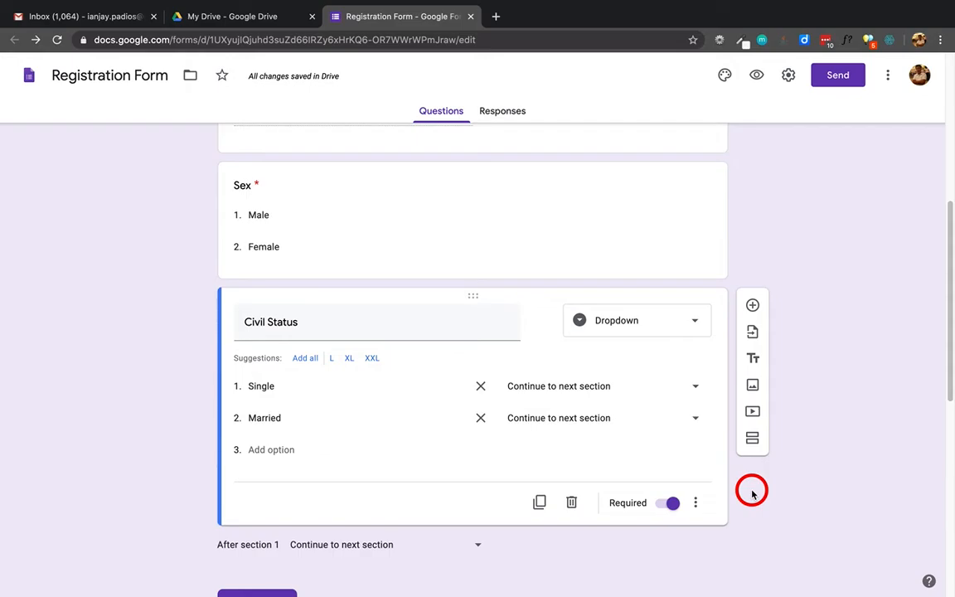
- Send Single respondents of the Civil Status question to section 3 (Socio Economic Profile) and Married respondents to section 2 (Family Profile)
{"action": "left_click", "coordinate": [655, 387]}
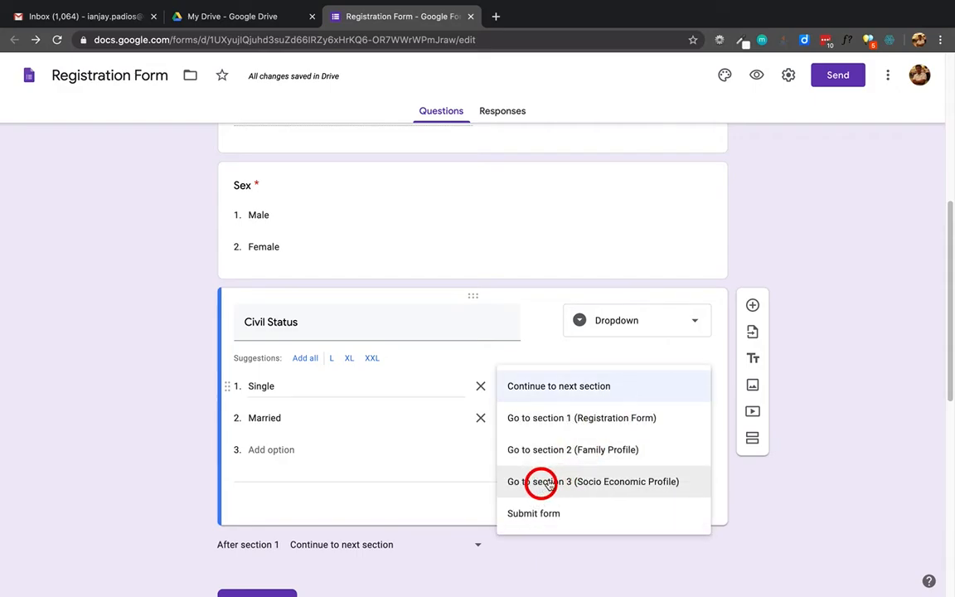
{"action": "left_click", "coordinate": [578, 482]}
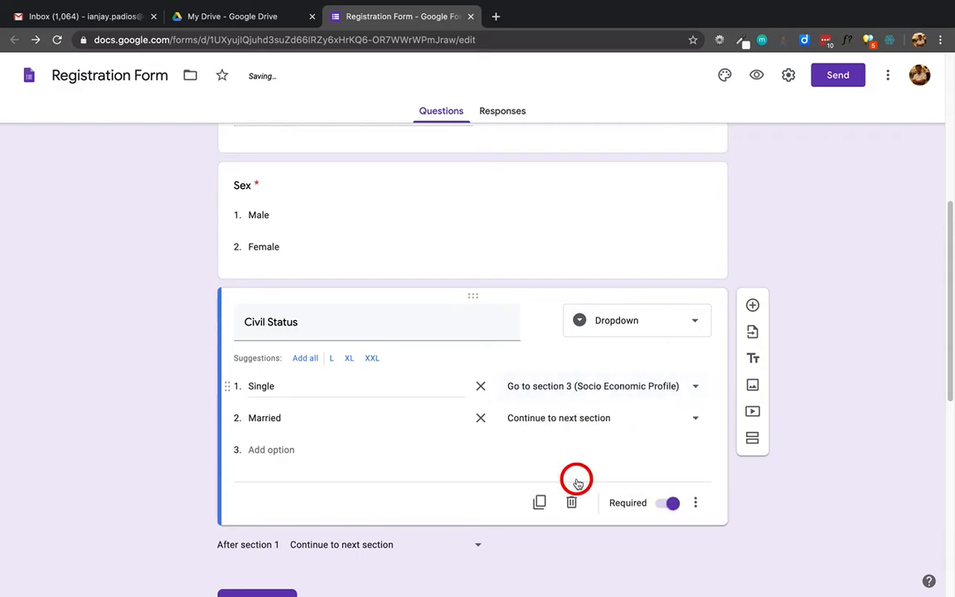
{"action": "left_click", "coordinate": [669, 417]}
{"action": "left_click", "coordinate": [549, 496]}
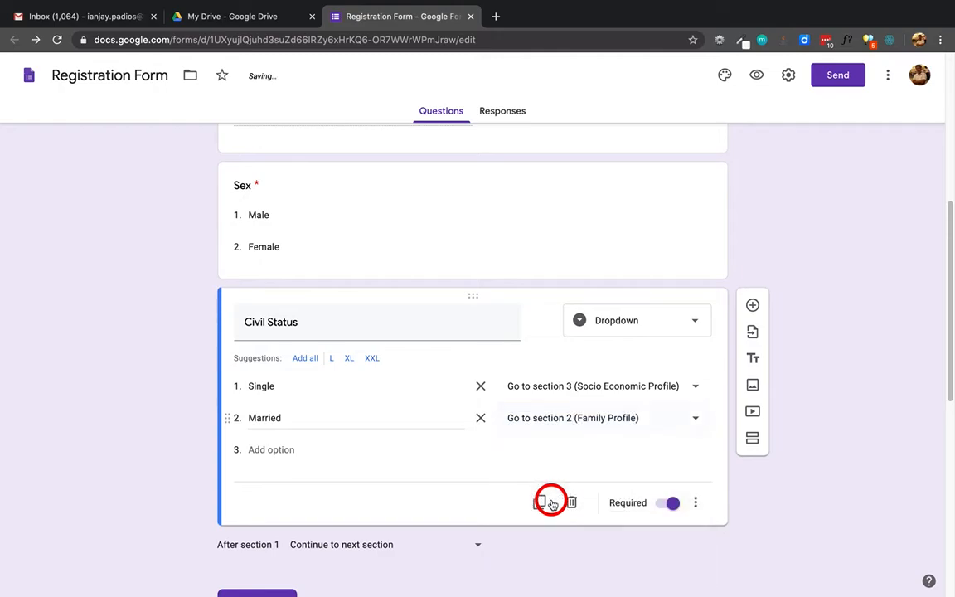
- Preview the form and enter dfdfdfdf, fdfdfdf and fdfdfd as the first, middle and last names
{"action": "scroll", "coordinate": [860, 476], "scroll_direction": "up", "scroll_amount": 5}
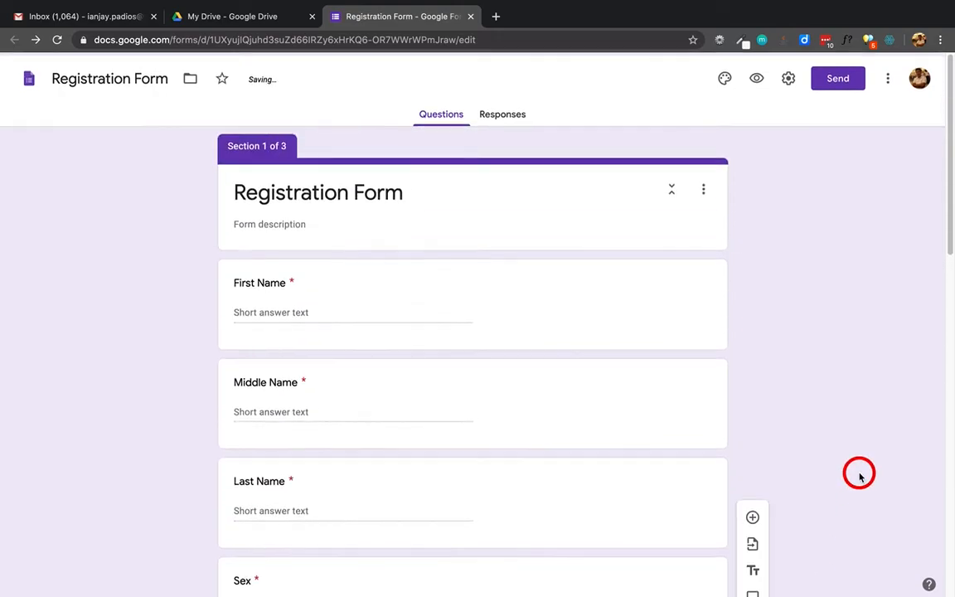
{"action": "left_click", "coordinate": [758, 77]}
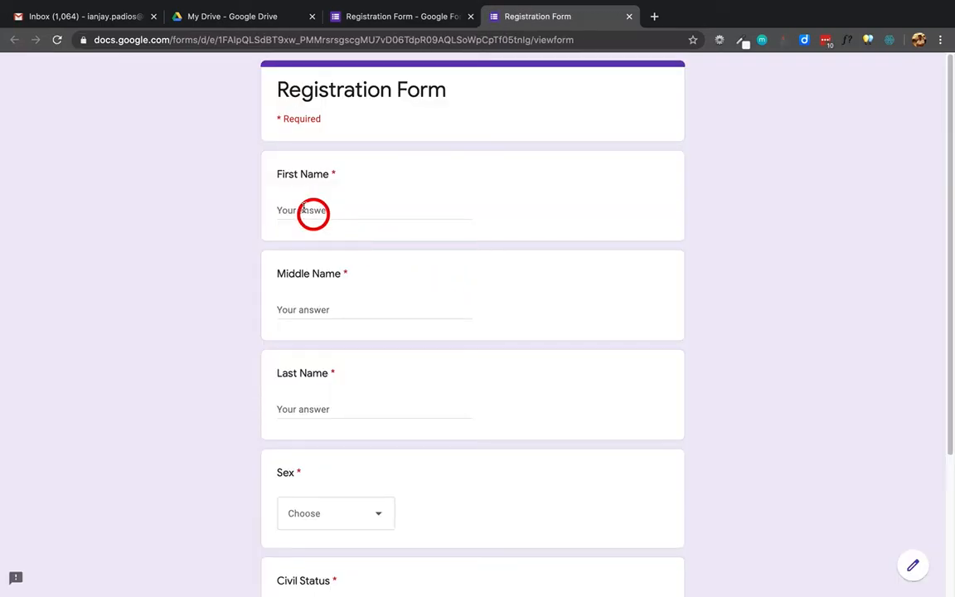
{"action": "left_click", "coordinate": [302, 208]}
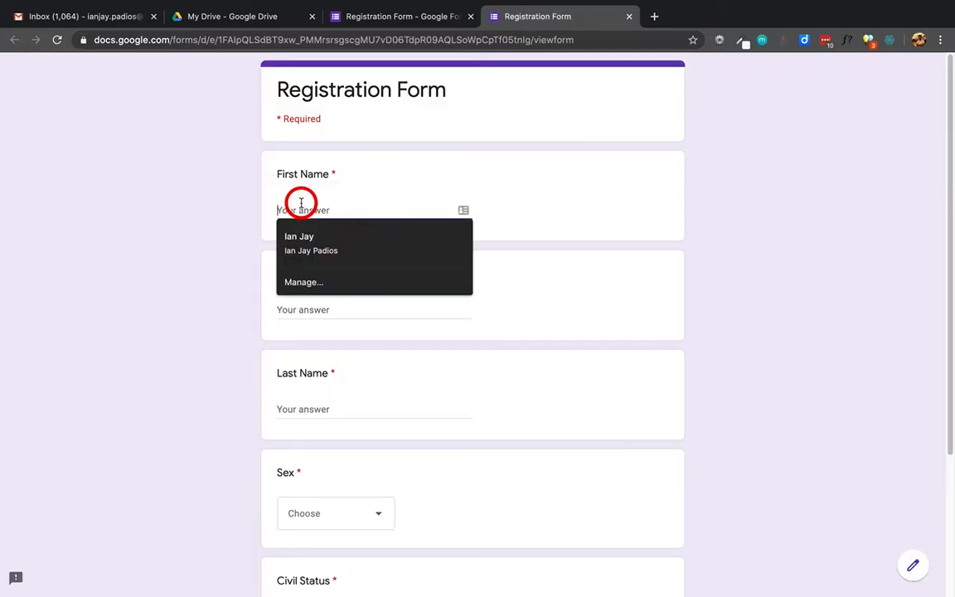
{"action": "type", "text": "dfdfdfdf"}
{"action": "left_click", "coordinate": [302, 310]}
{"action": "type", "text": "fdfdfdf"}
{"action": "left_click", "coordinate": [305, 409]}
{"action": "type", "text": "fdfdfd"}
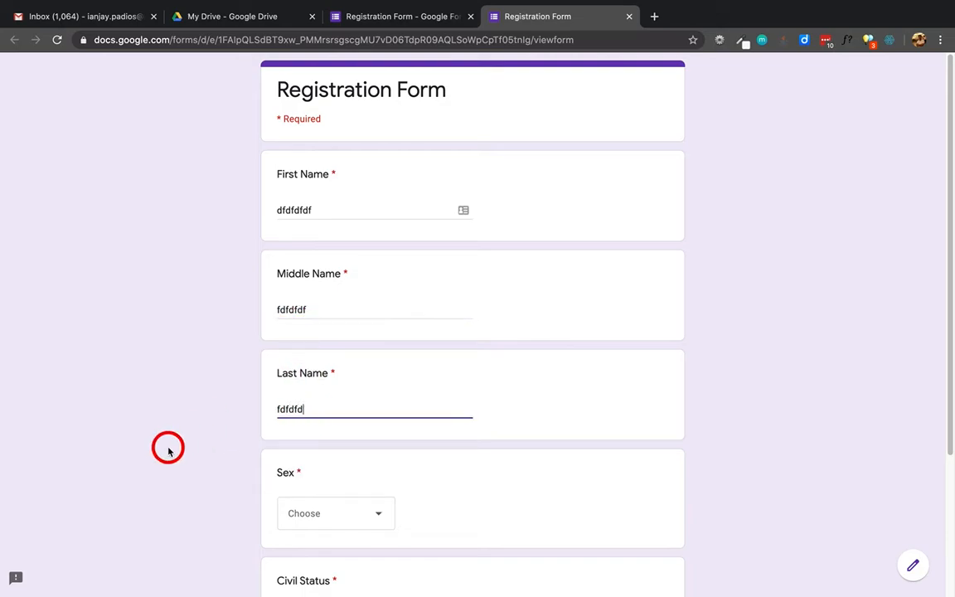
- Choose Male as the sex and Single as the civil status, and continue to the next section's Monthly Income question
{"action": "scroll", "coordinate": [170, 439], "scroll_direction": "down", "scroll_amount": 3}
{"action": "left_click", "coordinate": [320, 325]}
{"action": "left_click", "coordinate": [304, 365]}
{"action": "left_click", "coordinate": [323, 438]}
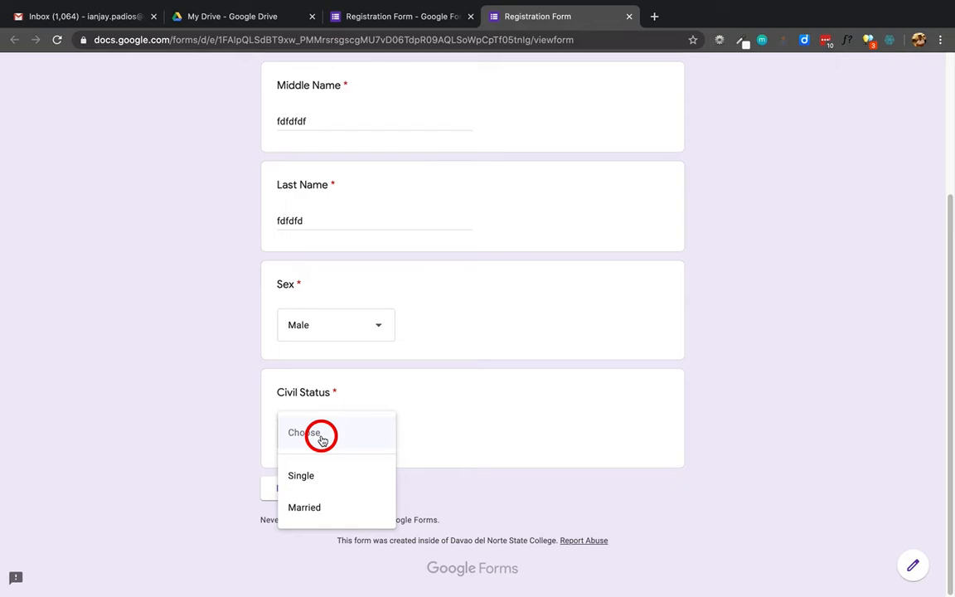
{"action": "left_click", "coordinate": [298, 475]}
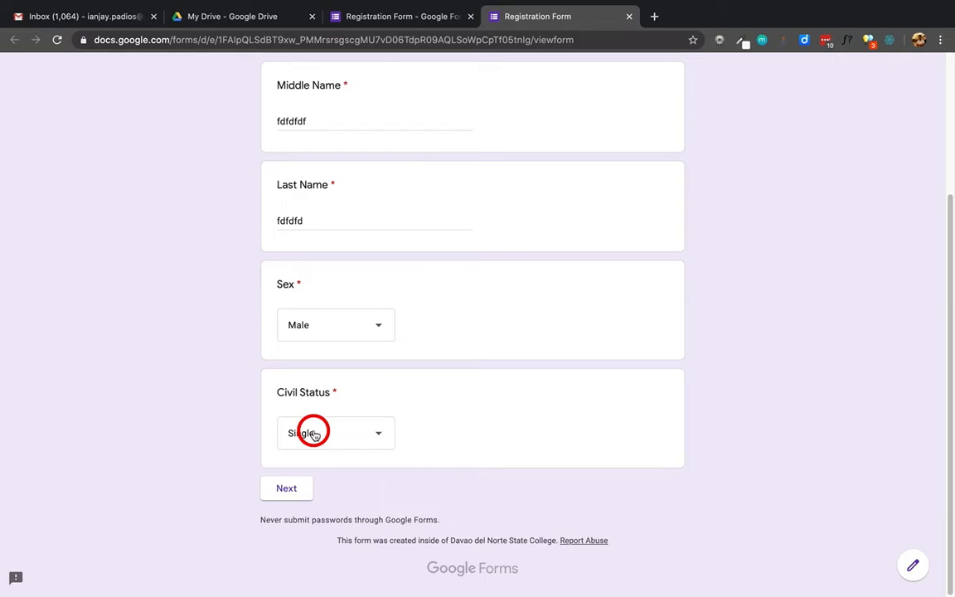
{"action": "left_click", "coordinate": [284, 489]}
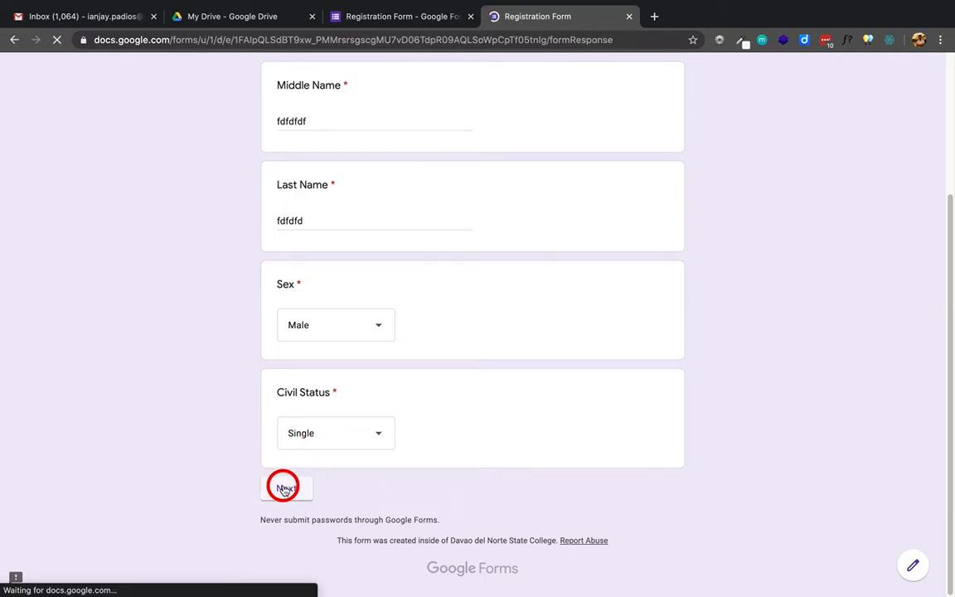
{"action": "left_click", "coordinate": [315, 233]}
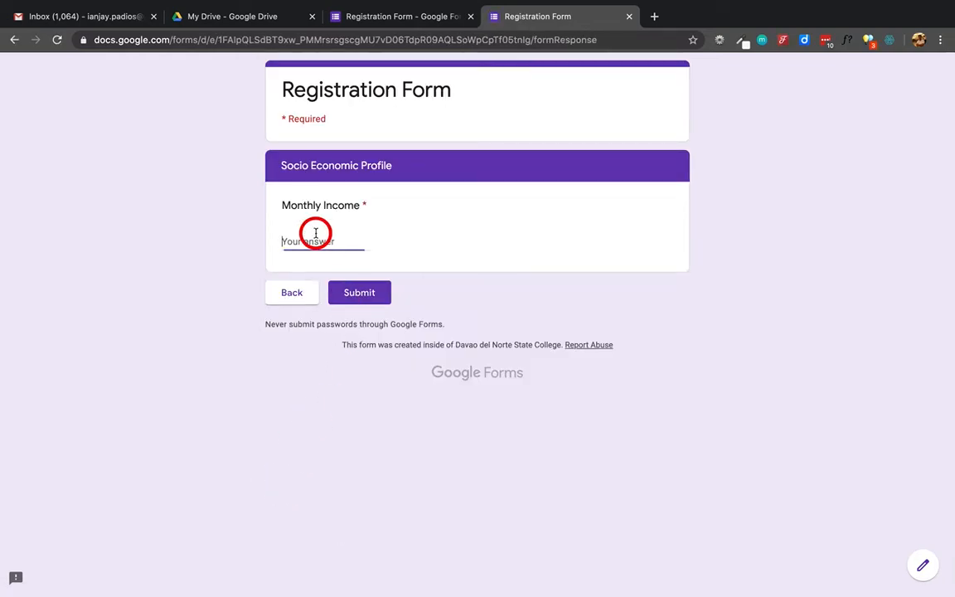
- Leave the current preview without submitting its answers and open a fresh preview of the form
{"action": "left_click", "coordinate": [630, 17]}
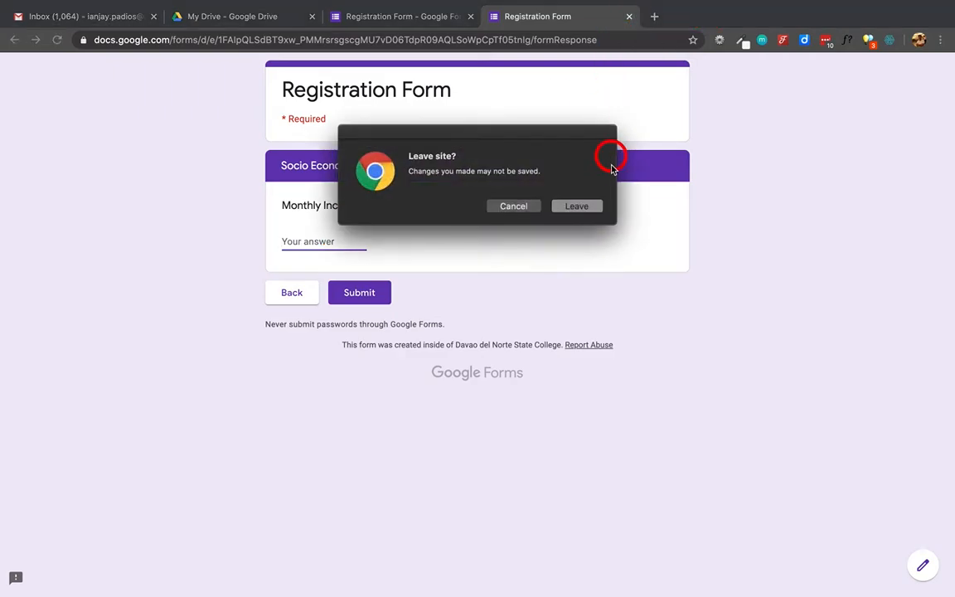
{"action": "left_click", "coordinate": [578, 206]}
{"action": "left_click", "coordinate": [756, 75]}
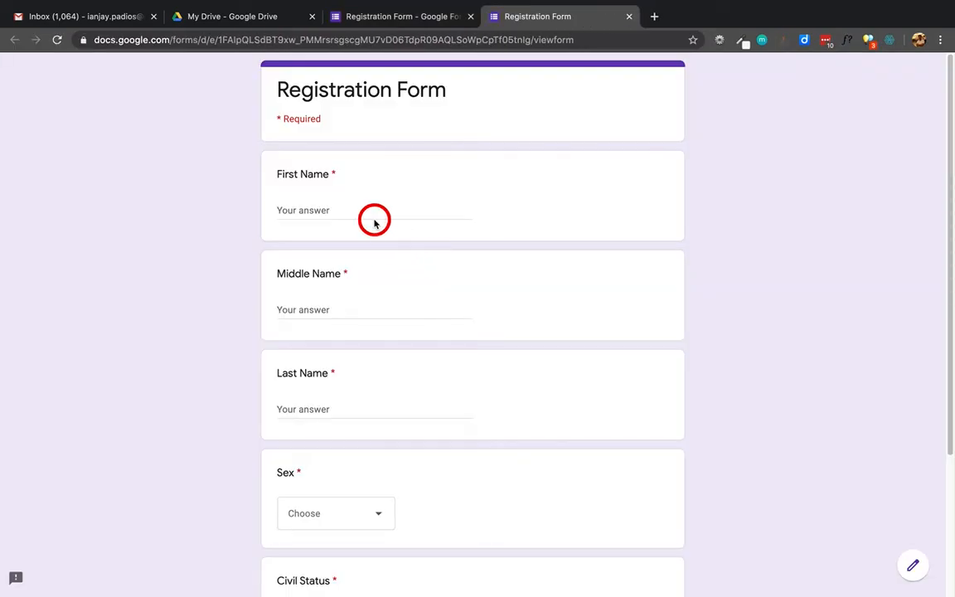
- Fill in the fresh preview's first, middle and last names with dfdfdf, fdfdfdf and fdfdfd
{"action": "left_click", "coordinate": [369, 208]}
{"action": "type", "text": "dfdfdf"}
{"action": "left_click", "coordinate": [292, 303]}
{"action": "type", "text": "fdfdfdf"}
{"action": "left_click", "coordinate": [309, 410]}
{"action": "type", "text": "fdfdfd"}
- Choose Male as the sex and Married as the civil status in the preview, and continue to the Family Profile section
{"action": "left_click", "coordinate": [302, 507]}
{"action": "scroll", "coordinate": [314, 513], "scroll_direction": "down", "scroll_amount": 3}
{"action": "left_click", "coordinate": [308, 523]}
{"action": "left_click", "coordinate": [332, 432]}
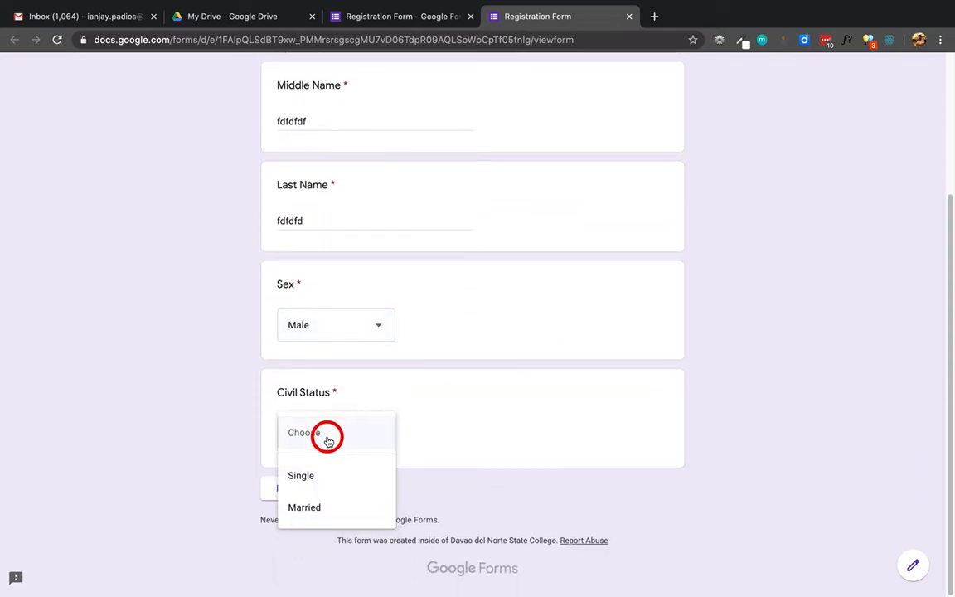
{"action": "left_click", "coordinate": [307, 507]}
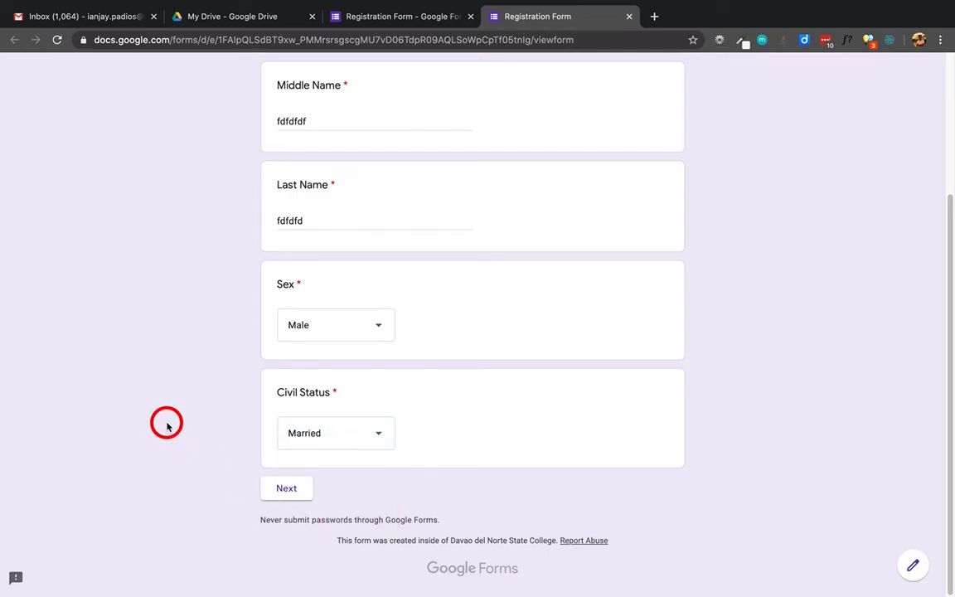
{"action": "left_click", "coordinate": [289, 490]}
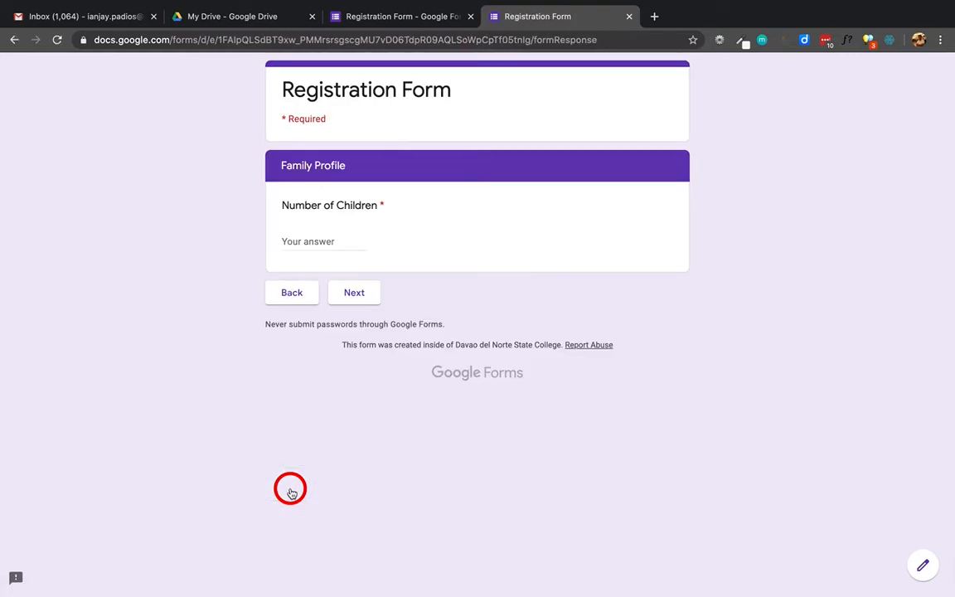
- Enter 2 as the Number of Children and continue to the Socio Economic Profile section
{"action": "left_click", "coordinate": [319, 235]}
{"action": "type", "text": "4"}
{"action": "key", "text": "BackSpace"}
{"action": "type", "text": "2"}
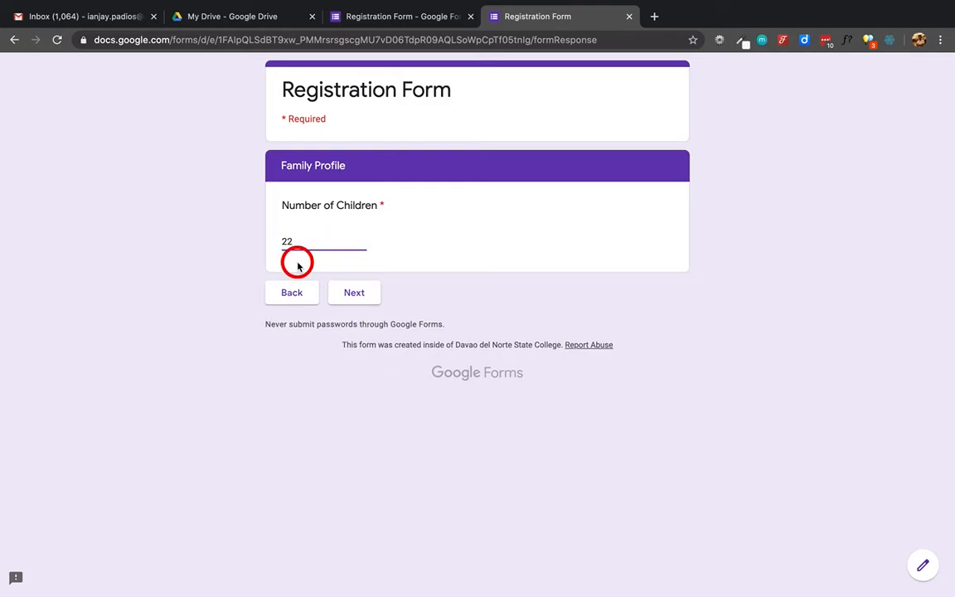
{"action": "key", "text": "BackSpace"}
{"action": "type", "text": "2"}
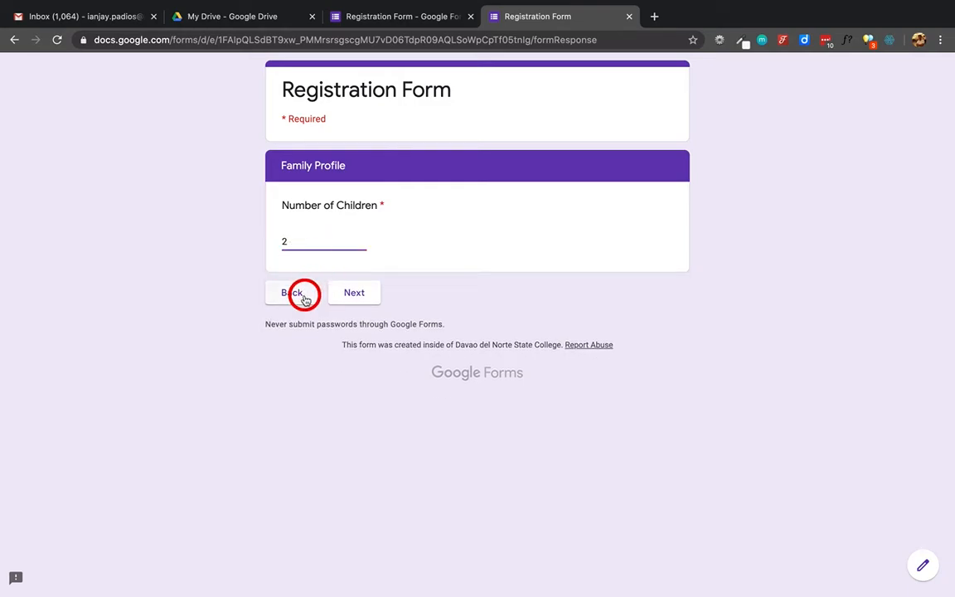
{"action": "left_click", "coordinate": [360, 300]}
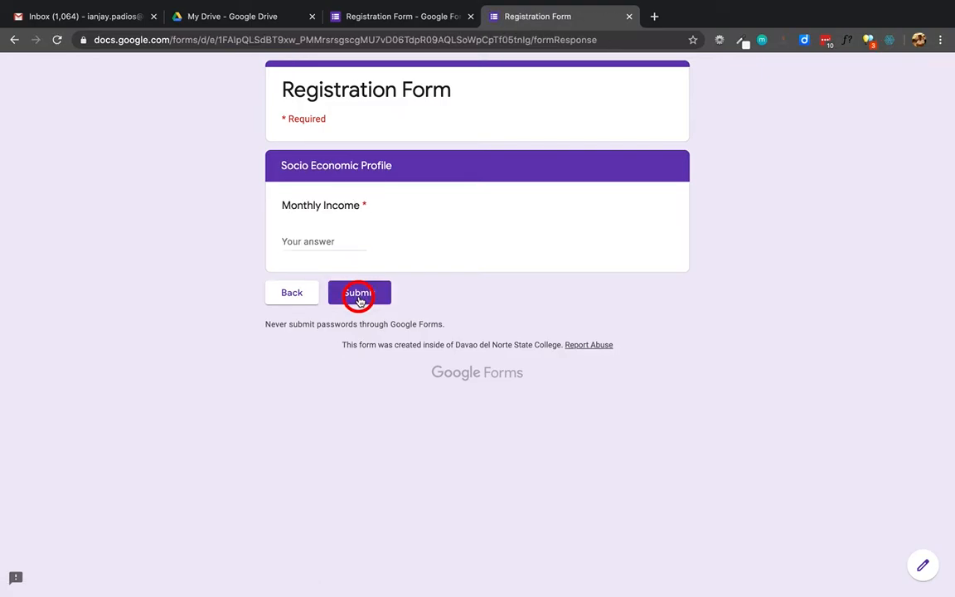
- Leave the preview without submitting its answers and review the form's sections in the editor
{"action": "left_click", "coordinate": [630, 19]}
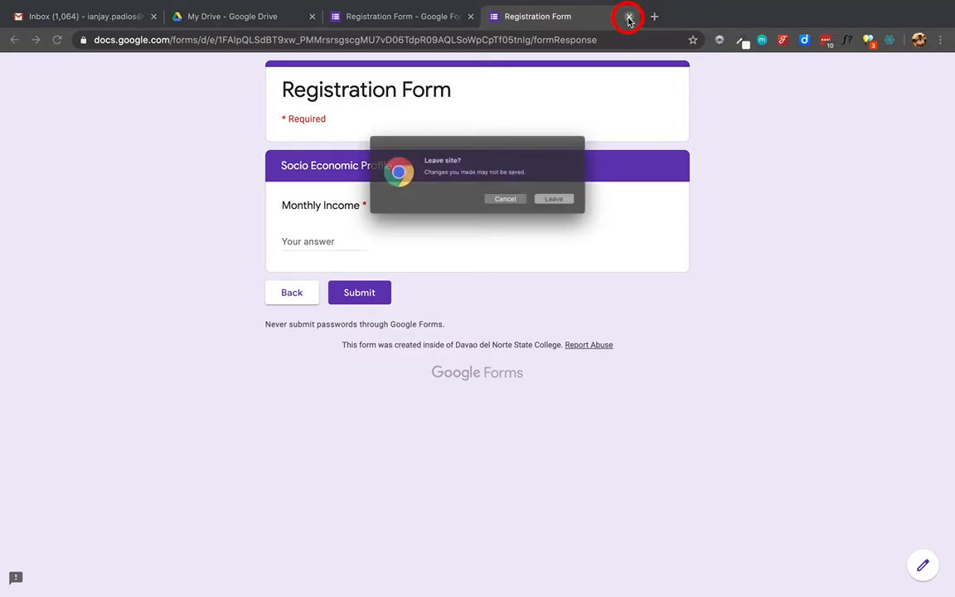
{"action": "left_click", "coordinate": [581, 209]}
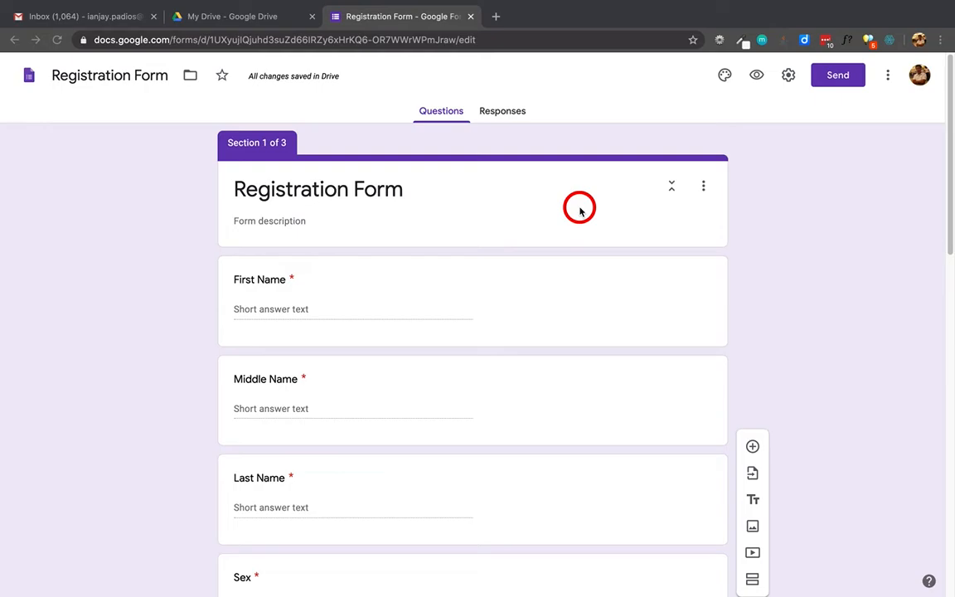
{"action": "scroll", "coordinate": [581, 210], "scroll_direction": "down", "scroll_amount": 15}
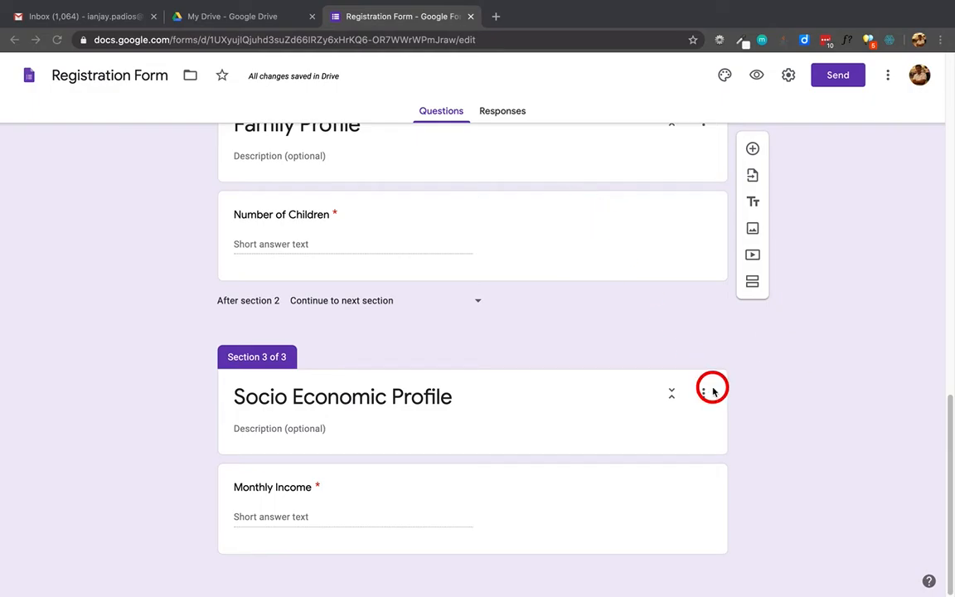
{"action": "scroll", "coordinate": [643, 330], "scroll_direction": "up", "scroll_amount": 3}
{"action": "scroll", "coordinate": [644, 332], "scroll_direction": "up", "scroll_amount": 6}
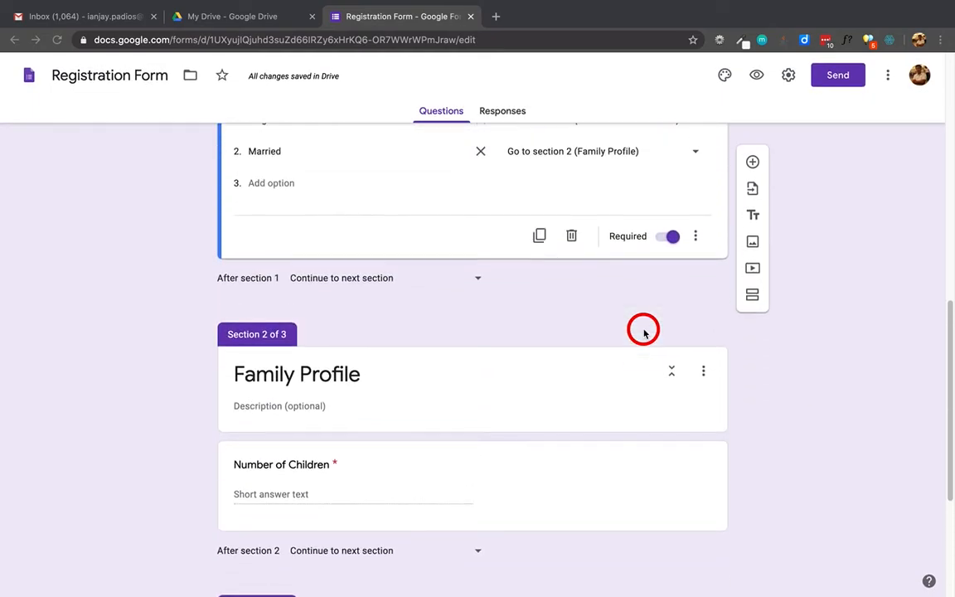
{"action": "scroll", "coordinate": [645, 331], "scroll_direction": "down", "scroll_amount": 6}
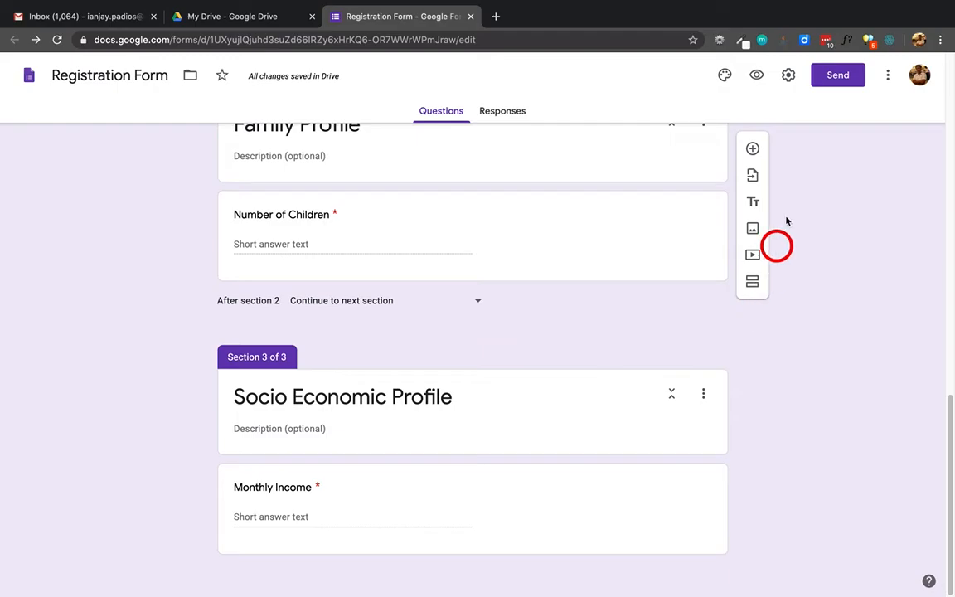
- Add a new question after Civil Status in section 1 and make it a Linear scale question
{"action": "left_click", "coordinate": [752, 151]}
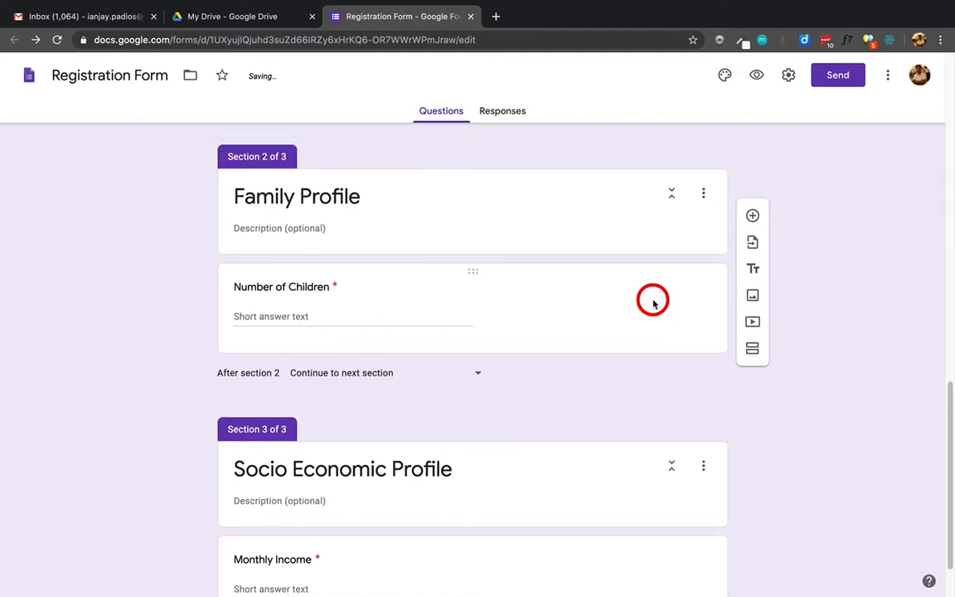
{"action": "right_click", "coordinate": [653, 304]}
{"action": "left_click", "coordinate": [667, 322]}
{"action": "scroll", "coordinate": [944, 313], "scroll_direction": "up", "scroll_amount": 2}
{"action": "scroll", "coordinate": [678, 386], "scroll_direction": "down", "scroll_amount": 3}
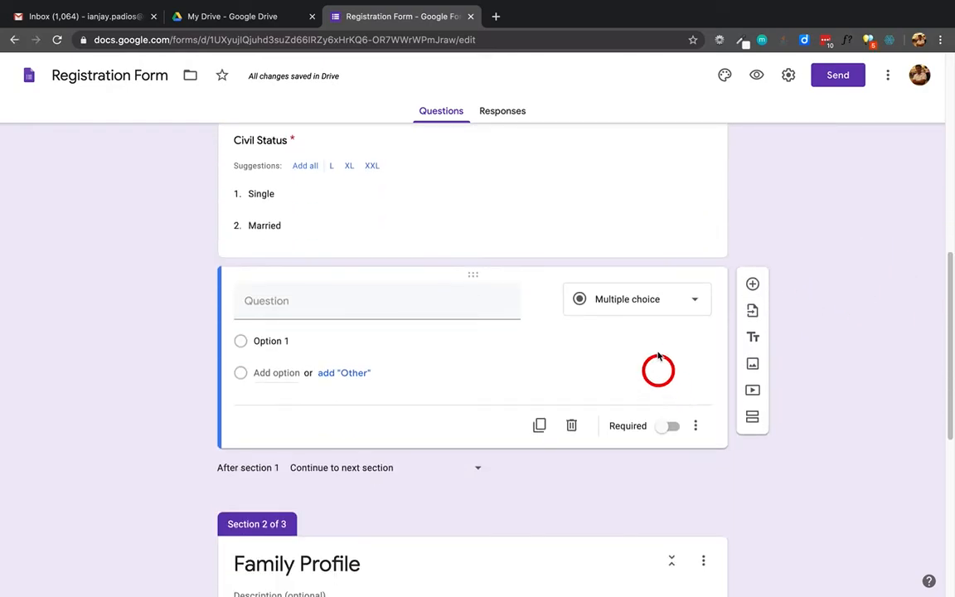
{"action": "left_click", "coordinate": [650, 300]}
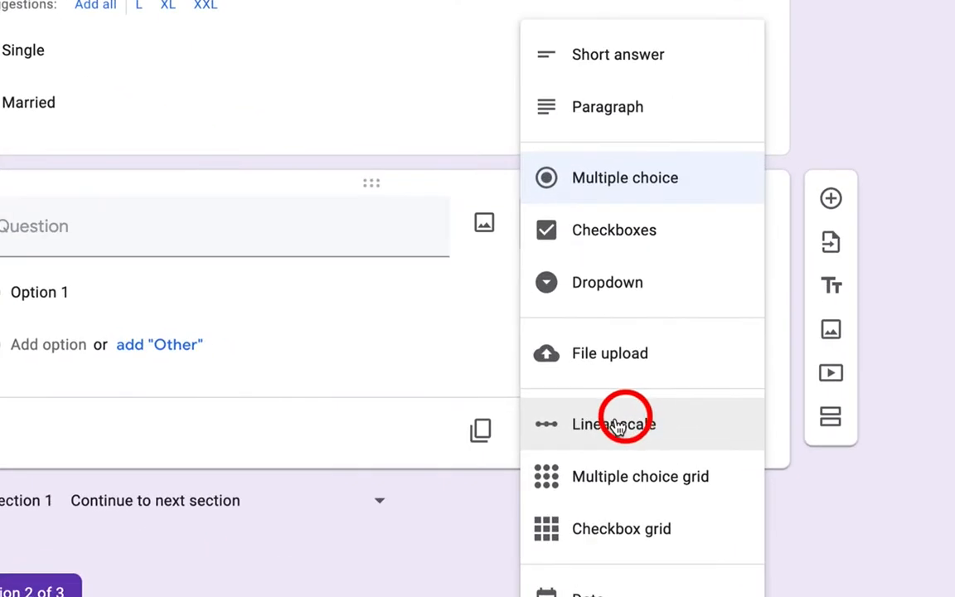
{"action": "left_click", "coordinate": [610, 422]}
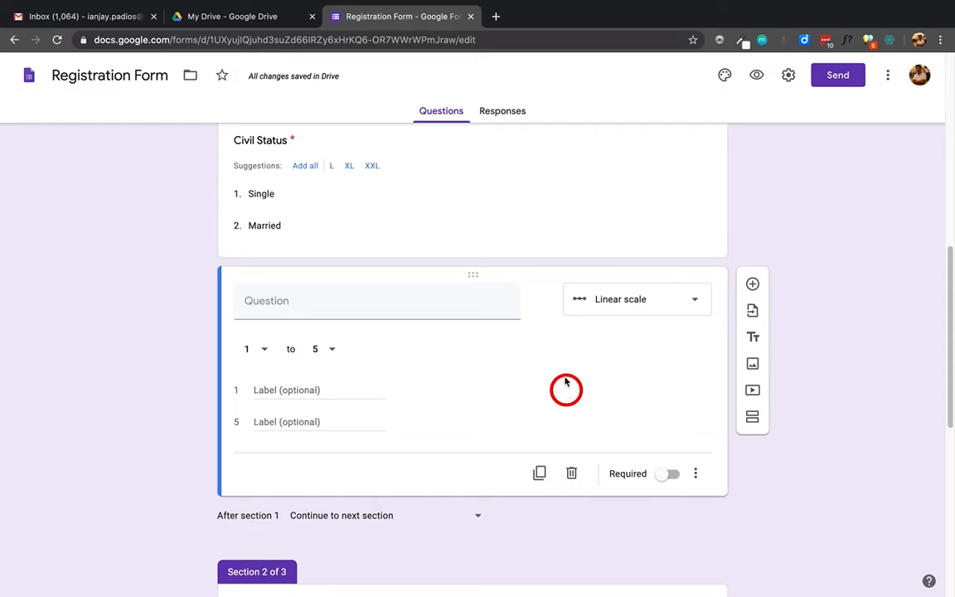
- Title the linear scale question "How are satisfied with the product" and set its upper limit to 10
{"action": "left_click", "coordinate": [293, 304]}
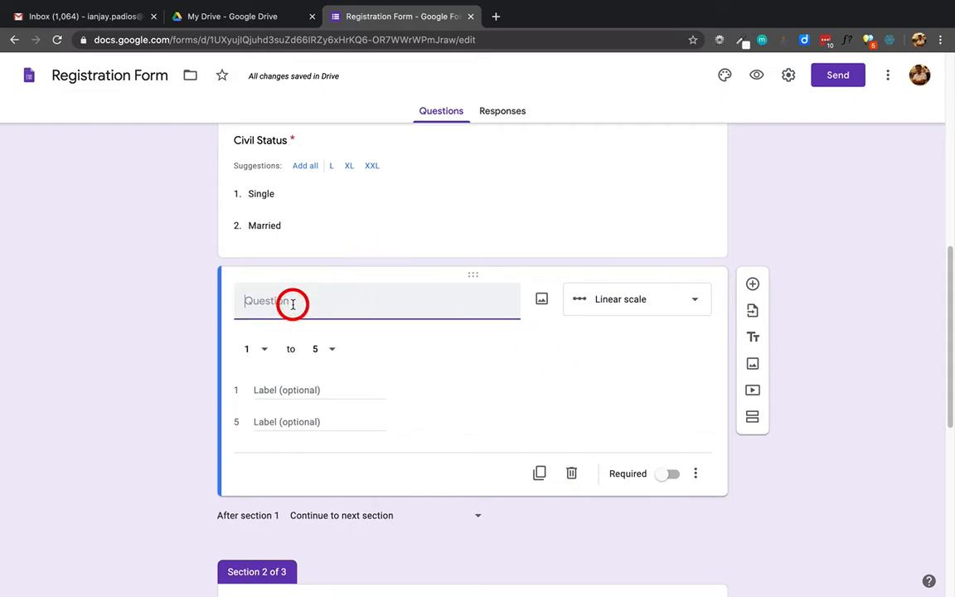
{"action": "type", "text": "How are sta"}
{"action": "key", "text": "BackSpace"}
{"action": "key", "text": "BackSpace"}
{"action": "type", "text": "atisfied "}
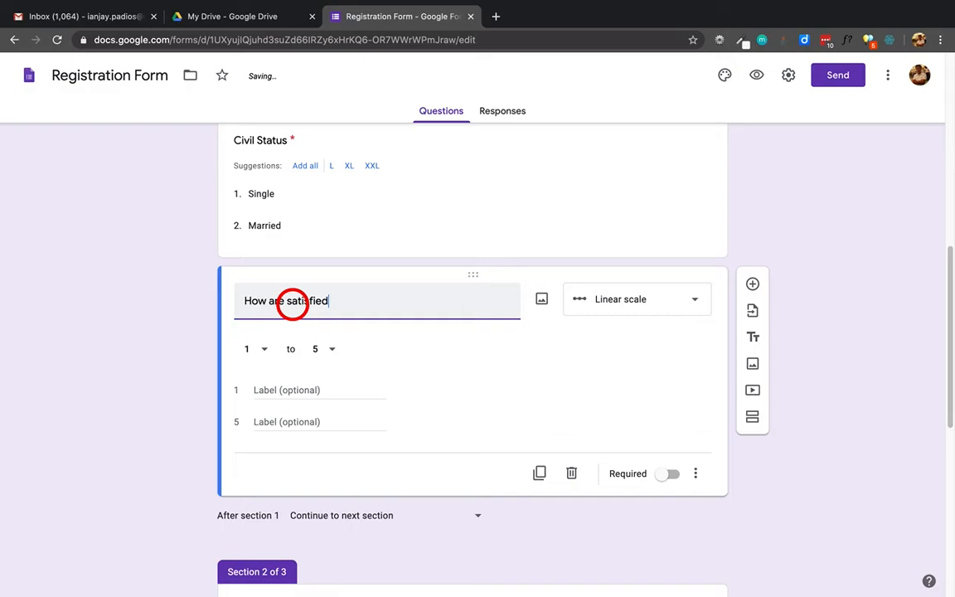
{"action": "type", "text": "with the product"}
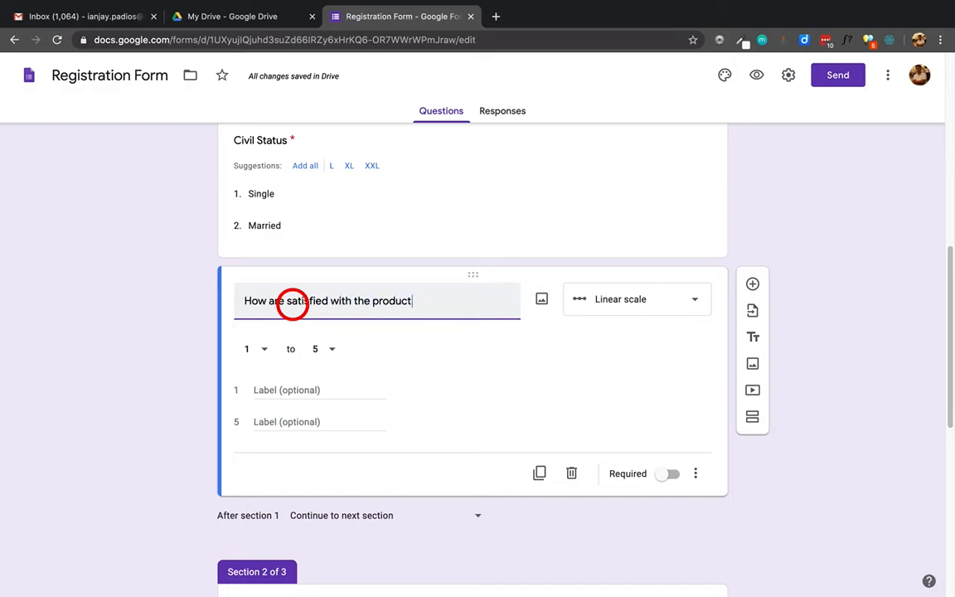
{"action": "left_click", "coordinate": [328, 349]}
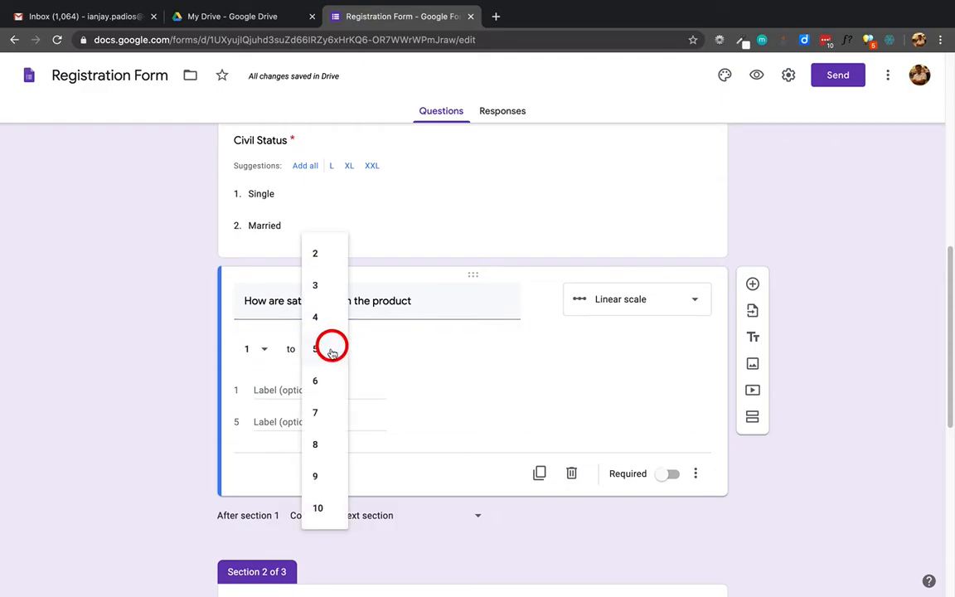
{"action": "left_click", "coordinate": [318, 509]}
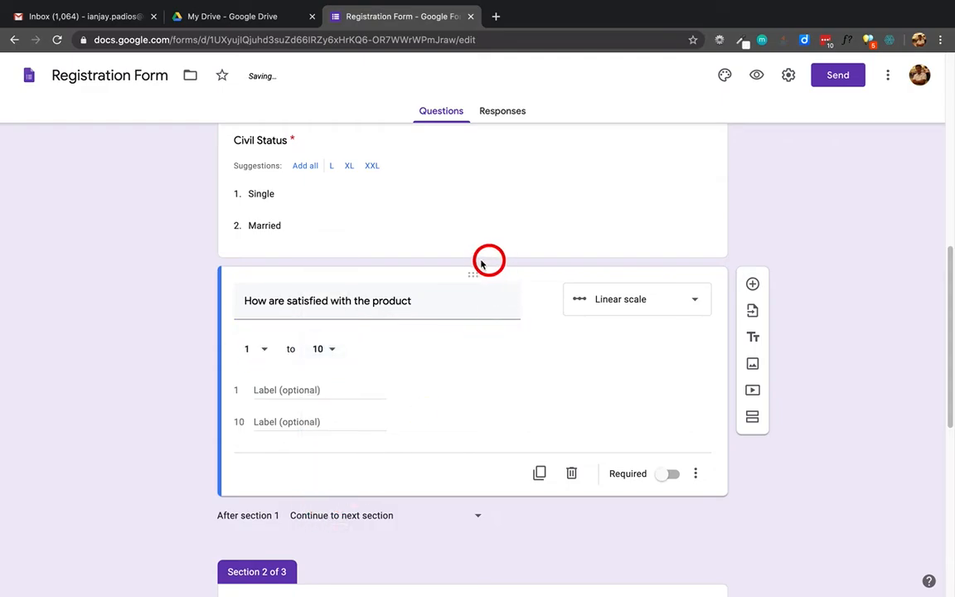
- Extend the linear scale question's title to "How are satisfied with the product (1 lowest, 10 highest)"
{"action": "triple_click", "coordinate": [436, 302]}
{"action": "key", "text": "BackSpace"}
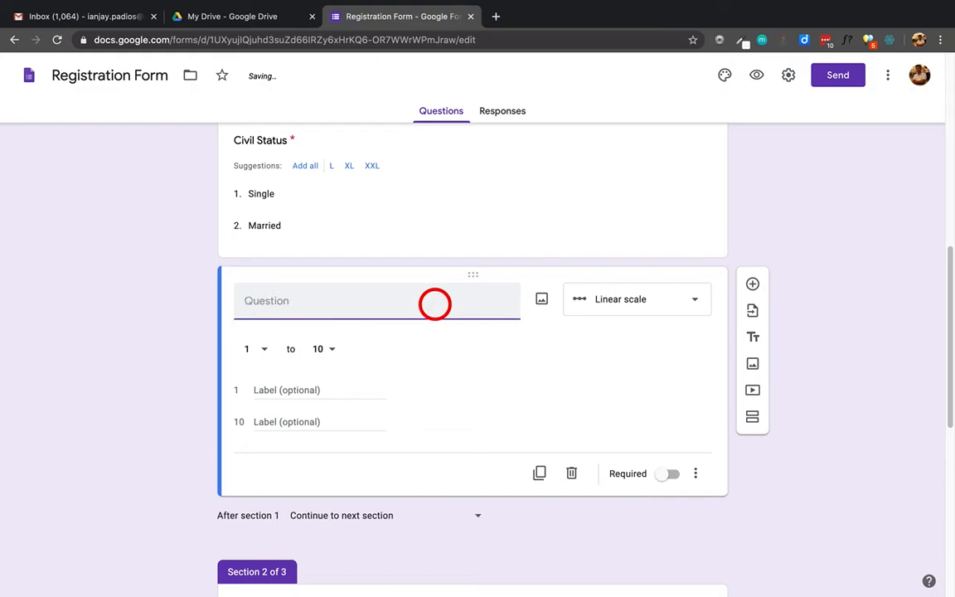
{"action": "type", "text": "How are satisfied with the product"}
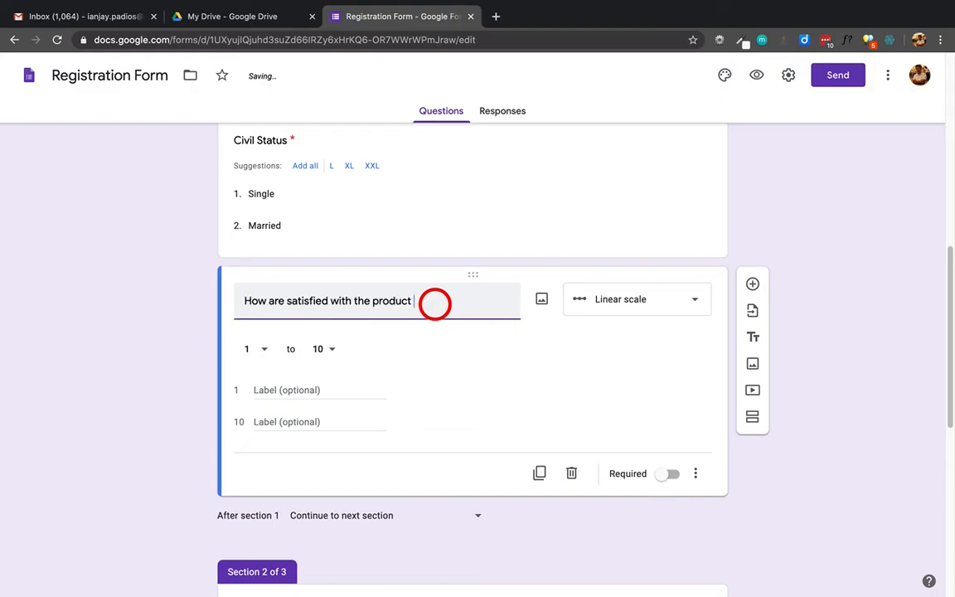
{"action": "type", "text": " ()"}
{"action": "type", "text": "1 lowest,"}
{"action": "type", "text": " 10 "}
{"action": "type", "text": "highest"}
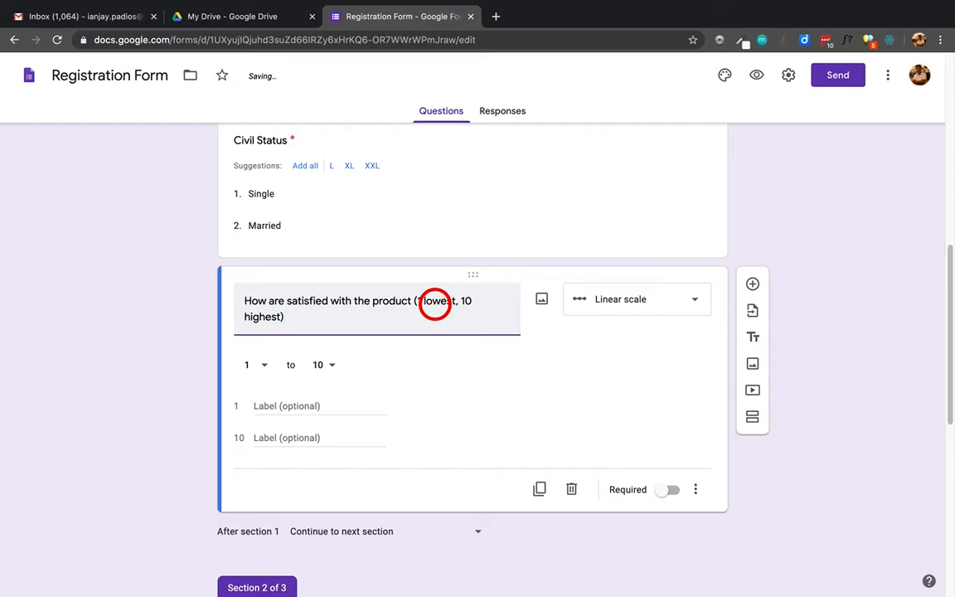
{"action": "left_click", "coordinate": [564, 399]}
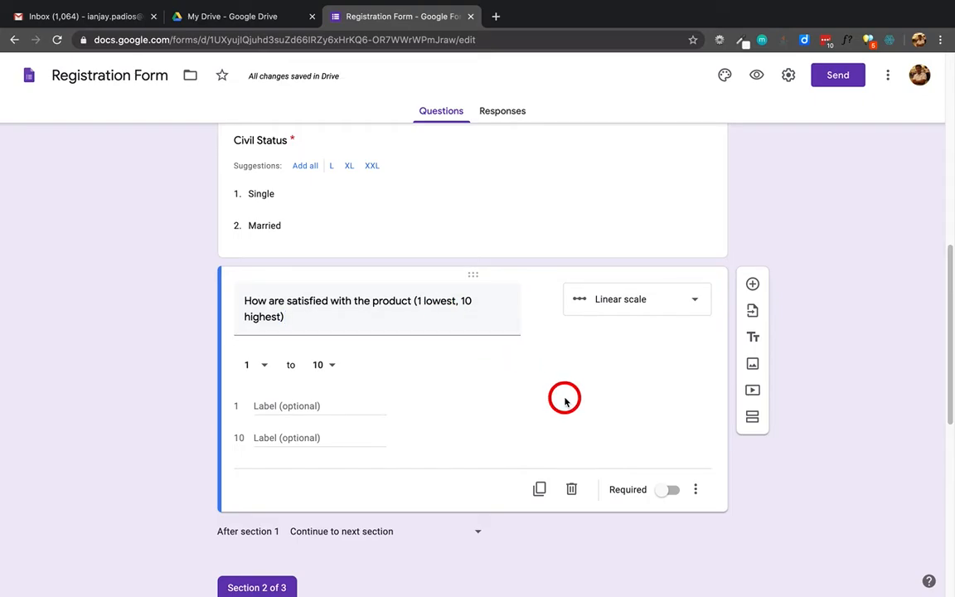
- Test ratings 1 and 10 on the satisfaction question in a form preview, and leave it without submitting
{"action": "left_click", "coordinate": [756, 75]}
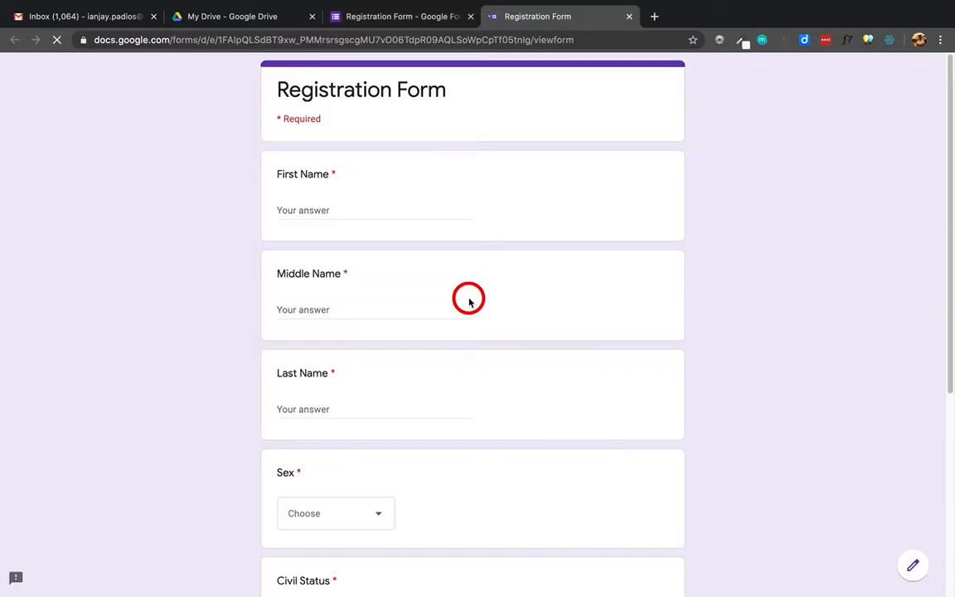
{"action": "scroll", "coordinate": [468, 301], "scroll_direction": "down", "scroll_amount": 4}
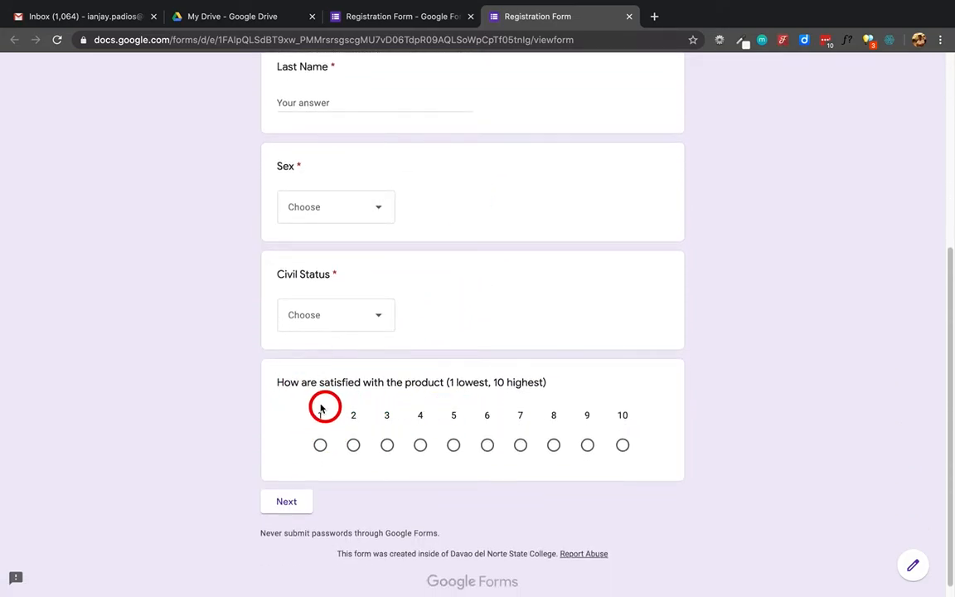
{"action": "left_click", "coordinate": [317, 447]}
{"action": "left_click", "coordinate": [623, 445]}
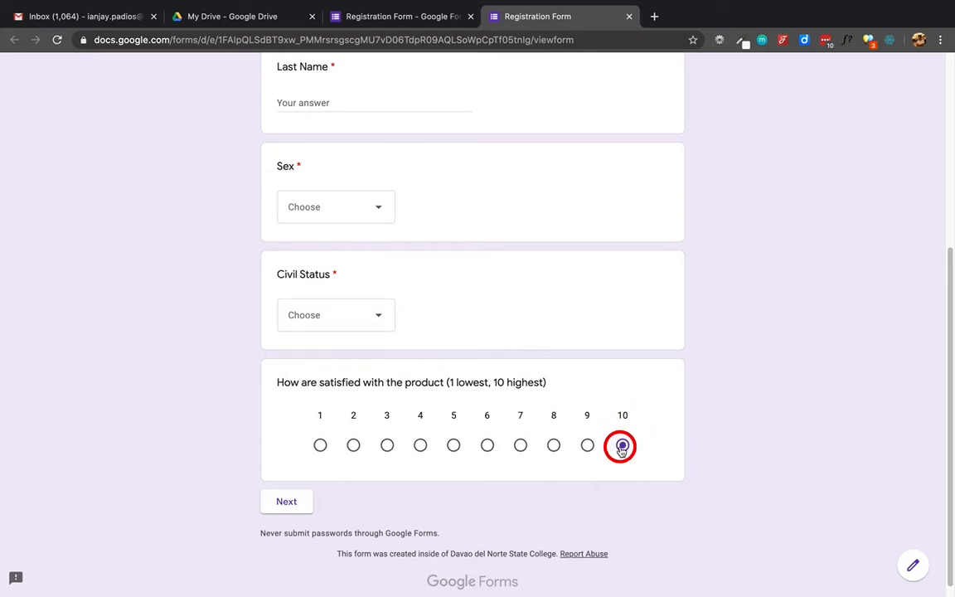
{"action": "left_click", "coordinate": [630, 16]}
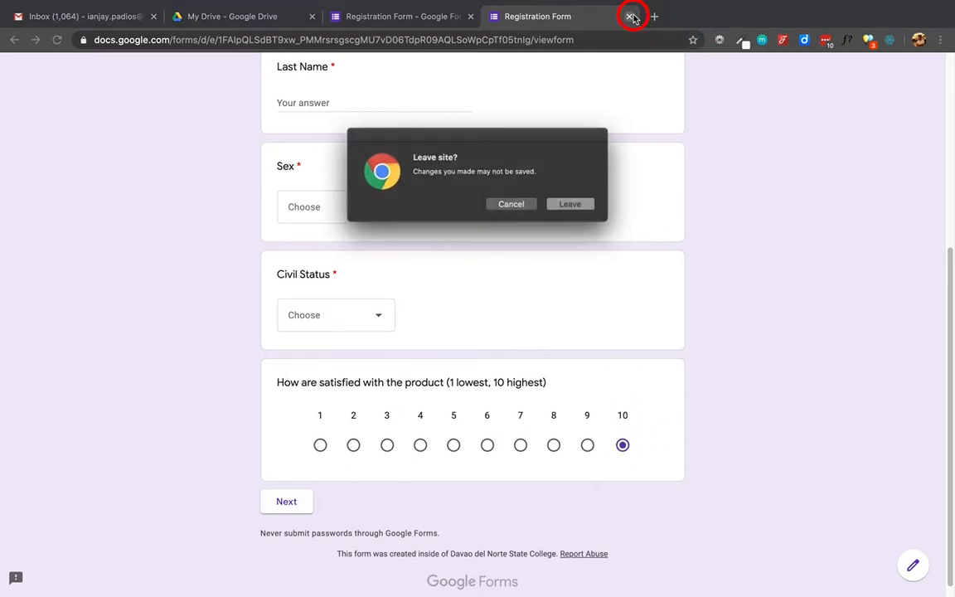
{"action": "left_click", "coordinate": [569, 207]}
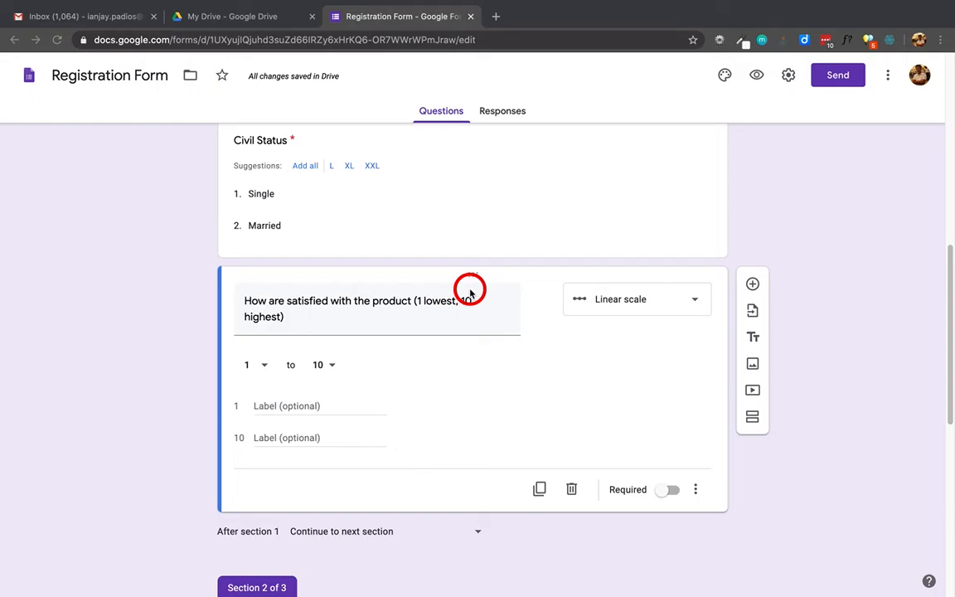
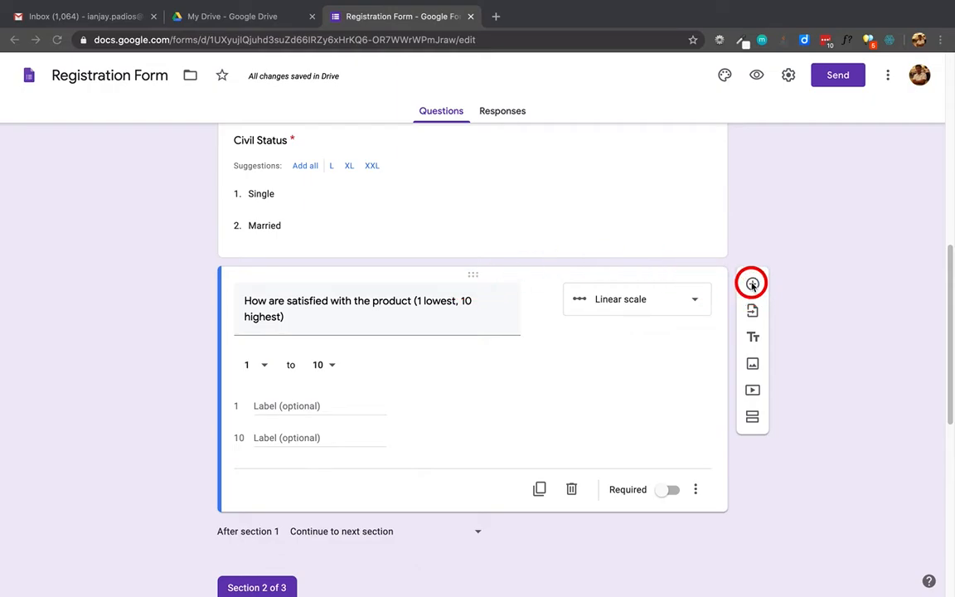
- Add a new question below the satisfaction scale in section 1 and start its title with "Rank most favorite TV network"
{"action": "scroll", "coordinate": [594, 396], "scroll_direction": "down", "scroll_amount": 5}
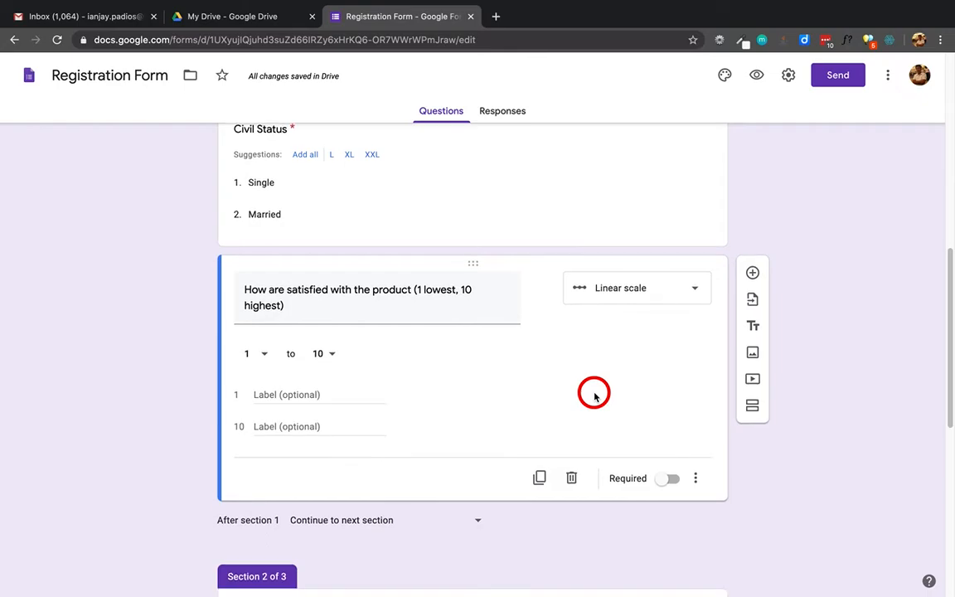
{"action": "scroll", "coordinate": [712, 367], "scroll_direction": "up", "scroll_amount": 4}
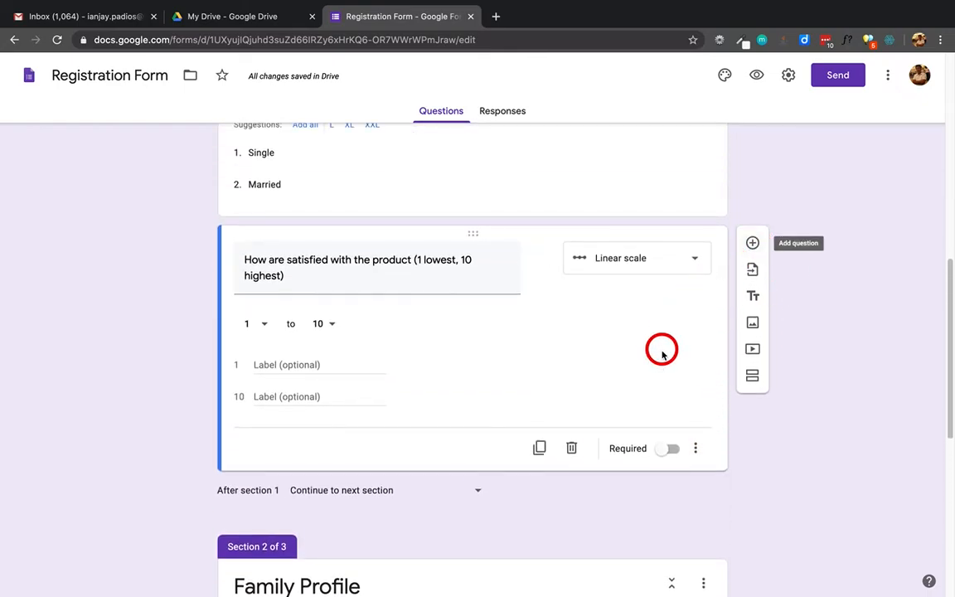
{"action": "left_click", "coordinate": [752, 243]}
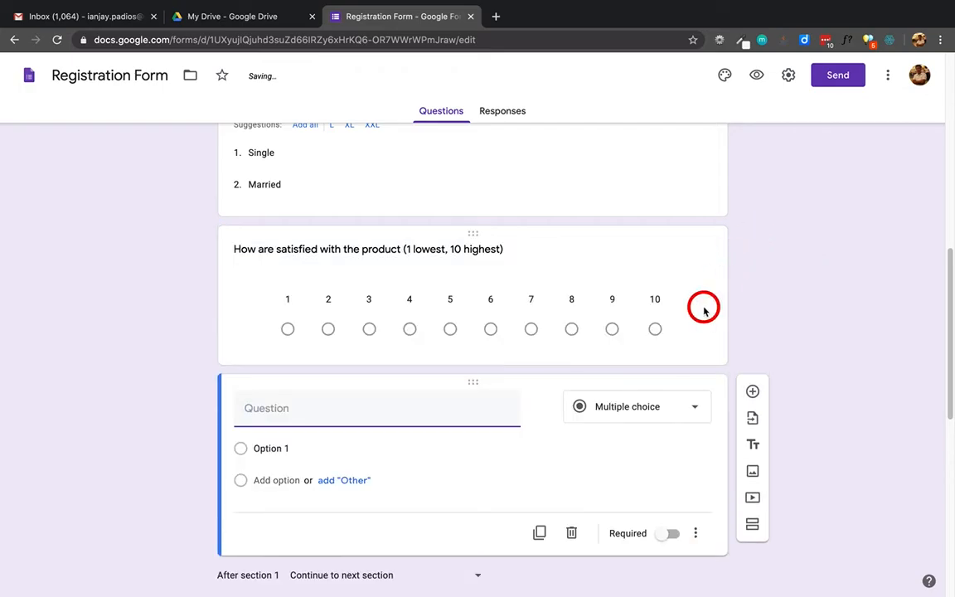
{"action": "left_click", "coordinate": [312, 381]}
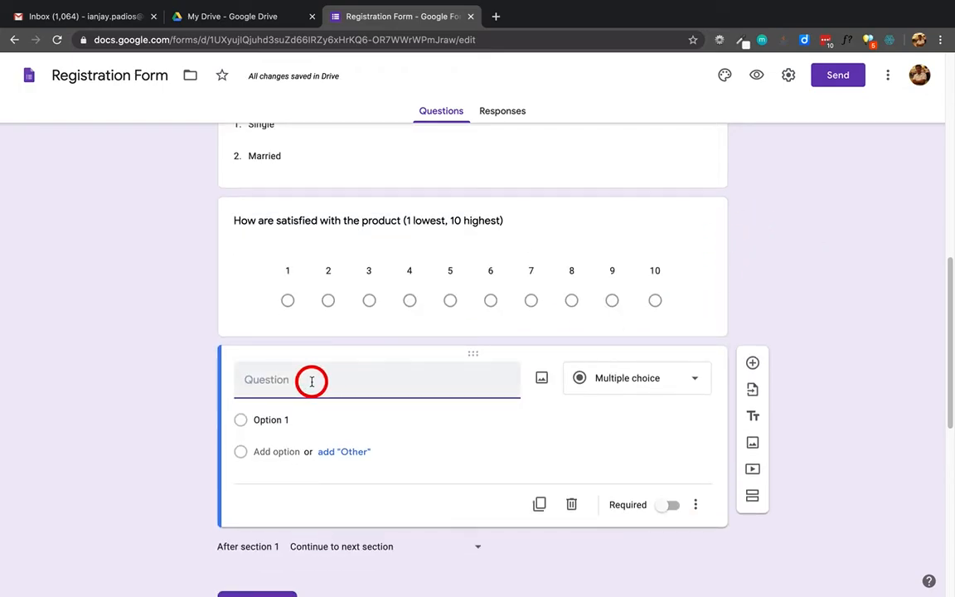
{"action": "type", "text": "Rank "}
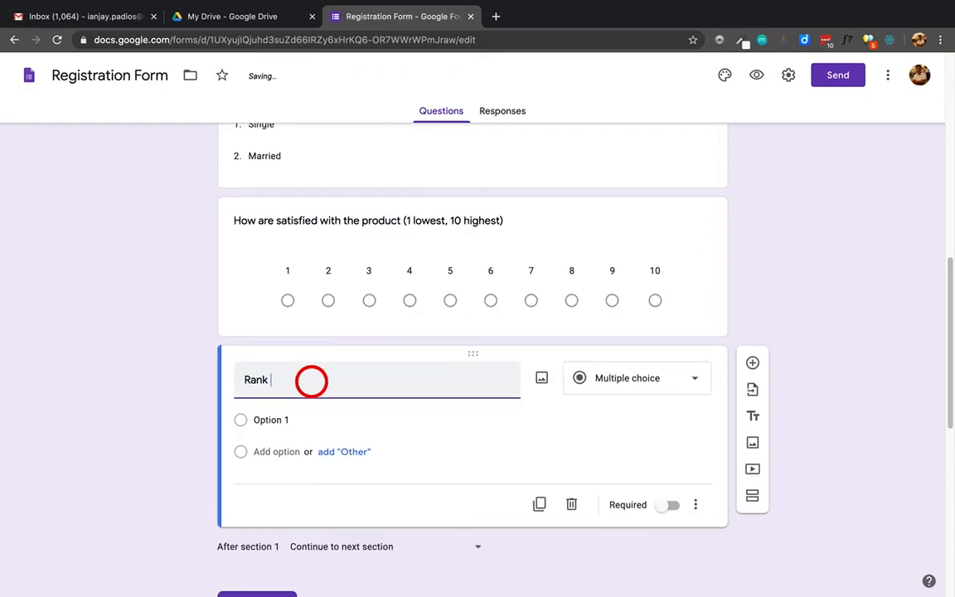
{"action": "type", "text": "most favorite"}
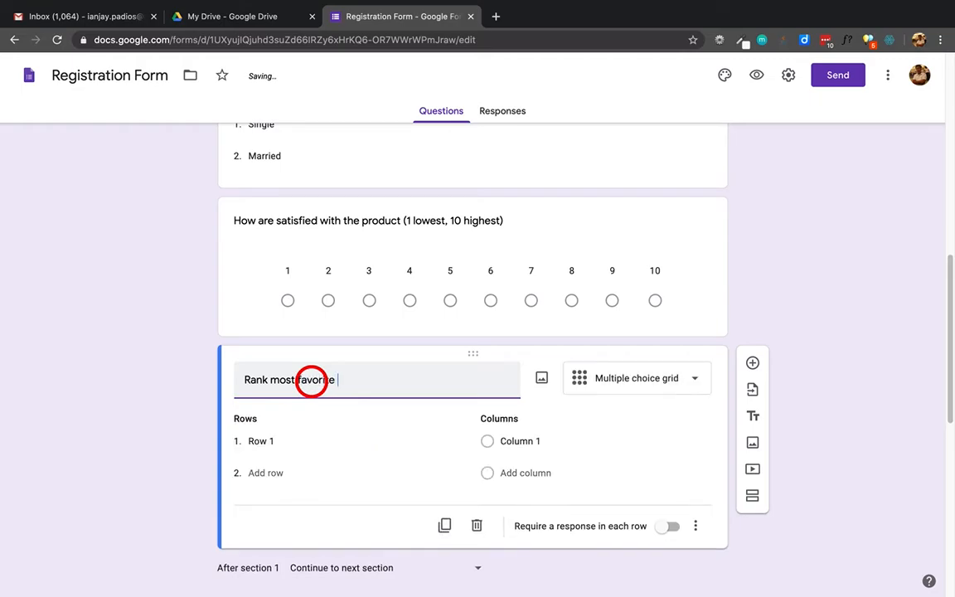
{"action": "type", "text": " TV network (1 high"}
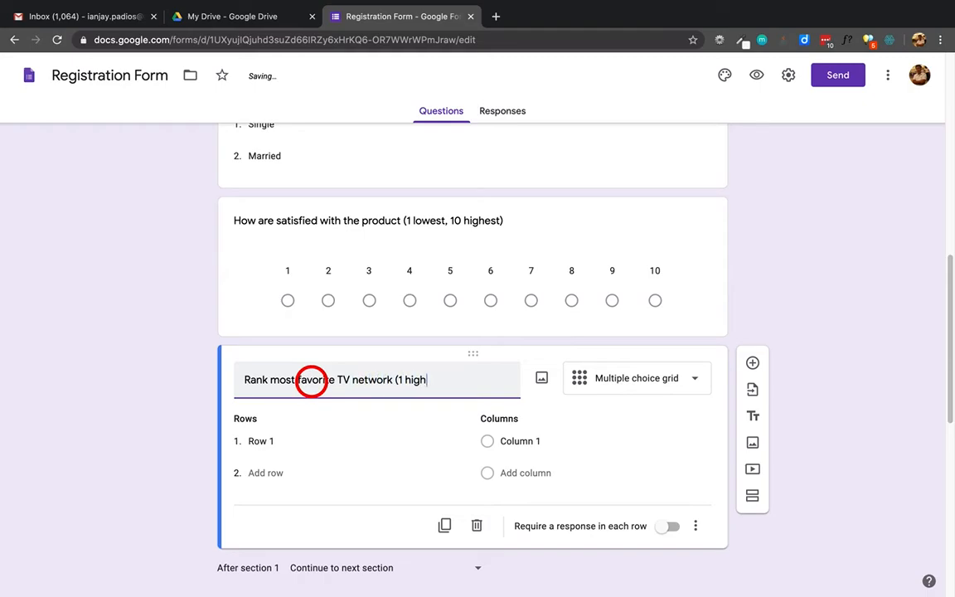
- Complete the ranking question's title with "(1 lowest, 5 highest)" and use the Multiple choice grid type for it
{"action": "type", "text": "est. 2"}
{"action": "key", "text": "BackSpace"}
{"action": "type", "text": "5"}
{"action": "key", "text": "BackSpace"}
{"action": "key", "text": "BackSpace"}
{"action": "key", "text": "BackSpace"}
{"action": "key", "text": "BackSpace"}
{"action": "key", "text": "BackSpace"}
{"action": "key", "text": "BackSpace"}
{"action": "key", "text": "BackSpace"}
{"action": "key", "text": "BackSpace"}
{"action": "key", "text": "BackSpace"}
{"action": "key", "text": "BackSpace"}
{"action": "type", "text": "lowest, "}
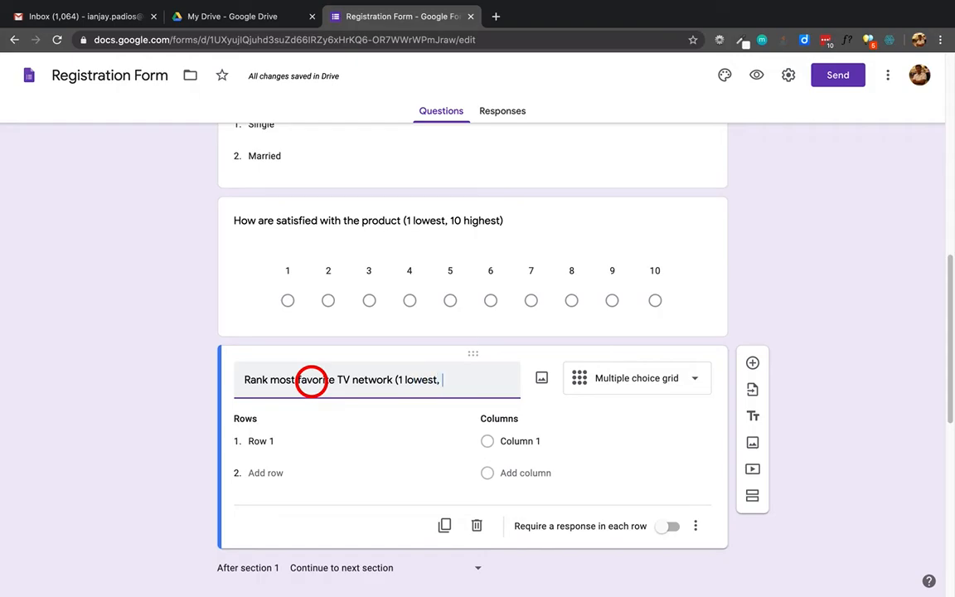
{"action": "type", "text": "5 highest)"}
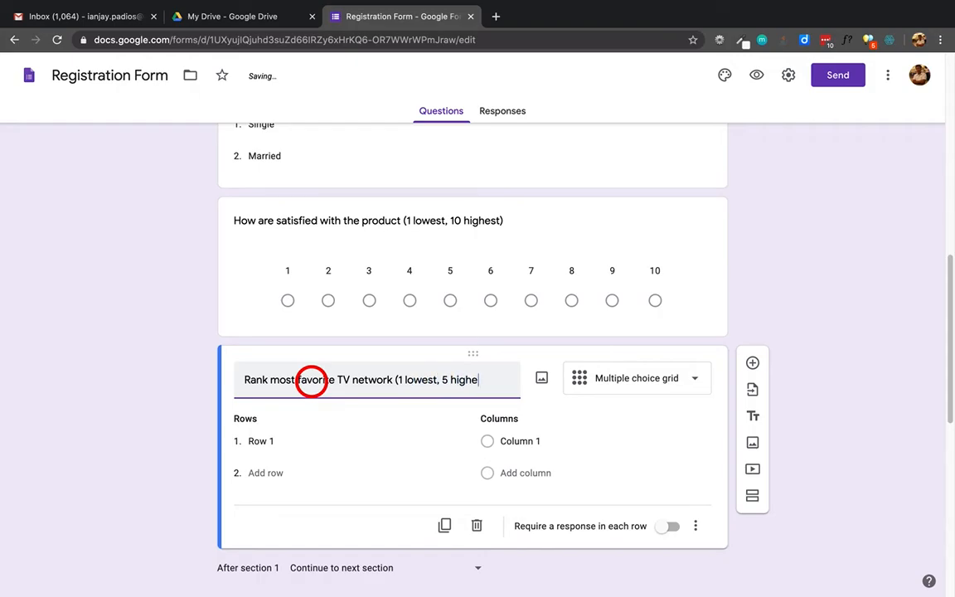
{"action": "left_click", "coordinate": [640, 378]}
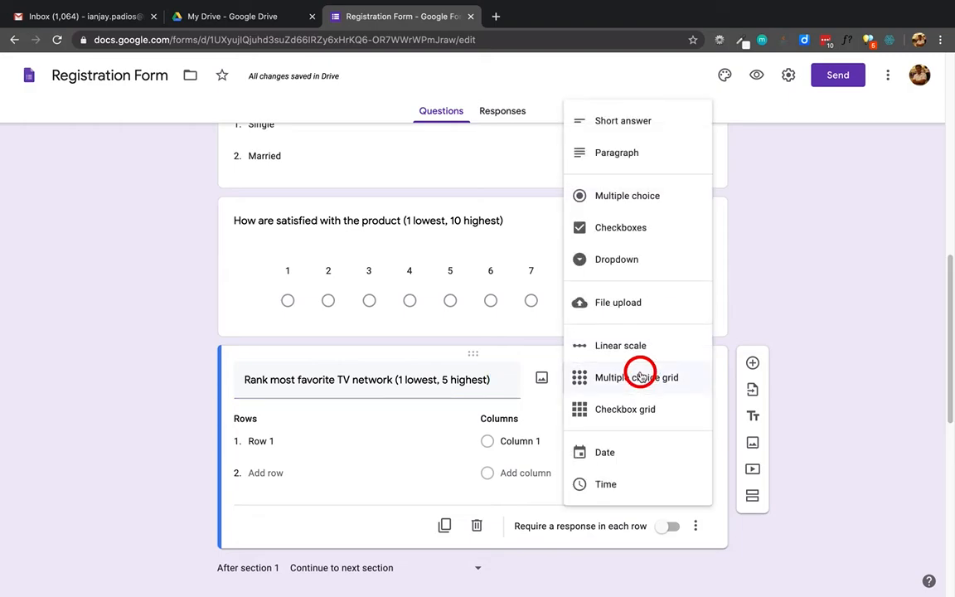
{"action": "left_click", "coordinate": [620, 378]}
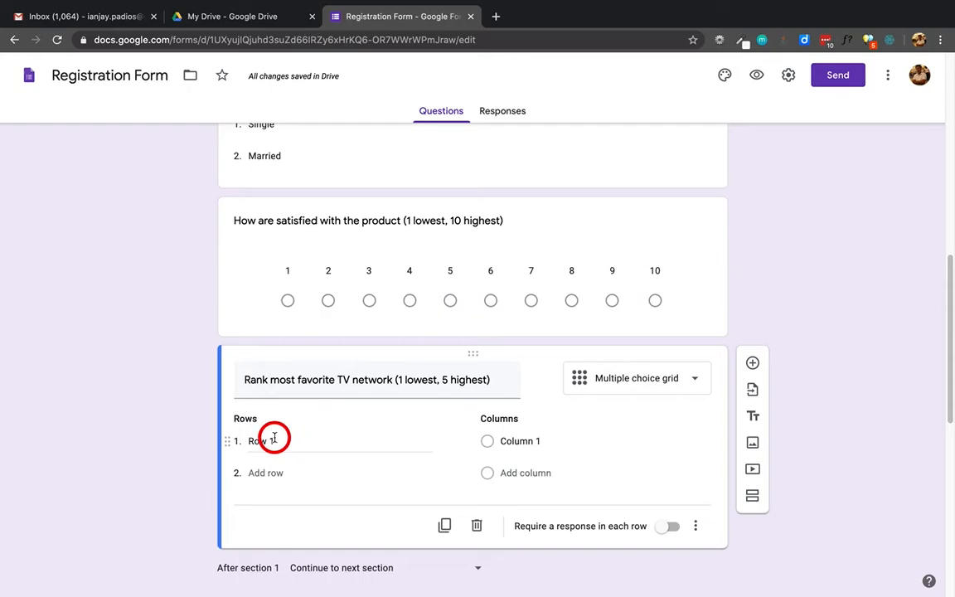
- Enter ABS-CBN, GMA and PTV as the rows of the TV network ranking grid
{"action": "left_click", "coordinate": [537, 437]}
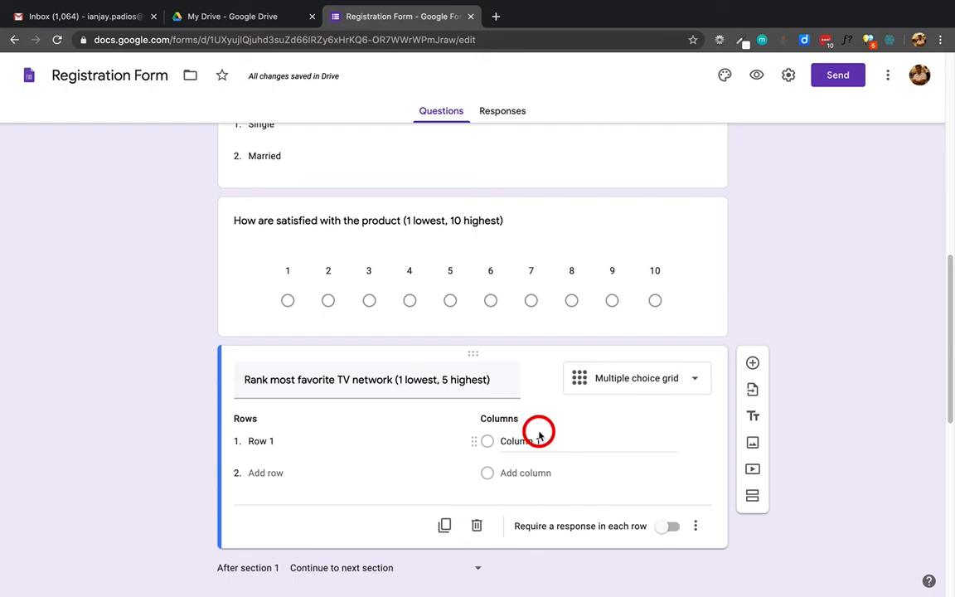
{"action": "left_click", "coordinate": [311, 439]}
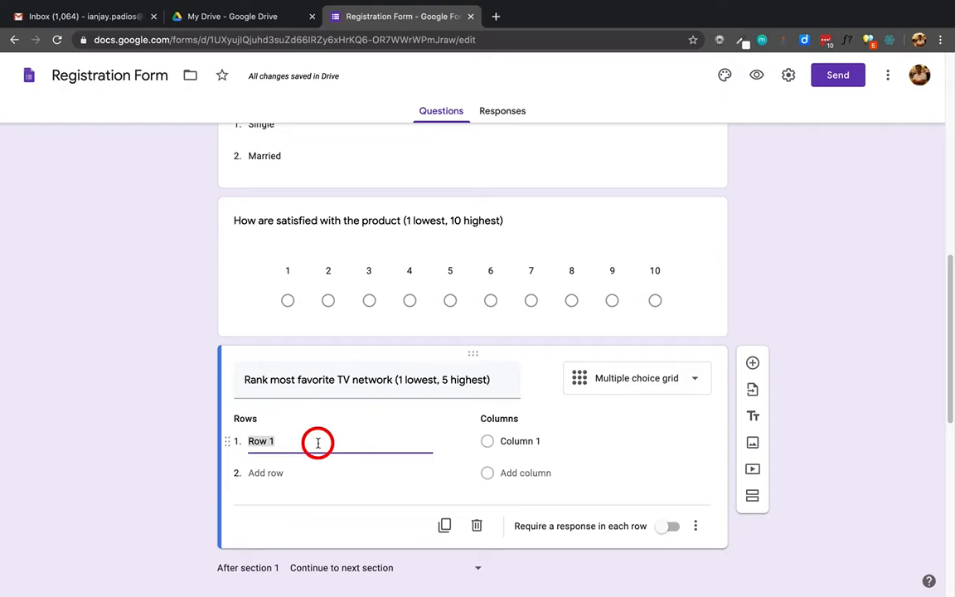
{"action": "type", "text": "-CBN"}
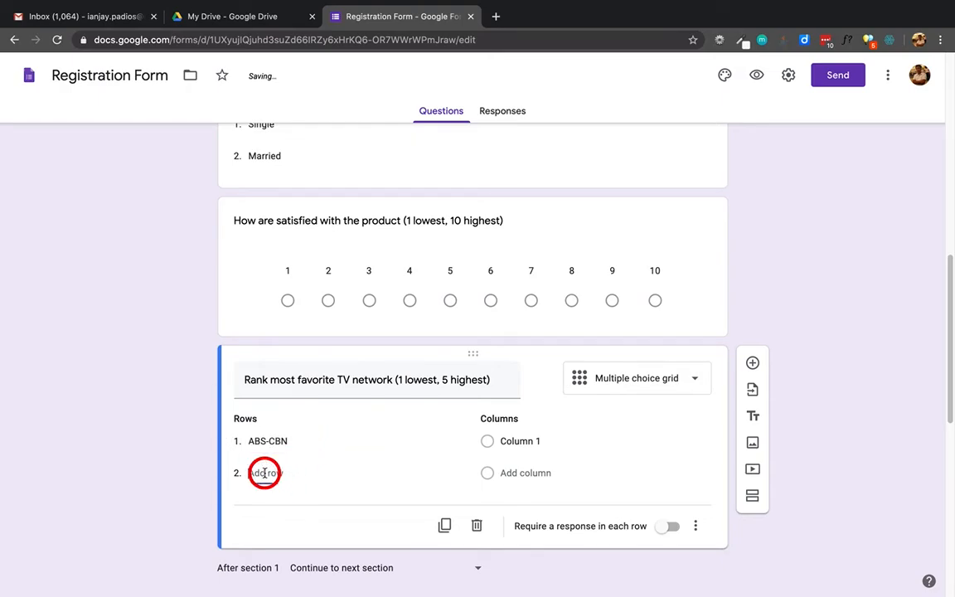
{"action": "left_click", "coordinate": [264, 473]}
{"action": "type", "text": "GMA"}
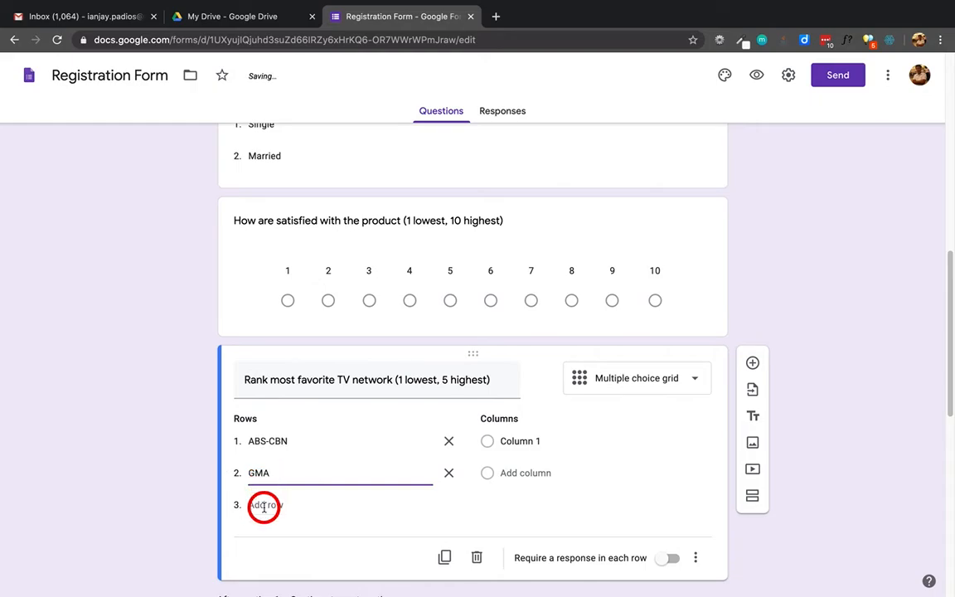
{"action": "left_click", "coordinate": [265, 505]}
{"action": "type", "text": "P"}
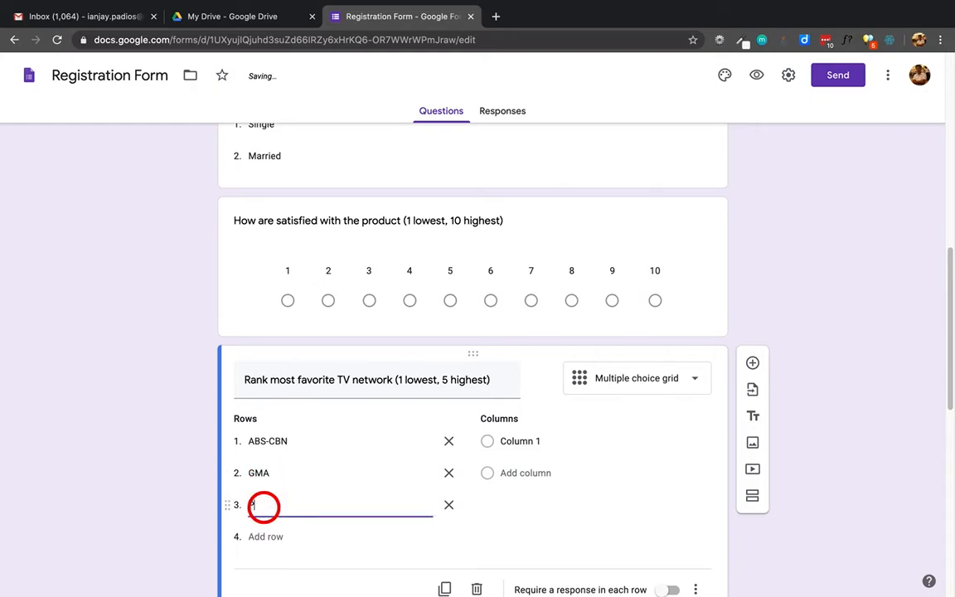
{"action": "type", "text": "TV"}
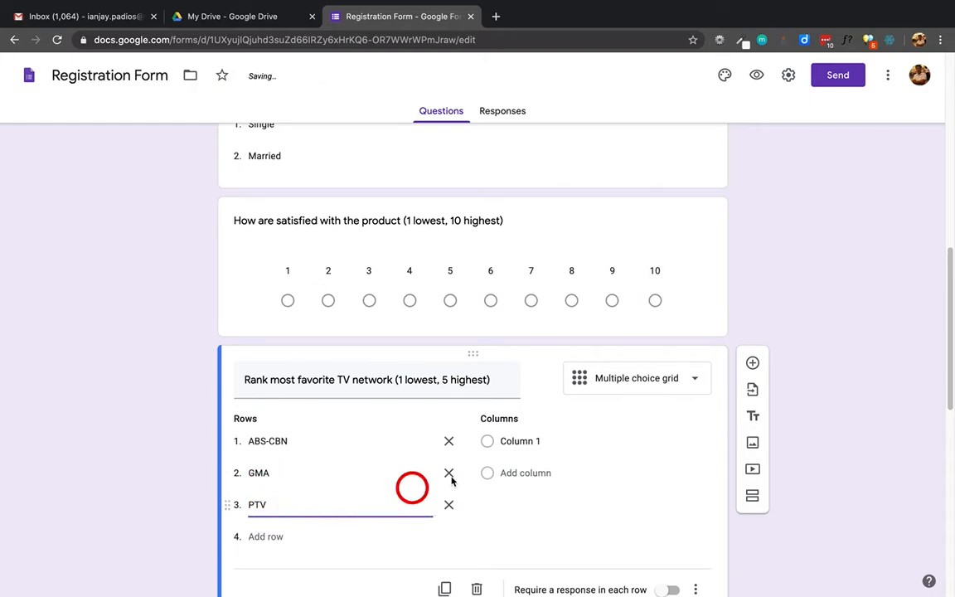
- Enter 1, 2, 3, 4 and 5 as the columns of the TV network ranking grid
{"action": "left_click", "coordinate": [520, 440]}
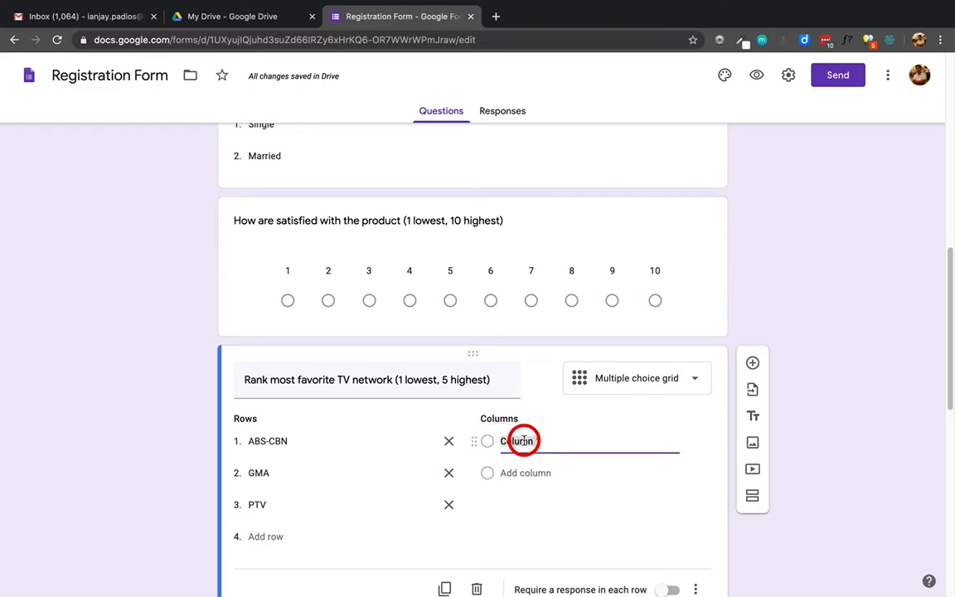
{"action": "type", "text": "1"}
{"action": "left_click", "coordinate": [522, 472]}
{"action": "type", "text": "2"}
{"action": "left_click", "coordinate": [518, 502]}
{"action": "type", "text": "3"}
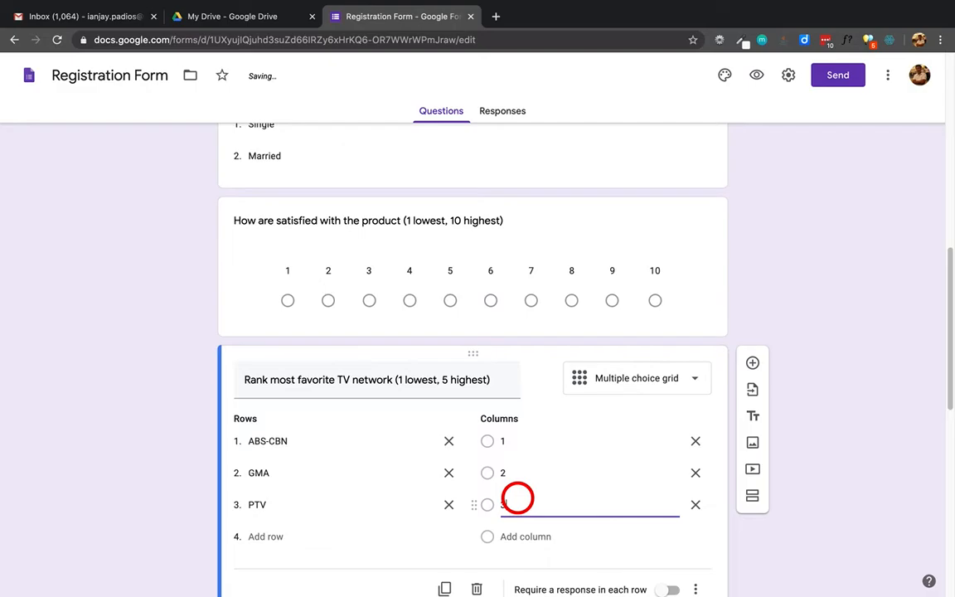
{"action": "left_click", "coordinate": [522, 535]}
{"action": "type", "text": "4"}
{"action": "scroll", "coordinate": [521, 537], "scroll_direction": "down", "scroll_amount": 2}
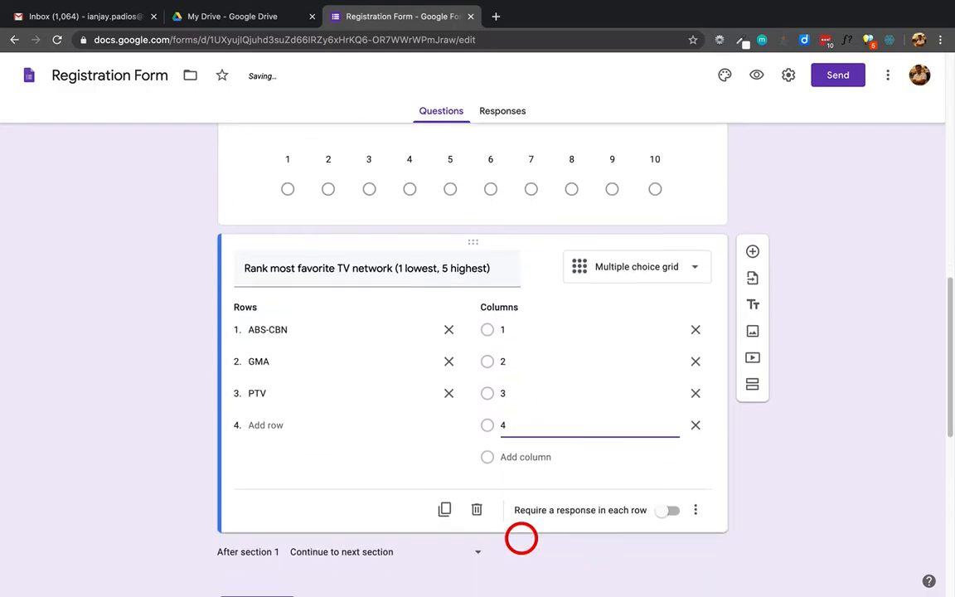
{"action": "left_click", "coordinate": [522, 457]}
{"action": "type", "text": "5"}
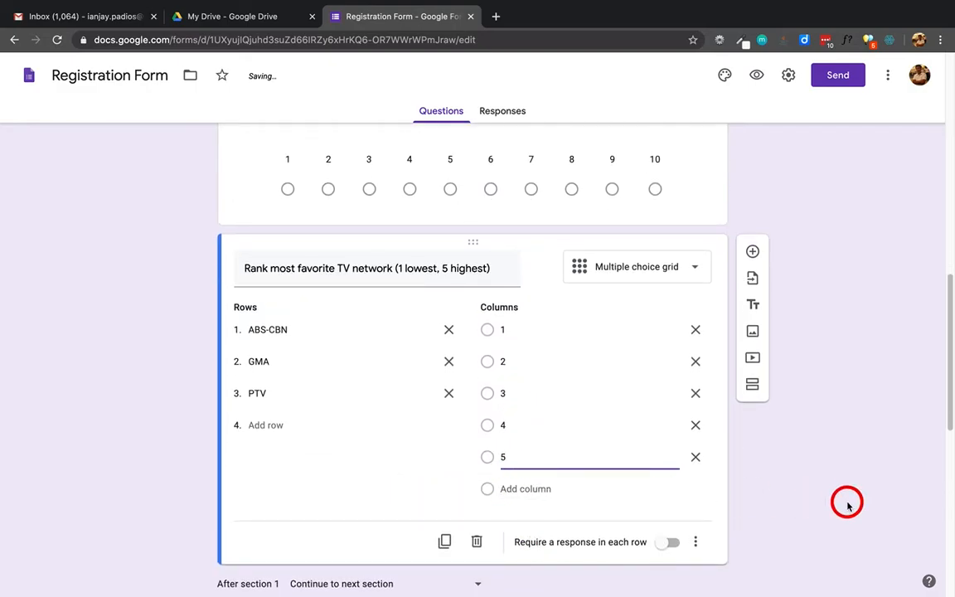
- Preview the form and examine how the TV network ranking grid is laid out for respondents
{"action": "left_click", "coordinate": [291, 310]}
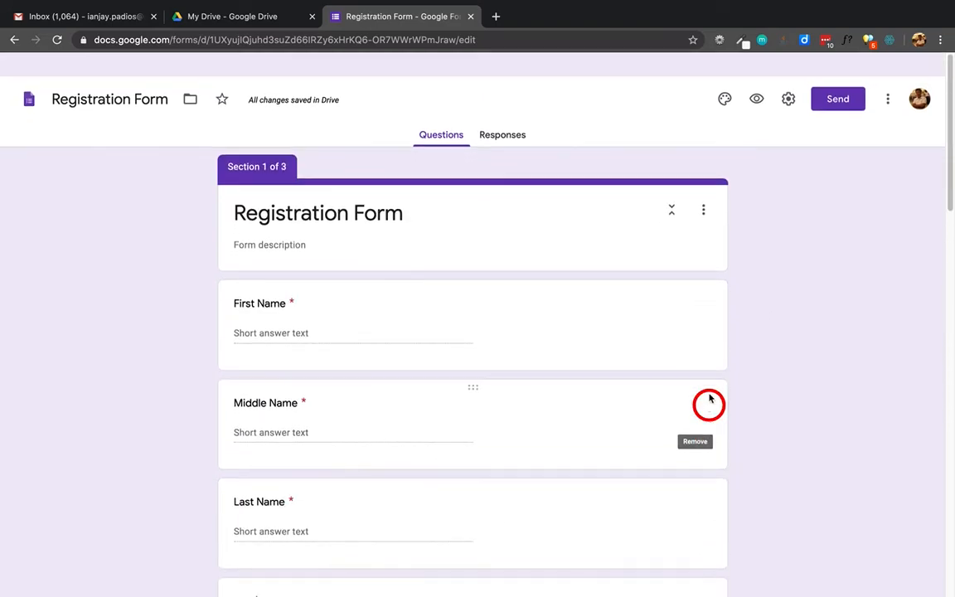
{"action": "left_click", "coordinate": [754, 75]}
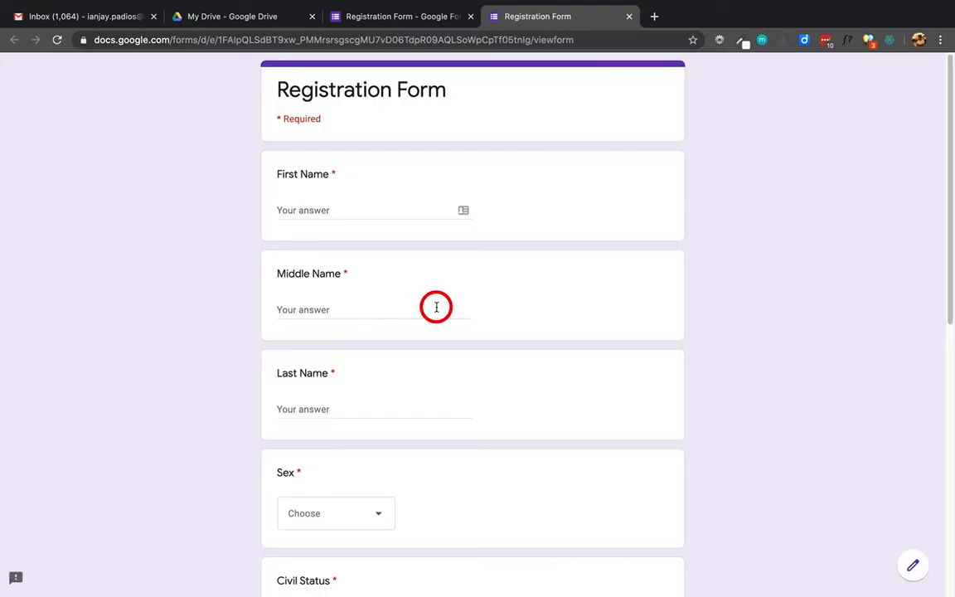
{"action": "scroll", "coordinate": [437, 308], "scroll_direction": "down", "scroll_amount": 3}
{"action": "scroll", "coordinate": [437, 311], "scroll_direction": "down", "scroll_amount": 4}
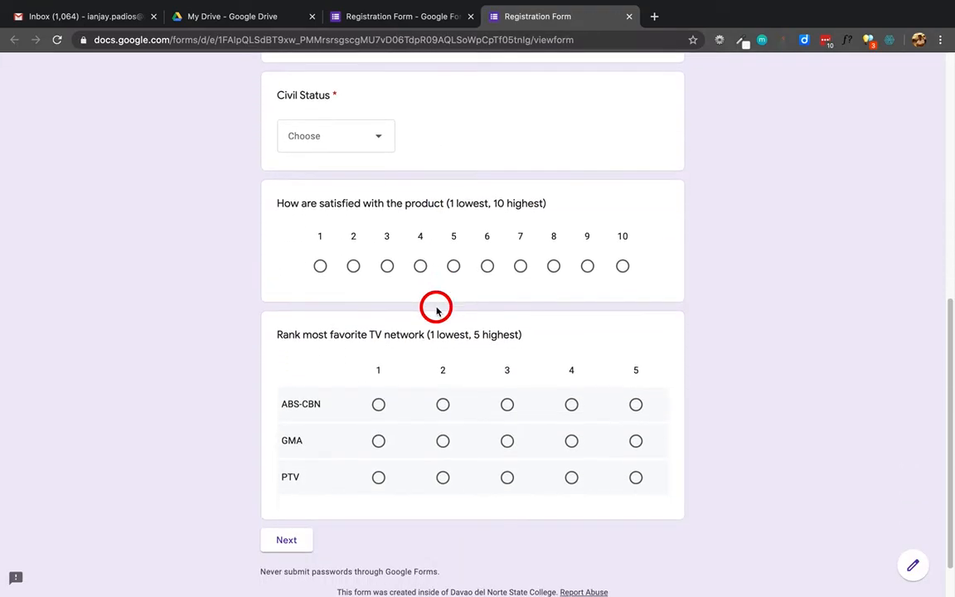
{"action": "scroll", "coordinate": [437, 310], "scroll_direction": "down", "scroll_amount": 1}
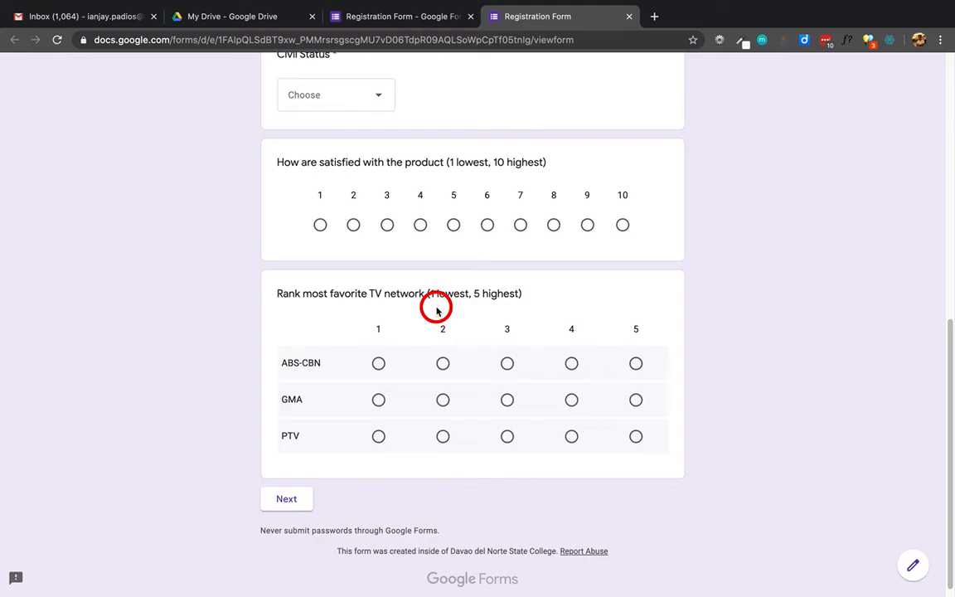
{"action": "scroll", "coordinate": [437, 308], "scroll_direction": "down", "scroll_amount": 1}
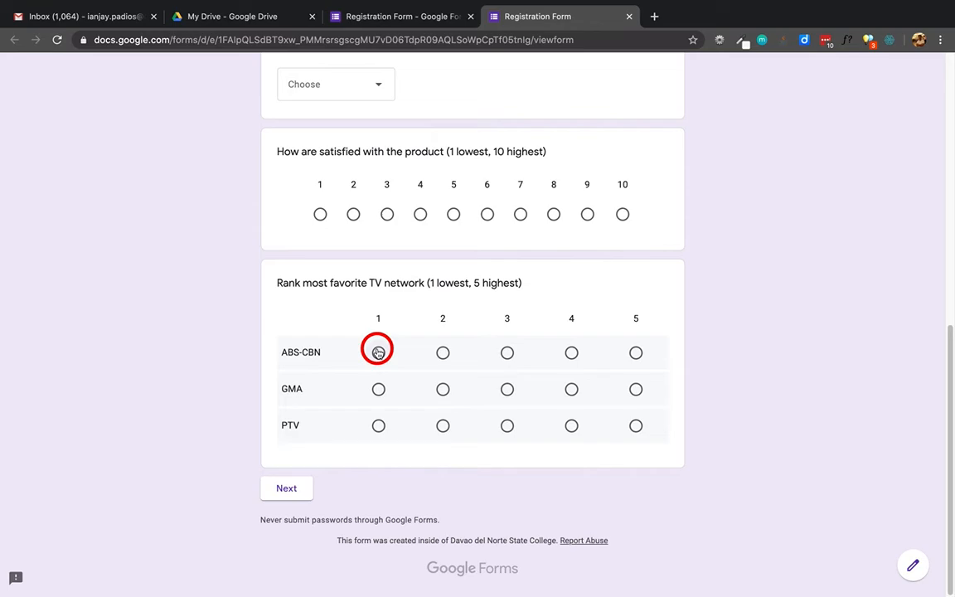
{"action": "scroll", "coordinate": [604, 280], "scroll_direction": "up", "scroll_amount": 2}
{"action": "scroll", "coordinate": [604, 282], "scroll_direction": "down", "scroll_amount": 2}
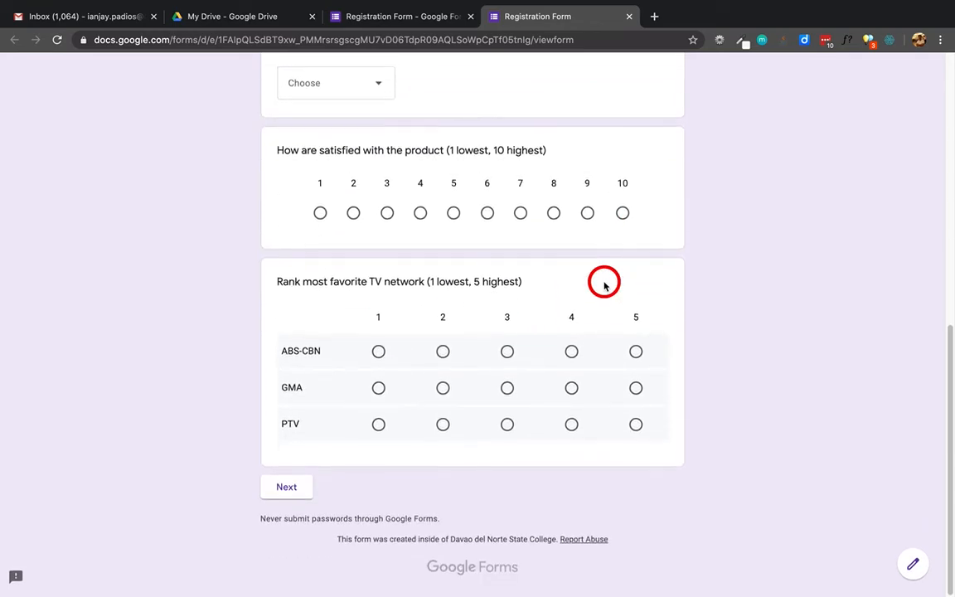
- Test the ranking grid with ABS-CBN at 1 and GMA and PTV both at 5, and leave the preview without submitting
{"action": "left_click", "coordinate": [378, 352]}
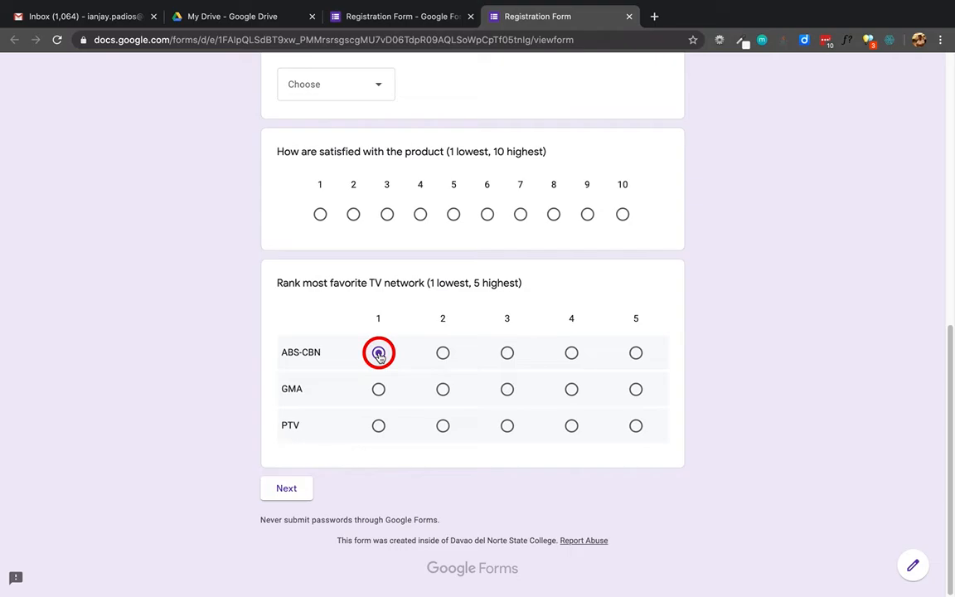
{"action": "left_click", "coordinate": [636, 389]}
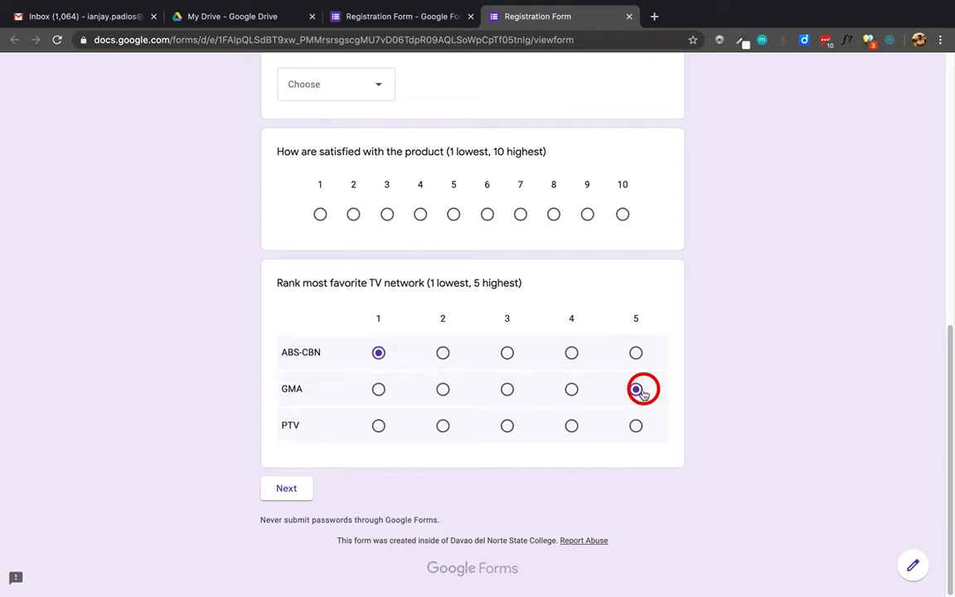
{"action": "left_click", "coordinate": [636, 425]}
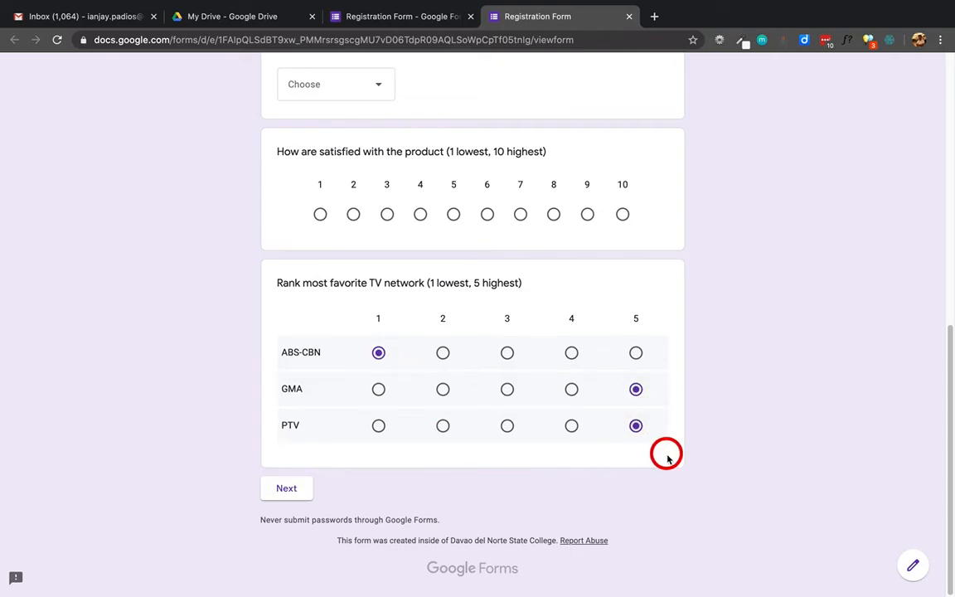
{"action": "scroll", "coordinate": [704, 341], "scroll_direction": "up", "scroll_amount": 1}
{"action": "scroll", "coordinate": [706, 343], "scroll_direction": "down", "scroll_amount": 2}
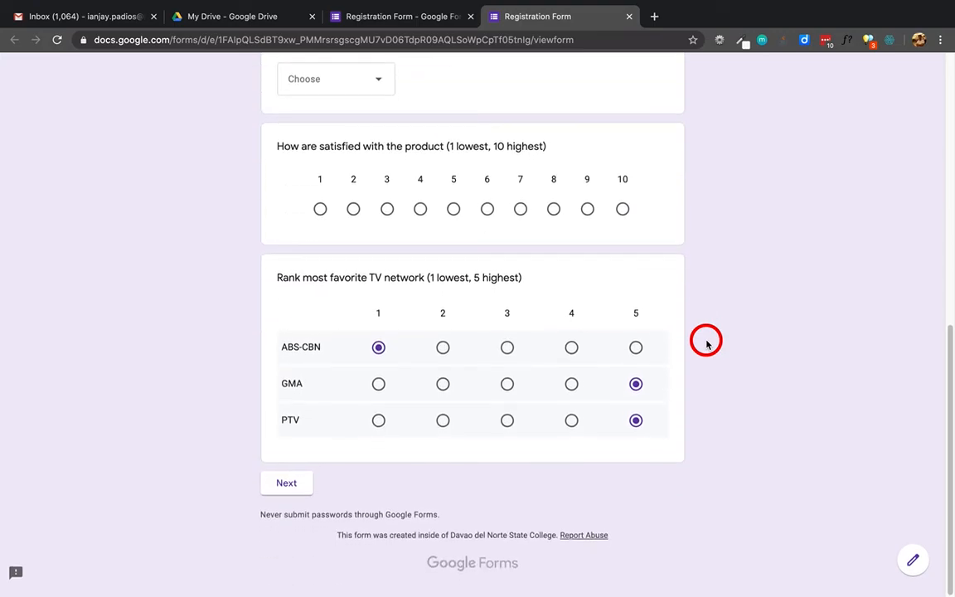
{"action": "scroll", "coordinate": [706, 343], "scroll_direction": "up", "scroll_amount": 1}
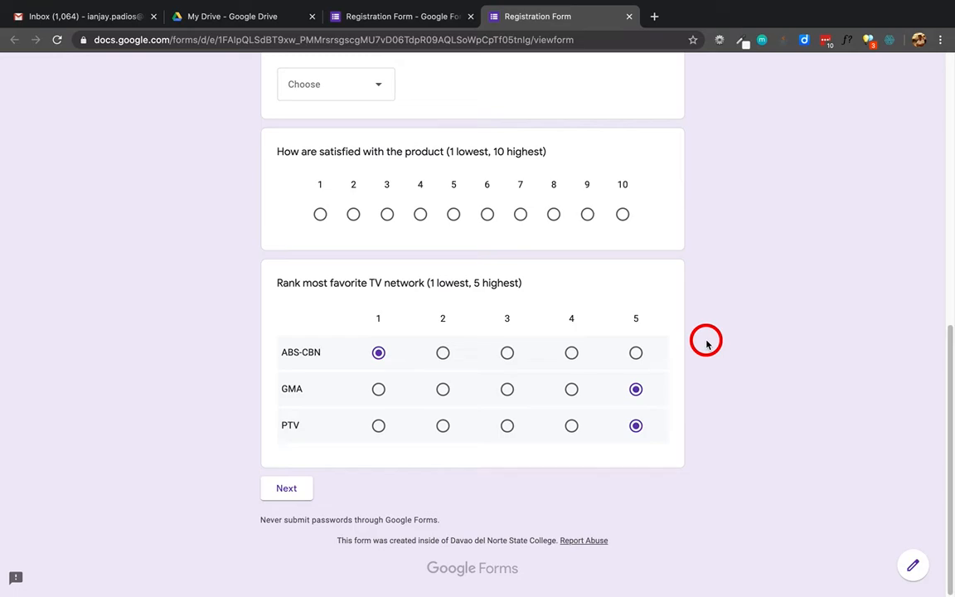
{"action": "scroll", "coordinate": [704, 343], "scroll_direction": "down", "scroll_amount": 1}
{"action": "scroll", "coordinate": [692, 342], "scroll_direction": "up", "scroll_amount": 1}
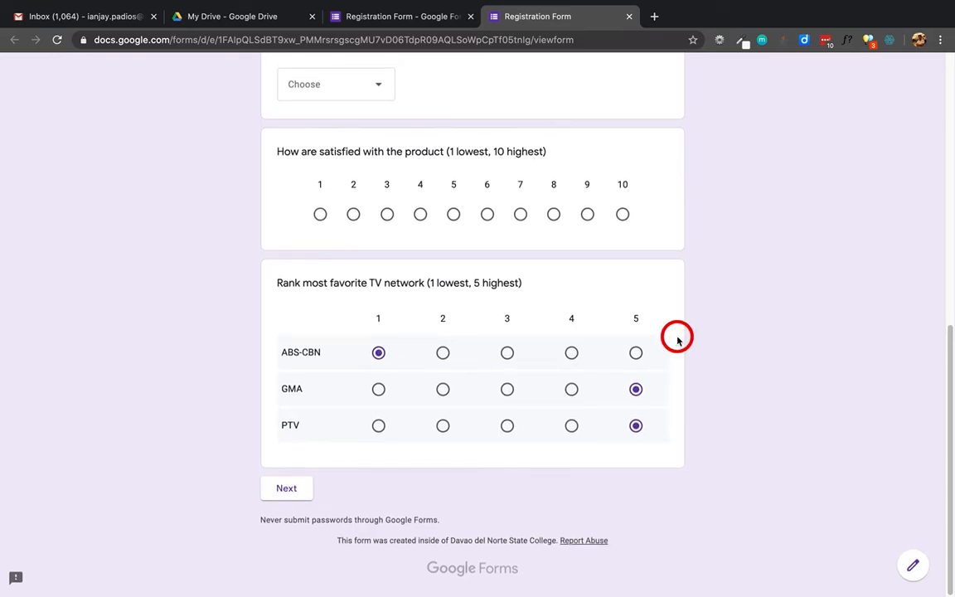
{"action": "left_click", "coordinate": [629, 17]}
{"action": "left_click", "coordinate": [576, 206]}
{"action": "scroll", "coordinate": [772, 326], "scroll_direction": "down", "scroll_amount": 3}
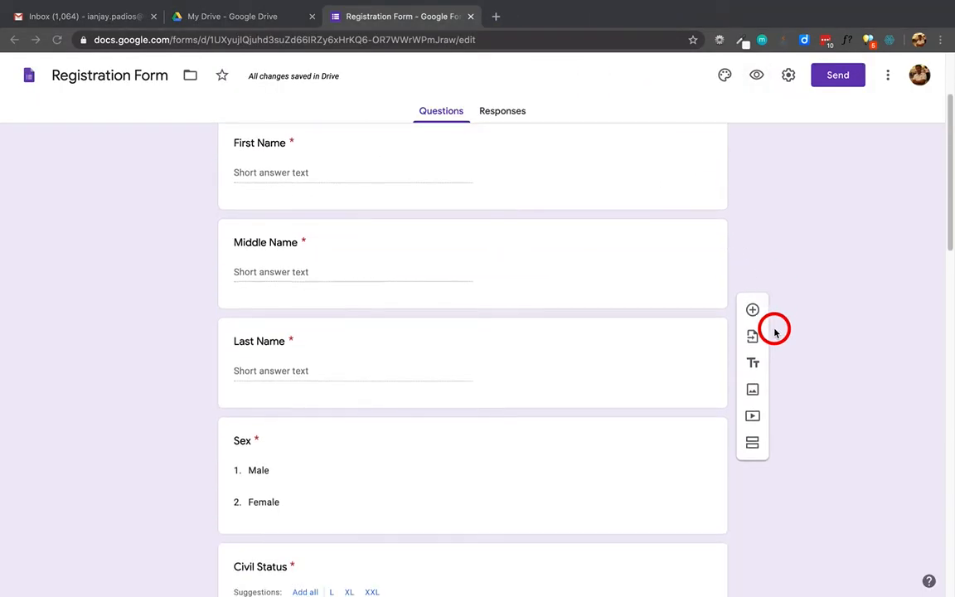
{"action": "scroll", "coordinate": [761, 294], "scroll_direction": "down", "scroll_amount": 5}
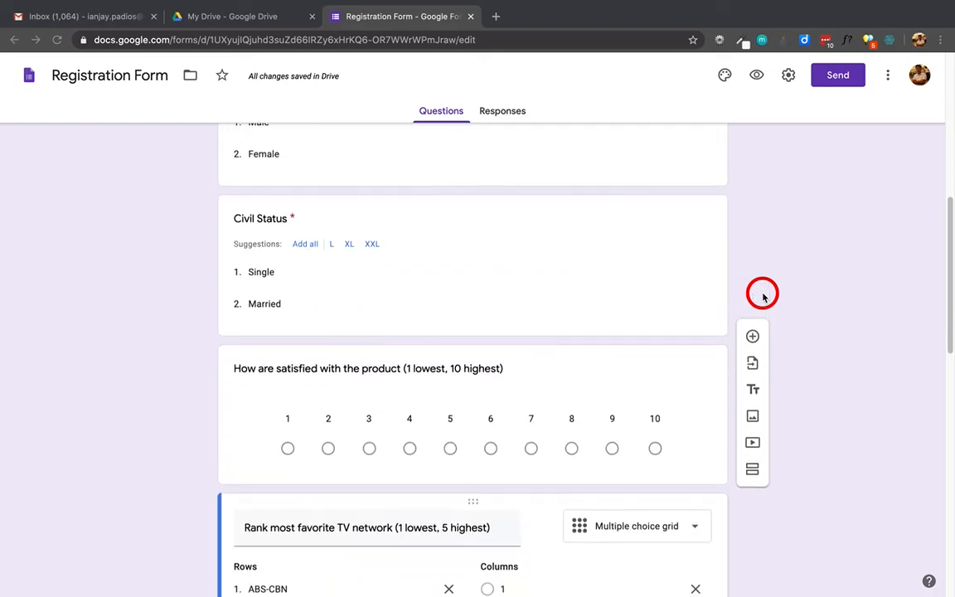
- Add a new question directly below the TV network ranking grid
{"action": "left_click", "coordinate": [669, 374]}
{"action": "scroll", "coordinate": [811, 364], "scroll_direction": "down", "scroll_amount": 1}
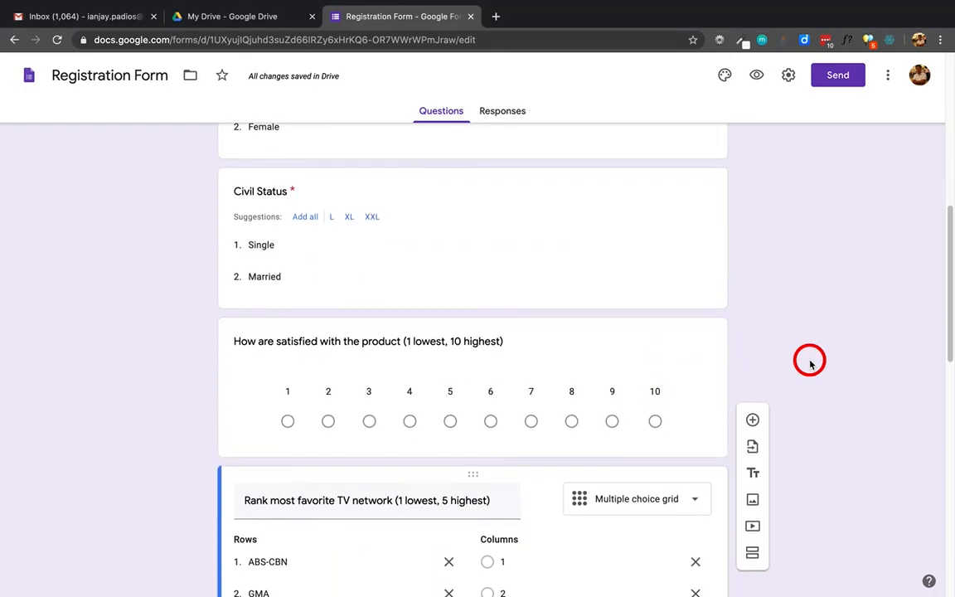
{"action": "scroll", "coordinate": [810, 364], "scroll_direction": "up", "scroll_amount": 1}
{"action": "left_click", "coordinate": [753, 448]}
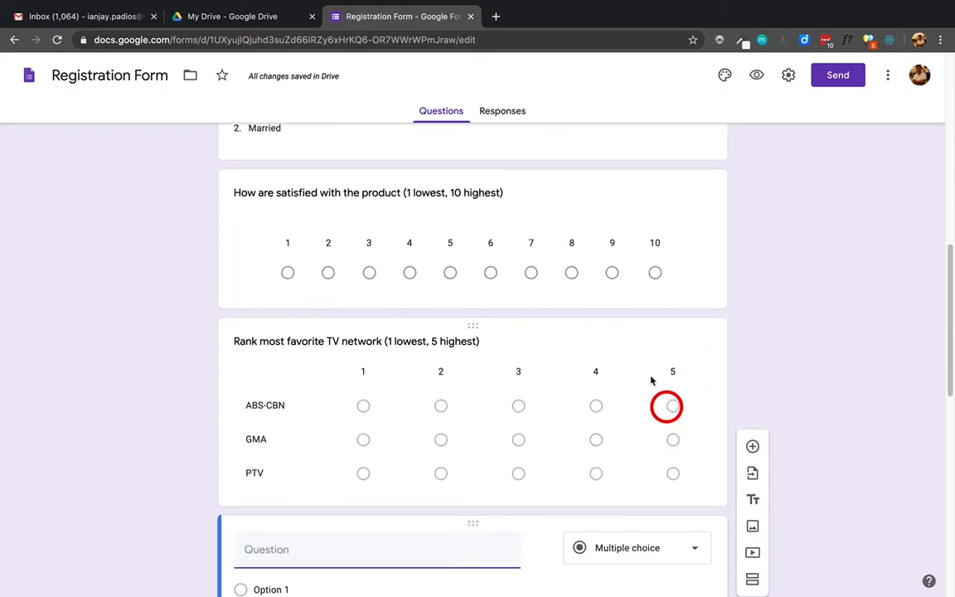
- Try the checkbox grid type on the TV network ranking question and restore it to multiple choice grid
{"action": "left_click", "coordinate": [656, 388]}
{"action": "left_click", "coordinate": [670, 355]}
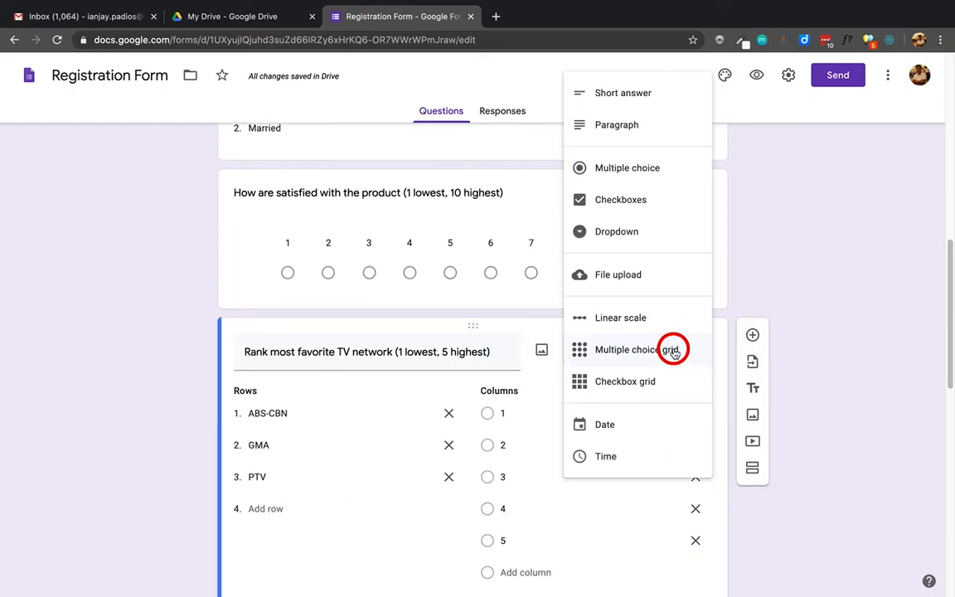
{"action": "left_click", "coordinate": [617, 384]}
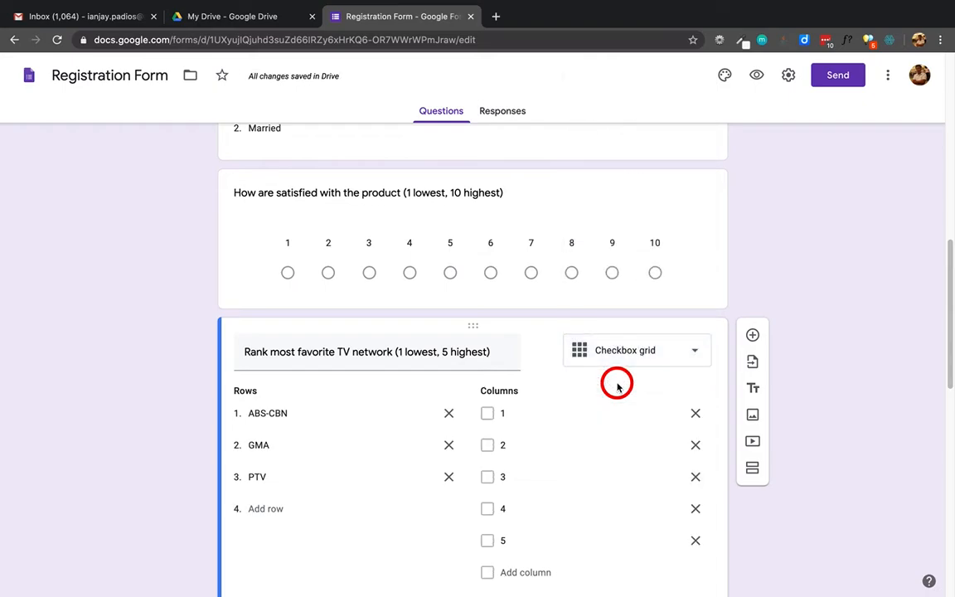
{"action": "scroll", "coordinate": [617, 385], "scroll_direction": "up", "scroll_amount": 1}
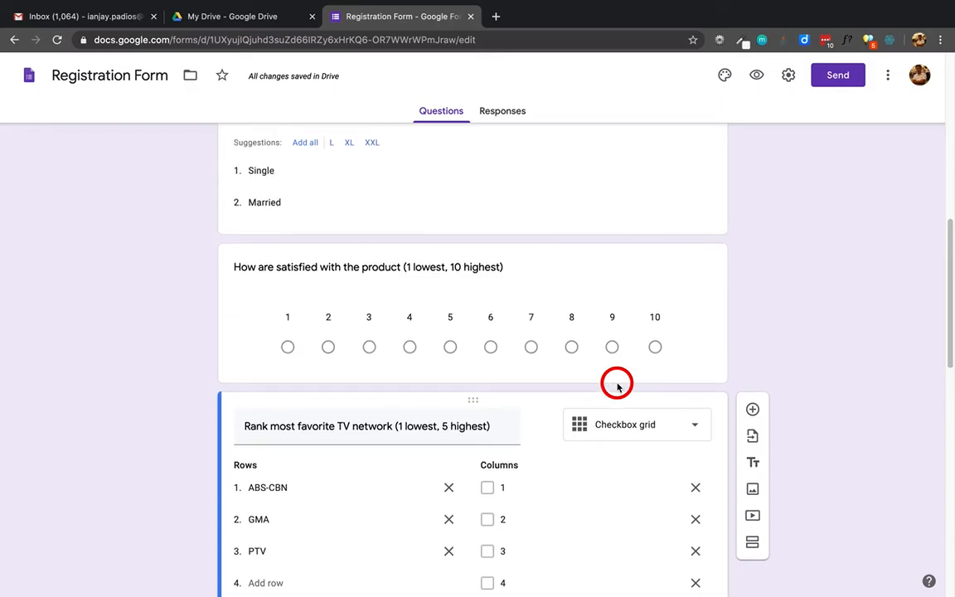
{"action": "left_click", "coordinate": [631, 424]}
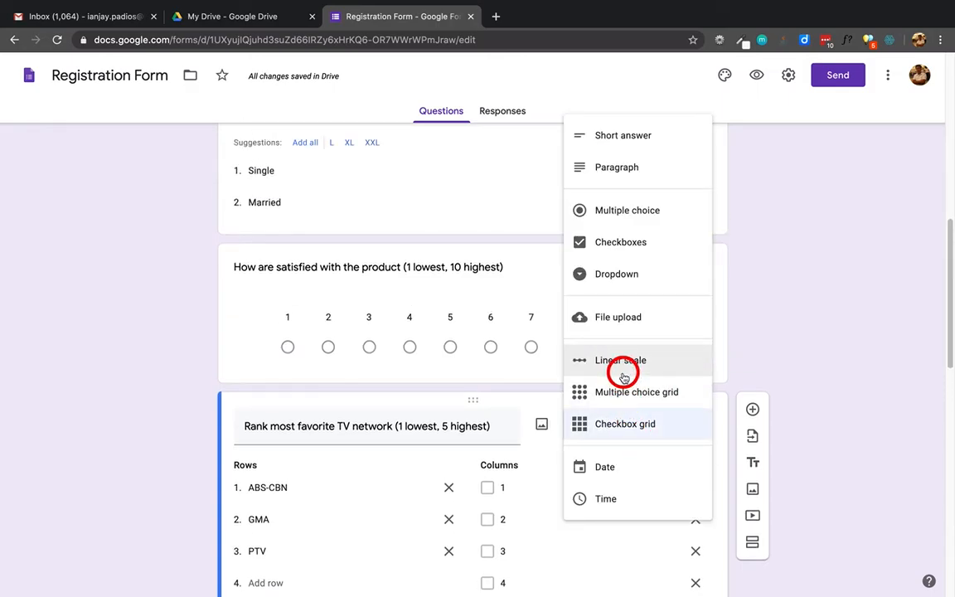
{"action": "left_click", "coordinate": [590, 392]}
- Change the new blank question's type to checkbox grid
{"action": "scroll", "coordinate": [709, 397], "scroll_direction": "down", "scroll_amount": 2}
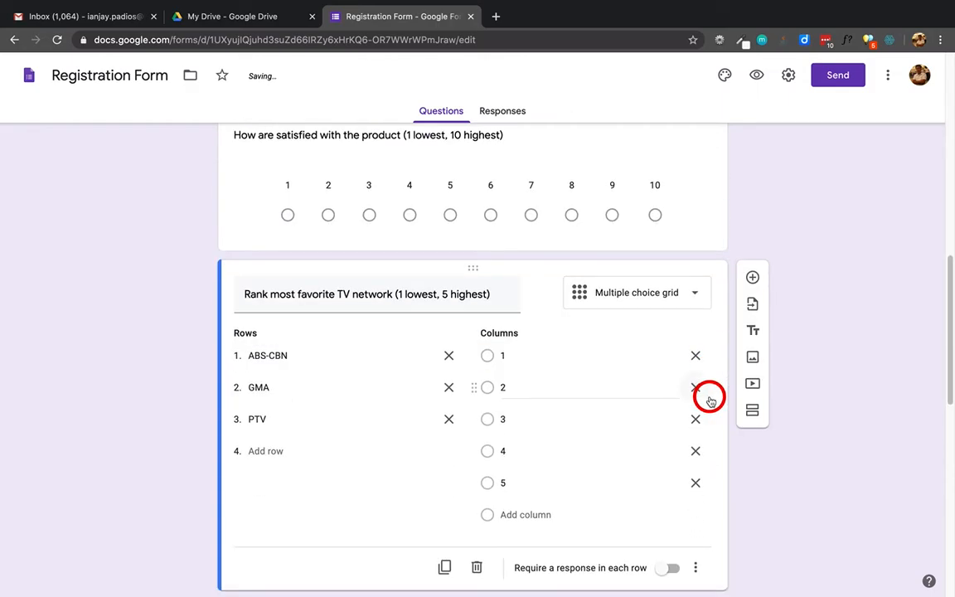
{"action": "scroll", "coordinate": [831, 496], "scroll_direction": "down", "scroll_amount": 3}
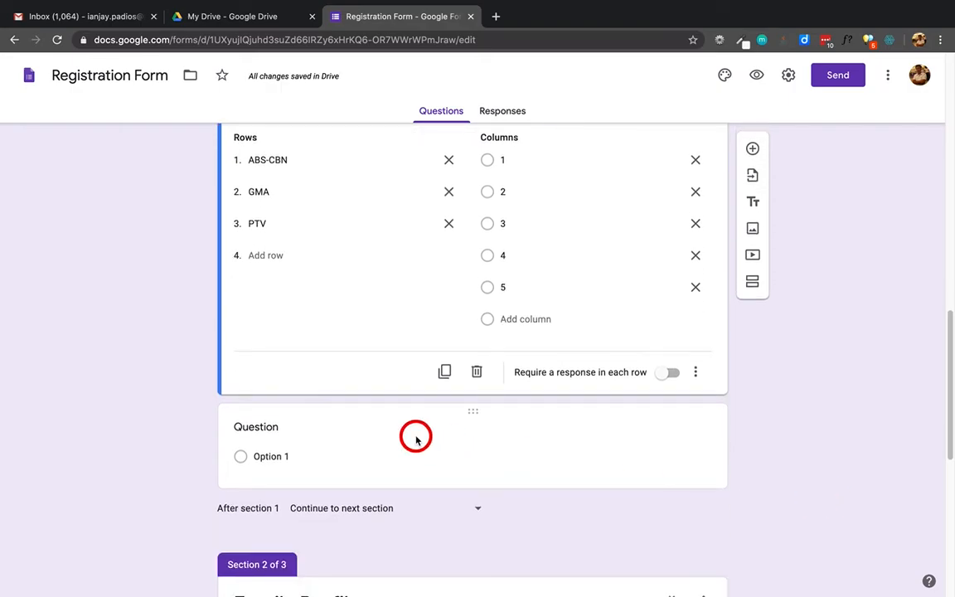
{"action": "left_click", "coordinate": [415, 437]}
{"action": "left_click", "coordinate": [628, 298]}
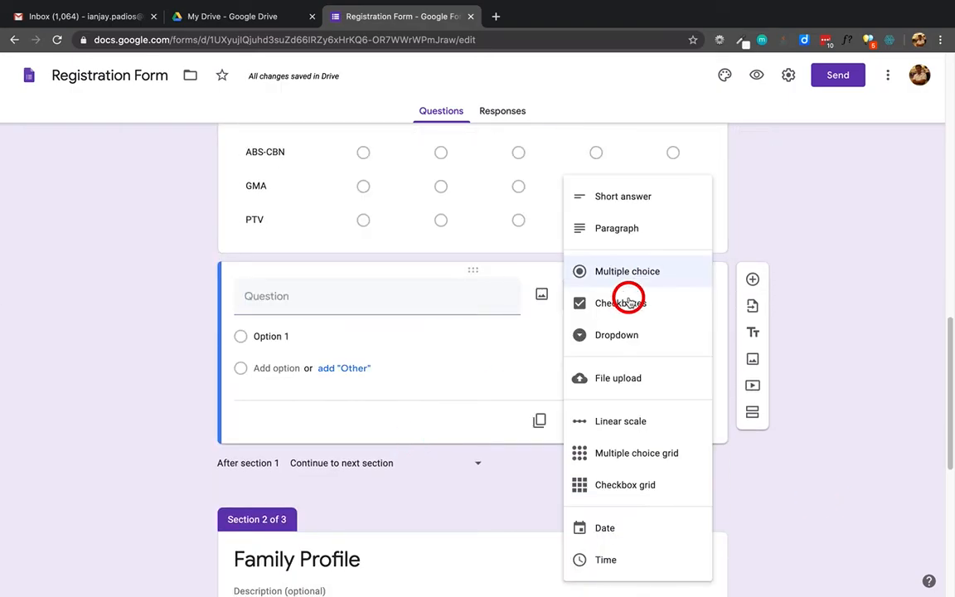
{"action": "left_click", "coordinate": [617, 487]}
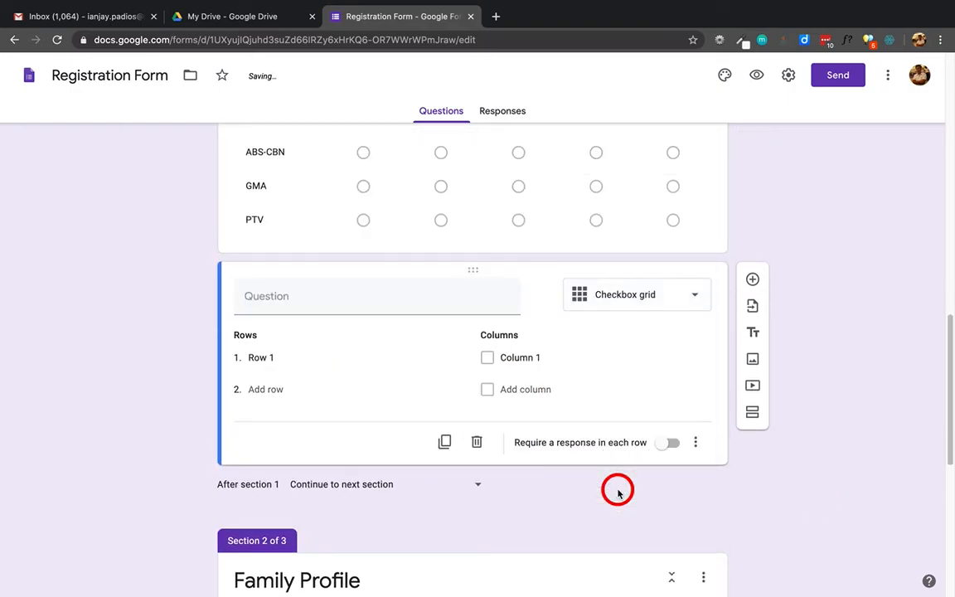
- Title the new checkbox grid question "Meals of the week"
{"action": "scroll", "coordinate": [618, 491], "scroll_direction": "up", "scroll_amount": 2}
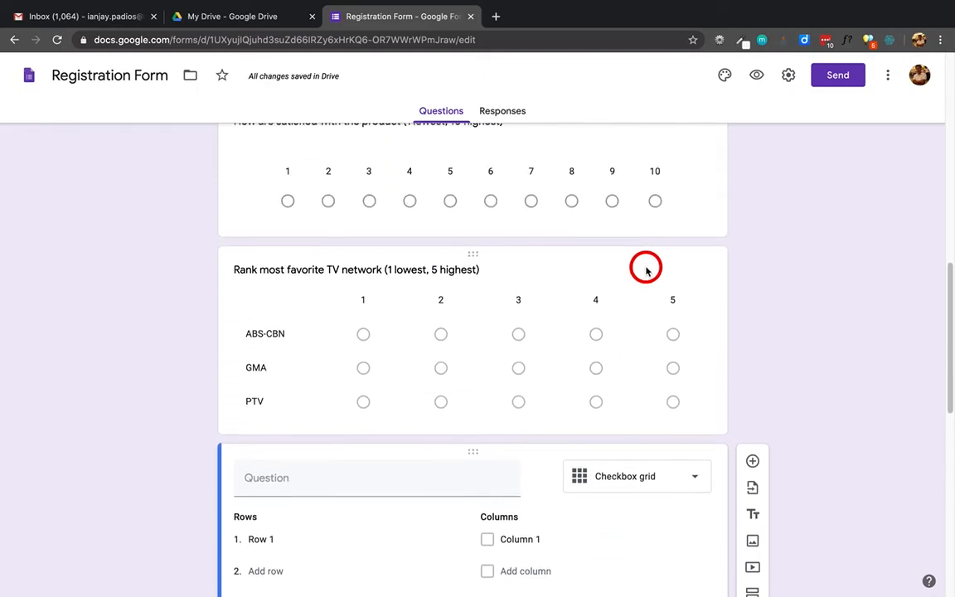
{"action": "left_click", "coordinate": [611, 303]}
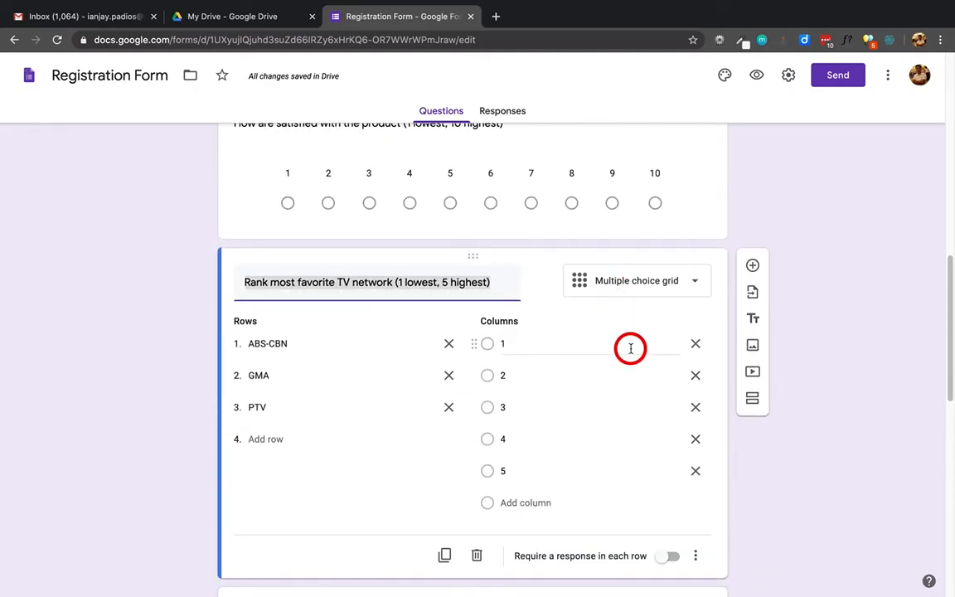
{"action": "scroll", "coordinate": [629, 348], "scroll_direction": "down", "scroll_amount": 5}
{"action": "scroll", "coordinate": [630, 352], "scroll_direction": "down", "scroll_amount": 2}
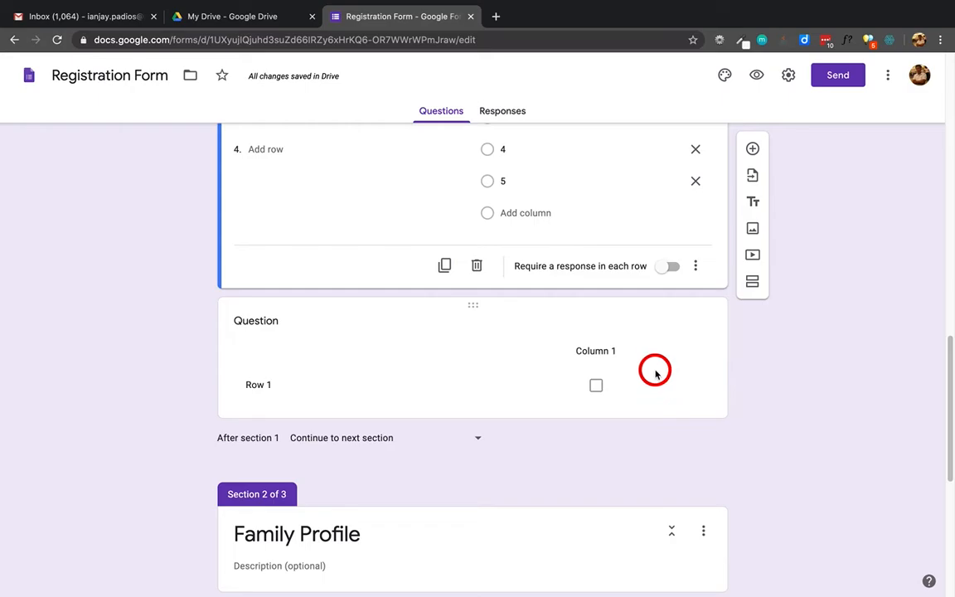
{"action": "left_click", "coordinate": [498, 347]}
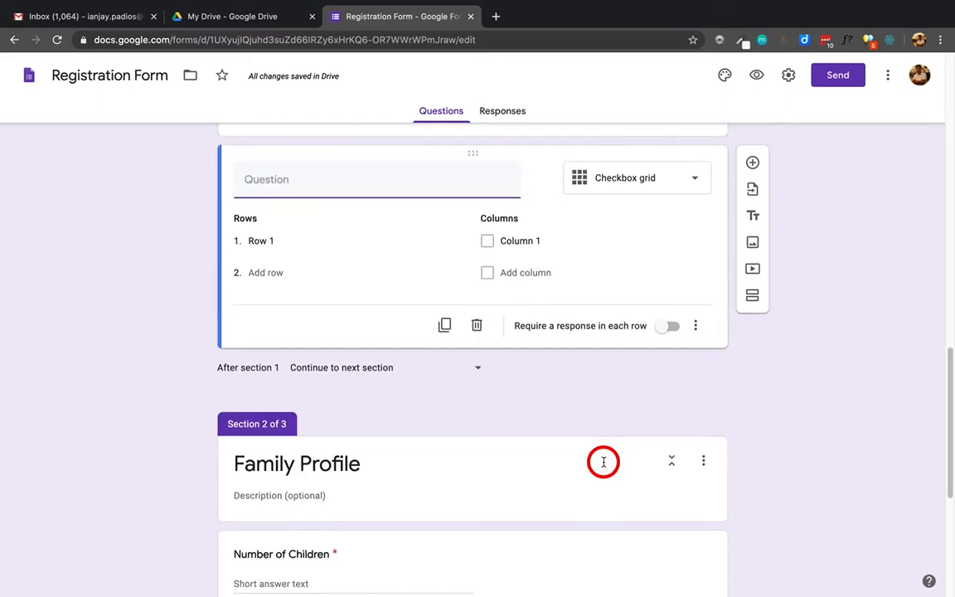
{"action": "scroll", "coordinate": [614, 398], "scroll_direction": "up", "scroll_amount": 1}
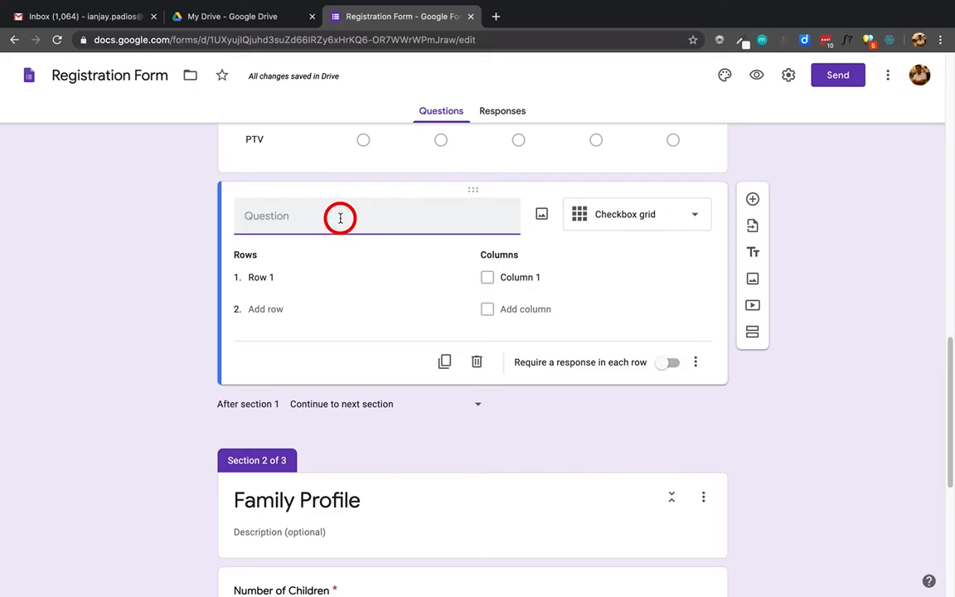
{"action": "type", "text": "s of the week"}
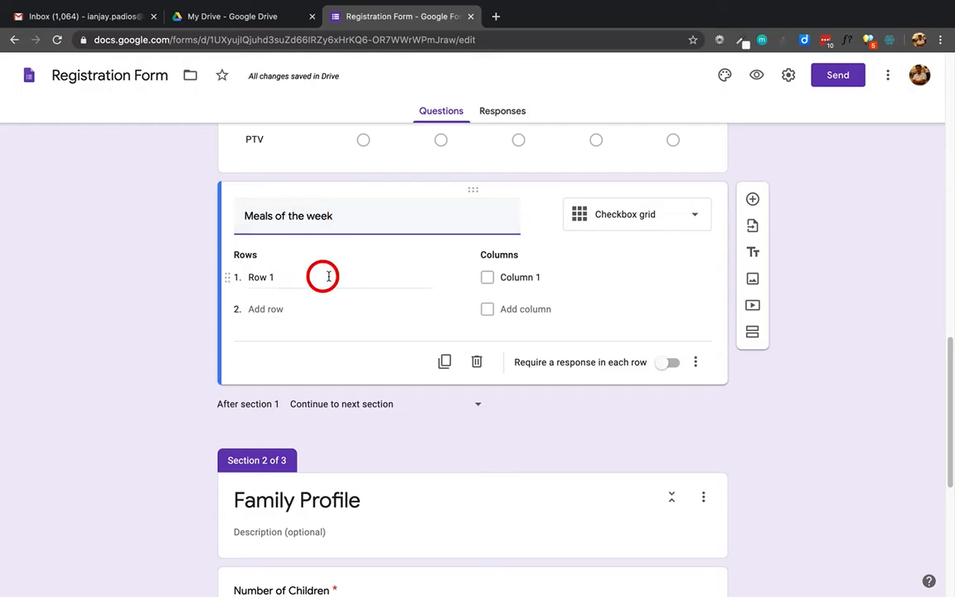
- Enter Egg, Ham, Bacon and Sandwich as the rows of the Meals of the week grid
{"action": "left_click", "coordinate": [281, 276]}
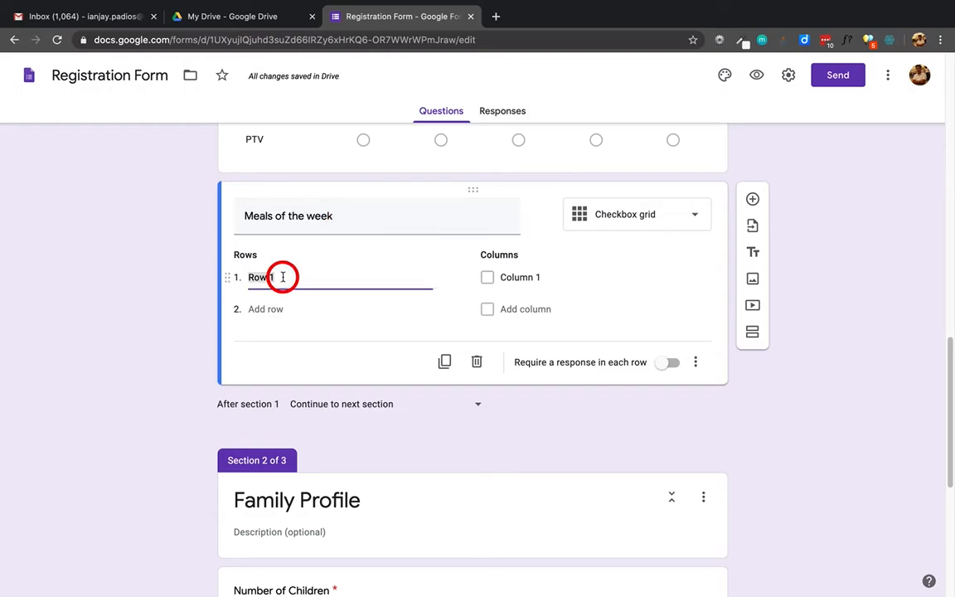
{"action": "type", "text": "Egg"}
{"action": "left_click", "coordinate": [266, 309]}
{"action": "type", "text": "Ham"}
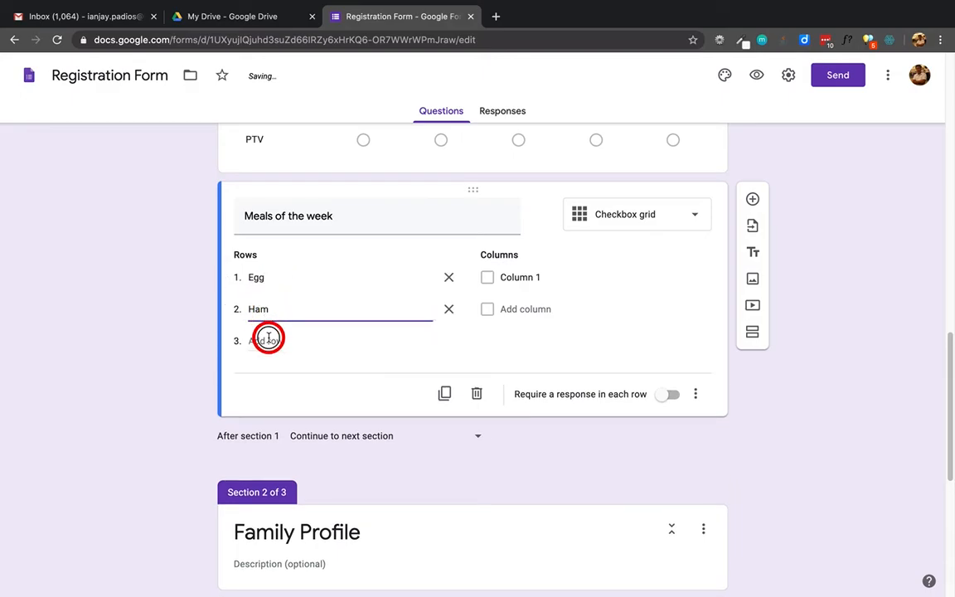
{"action": "left_click", "coordinate": [267, 340]}
{"action": "type", "text": "Bacon"}
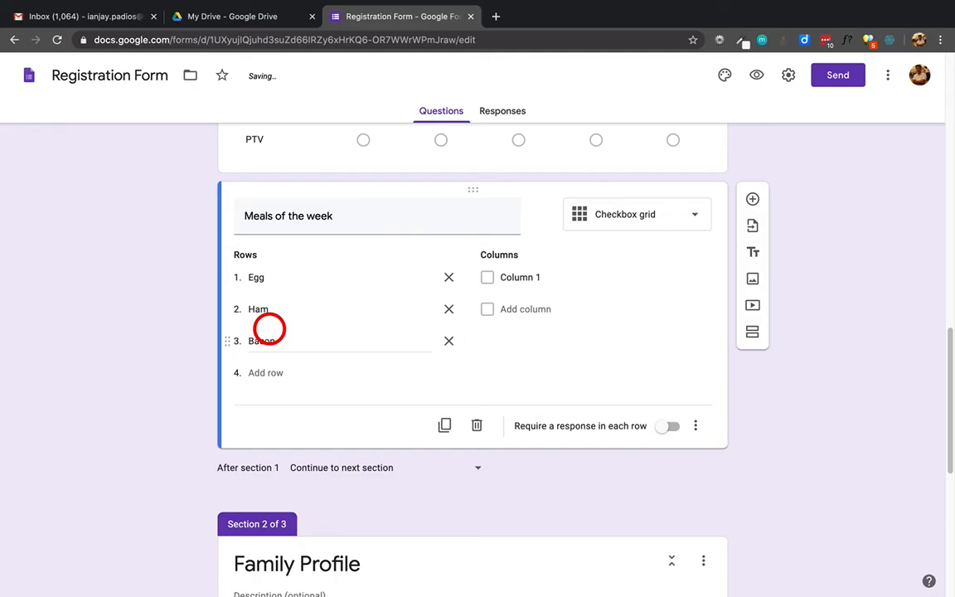
{"action": "left_click", "coordinate": [266, 373]}
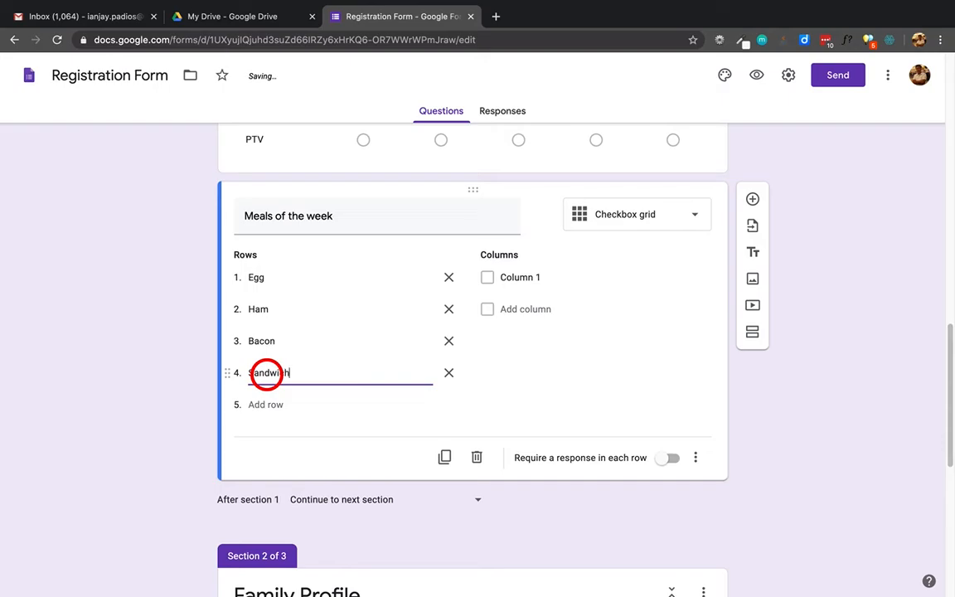
- Enter Monday, Tueday, Wednesday and Friday as the columns of the Meals of the week grid
{"action": "left_click", "coordinate": [529, 276]}
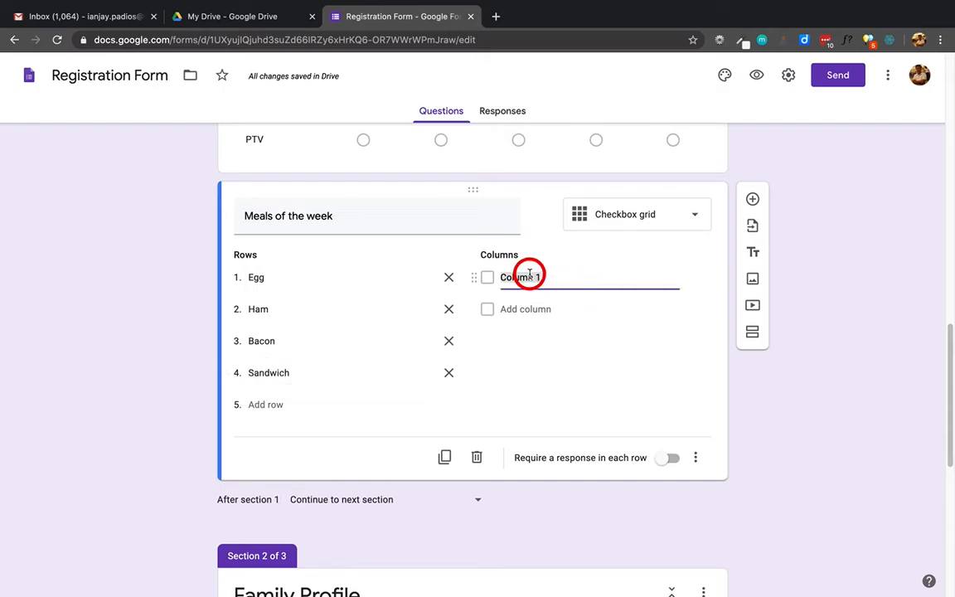
{"action": "type", "text": "Monday"}
{"action": "key", "text": "Return"}
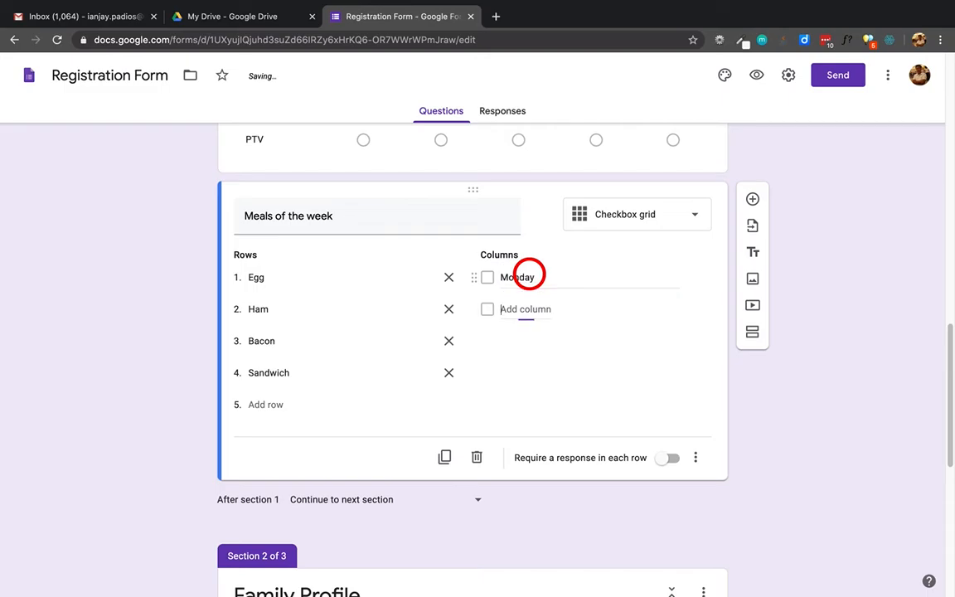
{"action": "type", "text": "Tueday"}
{"action": "left_click", "coordinate": [537, 340]}
{"action": "type", "text": "Wed"}
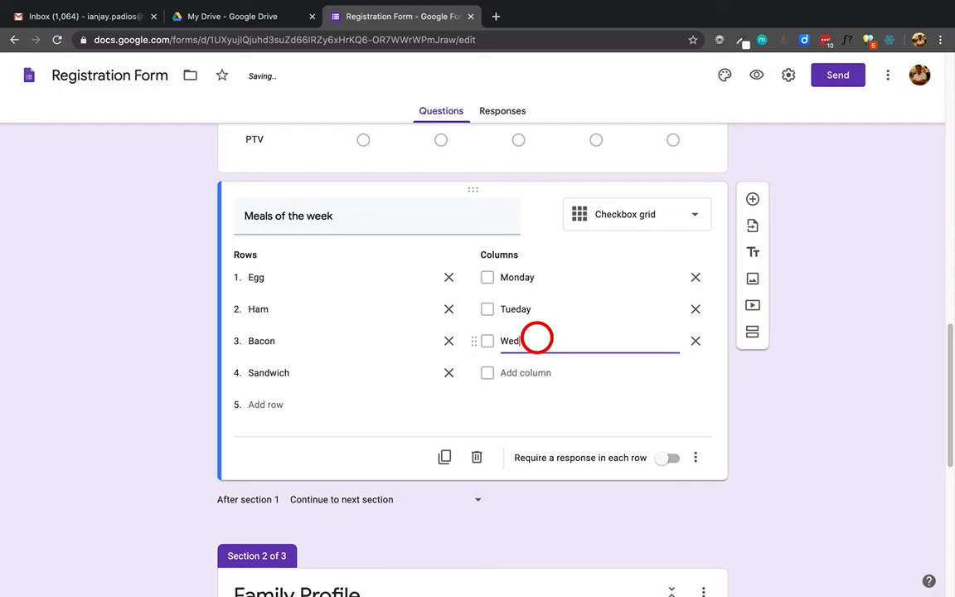
{"action": "type", "text": "nesday"}
{"action": "left_click", "coordinate": [530, 373]}
{"action": "type", "text": "Friday"}
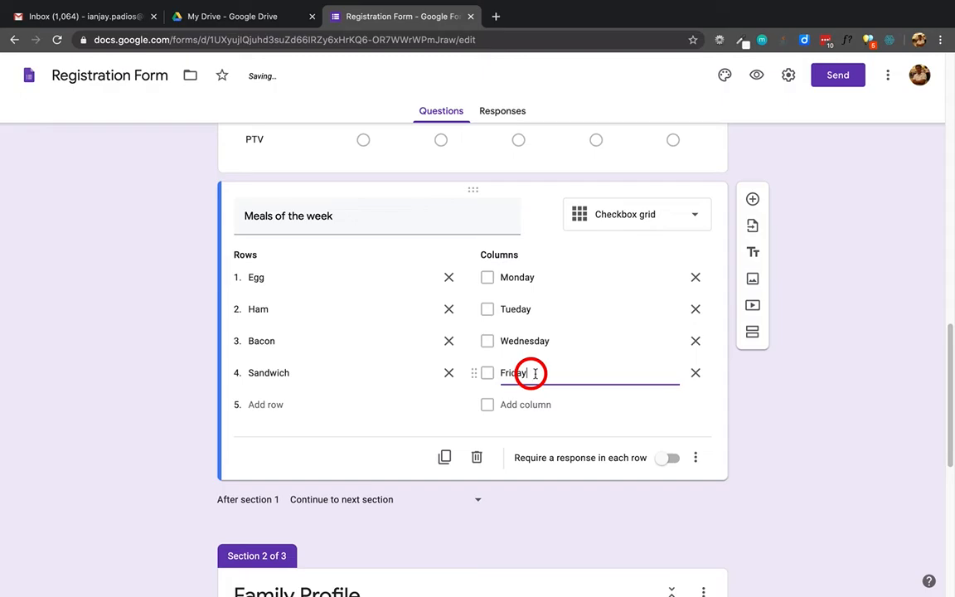
{"action": "left_click", "coordinate": [849, 445]}
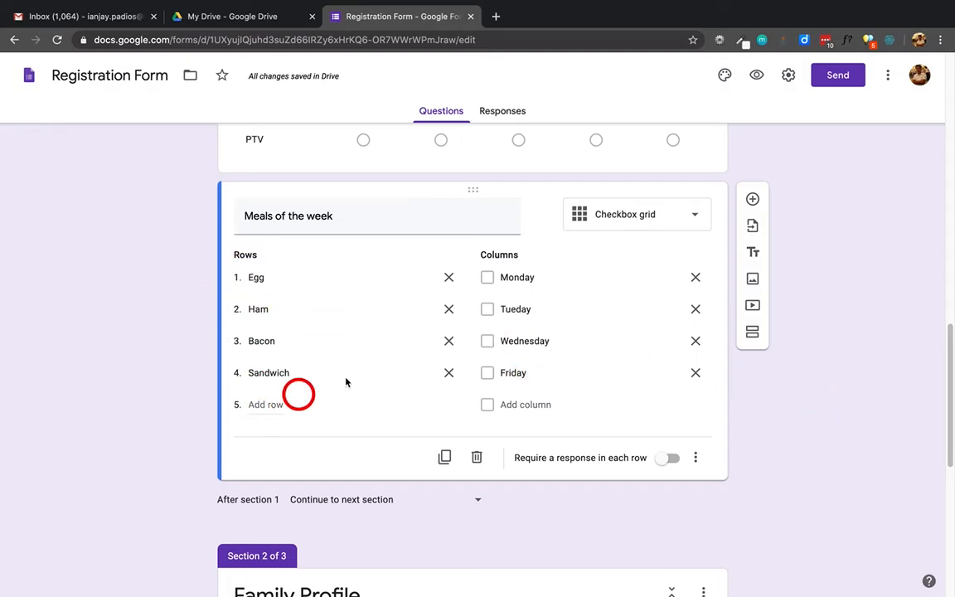
- Preview the form and examine how the Meals of the week grid is laid out below the TV network ranking grid
{"action": "scroll", "coordinate": [634, 311], "scroll_direction": "up", "scroll_amount": 5}
{"action": "scroll", "coordinate": [634, 313], "scroll_direction": "up", "scroll_amount": 15}
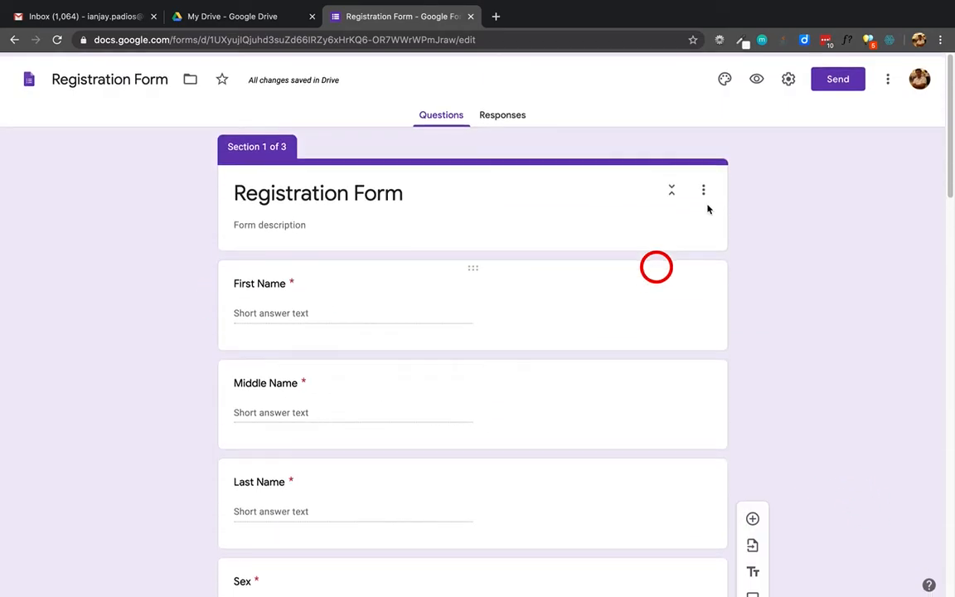
{"action": "left_click", "coordinate": [756, 74]}
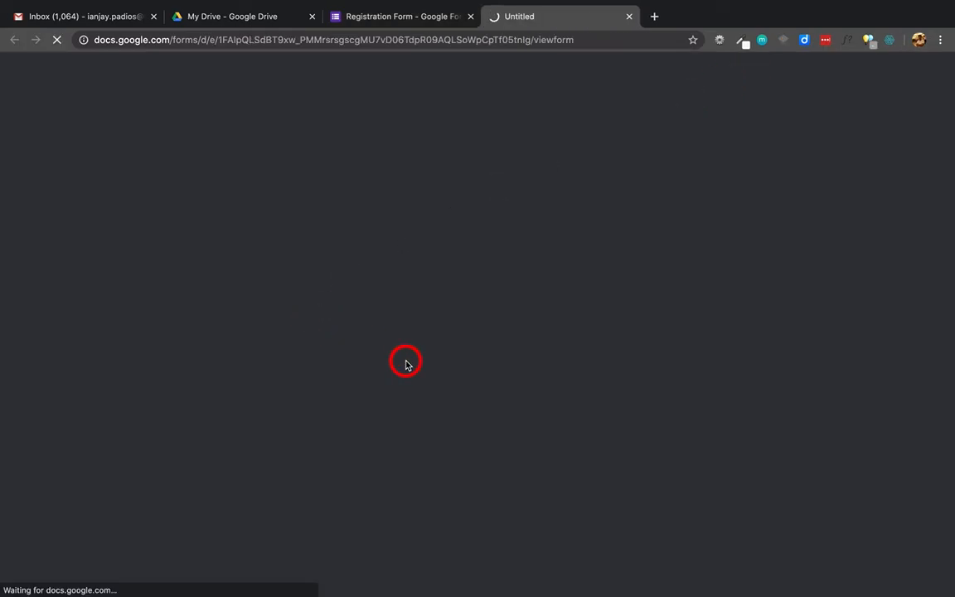
{"action": "scroll", "coordinate": [363, 367], "scroll_direction": "down", "scroll_amount": 15}
{"action": "scroll", "coordinate": [362, 368], "scroll_direction": "down", "scroll_amount": 5}
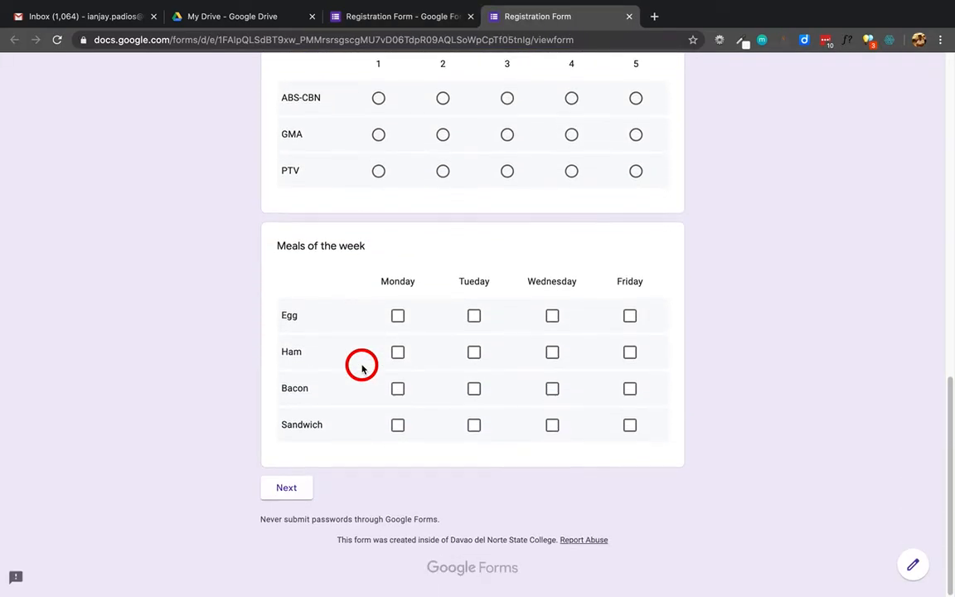
{"action": "scroll", "coordinate": [380, 323], "scroll_direction": "up", "scroll_amount": 2}
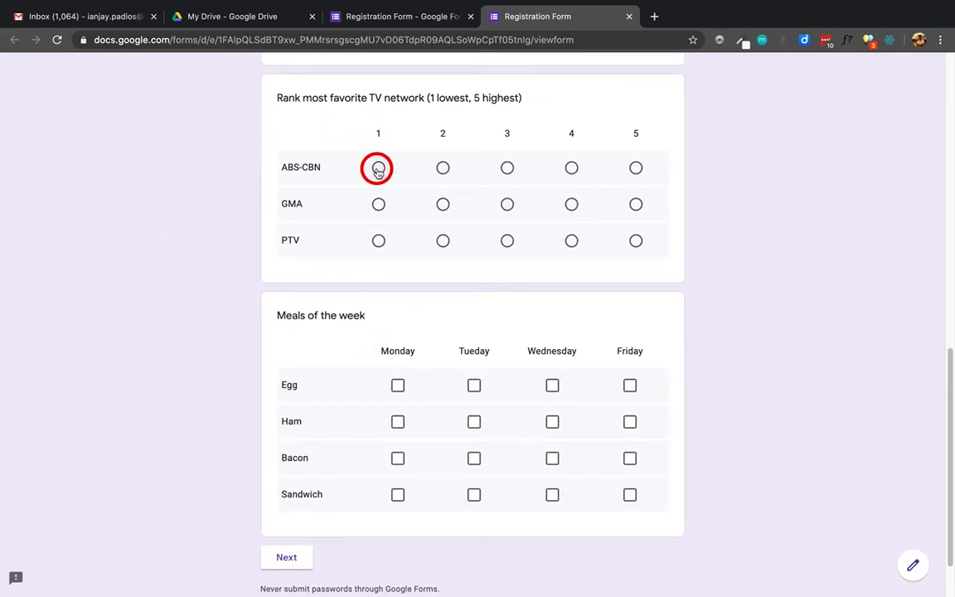
- Test the Egg row by ticking all four days in the Meals of the week grid and clearing them again
{"action": "left_click", "coordinate": [397, 387]}
{"action": "left_click", "coordinate": [473, 385]}
{"action": "left_click", "coordinate": [552, 385]}
{"action": "left_click", "coordinate": [632, 386]}
{"action": "left_click", "coordinate": [630, 385]}
{"action": "left_click", "coordinate": [552, 386]}
{"action": "left_click", "coordinate": [473, 386]}
{"action": "left_click", "coordinate": [398, 385]}
- Test single selection per row in the TV network grid by moving ABS-CBN from 1 through to 5, with PTV at 2
{"action": "left_click", "coordinate": [378, 167]}
{"action": "left_click", "coordinate": [443, 240]}
{"action": "left_click", "coordinate": [443, 168]}
{"action": "left_click", "coordinate": [506, 167]}
{"action": "left_click", "coordinate": [571, 169]}
{"action": "left_click", "coordinate": [635, 169]}
{"action": "scroll", "coordinate": [474, 307], "scroll_direction": "down", "scroll_amount": 2}
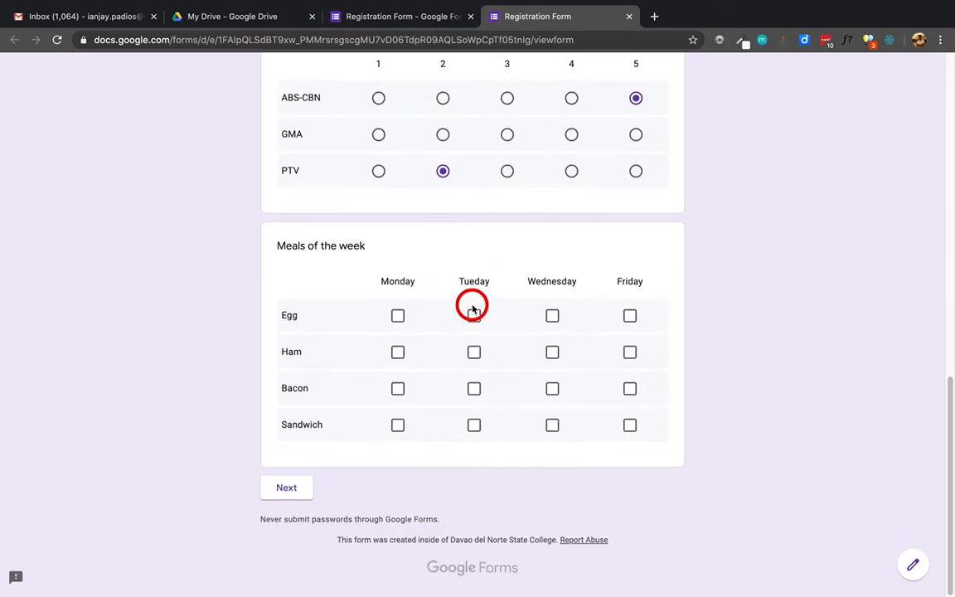
- Review the Meals of the week question's type in the form editor, keep checkbox grid, and return to the preview
{"action": "left_click", "coordinate": [366, 15]}
{"action": "scroll", "coordinate": [567, 303], "scroll_direction": "down", "scroll_amount": 15}
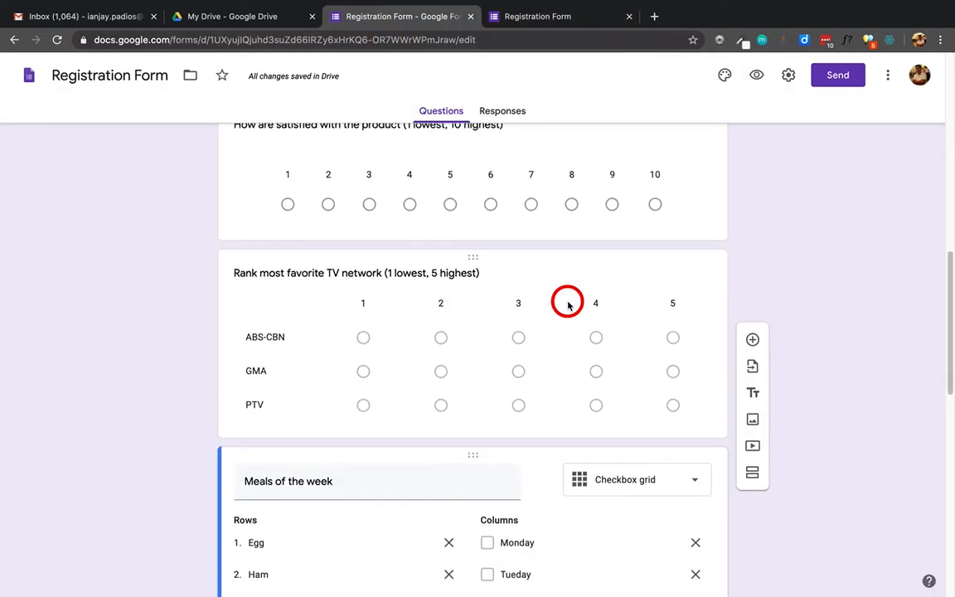
{"action": "left_click", "coordinate": [635, 243]}
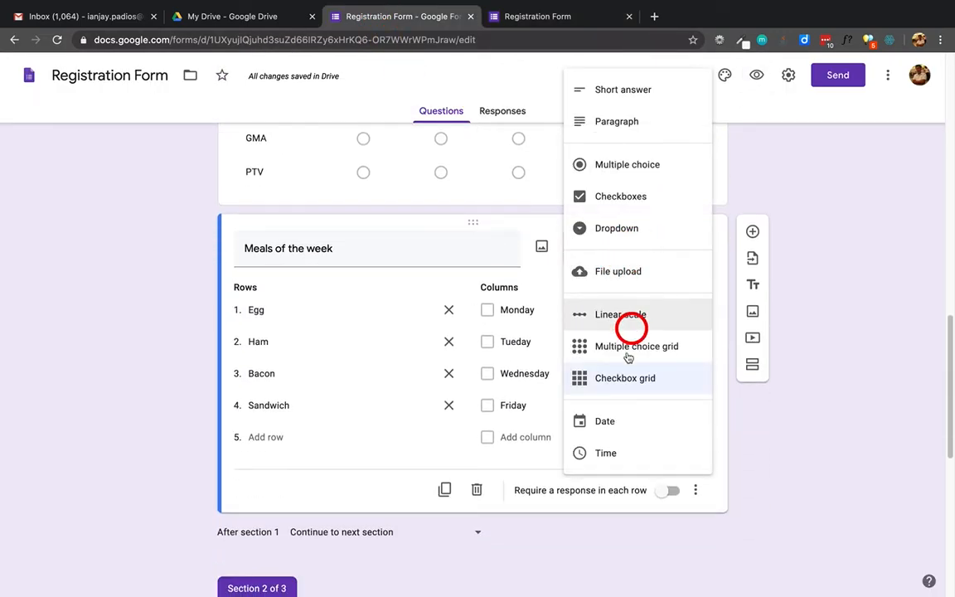
{"action": "left_click", "coordinate": [631, 380]}
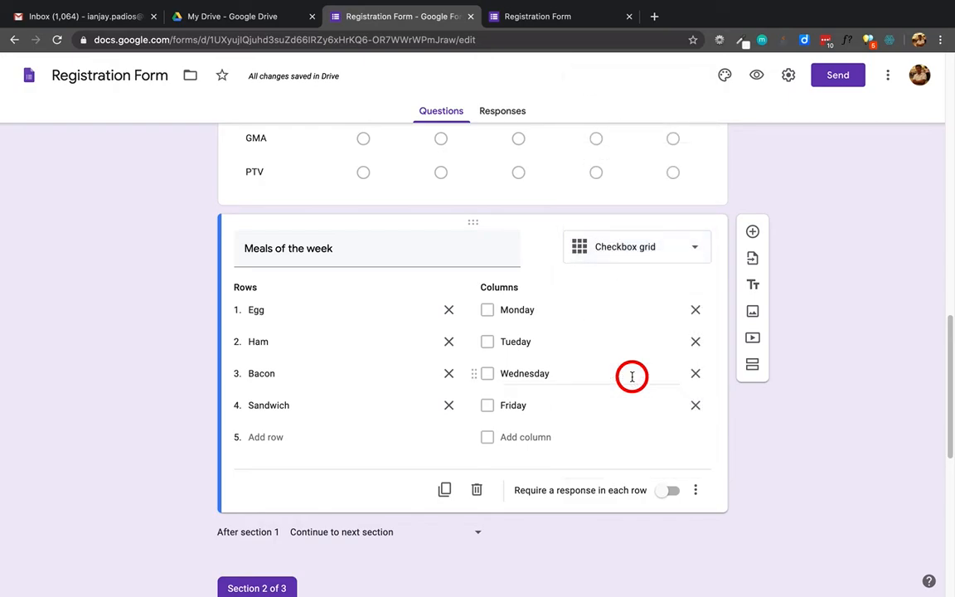
{"action": "scroll", "coordinate": [631, 375], "scroll_direction": "up", "scroll_amount": 2}
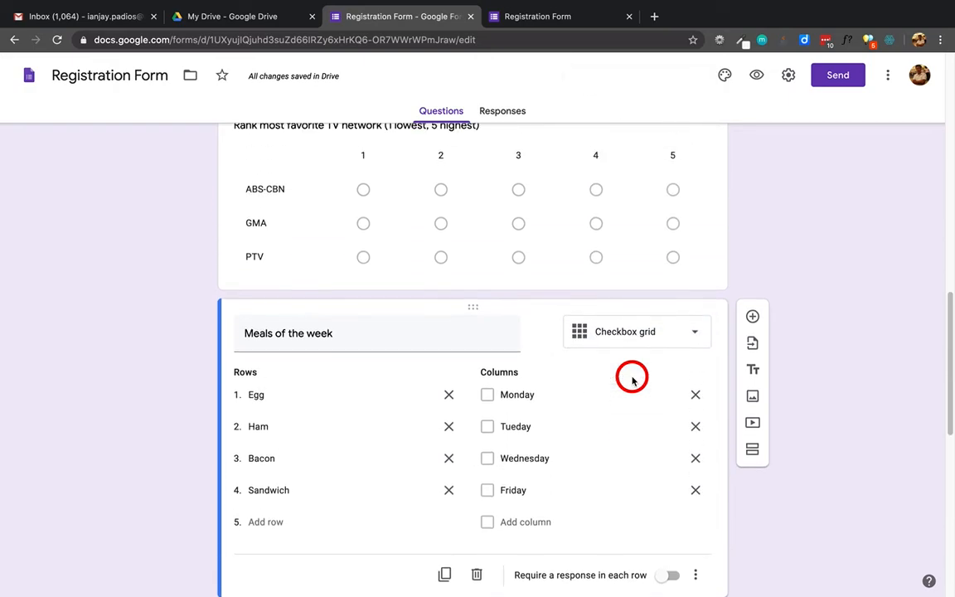
{"action": "left_click", "coordinate": [511, 22]}
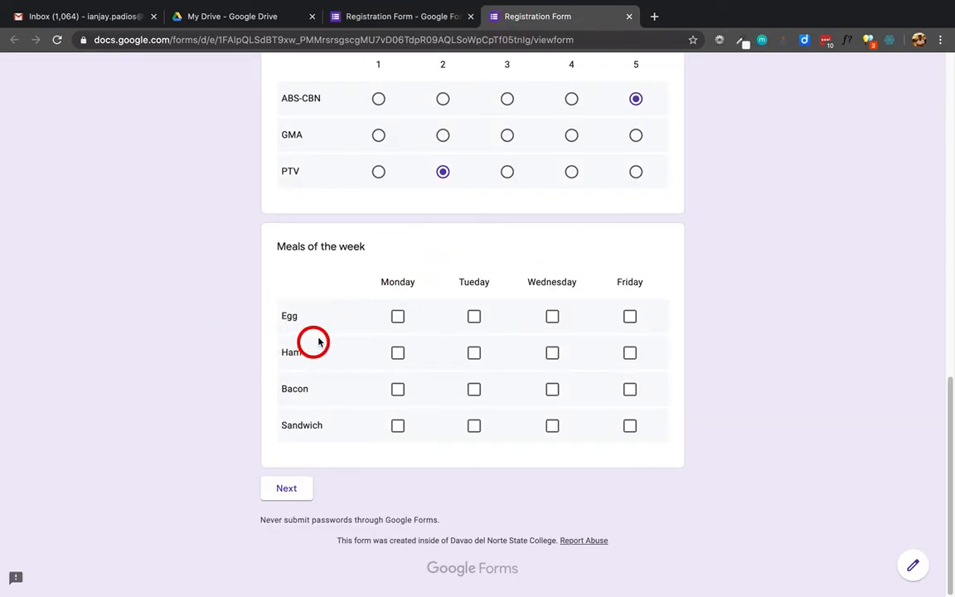
- Fill the Meals of the week grid in the preview with Egg on all four days, Ham on Tueday, Bacon on Wednesday and Sandwich on Friday
{"action": "left_click", "coordinate": [398, 317]}
{"action": "left_click", "coordinate": [472, 316]}
{"action": "left_click", "coordinate": [633, 317]}
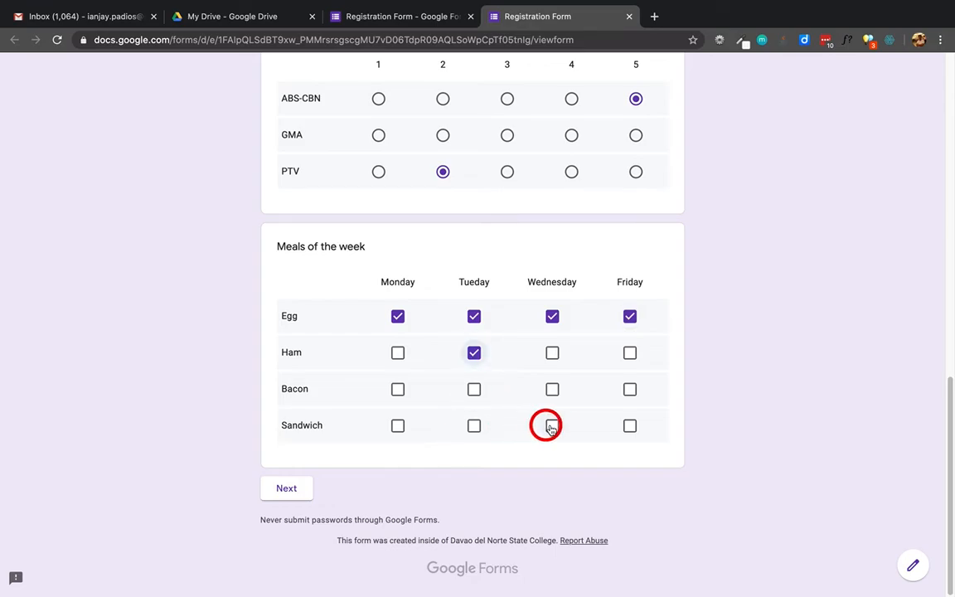
{"action": "left_click", "coordinate": [553, 390]}
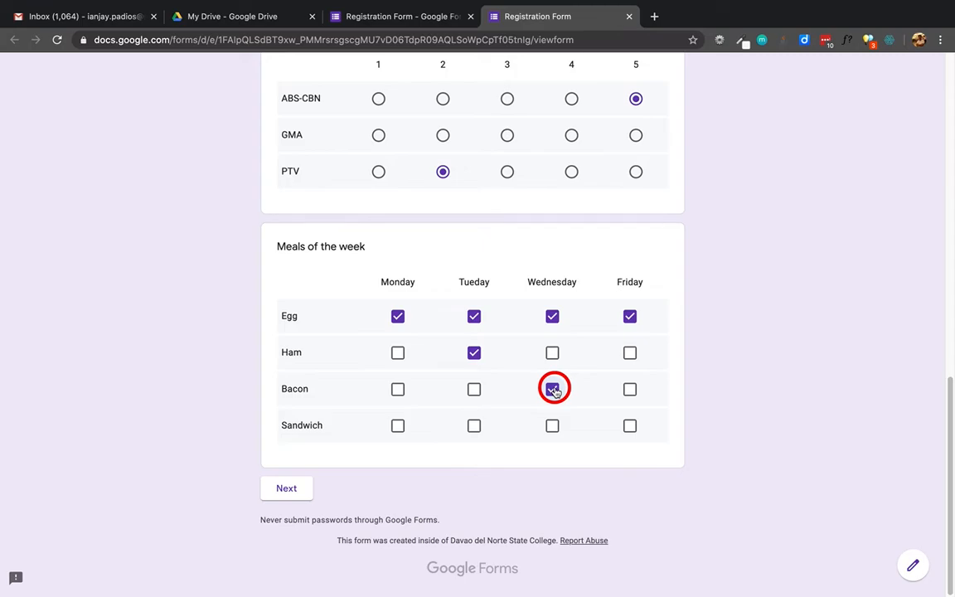
{"action": "left_click", "coordinate": [630, 427]}
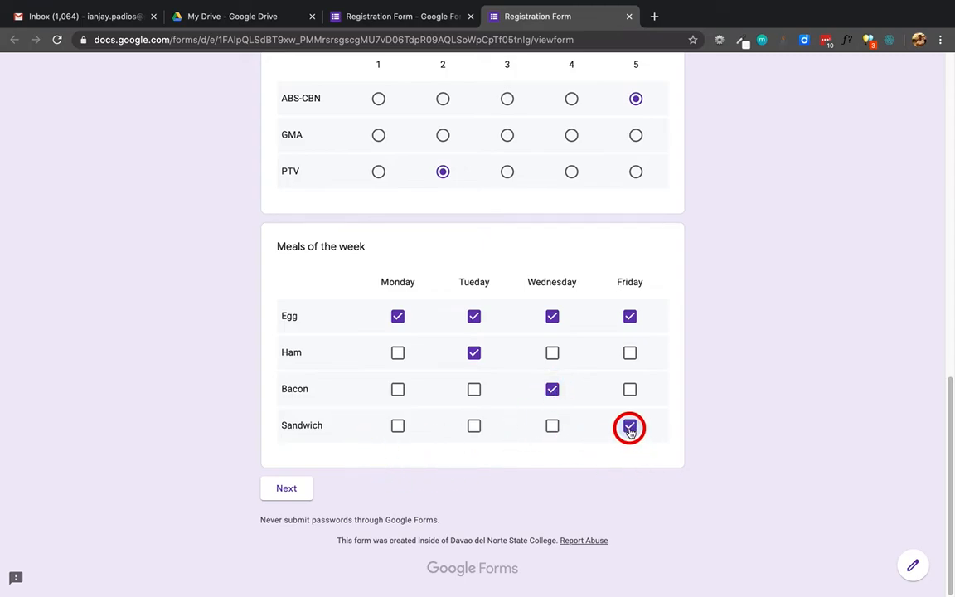
{"action": "scroll", "coordinate": [774, 415], "scroll_direction": "up", "scroll_amount": 6}
{"action": "scroll", "coordinate": [774, 415], "scroll_direction": "down", "scroll_amount": 6}
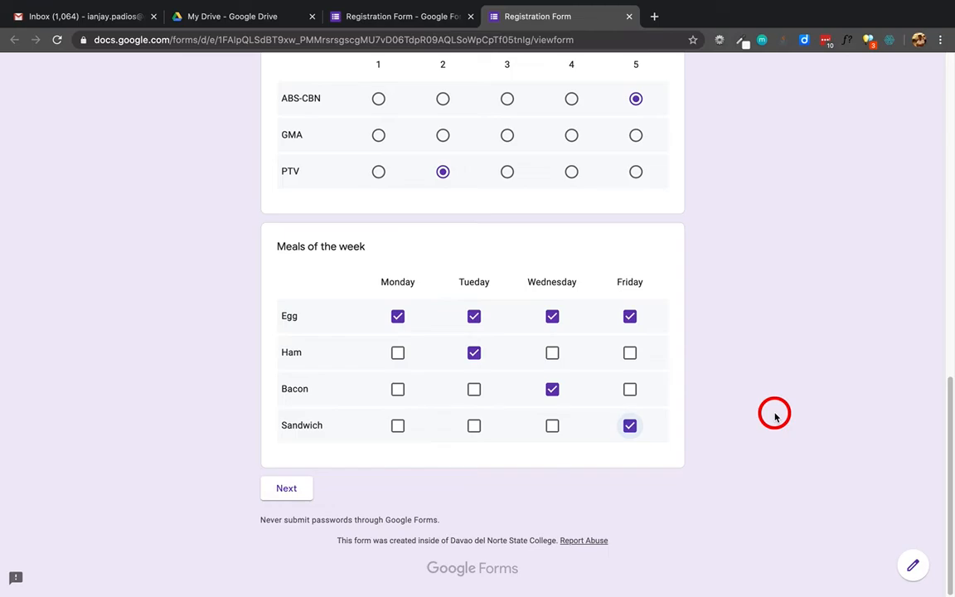
- Return to the form editor and review the Meals of the week grid's rows, columns and available question types
{"action": "left_click", "coordinate": [373, 22]}
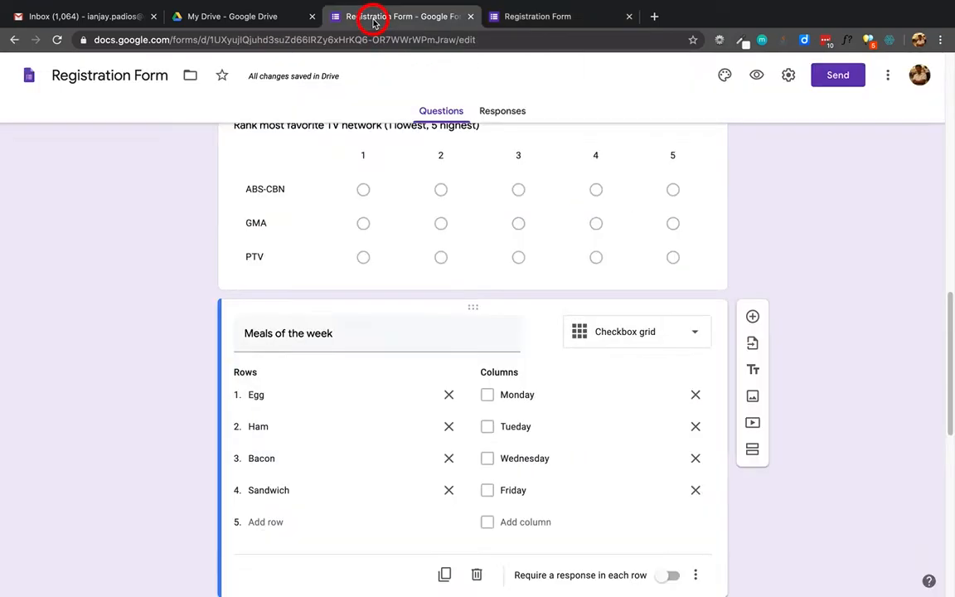
{"action": "scroll", "coordinate": [548, 264], "scroll_direction": "down", "scroll_amount": 5}
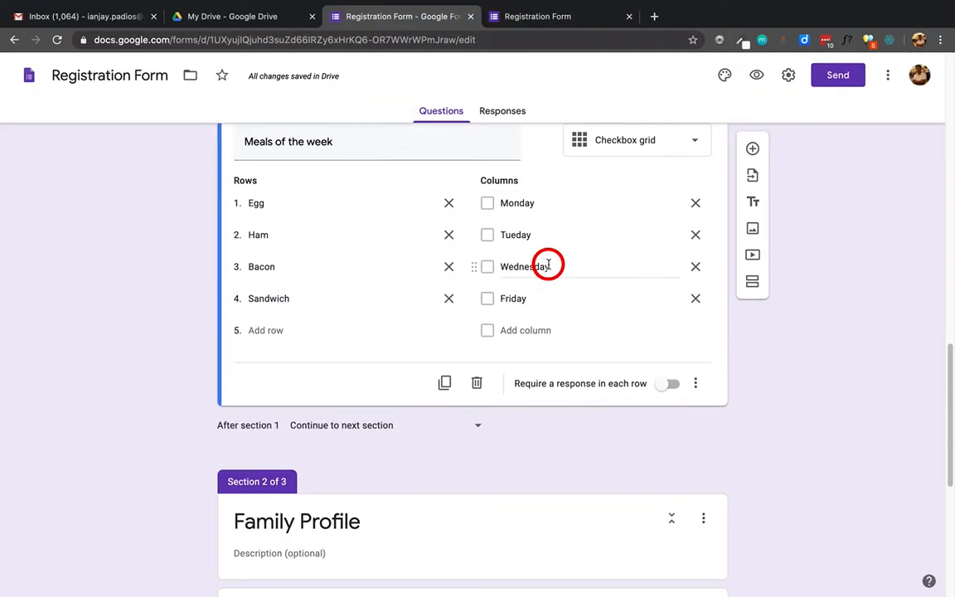
{"action": "scroll", "coordinate": [548, 265], "scroll_direction": "down", "scroll_amount": 2}
{"action": "scroll", "coordinate": [548, 266], "scroll_direction": "up", "scroll_amount": 4}
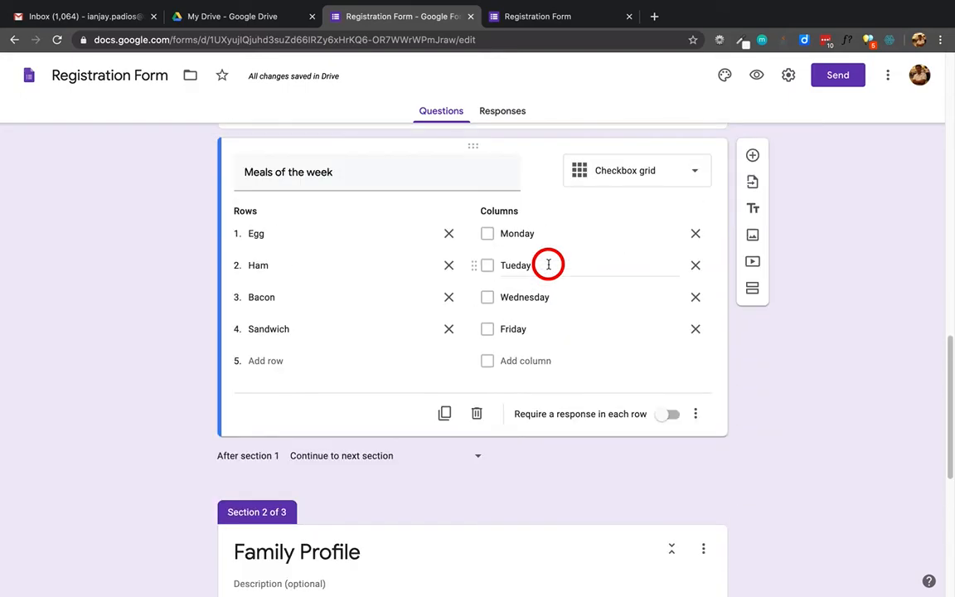
{"action": "scroll", "coordinate": [497, 265], "scroll_direction": "up", "scroll_amount": 1}
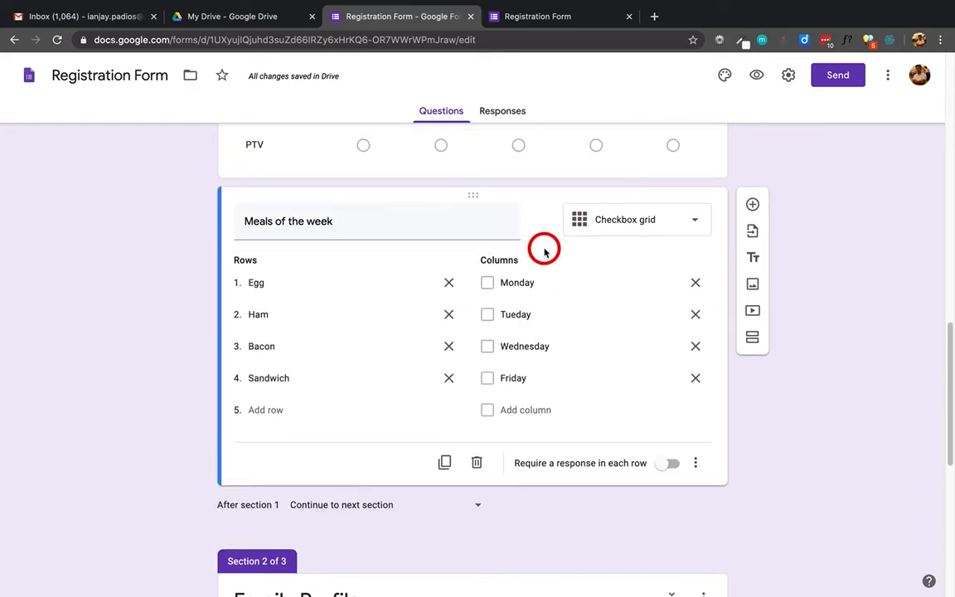
{"action": "scroll", "coordinate": [567, 247], "scroll_direction": "up", "scroll_amount": 1}
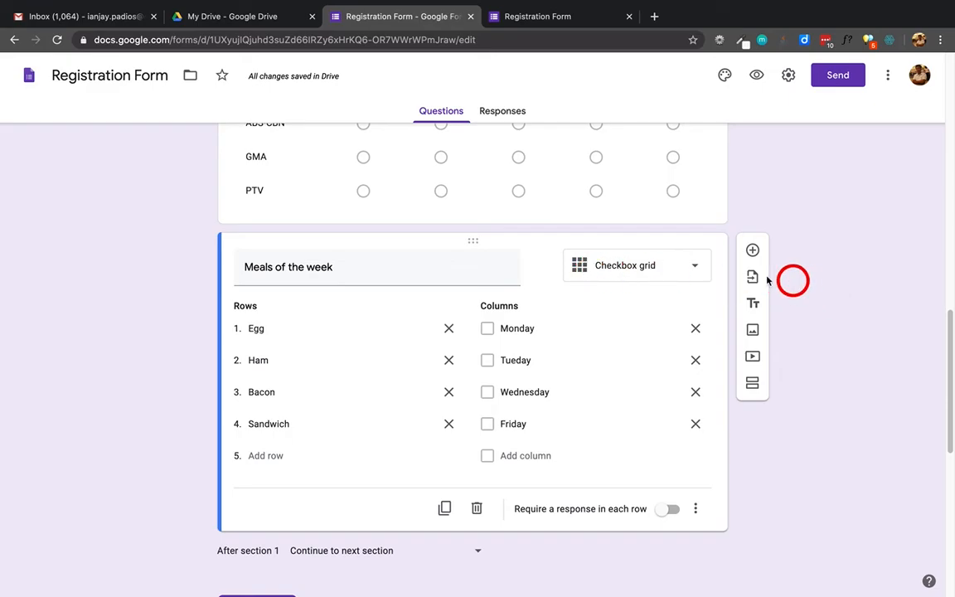
{"action": "left_click", "coordinate": [693, 262]}
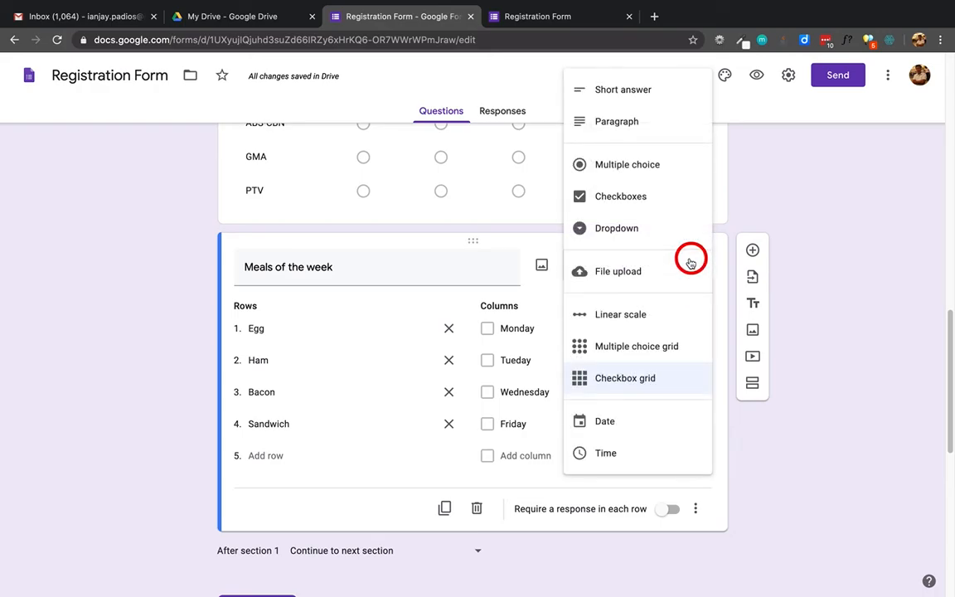
{"action": "left_click", "coordinate": [879, 442]}
- Add a file upload question titled "Upload your Photo" below Meals of the week, accepting respondent uploads to Drive
{"action": "scroll", "coordinate": [693, 460], "scroll_direction": "down", "scroll_amount": 2}
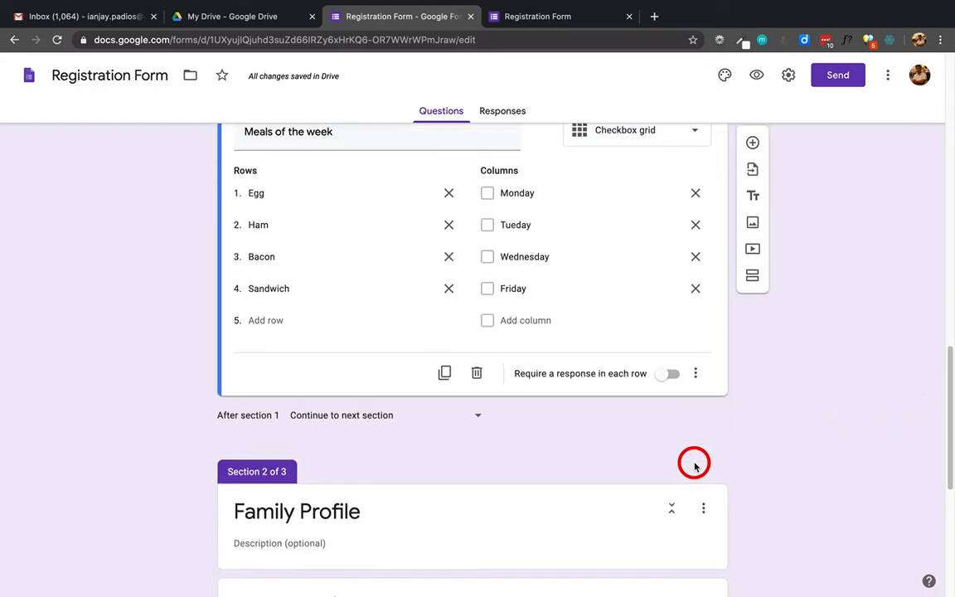
{"action": "scroll", "coordinate": [694, 466], "scroll_direction": "up", "scroll_amount": 1}
{"action": "left_click", "coordinate": [755, 180]}
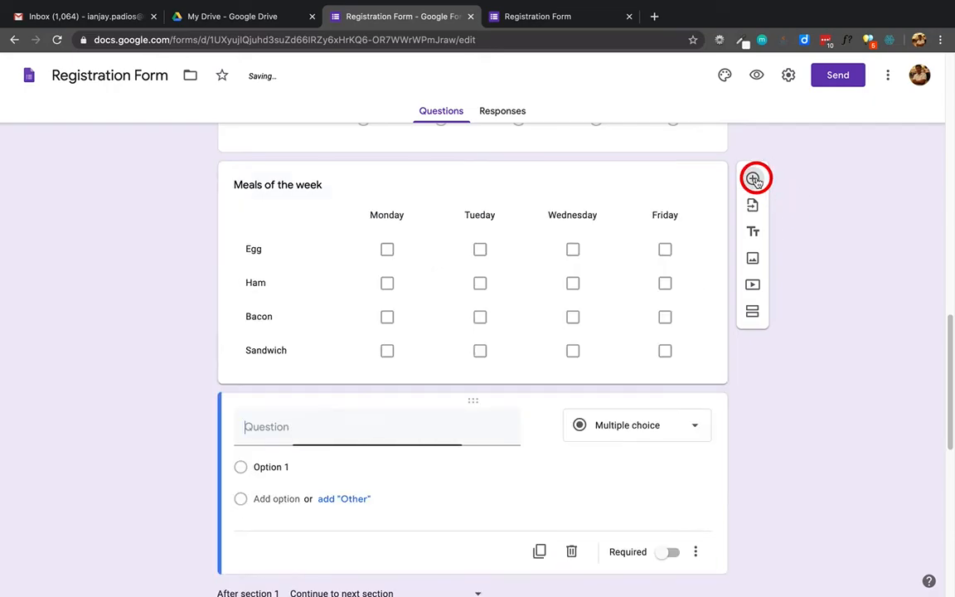
{"action": "left_click", "coordinate": [647, 384]}
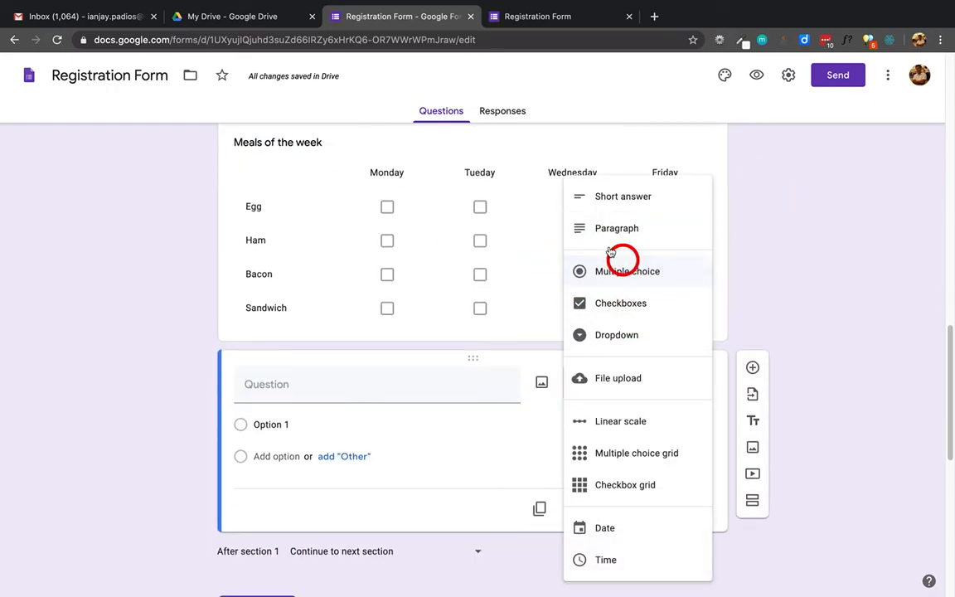
{"action": "left_click", "coordinate": [613, 379]}
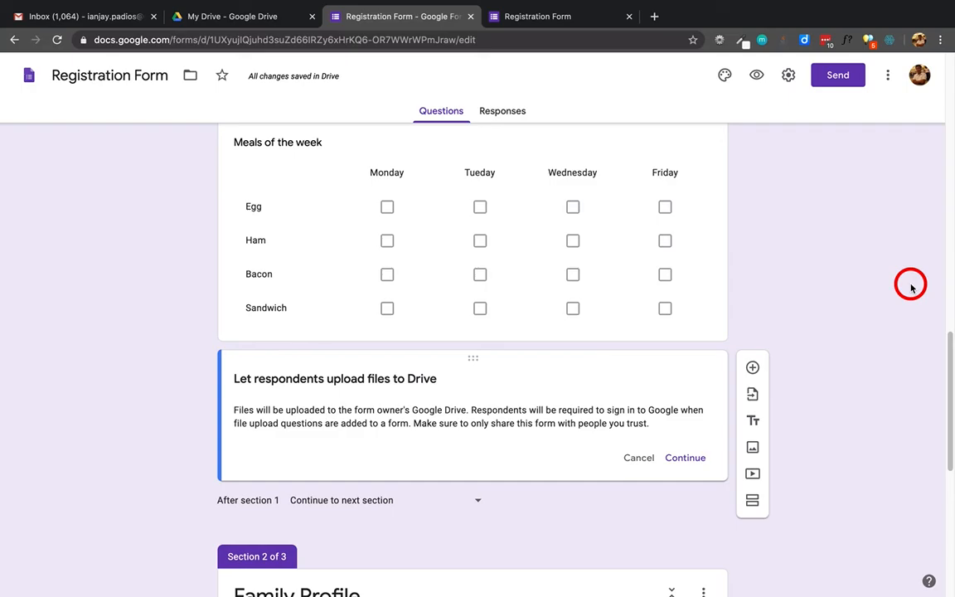
{"action": "left_click", "coordinate": [687, 457]}
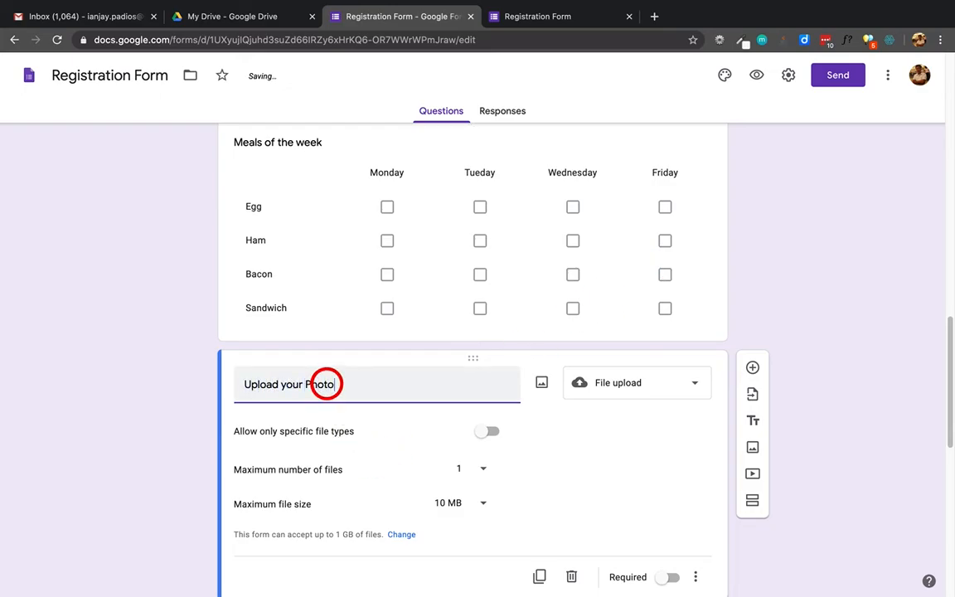
- Check the maximum file size choices for the Upload your Photo question and choose 10 MB
{"action": "scroll", "coordinate": [489, 456], "scroll_direction": "down", "scroll_amount": 1}
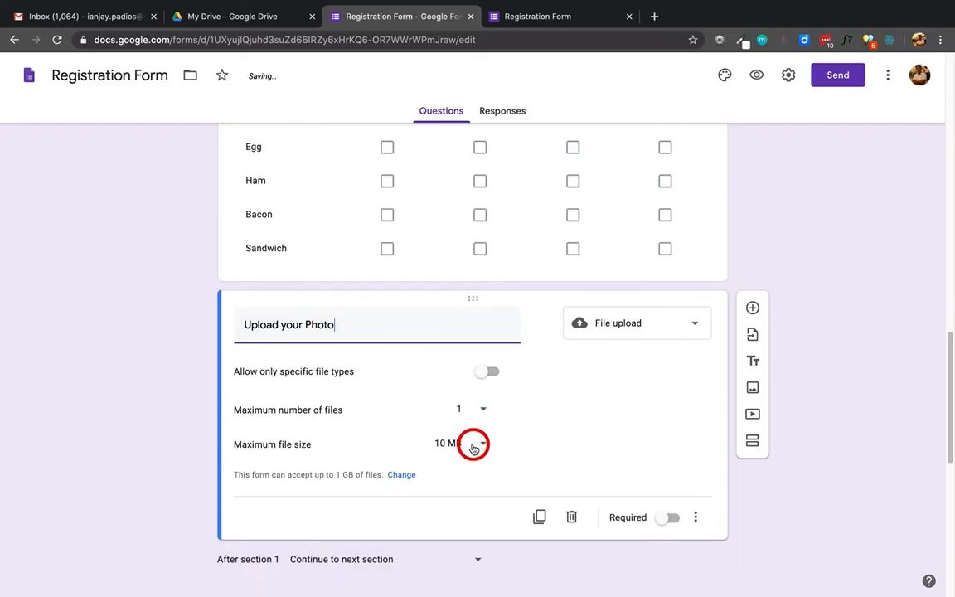
{"action": "left_click", "coordinate": [473, 447]}
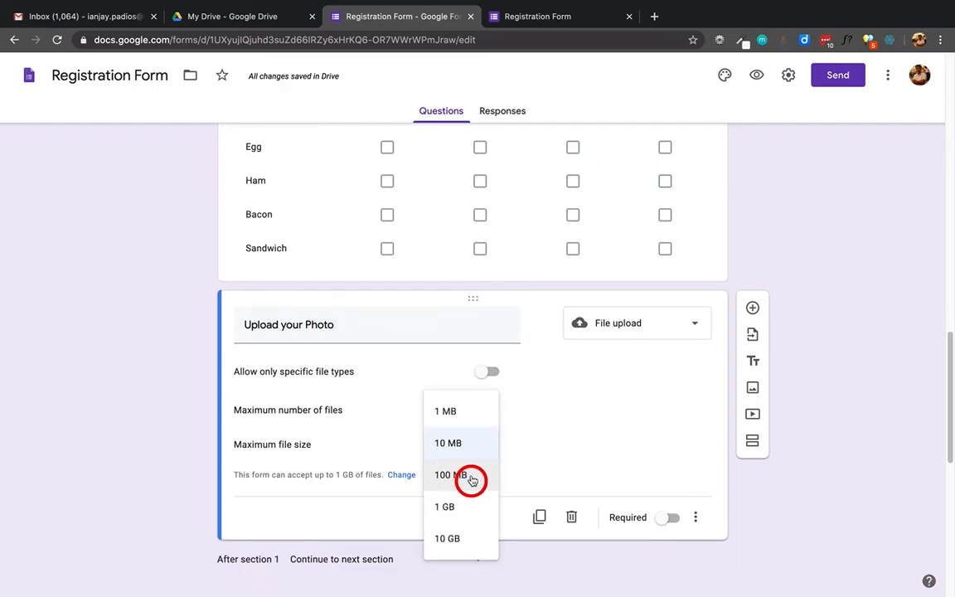
{"action": "left_click", "coordinate": [454, 443]}
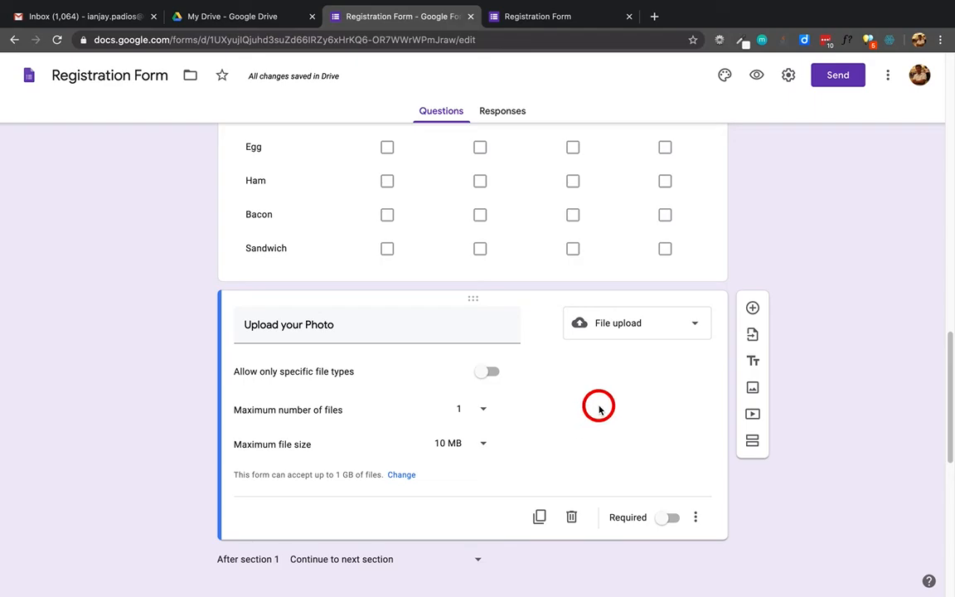
- Preview the form and examine how the Upload your Photo question appears below the meals grid
{"action": "left_click", "coordinate": [757, 73]}
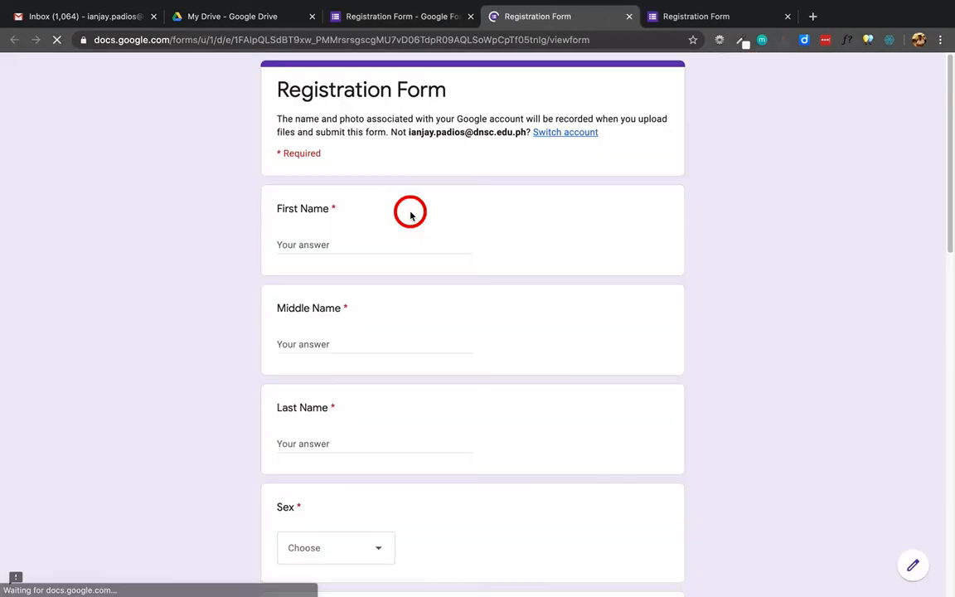
{"action": "scroll", "coordinate": [544, 282], "scroll_direction": "down", "scroll_amount": 7}
{"action": "scroll", "coordinate": [544, 282], "scroll_direction": "down", "scroll_amount": 5}
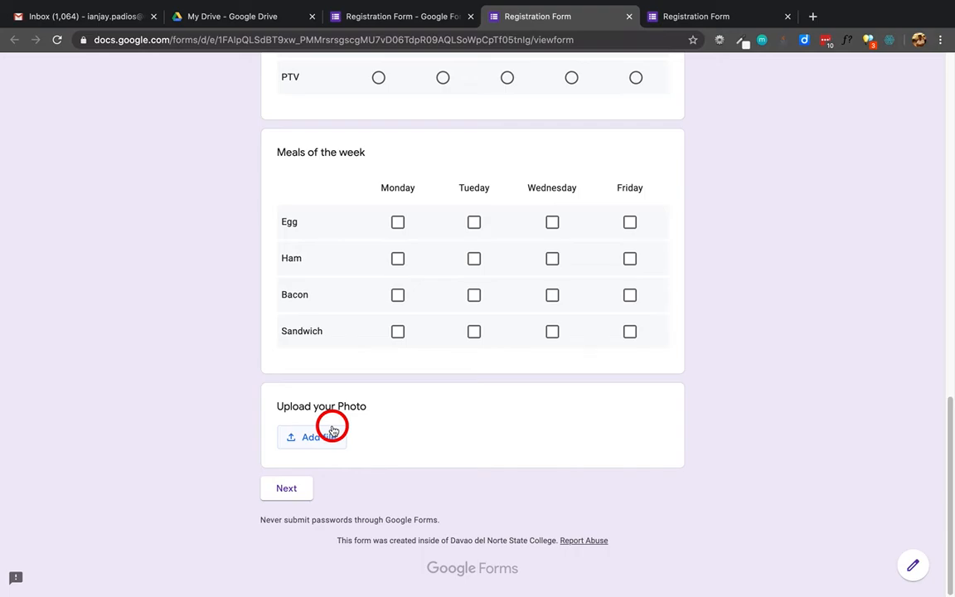
- Back in the form editor, add a paragraph question titled "Discuss about your self in 500 words" below Upload your Photo
{"action": "left_click", "coordinate": [347, 16]}
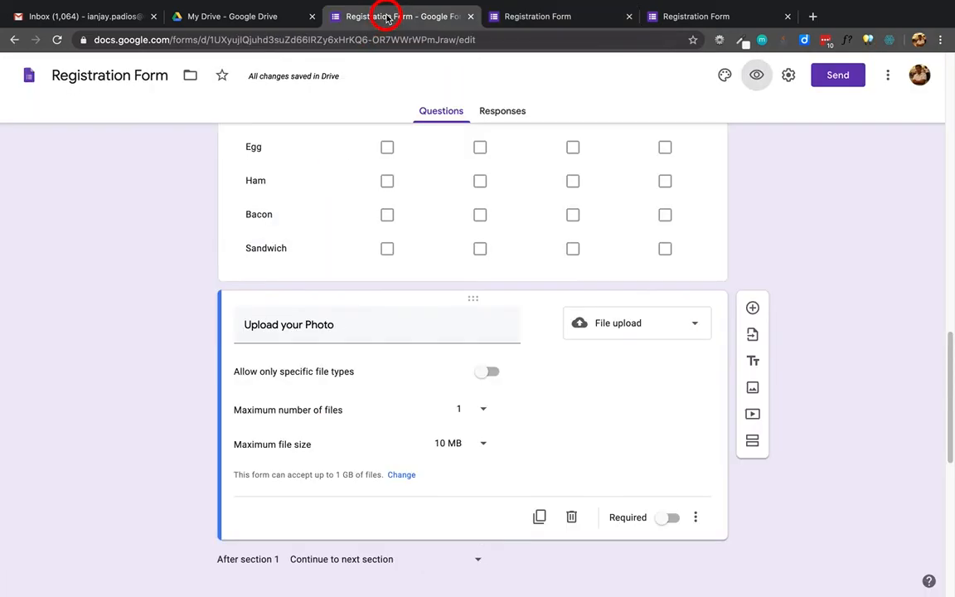
{"action": "scroll", "coordinate": [834, 287], "scroll_direction": "down", "scroll_amount": 1}
{"action": "scroll", "coordinate": [834, 287], "scroll_direction": "up", "scroll_amount": 1}
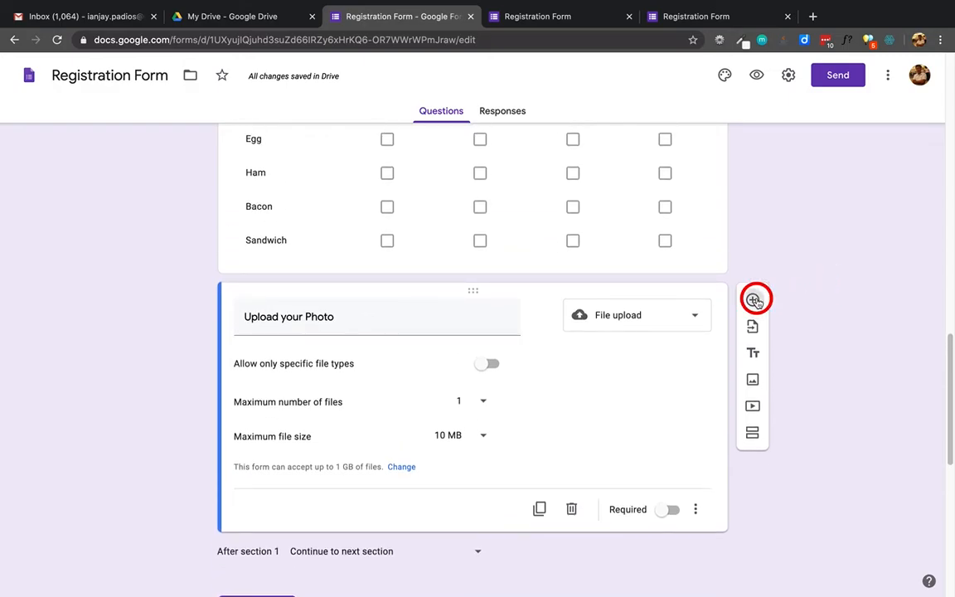
{"action": "left_click", "coordinate": [753, 299]}
{"action": "left_click", "coordinate": [623, 345]}
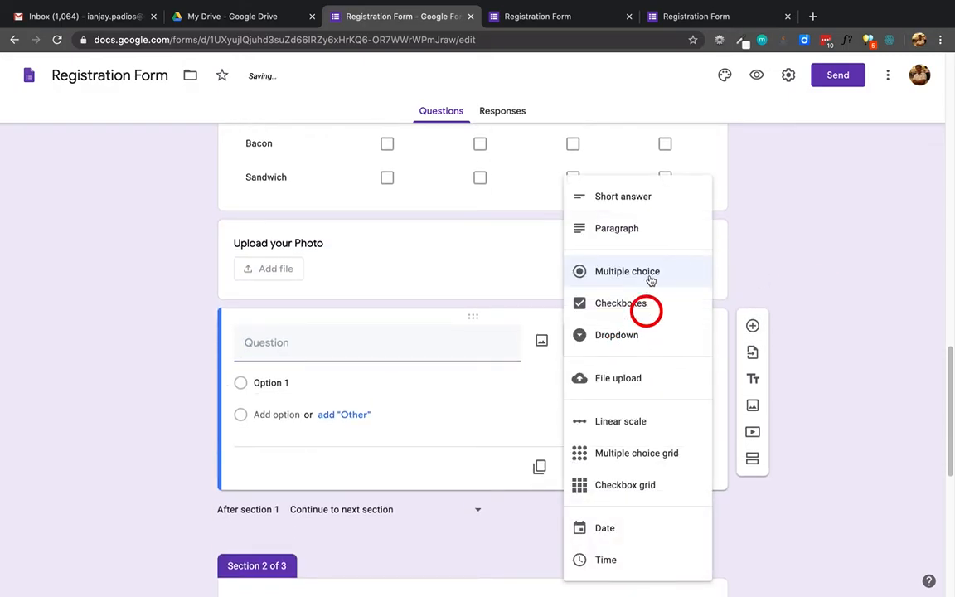
{"action": "left_click", "coordinate": [608, 229]}
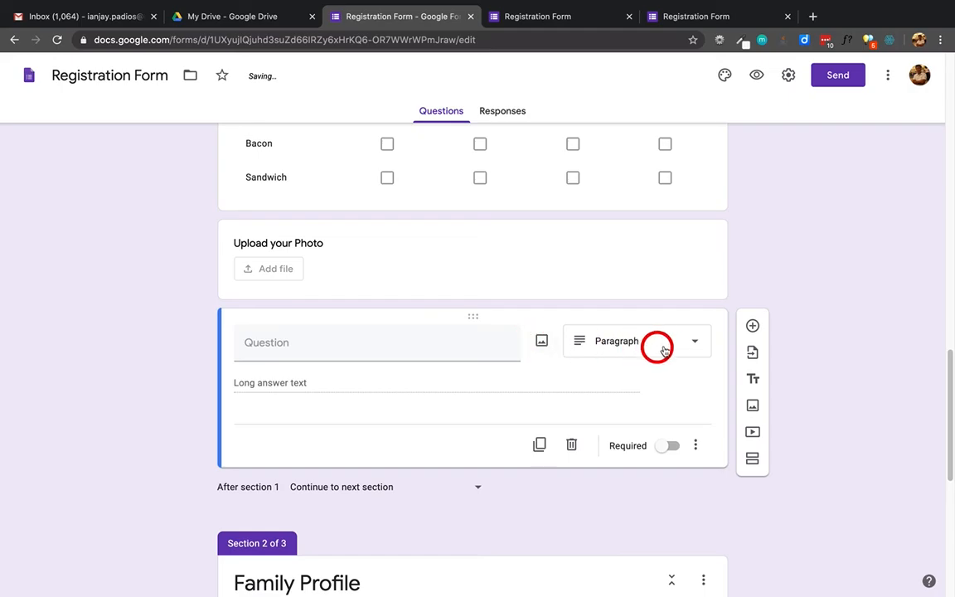
{"action": "left_click", "coordinate": [318, 346]}
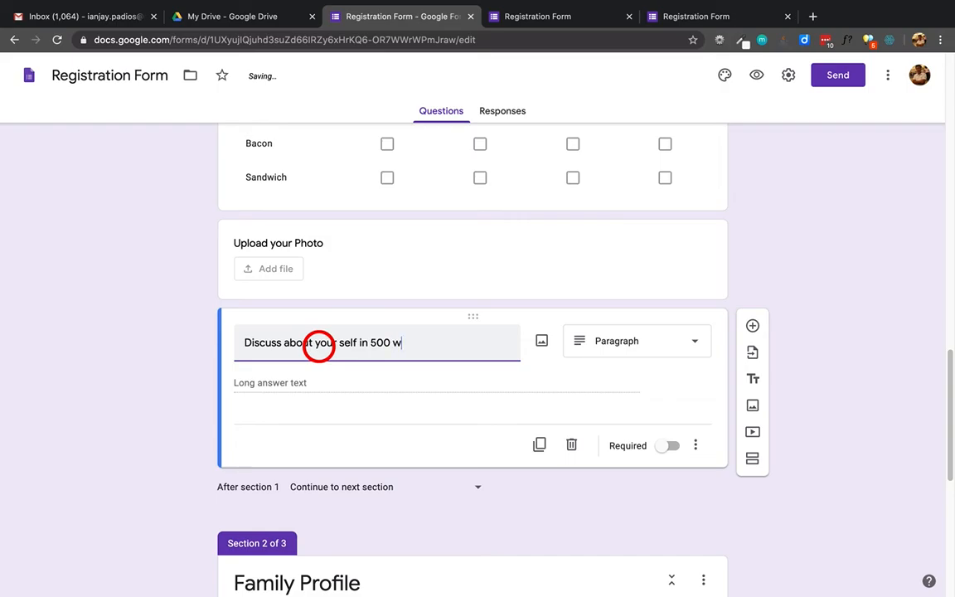
- Preview the form again and examine the answer field of the "Discuss about your self in 500 words" question
{"action": "left_click", "coordinate": [756, 75]}
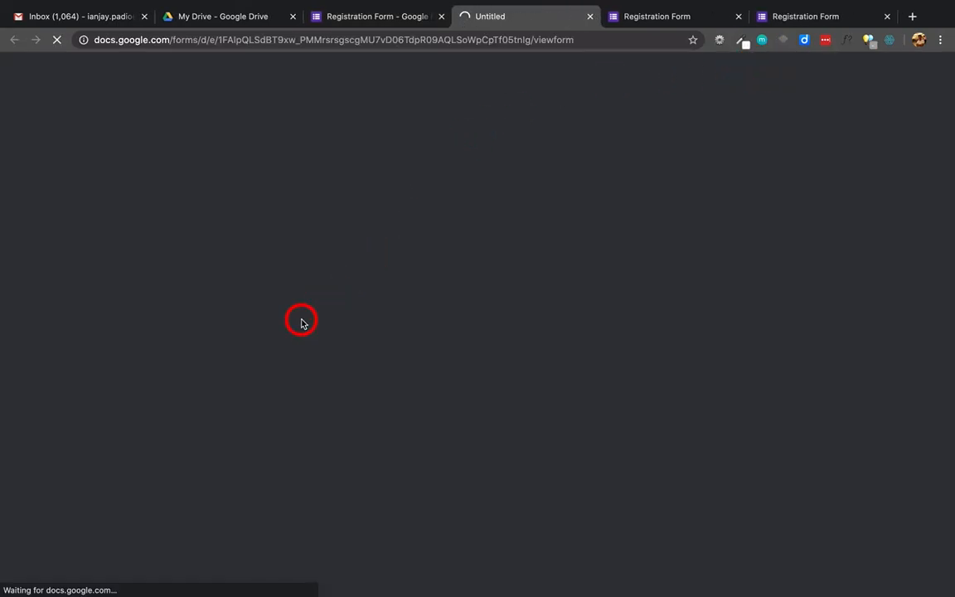
{"action": "scroll", "coordinate": [305, 351], "scroll_direction": "down", "scroll_amount": 15}
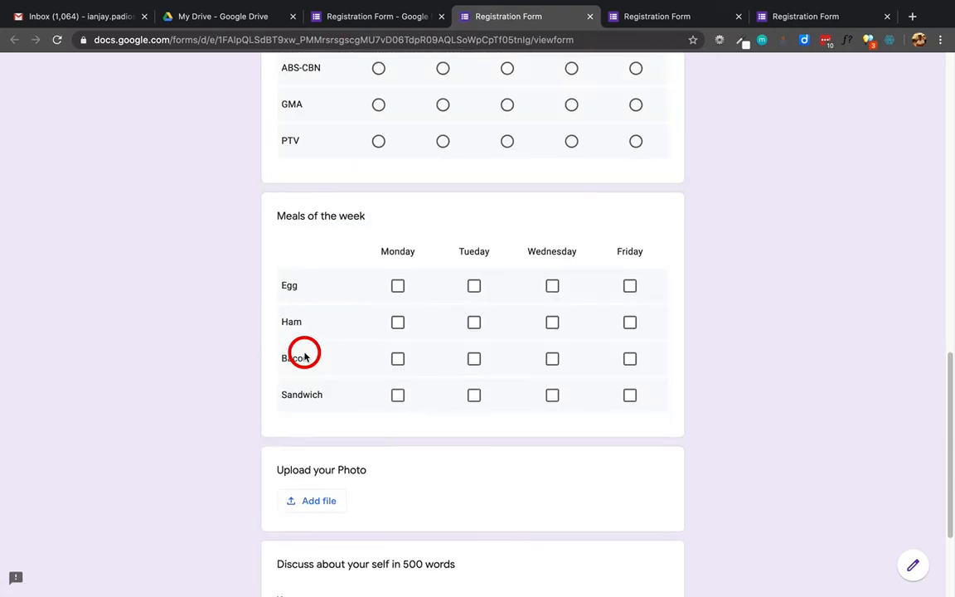
{"action": "scroll", "coordinate": [304, 355], "scroll_direction": "down", "scroll_amount": 2}
{"action": "left_click", "coordinate": [415, 437]}
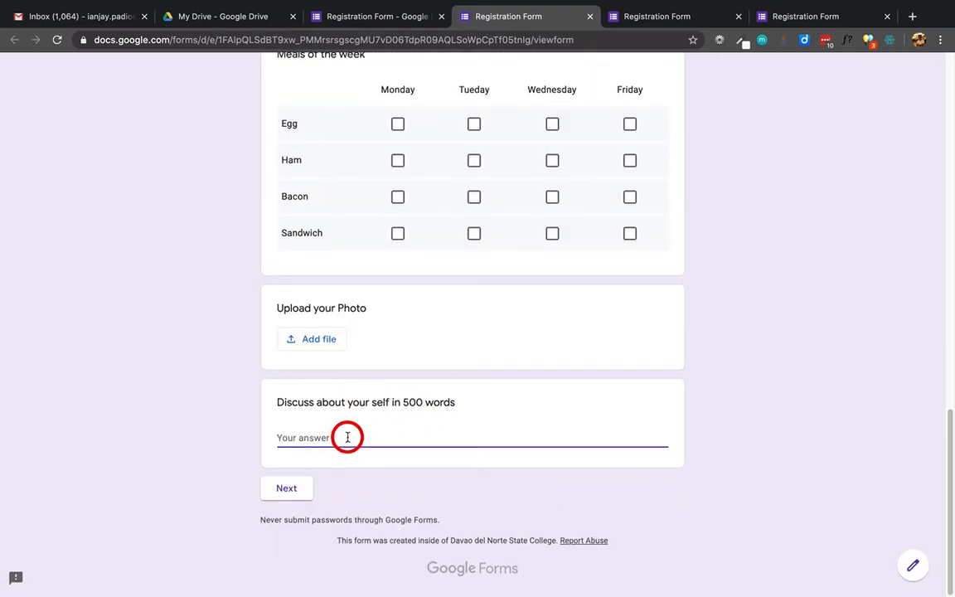
- Examine the First Name short answer field to compare its width with the paragraph answer field
{"action": "scroll", "coordinate": [347, 437], "scroll_direction": "up", "scroll_amount": 20}
{"action": "left_click", "coordinate": [325, 244]}
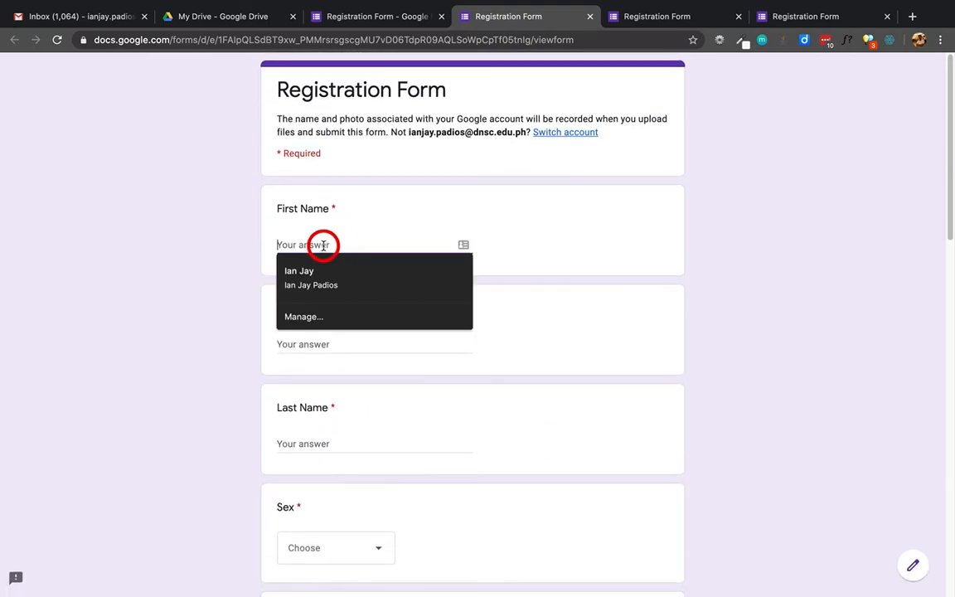
{"action": "left_click", "coordinate": [176, 250]}
{"action": "left_click", "coordinate": [316, 247]}
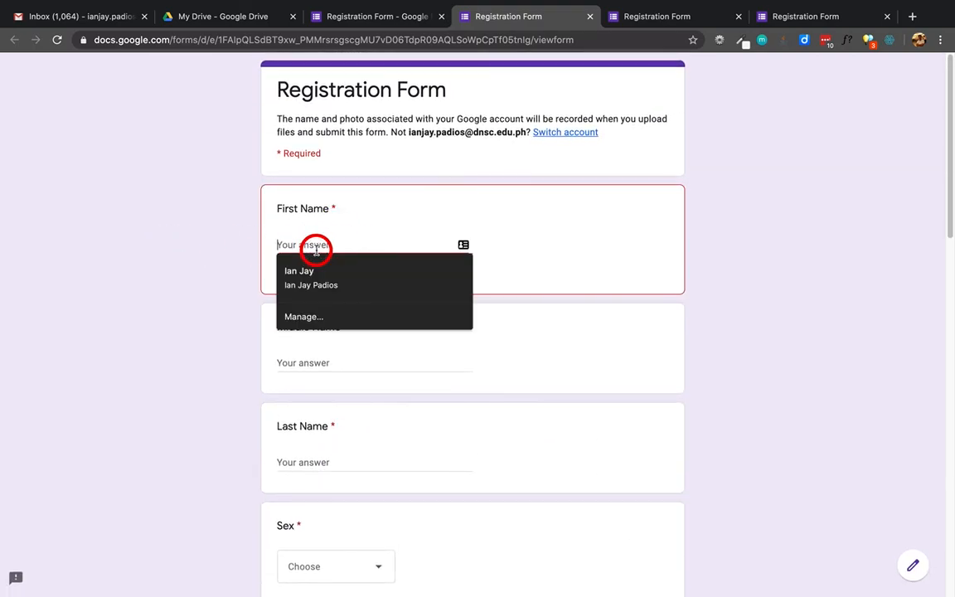
{"action": "left_click", "coordinate": [149, 299]}
- Enter filler text as a sample answer to the "Discuss about your self in 500 words" question
{"action": "scroll", "coordinate": [149, 298], "scroll_direction": "down", "scroll_amount": 15}
{"action": "left_click", "coordinate": [341, 443]}
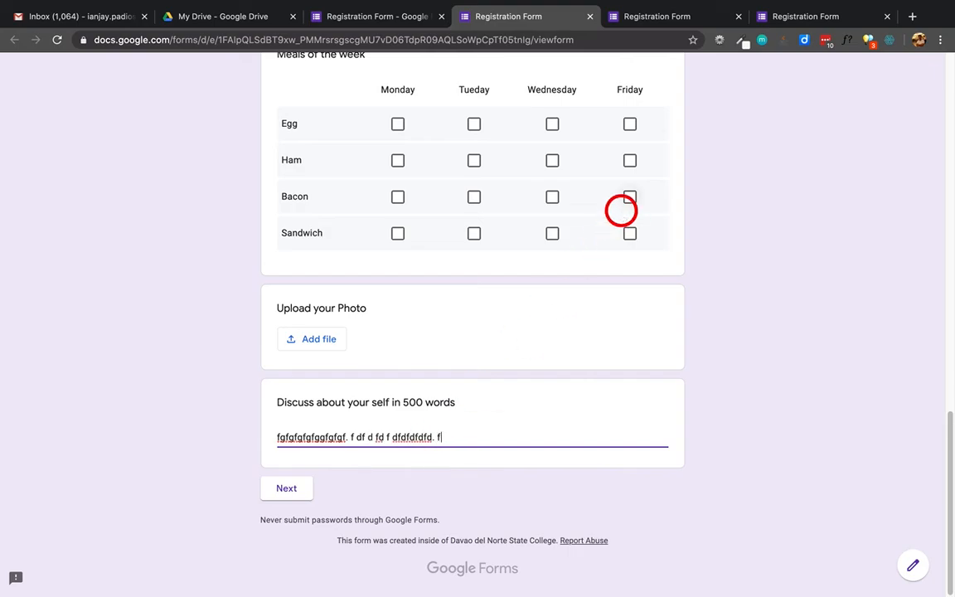
{"action": "type", "text": "f df fd. f"}
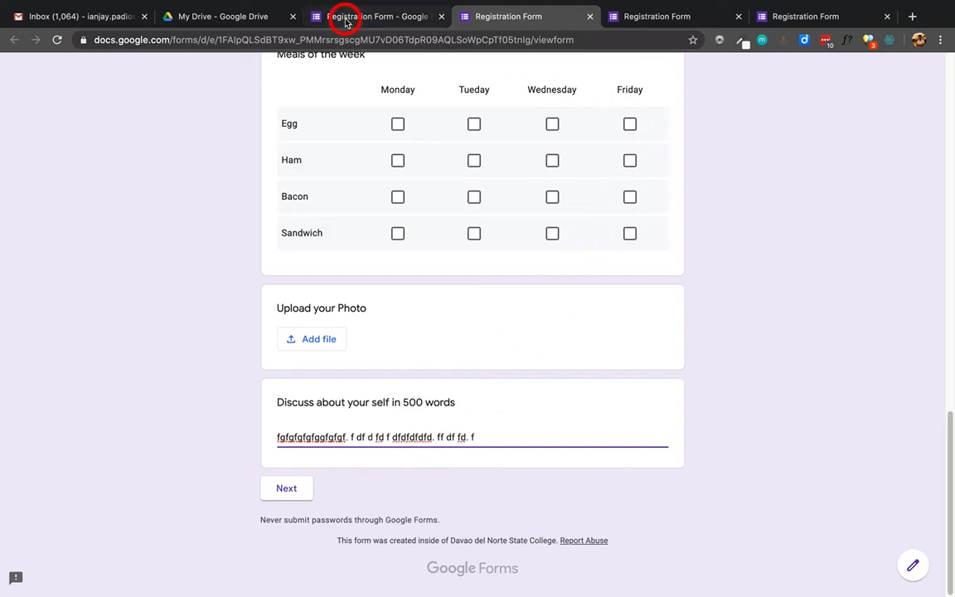
- Back in the form editor, add an untitled Date question below "Discuss about your self in 500 words"
{"action": "left_click", "coordinate": [346, 22]}
{"action": "left_click", "coordinate": [752, 325]}
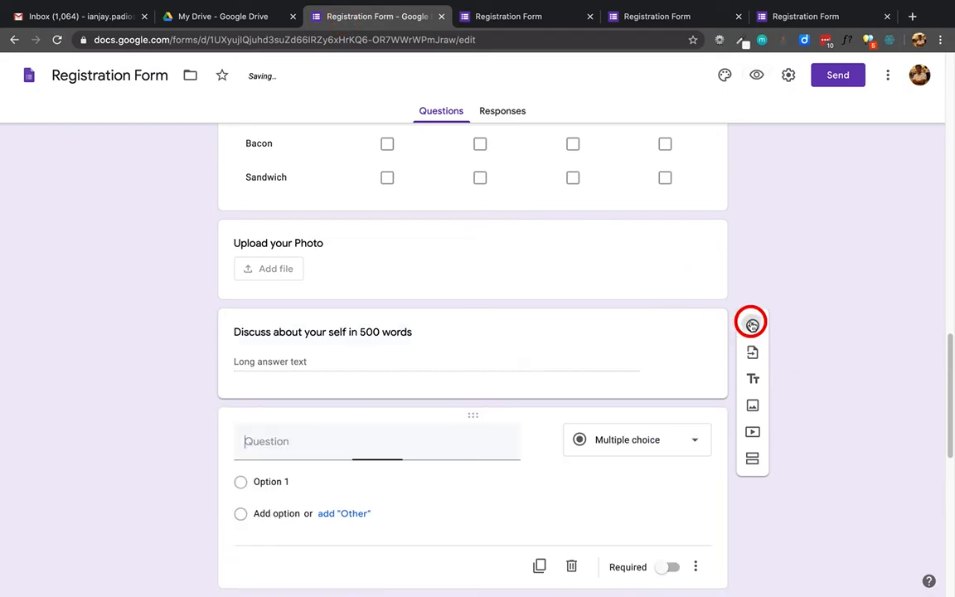
{"action": "scroll", "coordinate": [810, 433], "scroll_direction": "down", "scroll_amount": 3}
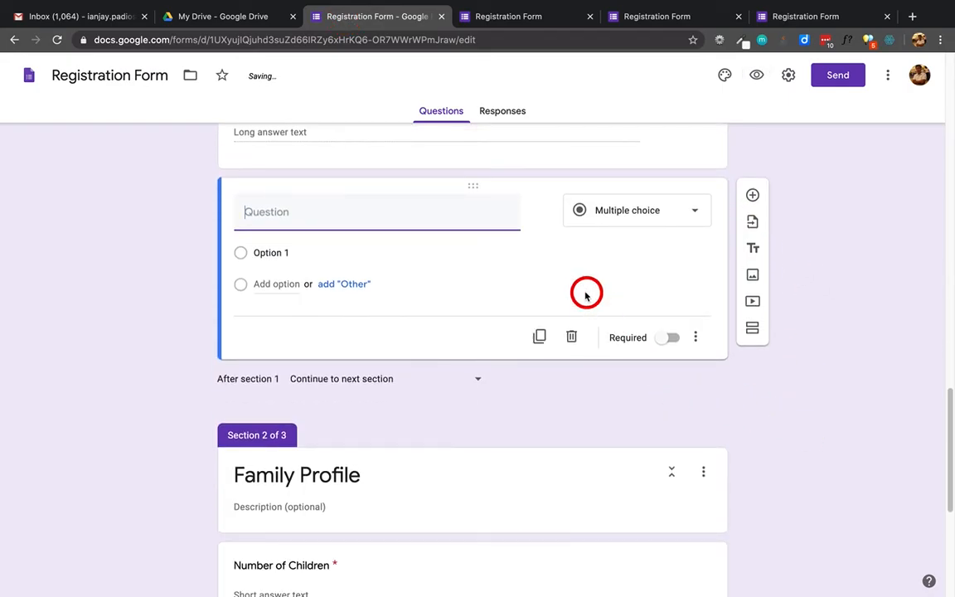
{"action": "left_click", "coordinate": [630, 212]}
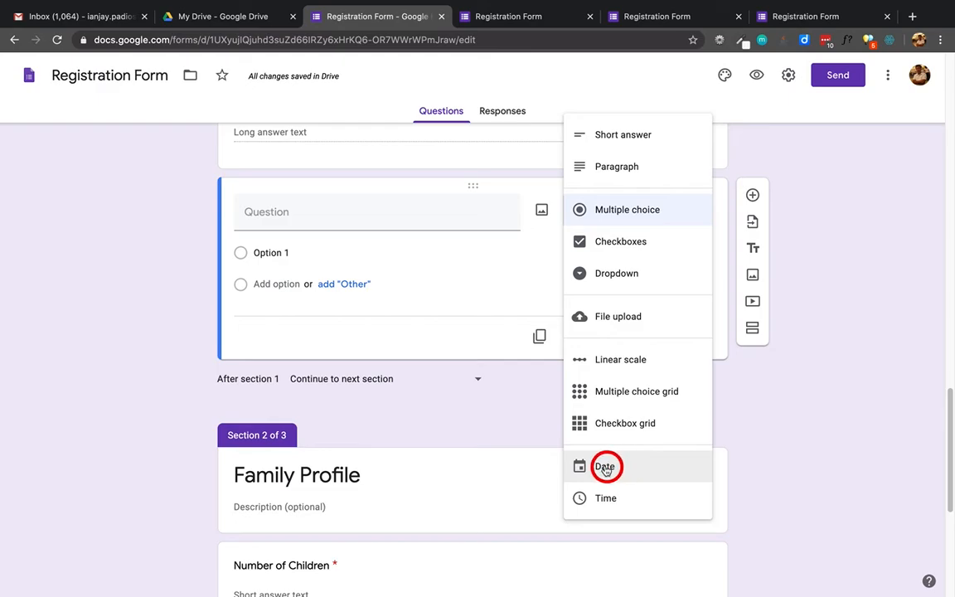
{"action": "left_click", "coordinate": [600, 468]}
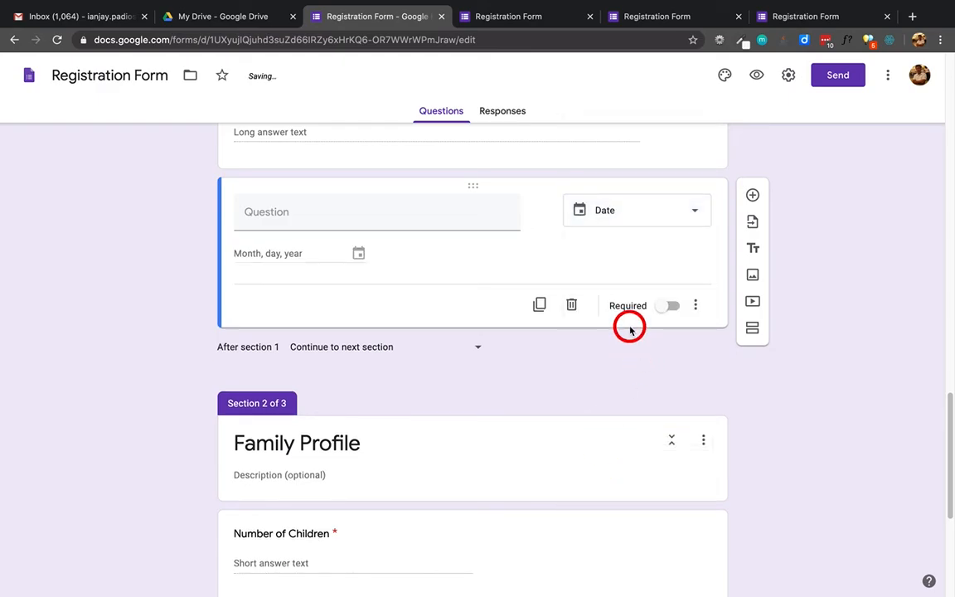
- Preview the form and examine the answer field of the new date question
{"action": "left_click", "coordinate": [754, 74]}
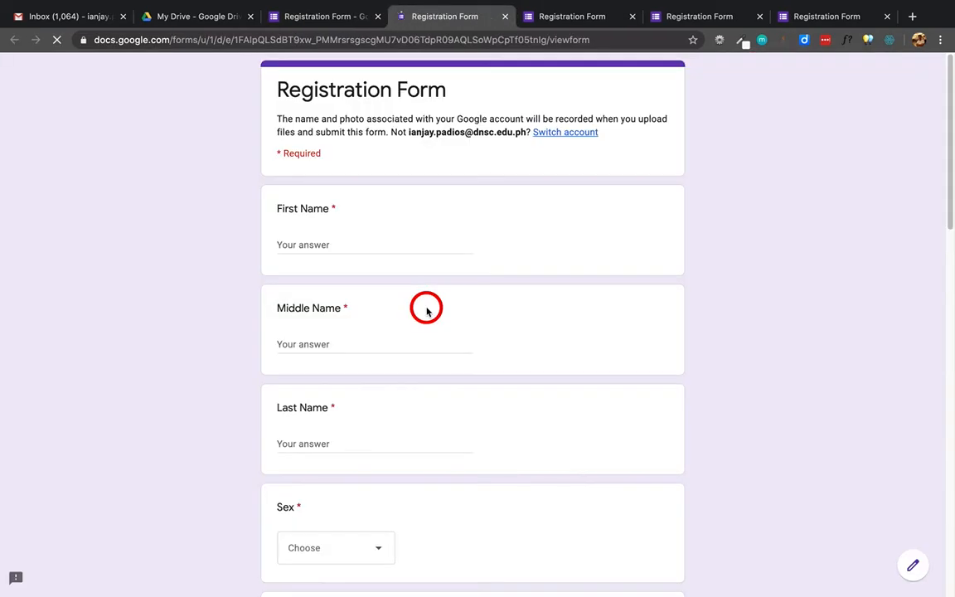
{"action": "scroll", "coordinate": [427, 311], "scroll_direction": "down", "scroll_amount": 15}
{"action": "left_click", "coordinate": [303, 436]}
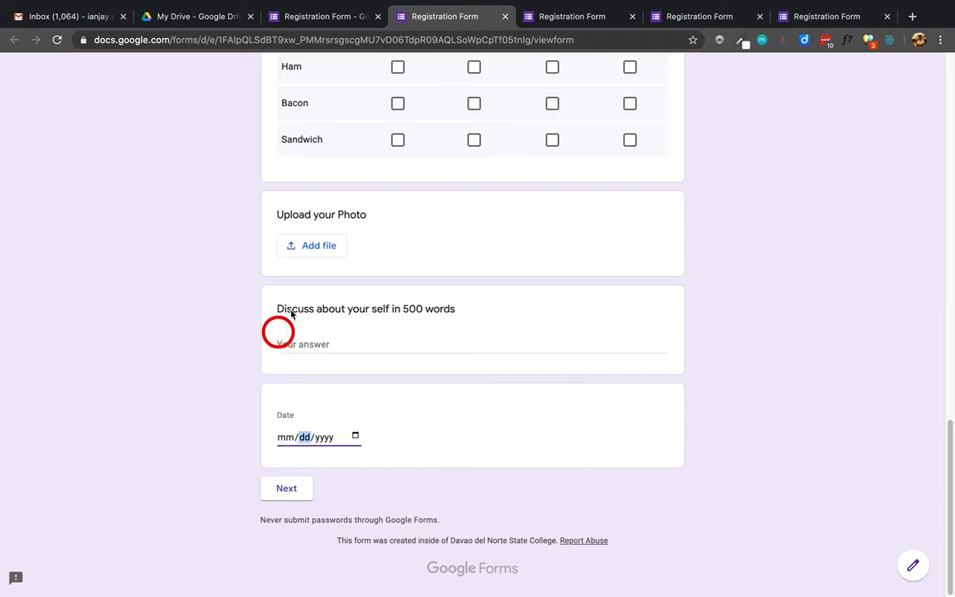
- Return to the form editor and change the form's theme color to Teal
{"action": "left_click", "coordinate": [326, 17]}
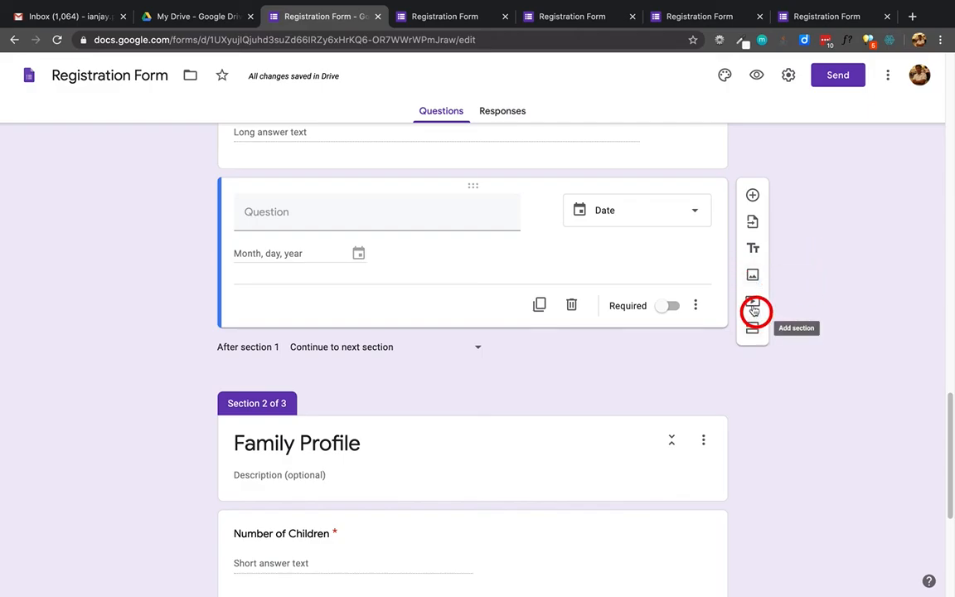
{"action": "scroll", "coordinate": [846, 332], "scroll_direction": "up", "scroll_amount": 5}
{"action": "scroll", "coordinate": [845, 332], "scroll_direction": "up", "scroll_amount": 10}
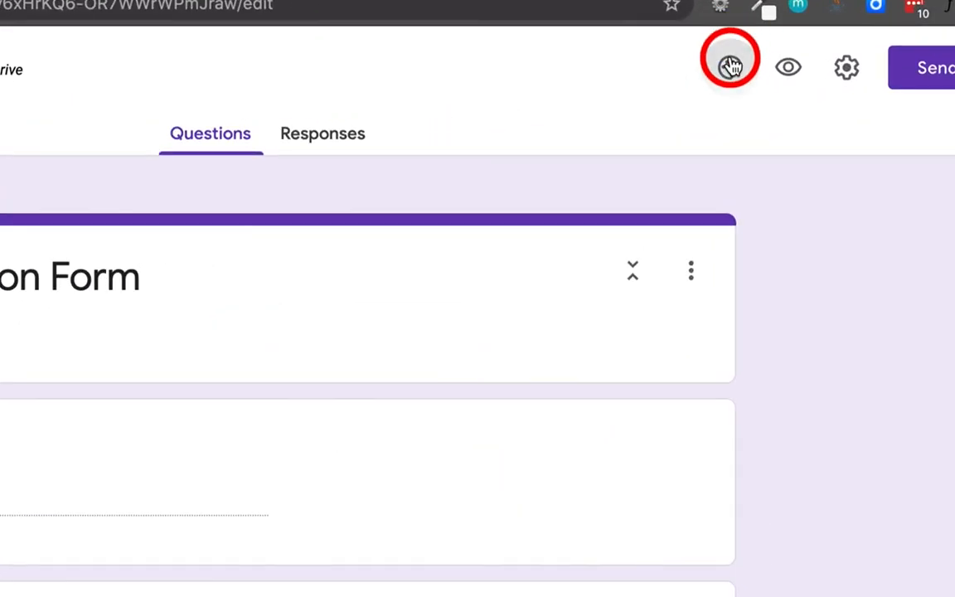
{"action": "left_click", "coordinate": [730, 67]}
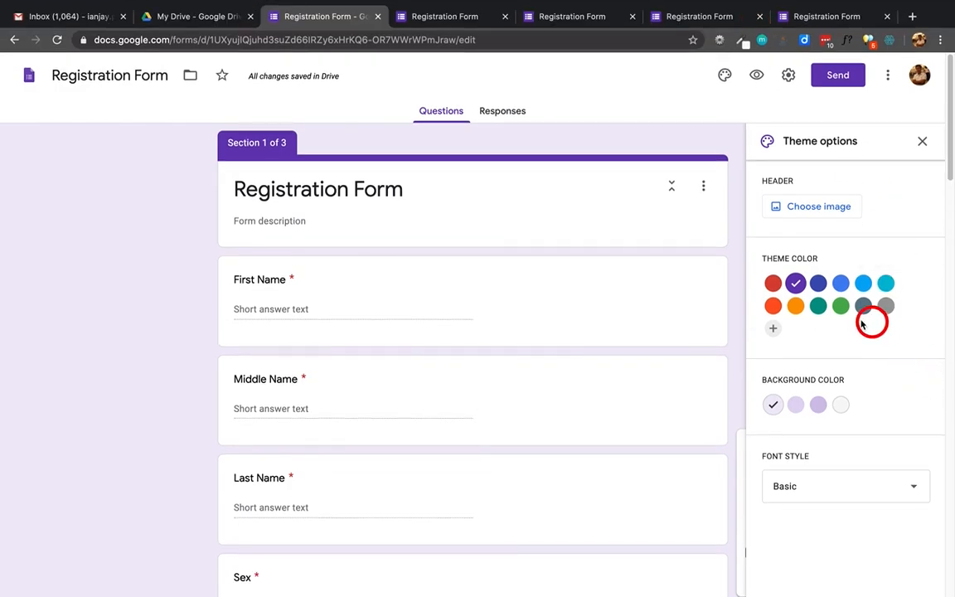
{"action": "left_click", "coordinate": [818, 306]}
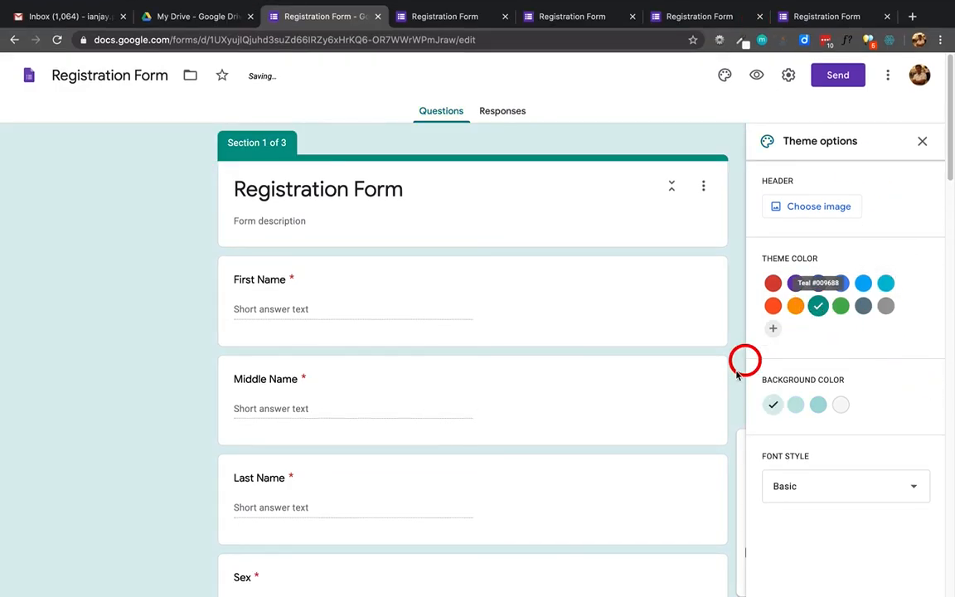
- Set the form's font style to Playful
{"action": "left_click", "coordinate": [799, 486]}
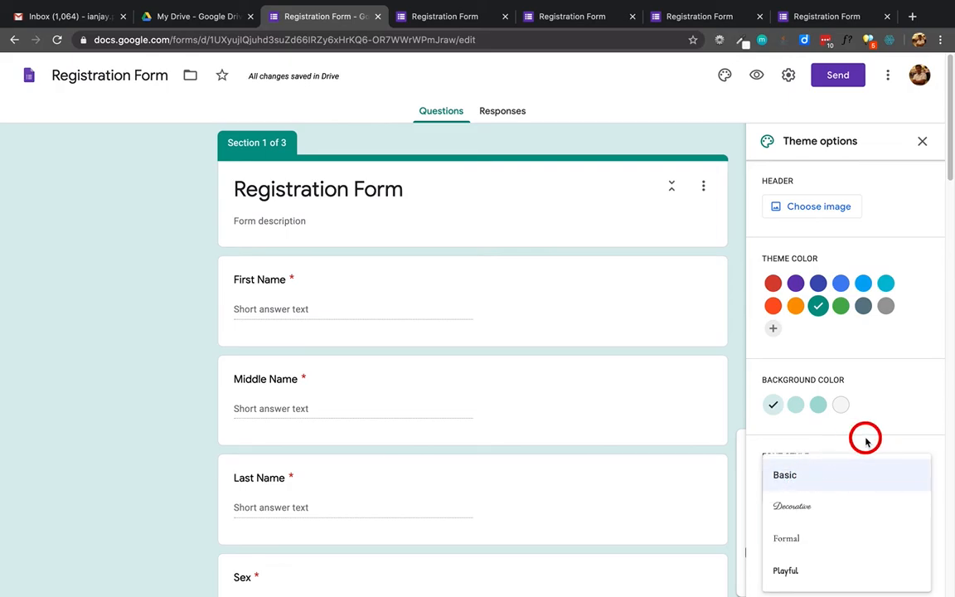
{"action": "scroll", "coordinate": [866, 441], "scroll_direction": "down", "scroll_amount": 3}
{"action": "scroll", "coordinate": [789, 529], "scroll_direction": "down", "scroll_amount": 3}
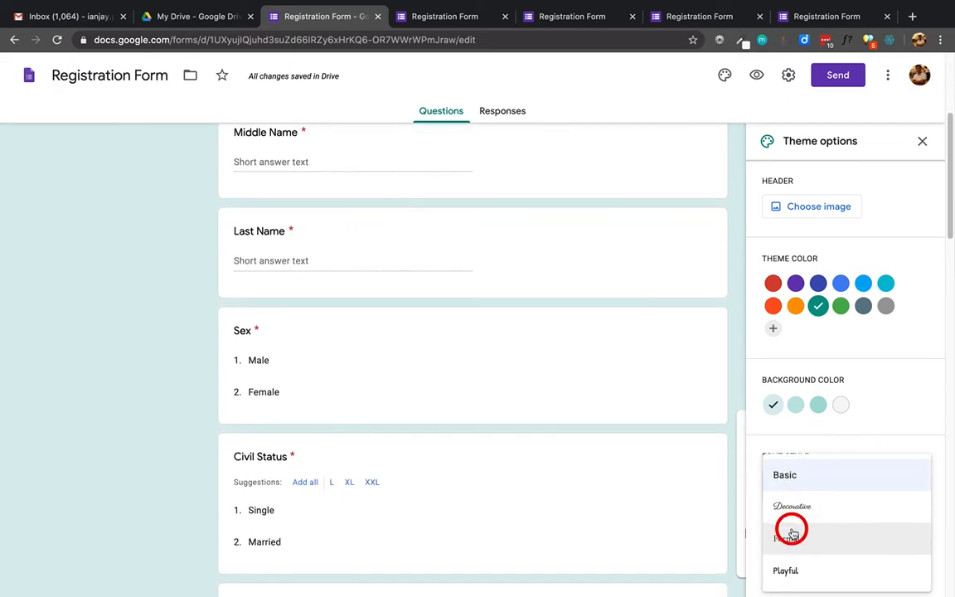
{"action": "left_click", "coordinate": [788, 569]}
{"action": "left_click", "coordinate": [869, 331]}
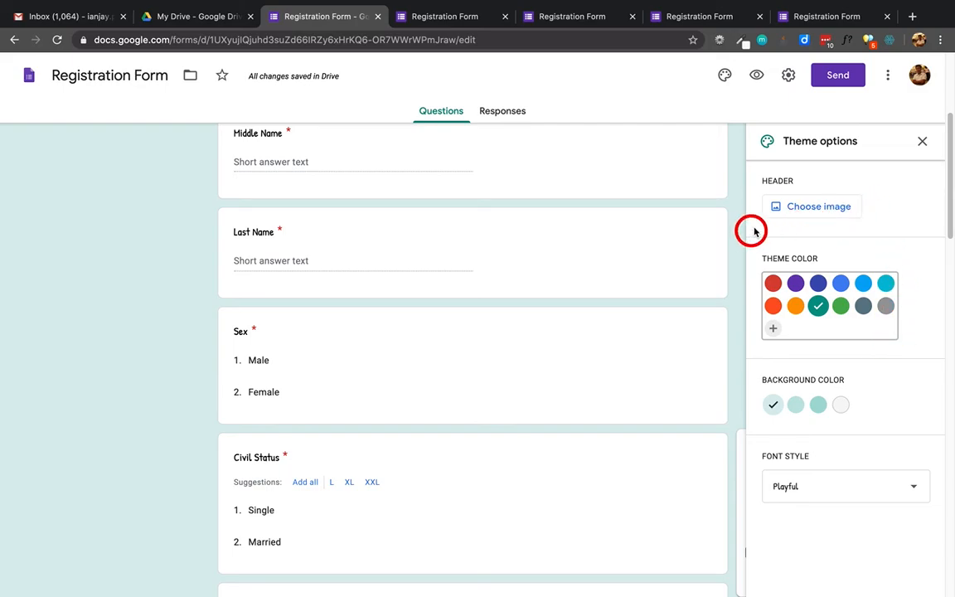
- Insert the Work and School image of an open book with heart-shaped pages as the form's header
{"action": "left_click", "coordinate": [810, 210]}
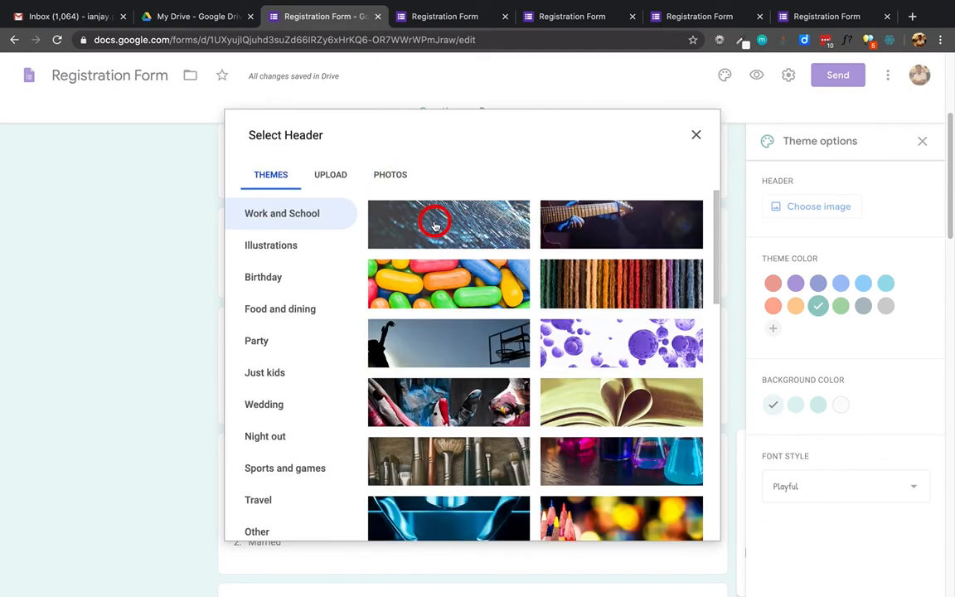
{"action": "left_click", "coordinate": [461, 225]}
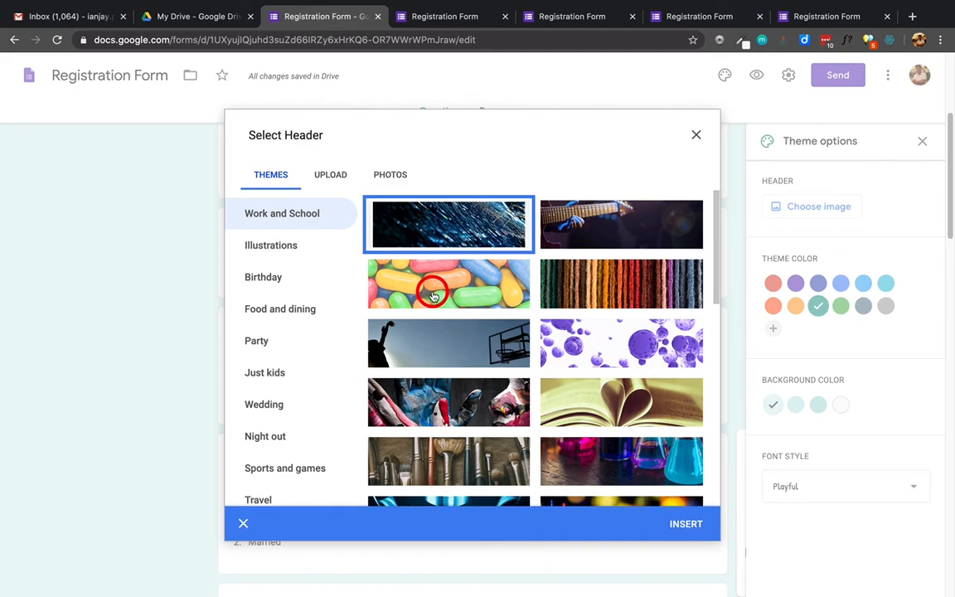
{"action": "left_click", "coordinate": [572, 402]}
{"action": "left_click", "coordinate": [669, 529]}
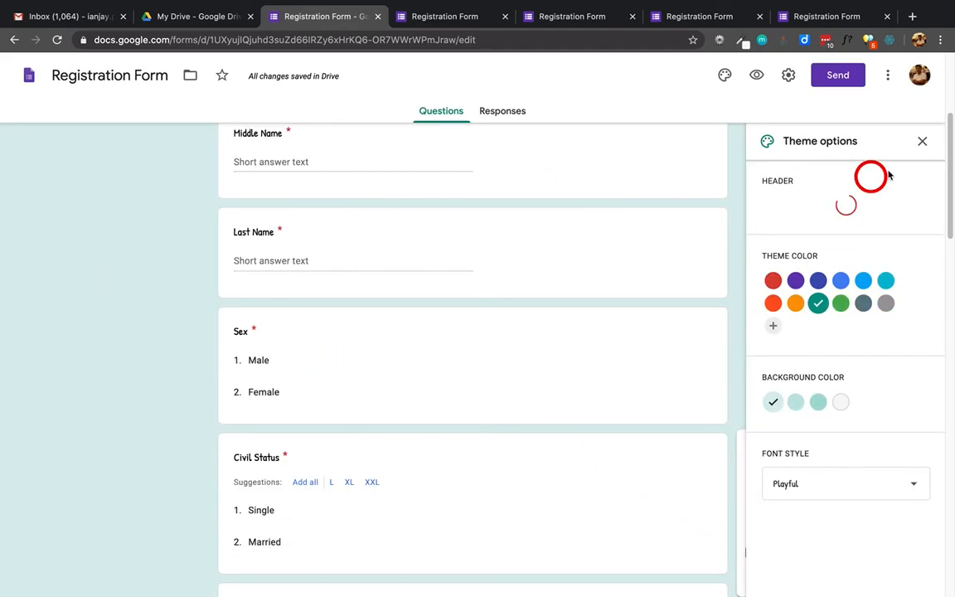
{"action": "left_click", "coordinate": [923, 143]}
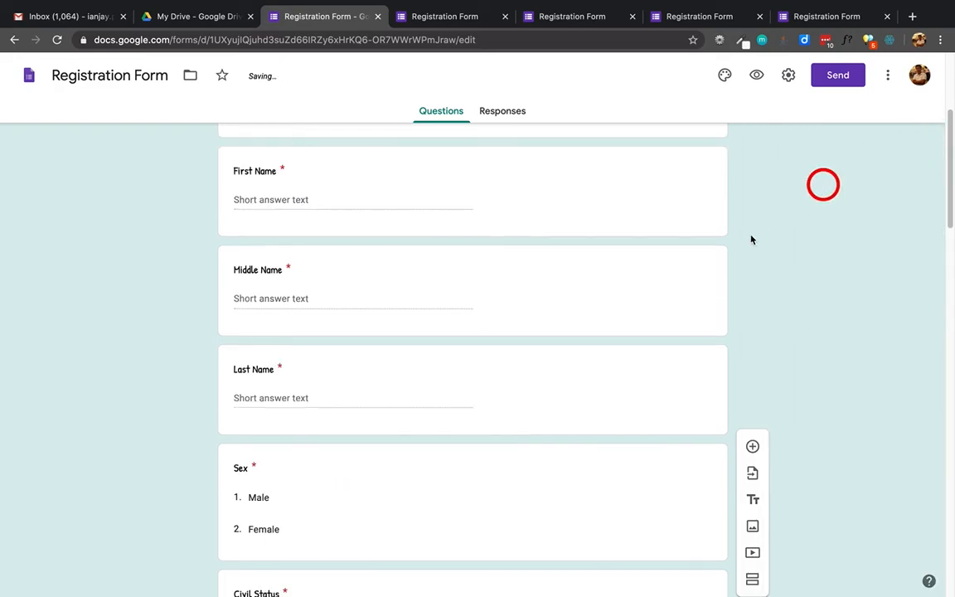
{"action": "scroll", "coordinate": [802, 193], "scroll_direction": "up", "scroll_amount": 3}
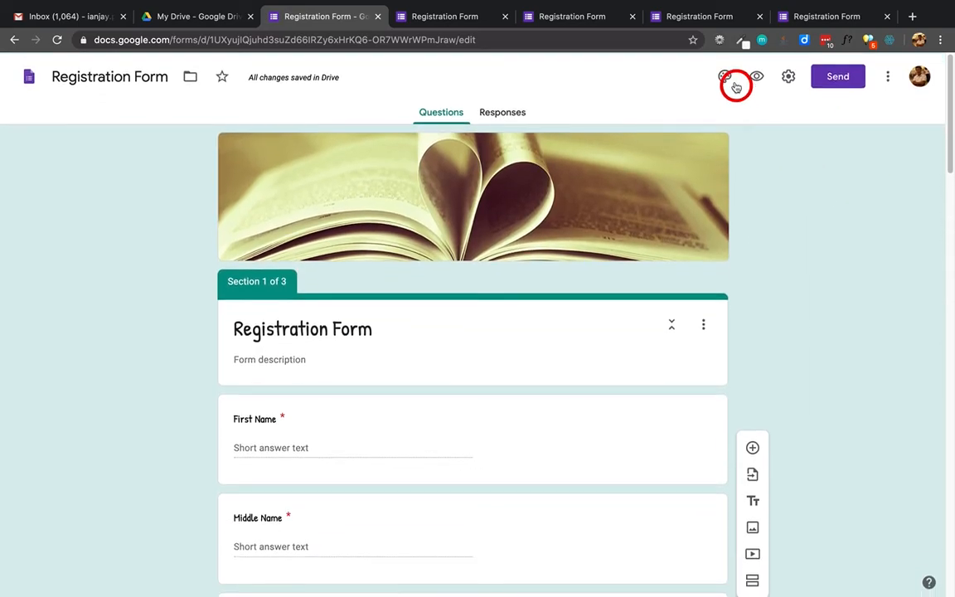
- Review the theme color, background color and font style options for the form with its header image
{"action": "left_click", "coordinate": [724, 77]}
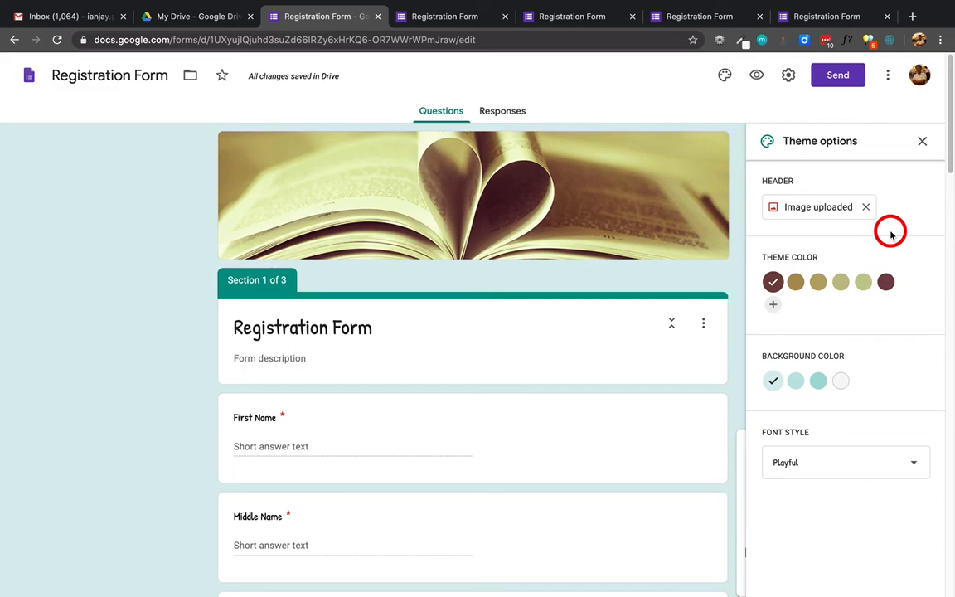
{"action": "scroll", "coordinate": [890, 234], "scroll_direction": "down", "scroll_amount": 3}
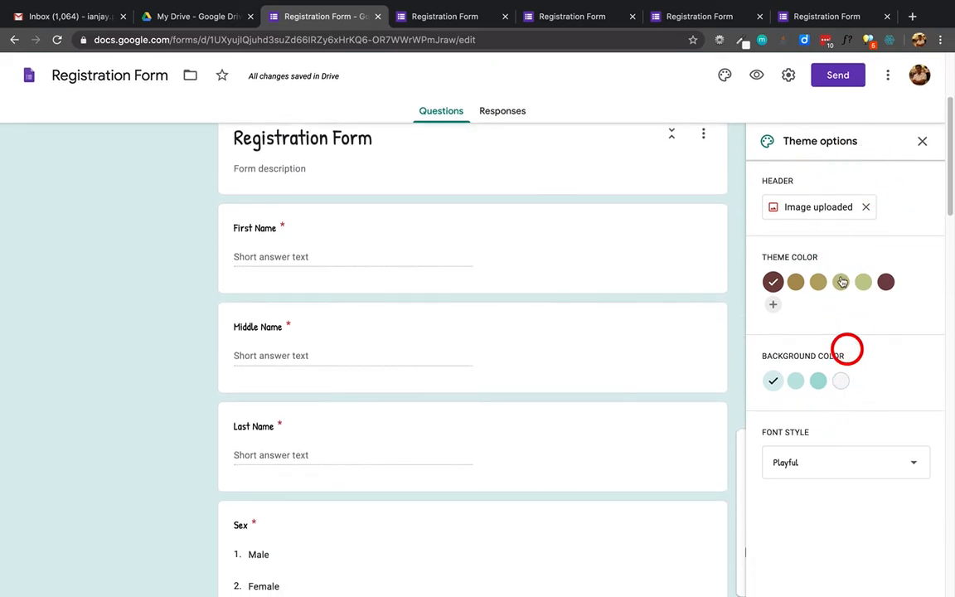
{"action": "left_click", "coordinate": [921, 141]}
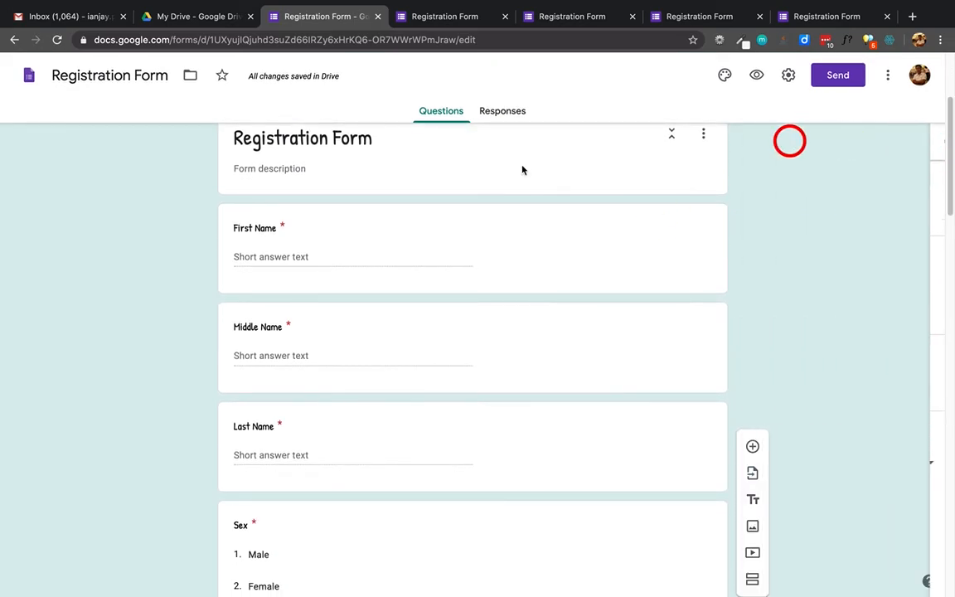
{"action": "scroll", "coordinate": [313, 224], "scroll_direction": "up", "scroll_amount": 3}
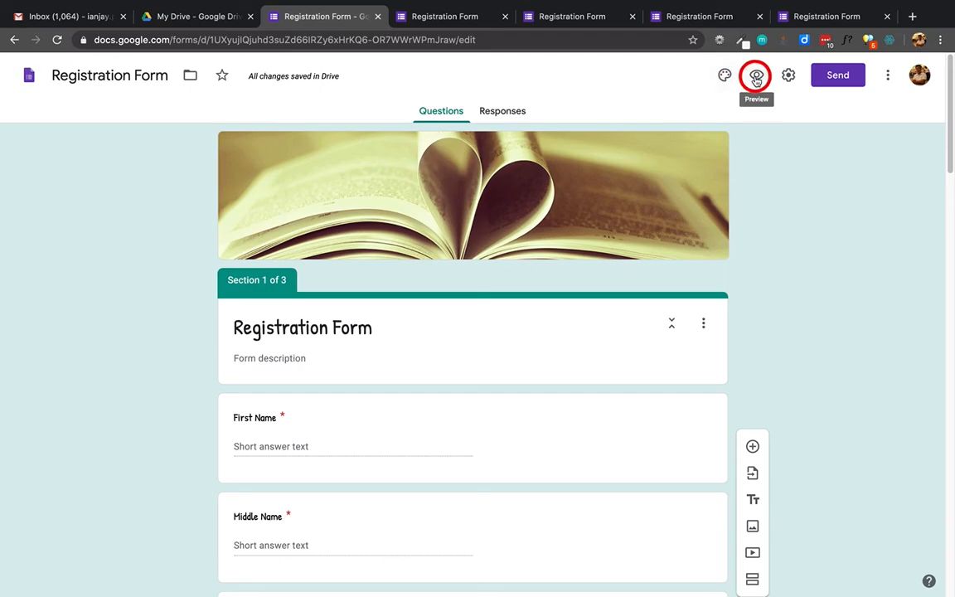
- Preview the themed form through all its first-section questions, and close the preview
{"action": "left_click", "coordinate": [755, 77]}
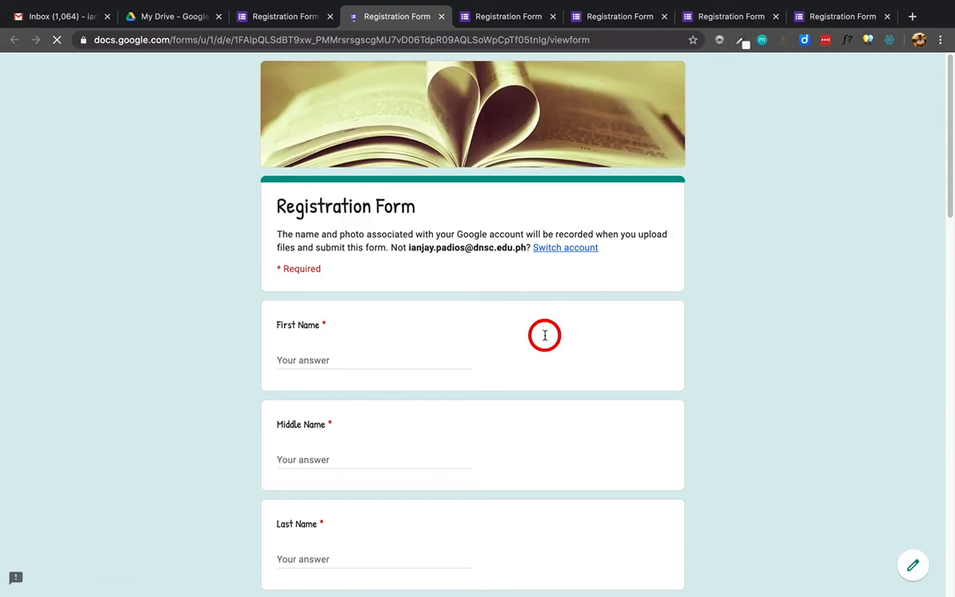
{"action": "scroll", "coordinate": [545, 335], "scroll_direction": "down", "scroll_amount": 5}
{"action": "scroll", "coordinate": [546, 335], "scroll_direction": "down", "scroll_amount": 10}
{"action": "scroll", "coordinate": [498, 274], "scroll_direction": "up", "scroll_amount": 15}
{"action": "left_click", "coordinate": [441, 16]}
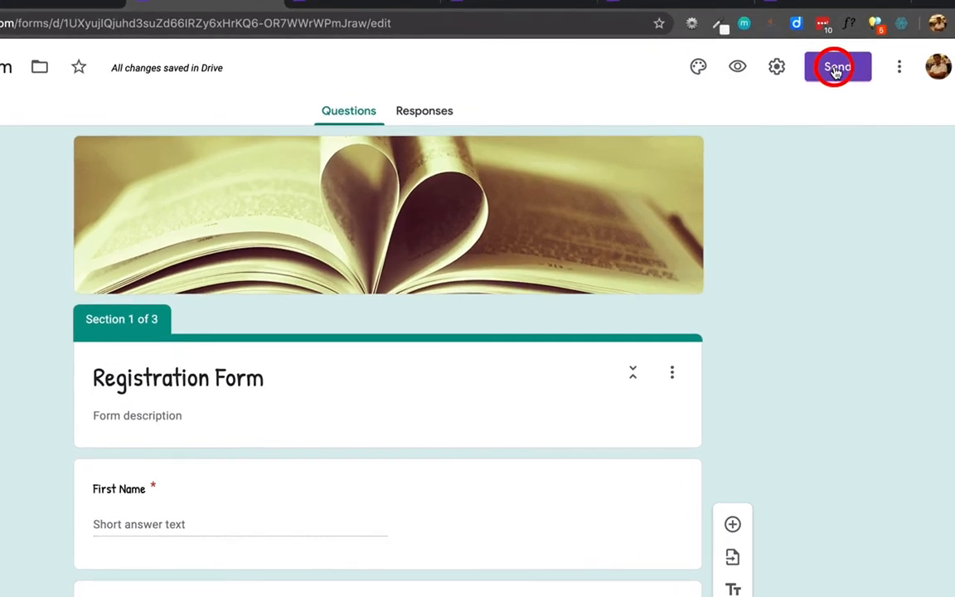
- Set the form to automatically collect respondents' college email addresses, and fill in the recipient's email address for sending it by email
{"action": "left_click", "coordinate": [835, 72]}
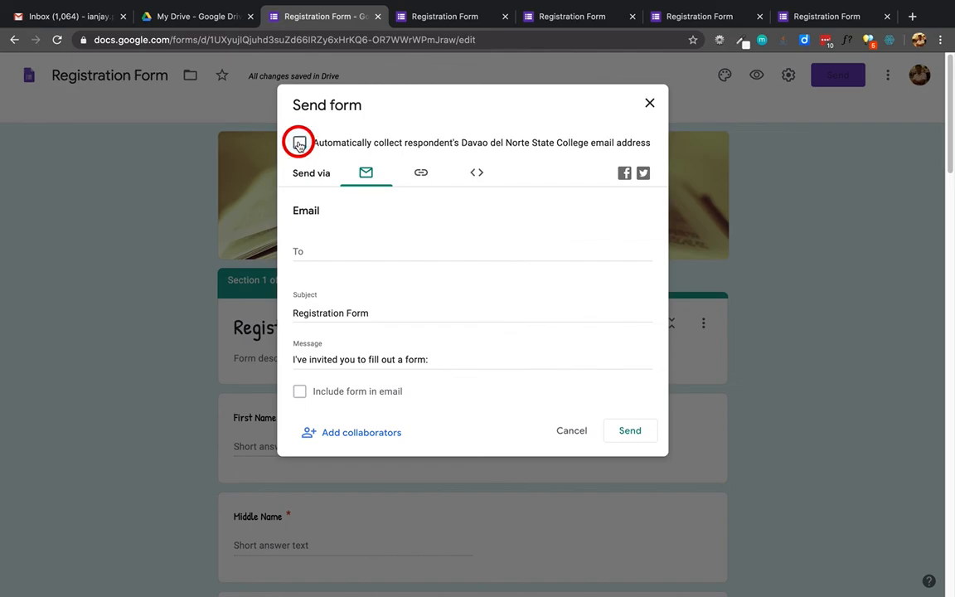
{"action": "left_click", "coordinate": [299, 144]}
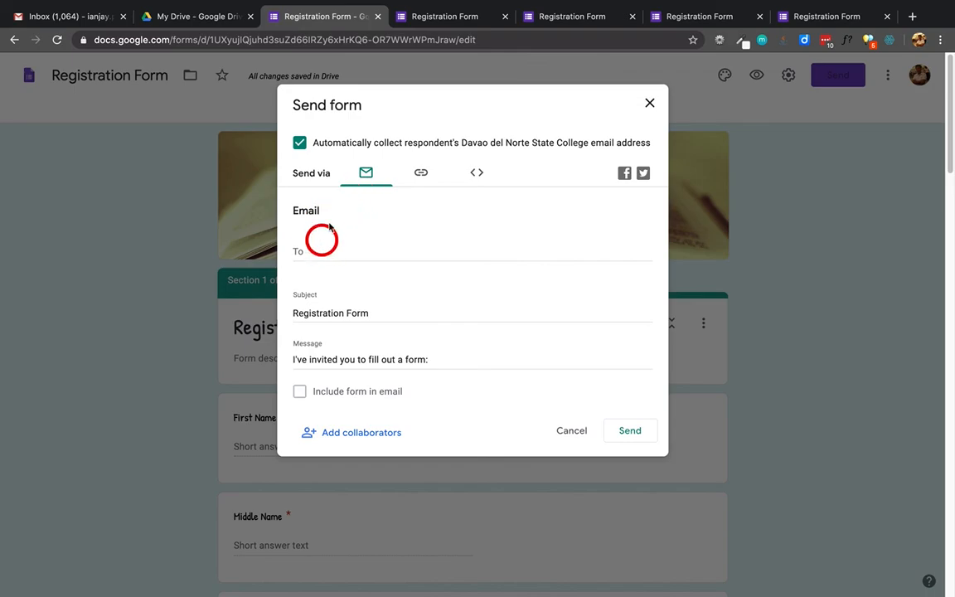
{"action": "left_click", "coordinate": [322, 252]}
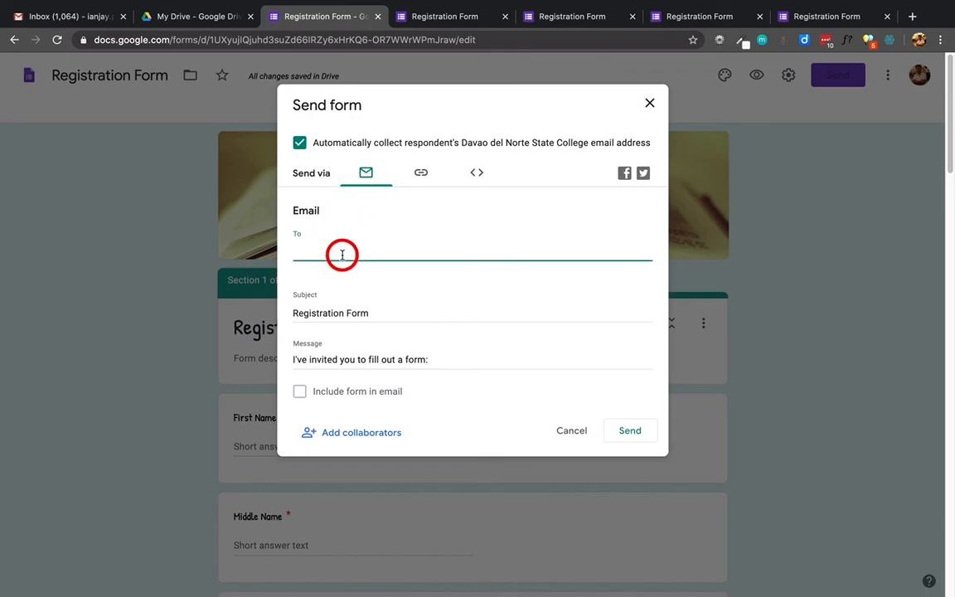
{"action": "type", "text": "ian"}
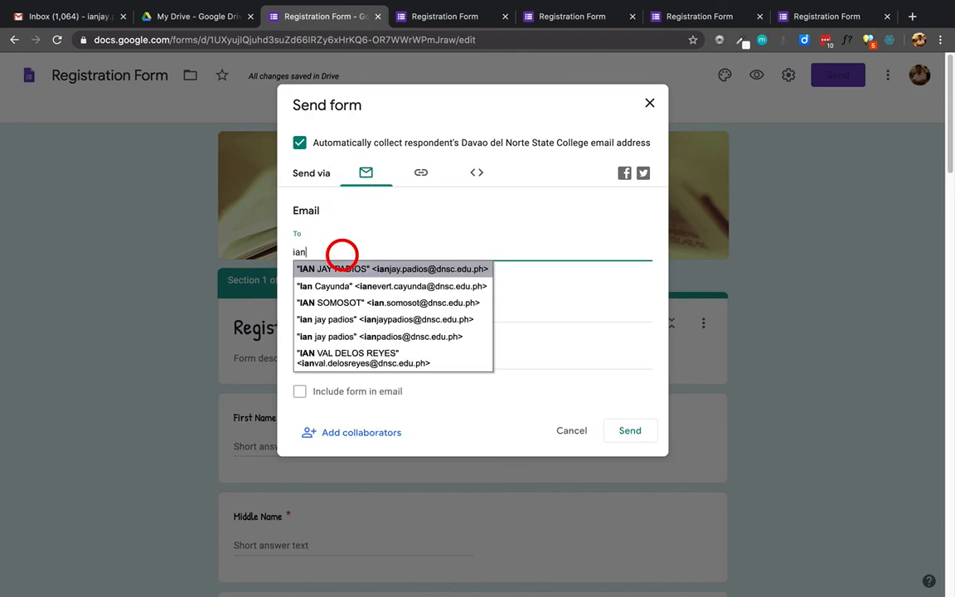
{"action": "left_click", "coordinate": [341, 267]}
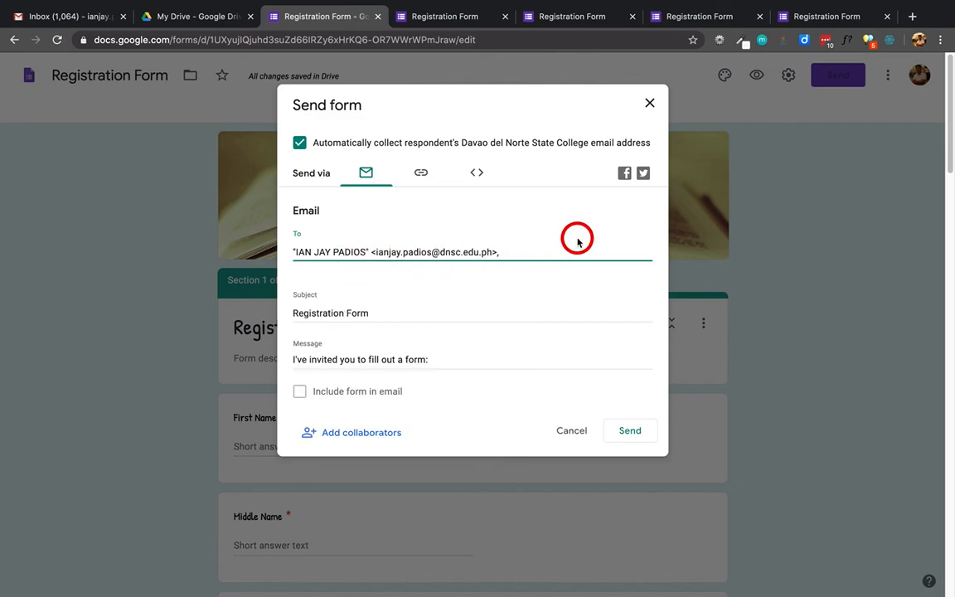
{"action": "key", "text": "BackSpace"}
{"action": "key", "text": "BackSpace"}
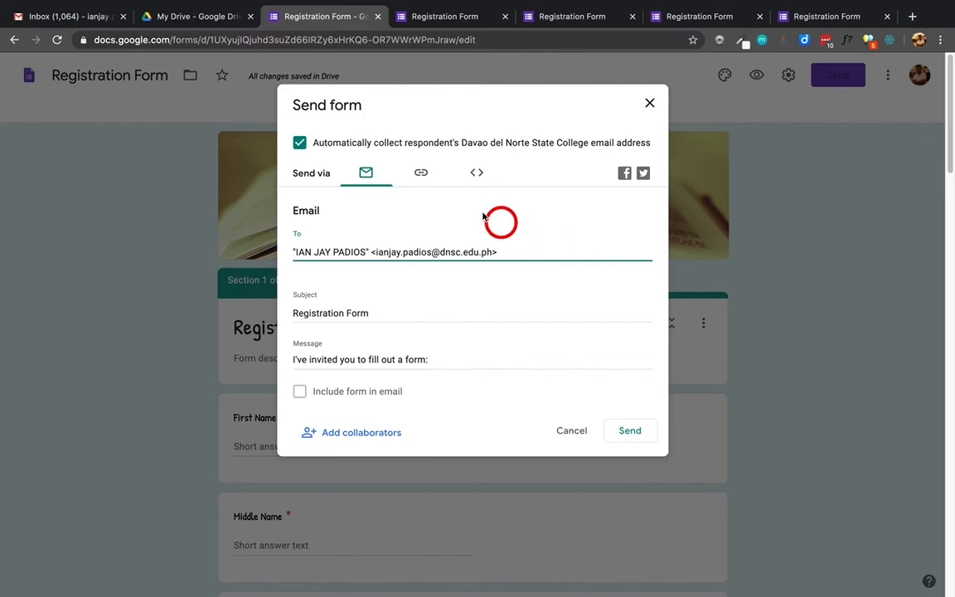
{"action": "left_click", "coordinate": [463, 216]}
{"action": "left_click", "coordinate": [635, 432]}
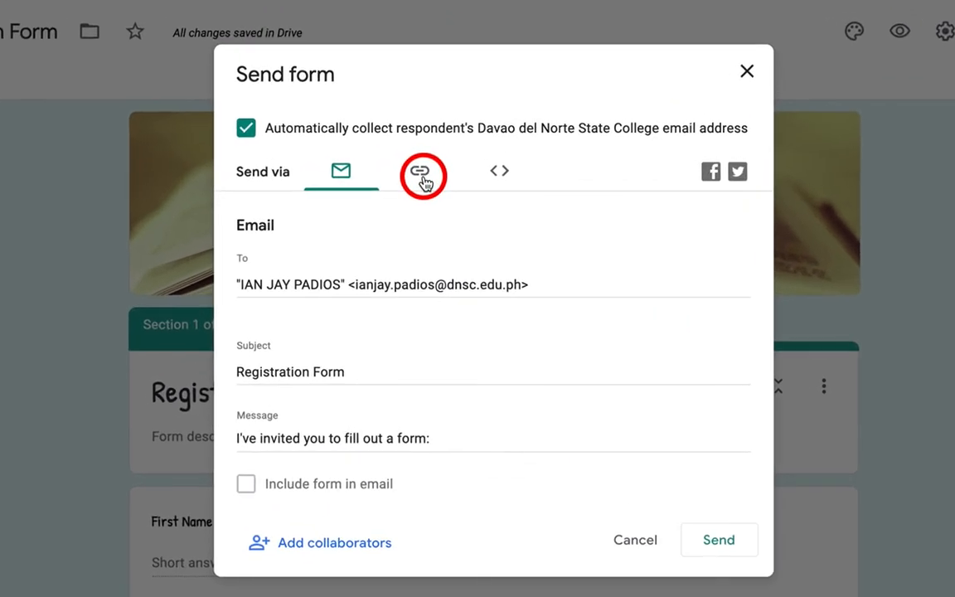
- Copy the form's shareable link and switch the link to its shortened URL
{"action": "left_click", "coordinate": [421, 176]}
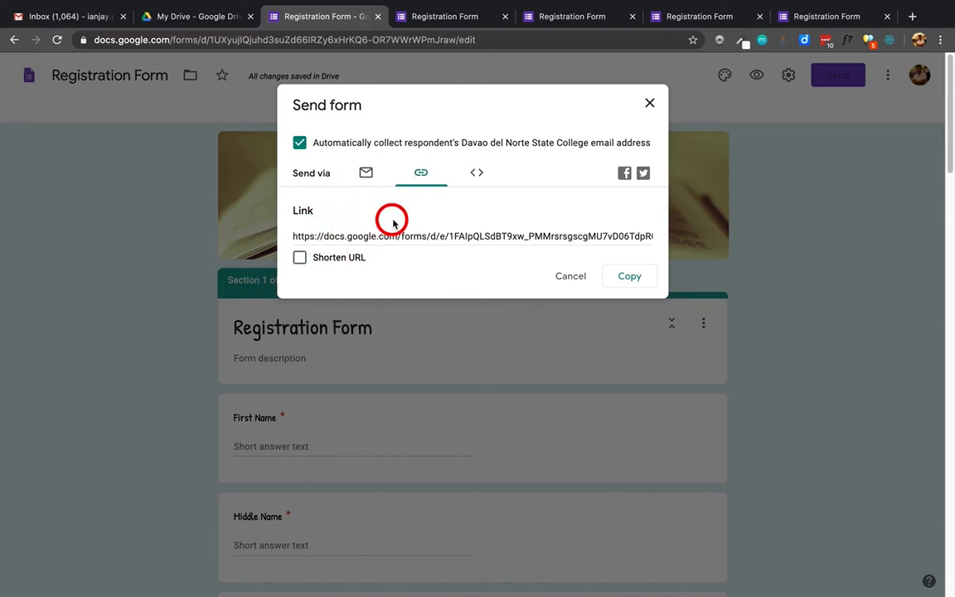
{"action": "left_click", "coordinate": [360, 234]}
{"action": "right_click", "coordinate": [361, 235]}
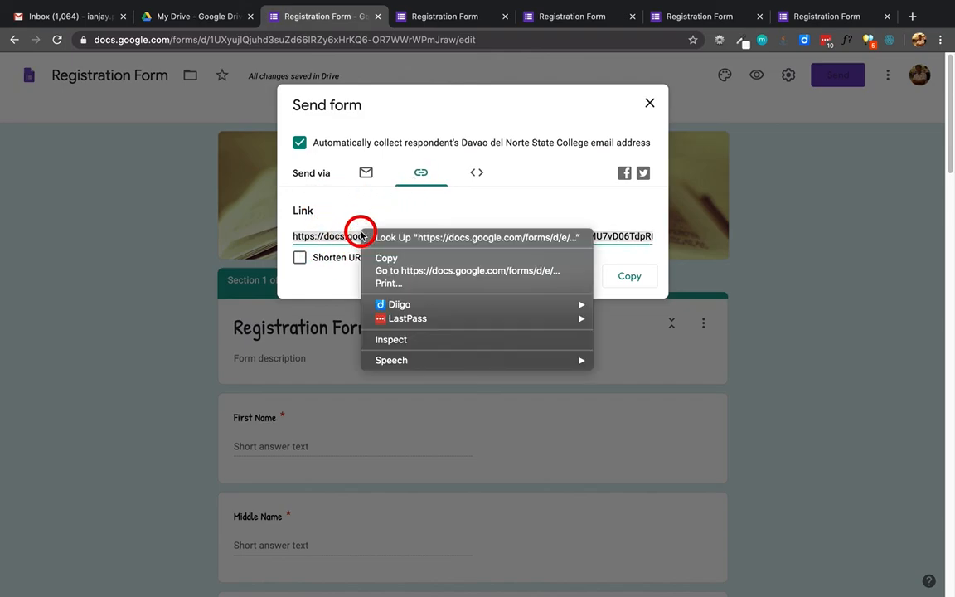
{"action": "left_click", "coordinate": [393, 264]}
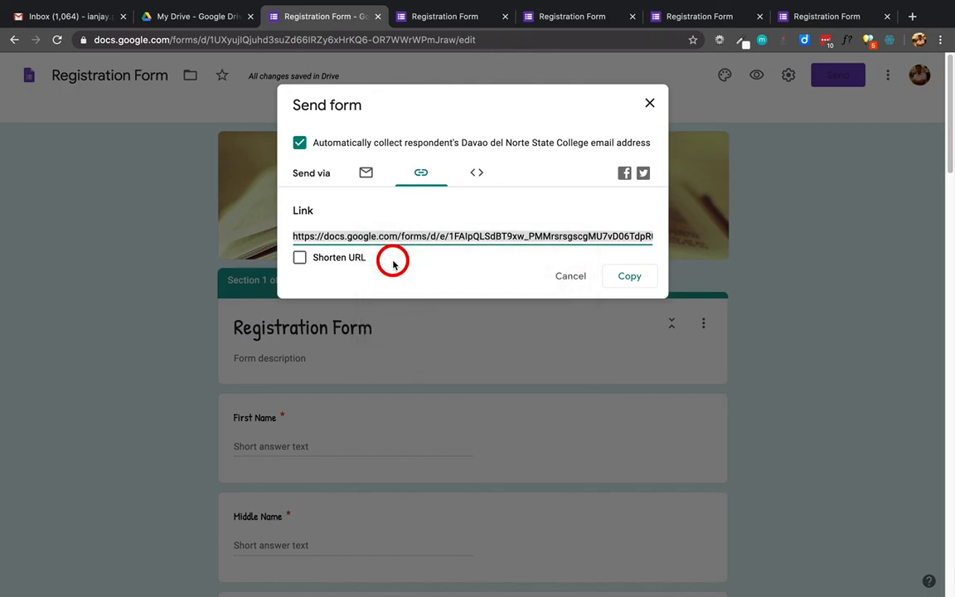
{"action": "left_click", "coordinate": [300, 257]}
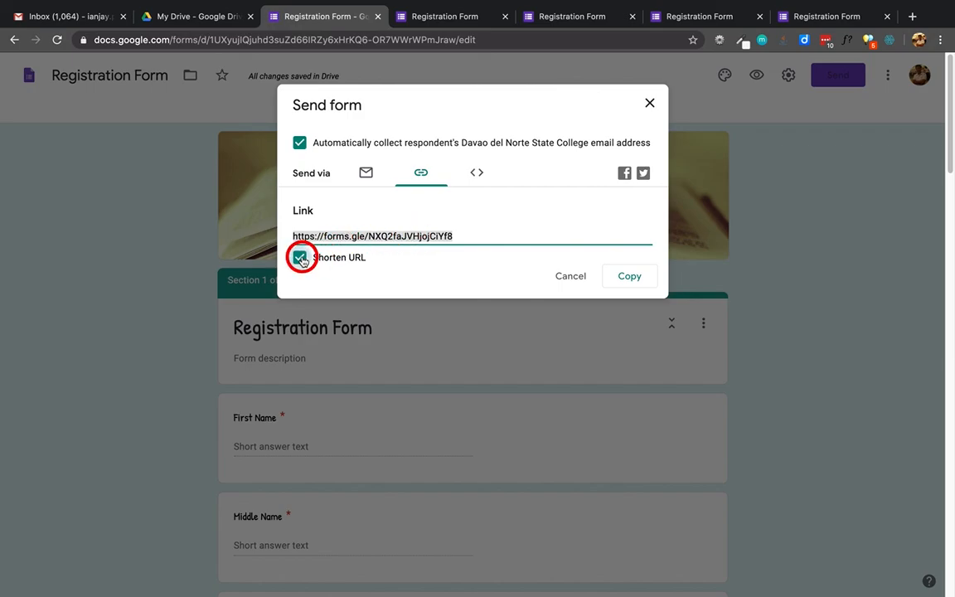
- Copy the form's shortened link and open it in a new browser tab
{"action": "right_click", "coordinate": [369, 236]}
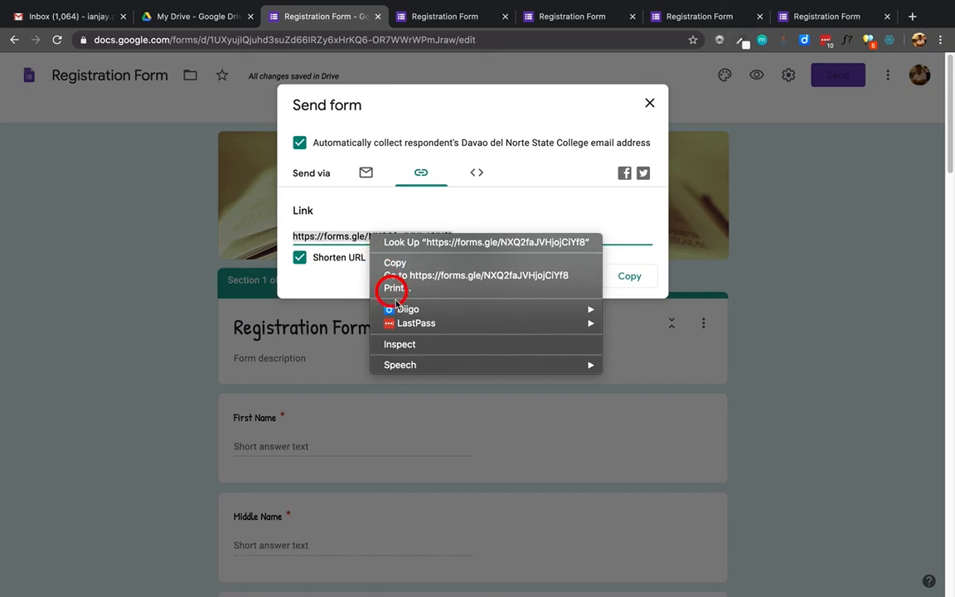
{"action": "left_click", "coordinate": [405, 264]}
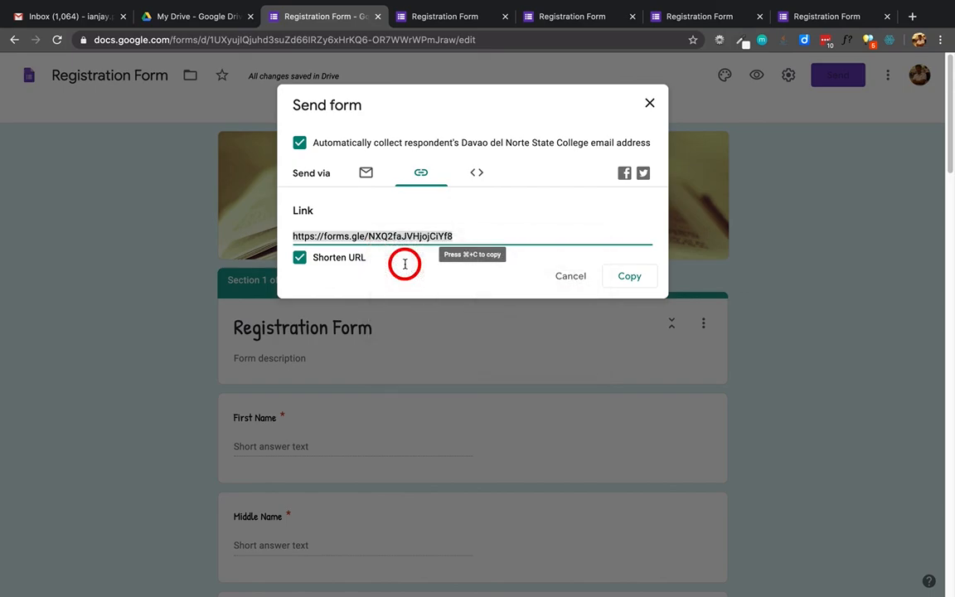
{"action": "left_click", "coordinate": [912, 17]}
{"action": "left_click", "coordinate": [611, 40]}
{"action": "right_click", "coordinate": [609, 37]}
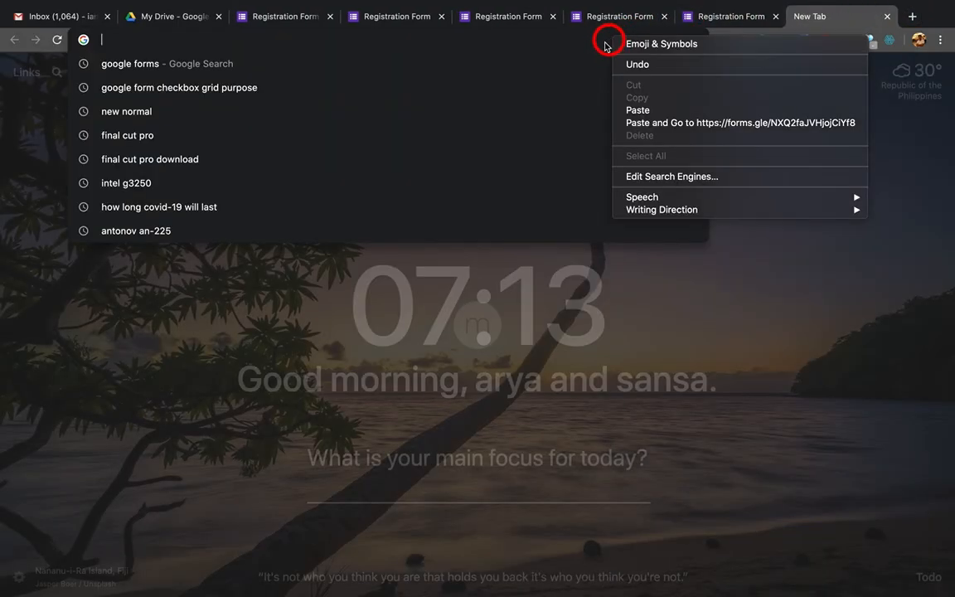
{"action": "left_click", "coordinate": [638, 111]}
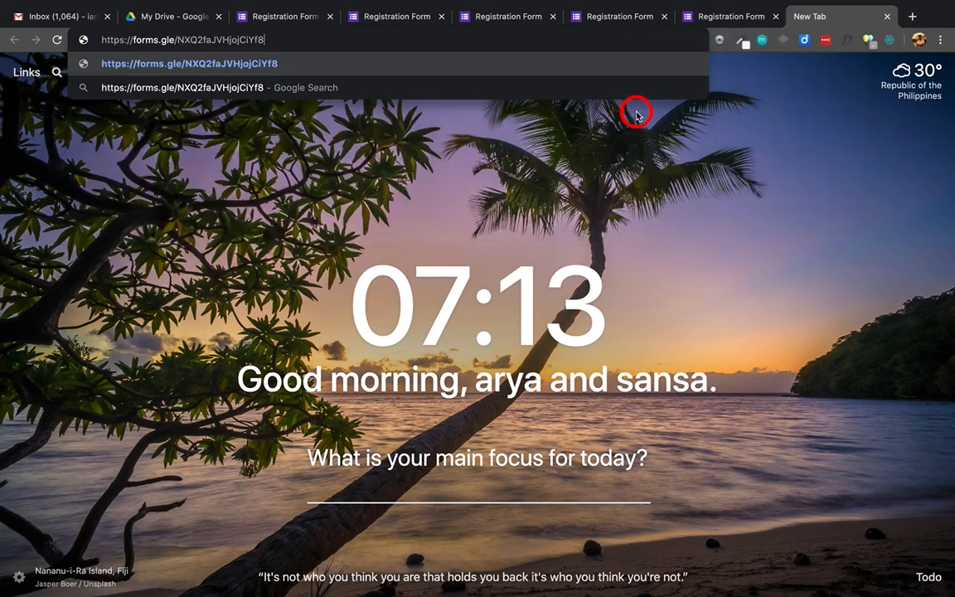
{"action": "key", "text": "Return"}
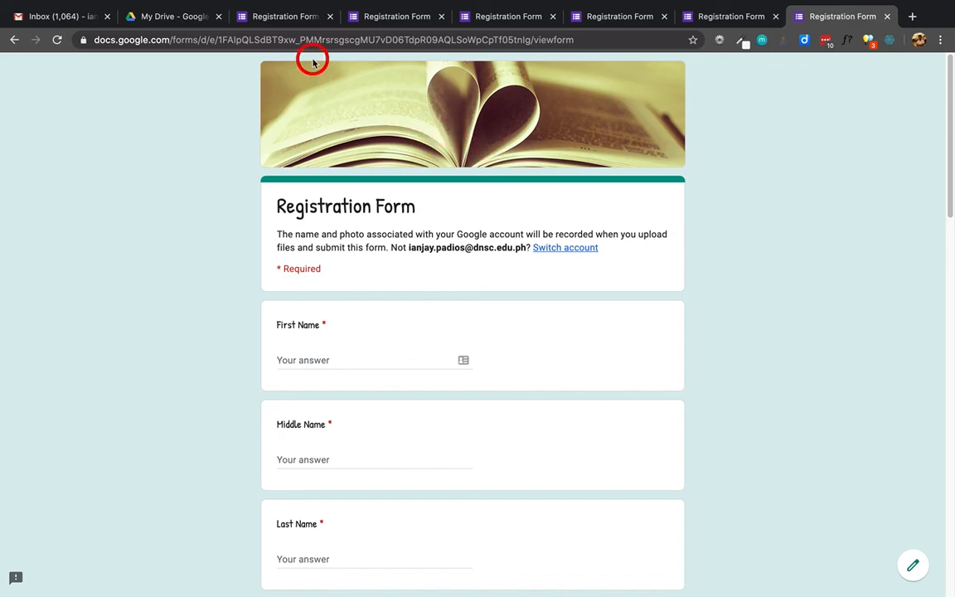
- Return to the form editor, check the Embed HTML sharing option, and go back to the link option
{"action": "left_click", "coordinate": [293, 24]}
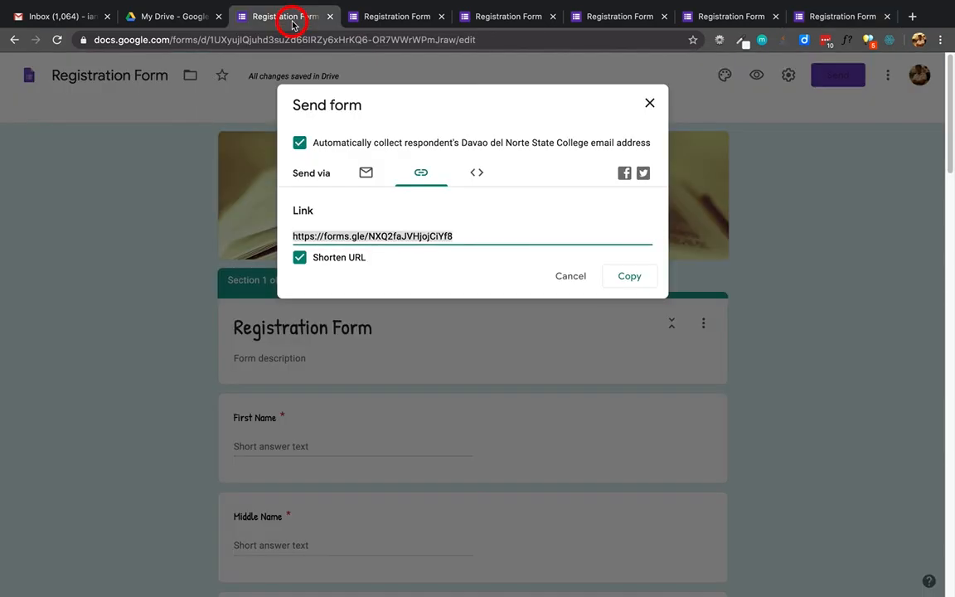
{"action": "left_click", "coordinate": [479, 172]}
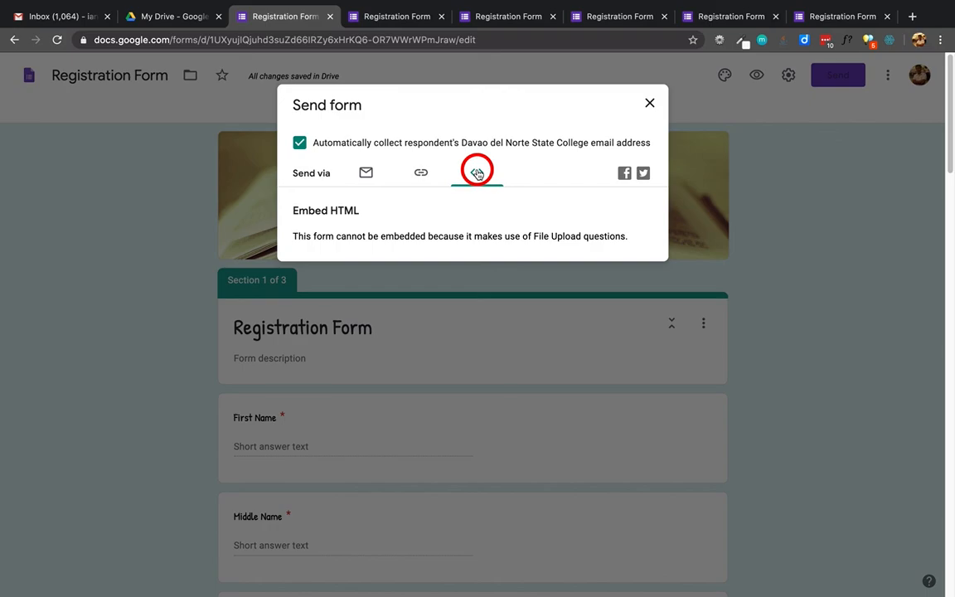
{"action": "left_click", "coordinate": [429, 177]}
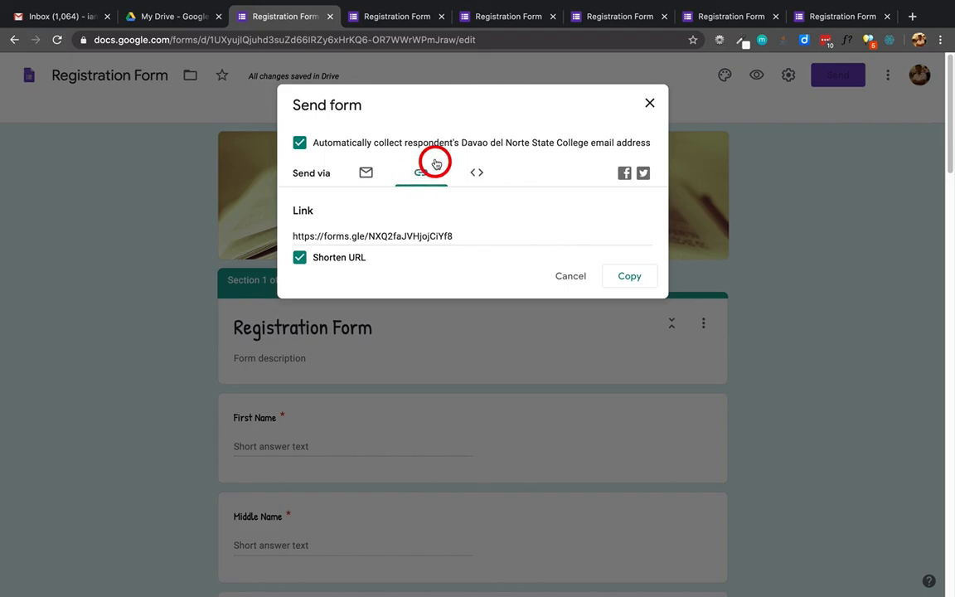
- Select the whole shortened link in the Send form dialog and copy it again
{"action": "left_click", "coordinate": [382, 231]}
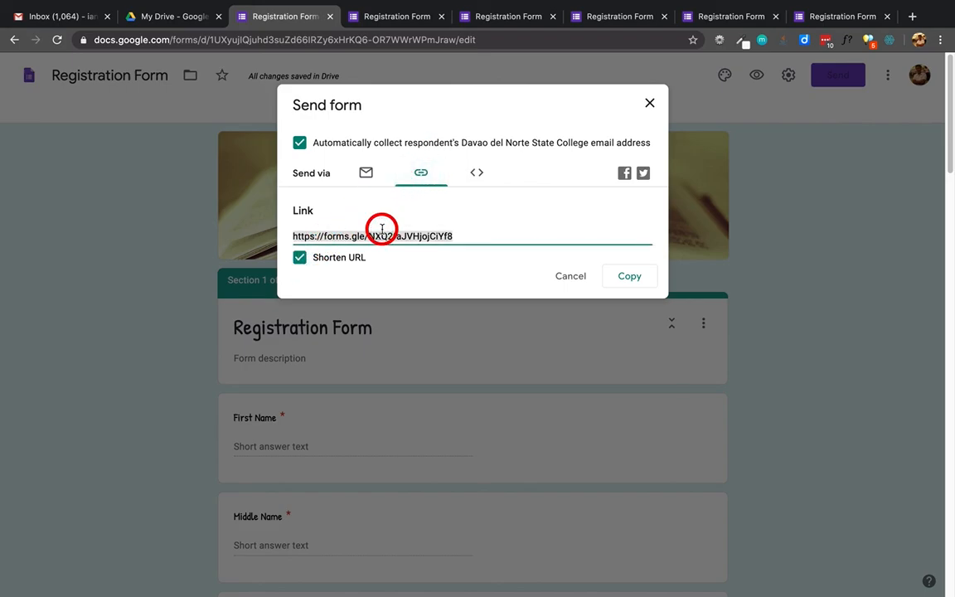
{"action": "right_click", "coordinate": [382, 230]}
{"action": "left_click", "coordinate": [458, 253]}
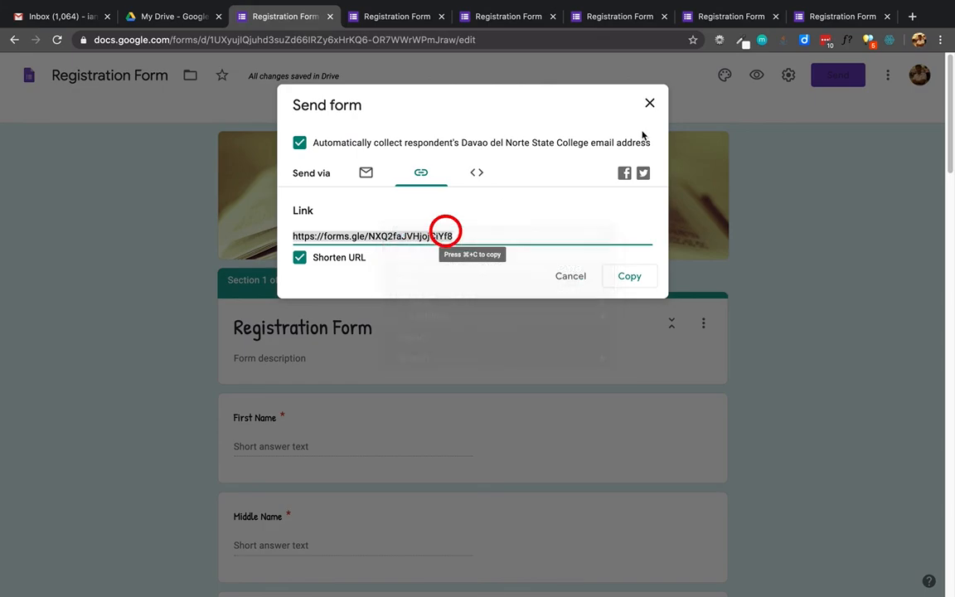
- Look through the live form opened from the link, return to the form editor, and close the Send form dialog
{"action": "left_click", "coordinate": [840, 17]}
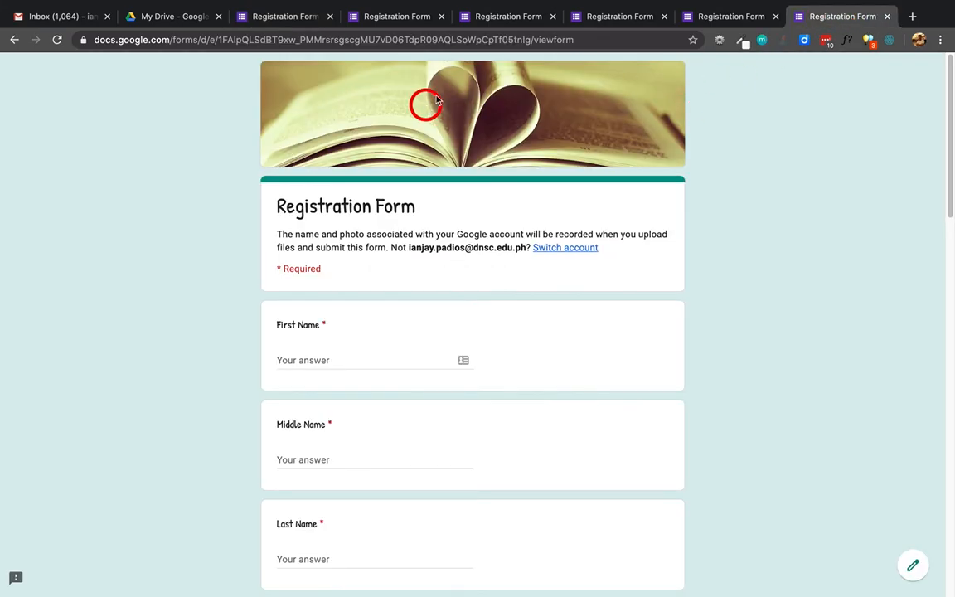
{"action": "scroll", "coordinate": [388, 298], "scroll_direction": "down", "scroll_amount": 8}
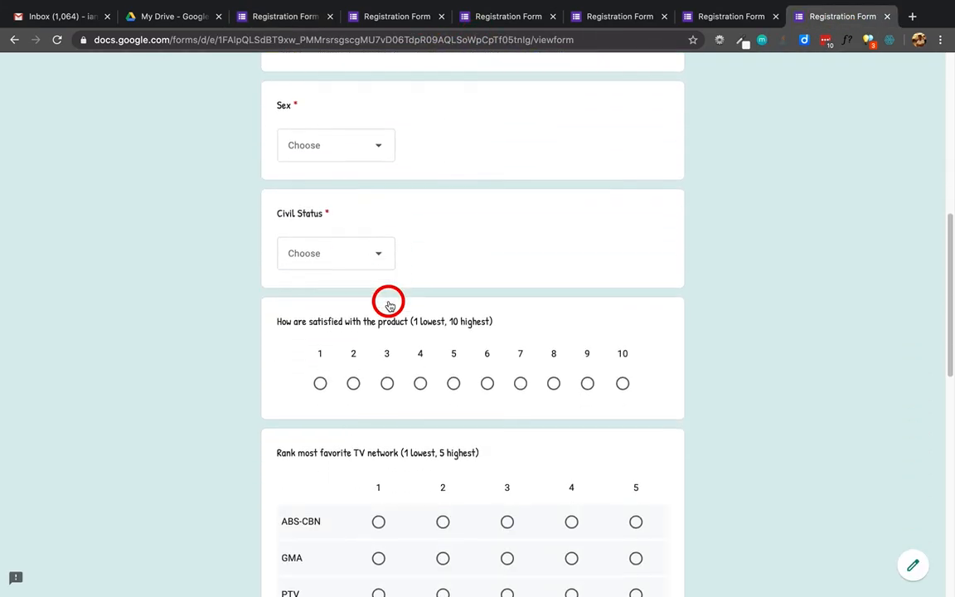
{"action": "scroll", "coordinate": [388, 305], "scroll_direction": "down", "scroll_amount": 10}
{"action": "scroll", "coordinate": [385, 300], "scroll_direction": "up", "scroll_amount": 20}
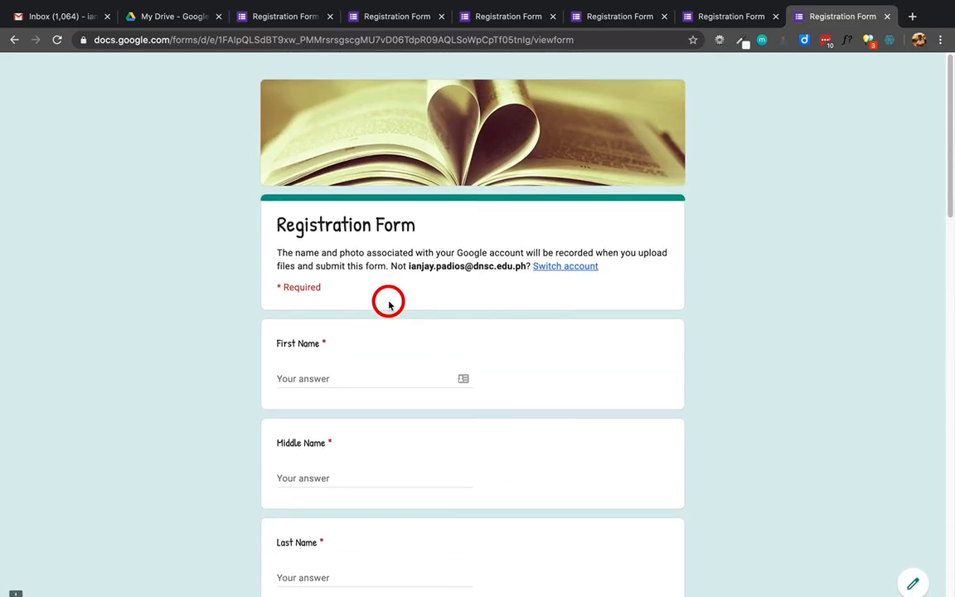
{"action": "left_click", "coordinate": [279, 15]}
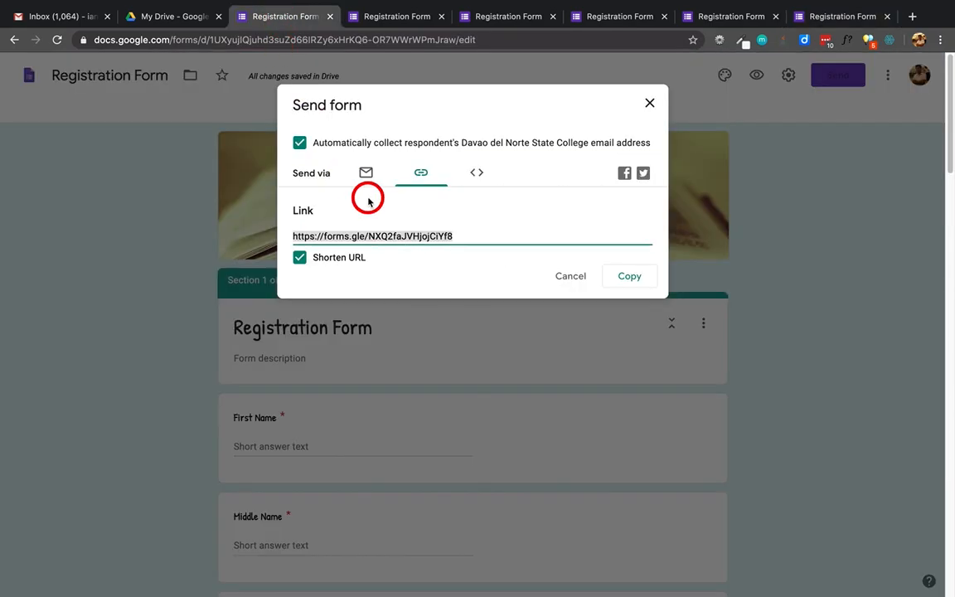
{"action": "left_click", "coordinate": [649, 102]}
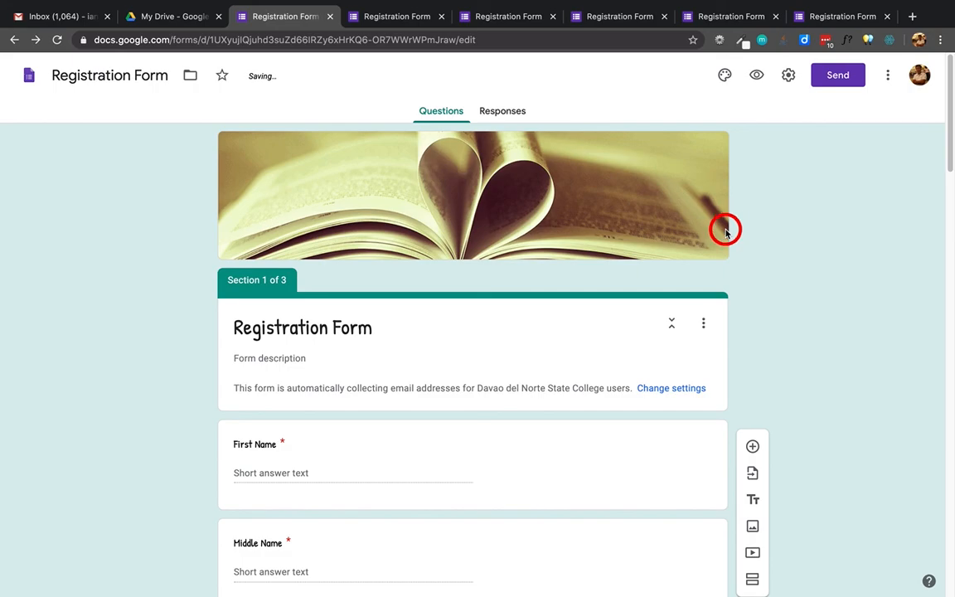
- Review the form from the Registration Form section to Socio Economic Profile, and show the navigation choices available after section 2
{"action": "scroll", "coordinate": [784, 287], "scroll_direction": "down", "scroll_amount": 20}
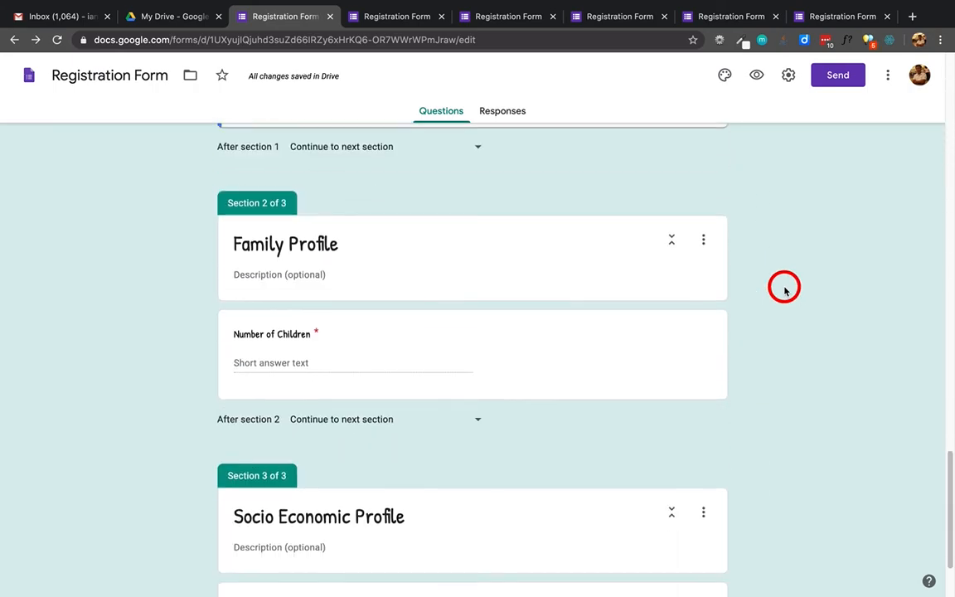
{"action": "scroll", "coordinate": [784, 287], "scroll_direction": "up", "scroll_amount": 20}
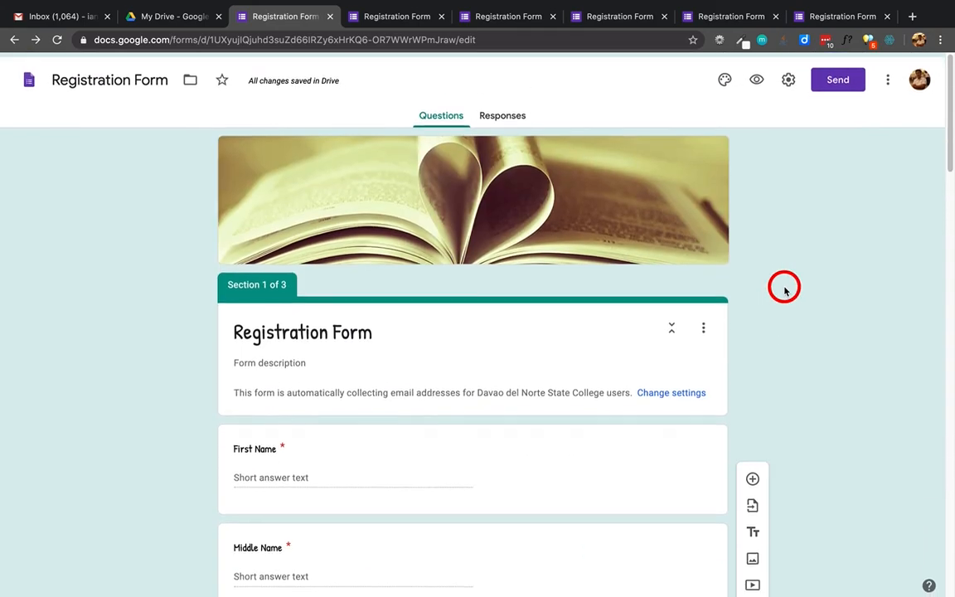
{"action": "scroll", "coordinate": [784, 287], "scroll_direction": "down", "scroll_amount": 20}
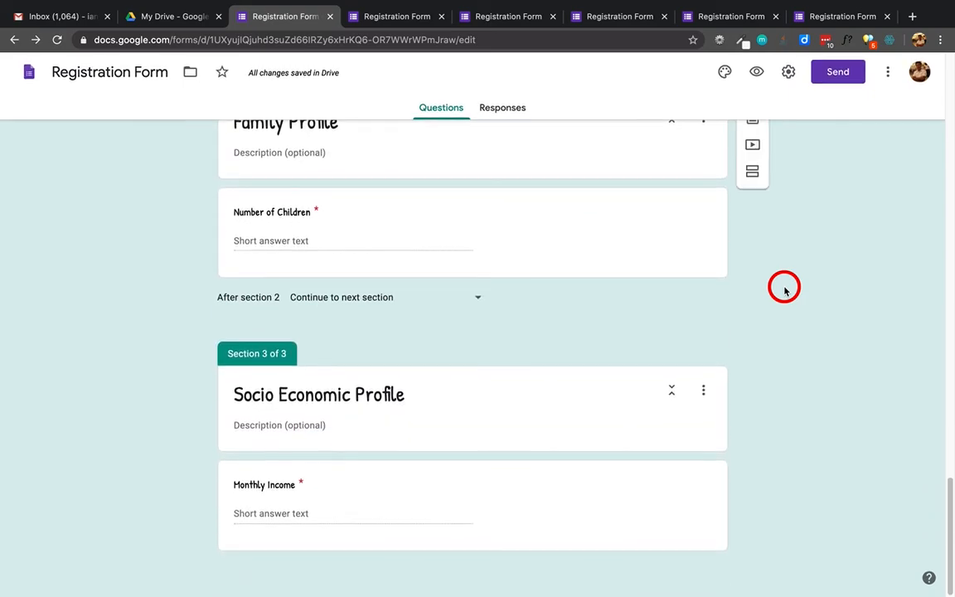
{"action": "scroll", "coordinate": [784, 287], "scroll_direction": "up", "scroll_amount": 10}
{"action": "scroll", "coordinate": [784, 286], "scroll_direction": "up", "scroll_amount": 10}
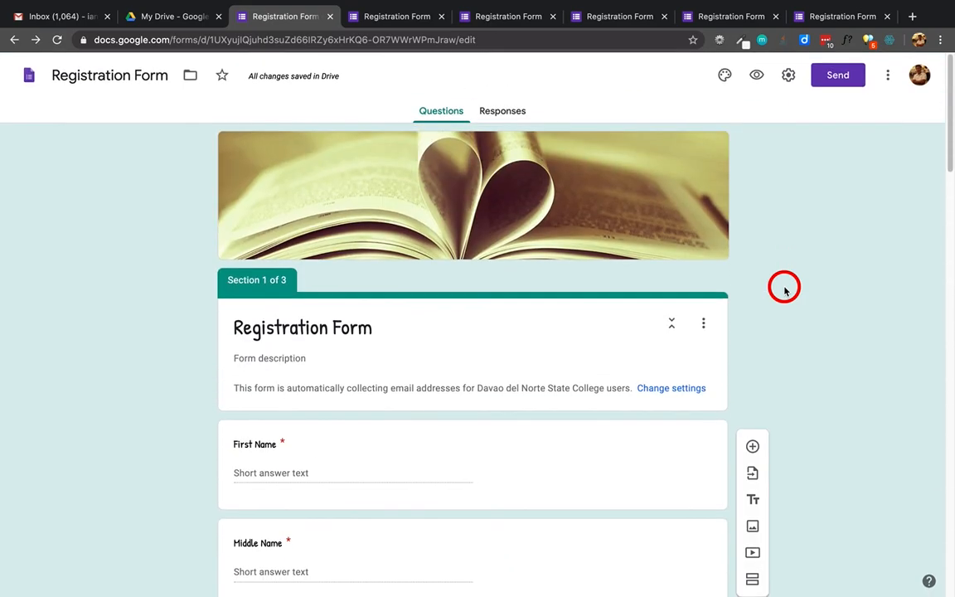
{"action": "scroll", "coordinate": [784, 287], "scroll_direction": "down", "scroll_amount": 1}
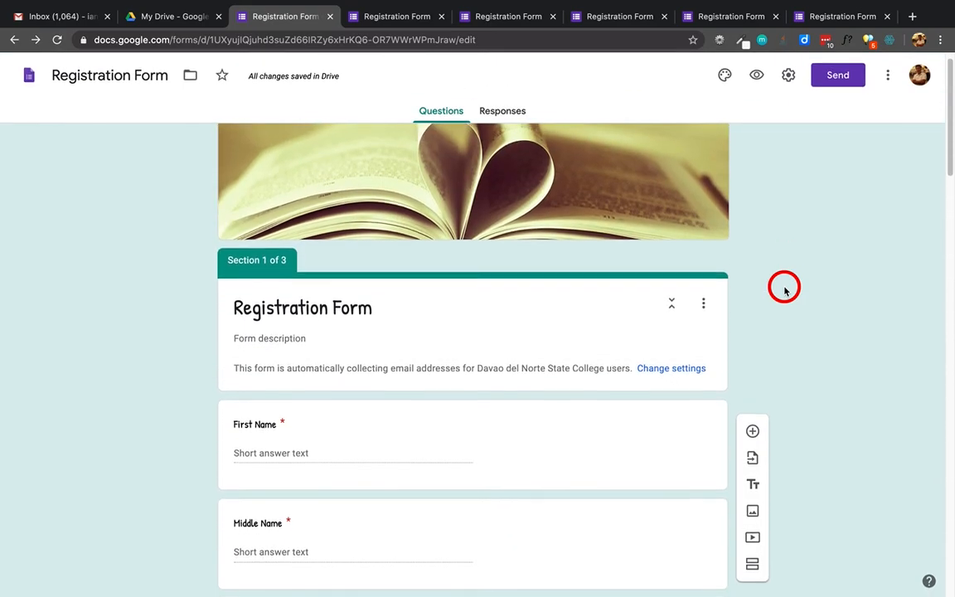
{"action": "scroll", "coordinate": [785, 288], "scroll_direction": "down", "scroll_amount": 20}
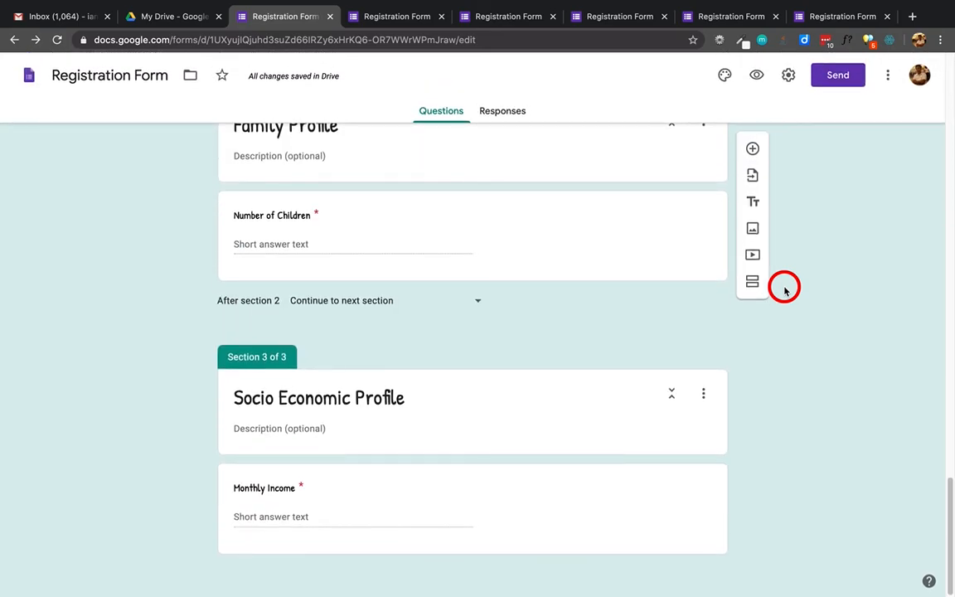
{"action": "left_click", "coordinate": [417, 300]}
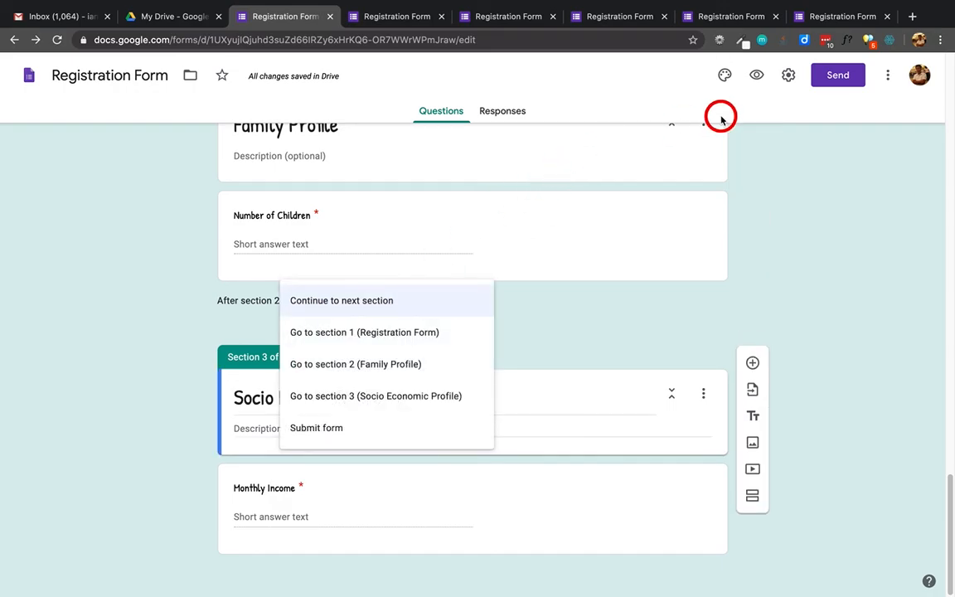